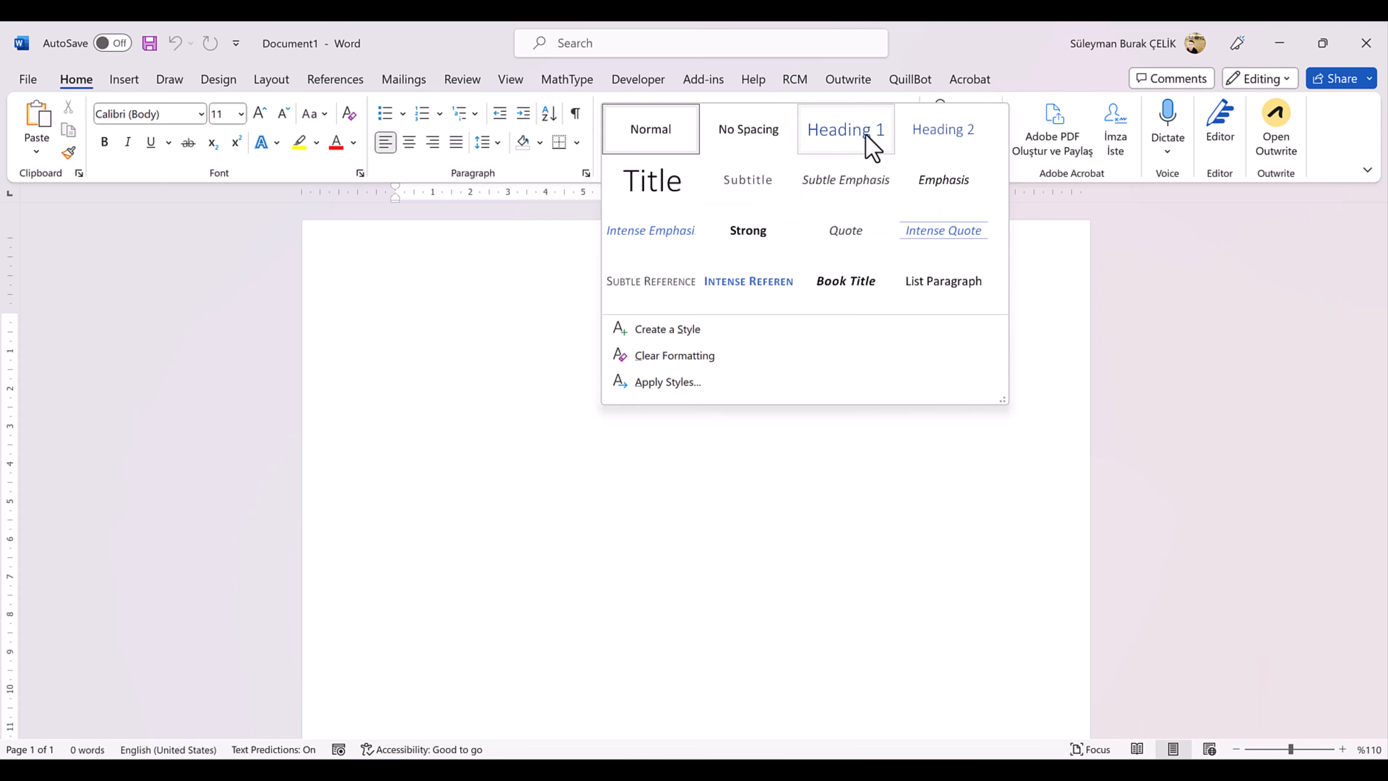
Modify the Normal style to use 6 pt paragraph spacing before and after and justified alignment
right_click(657, 136)
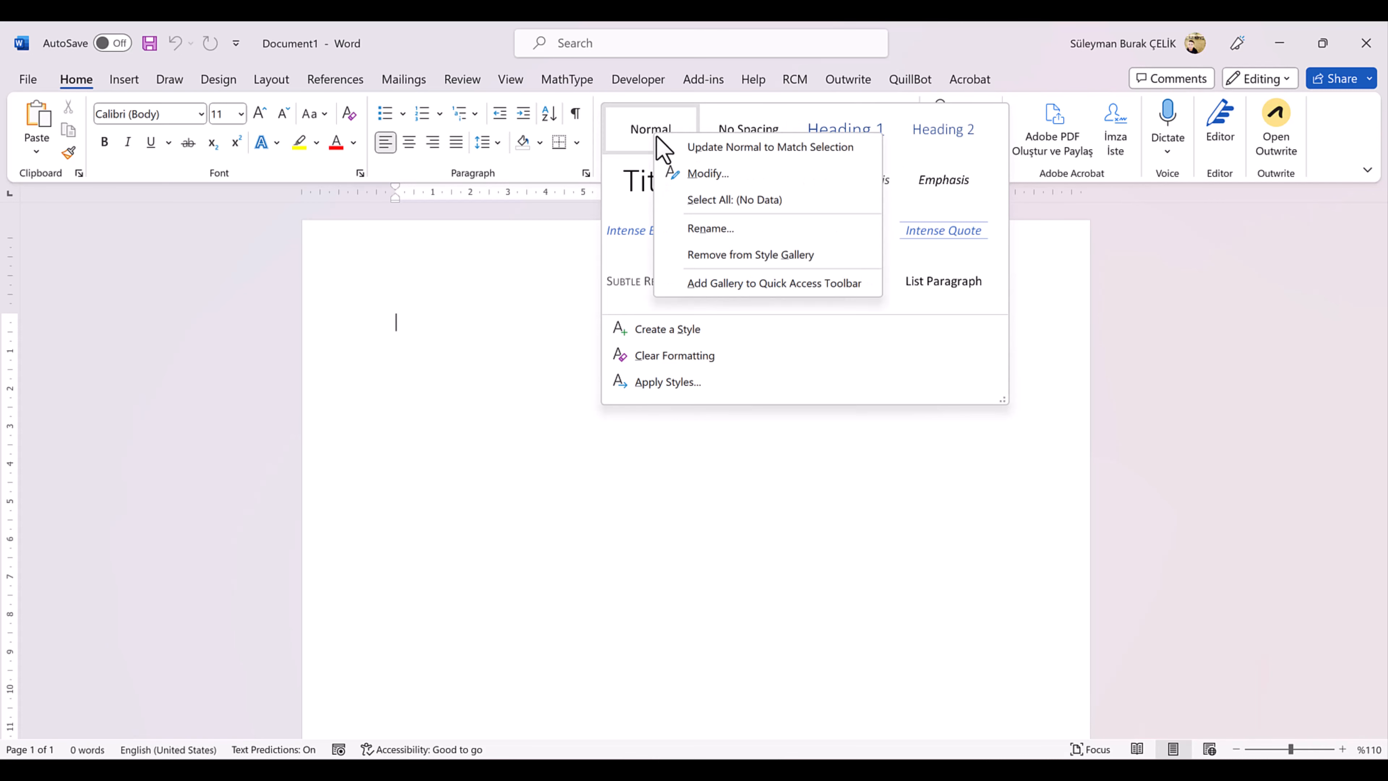
click(708, 173)
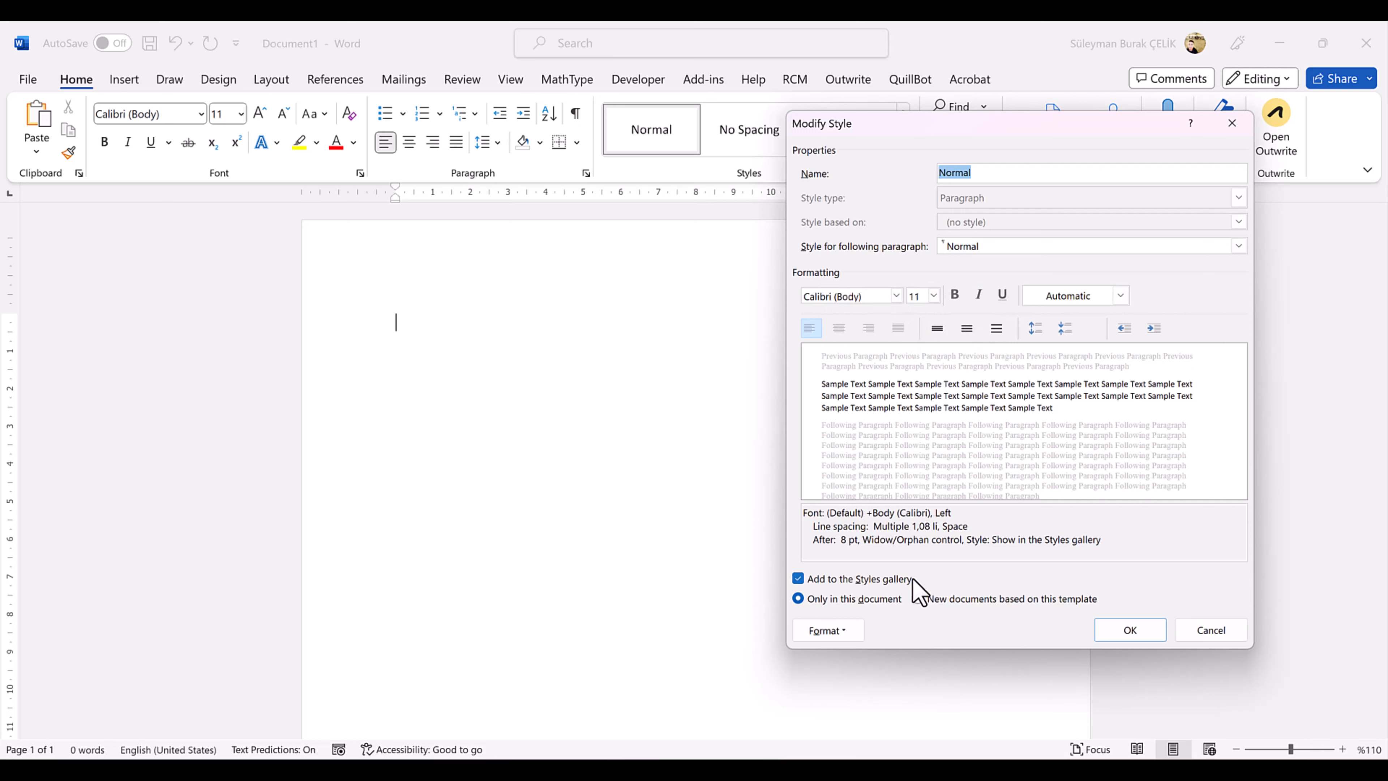
click(827, 630)
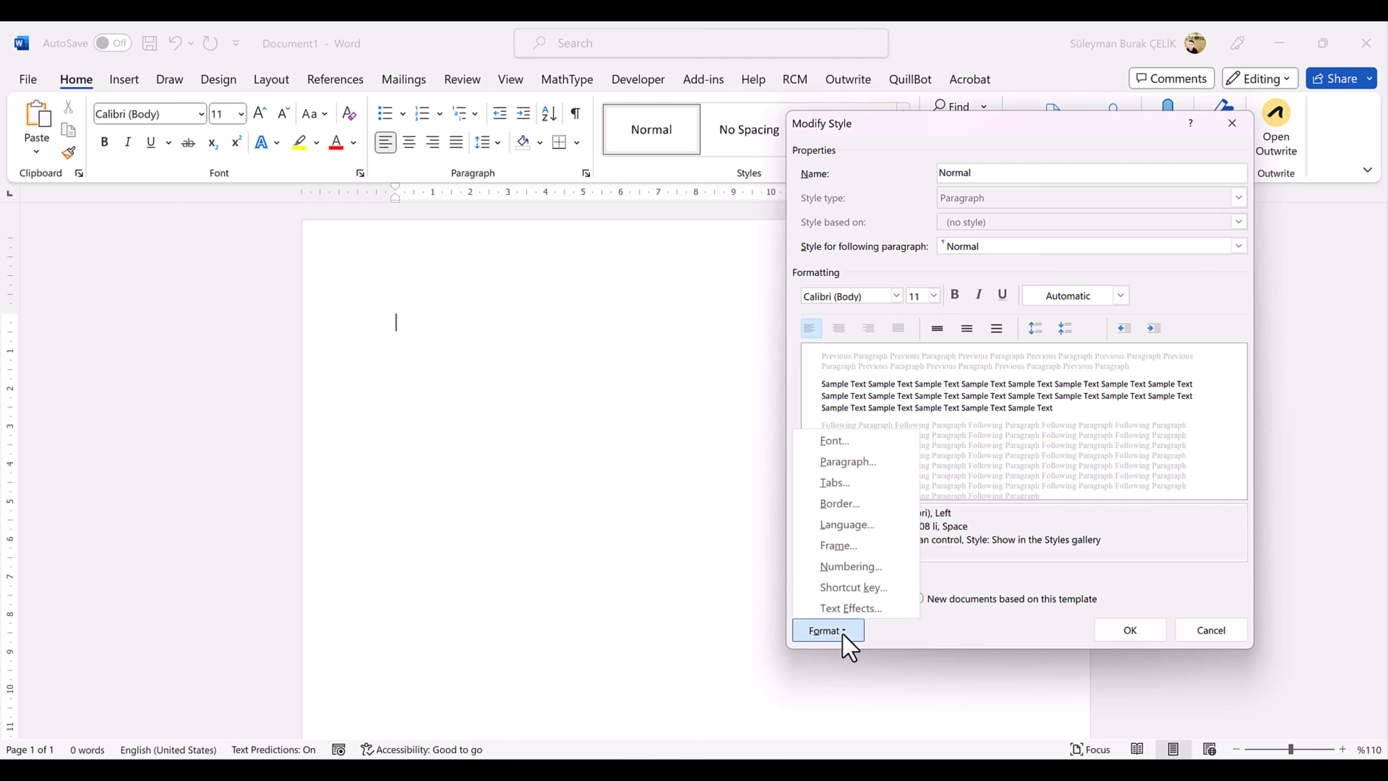
click(852, 481)
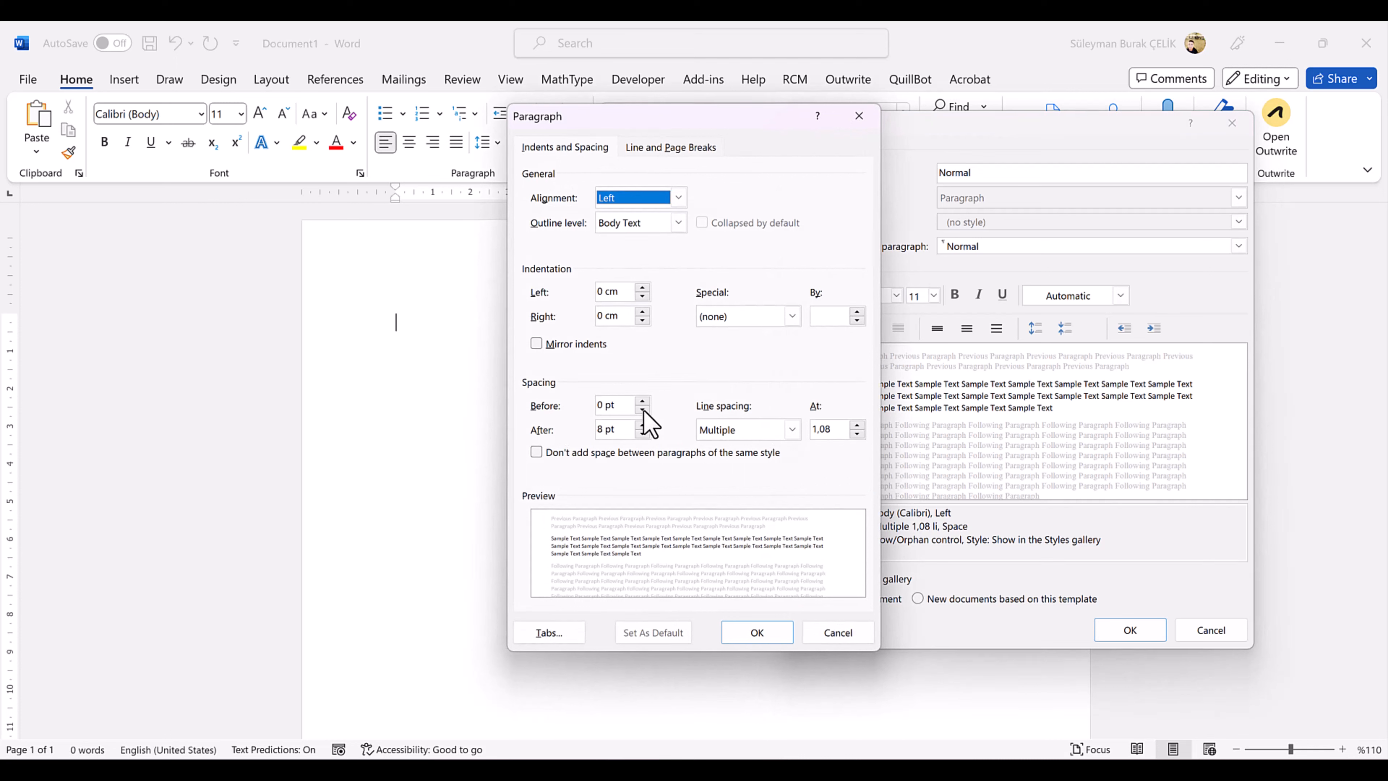
click(642, 403)
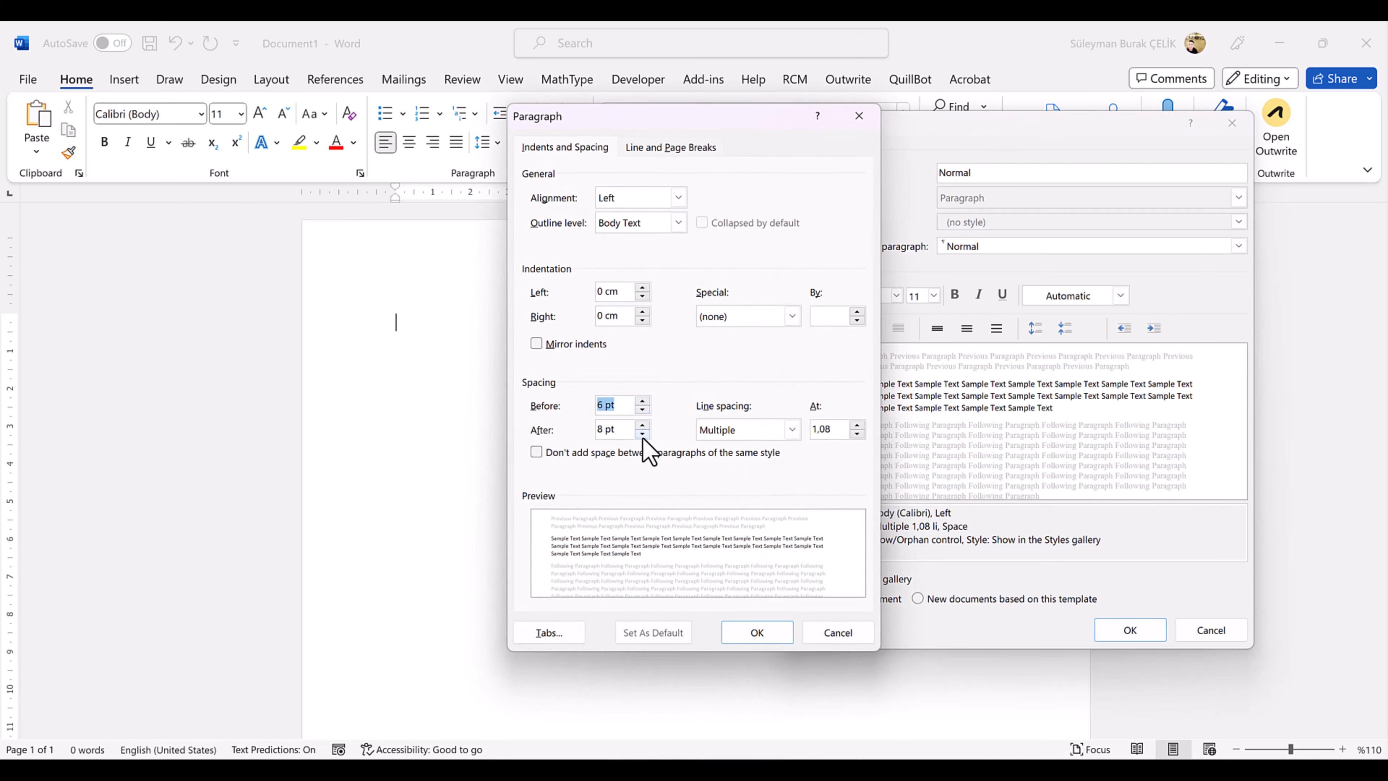
click(642, 435)
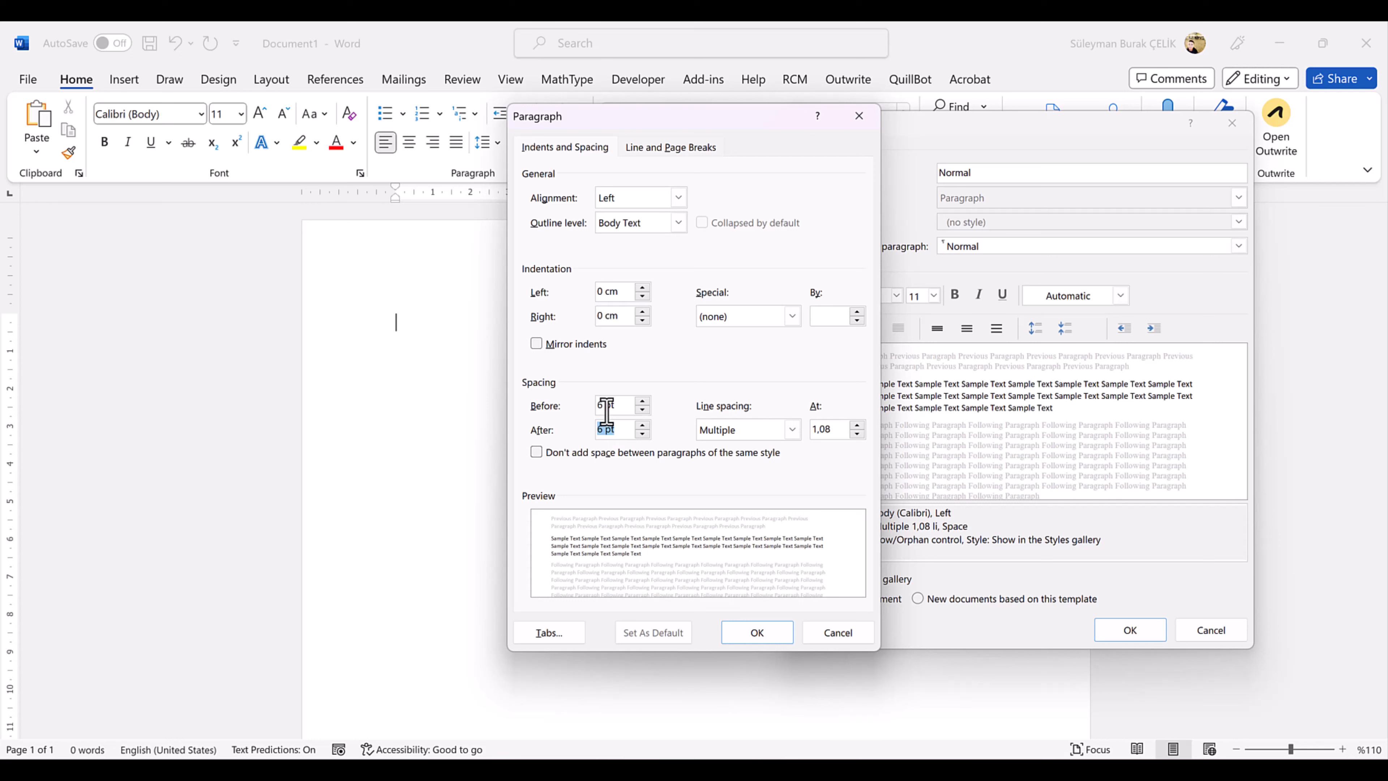
click(757, 632)
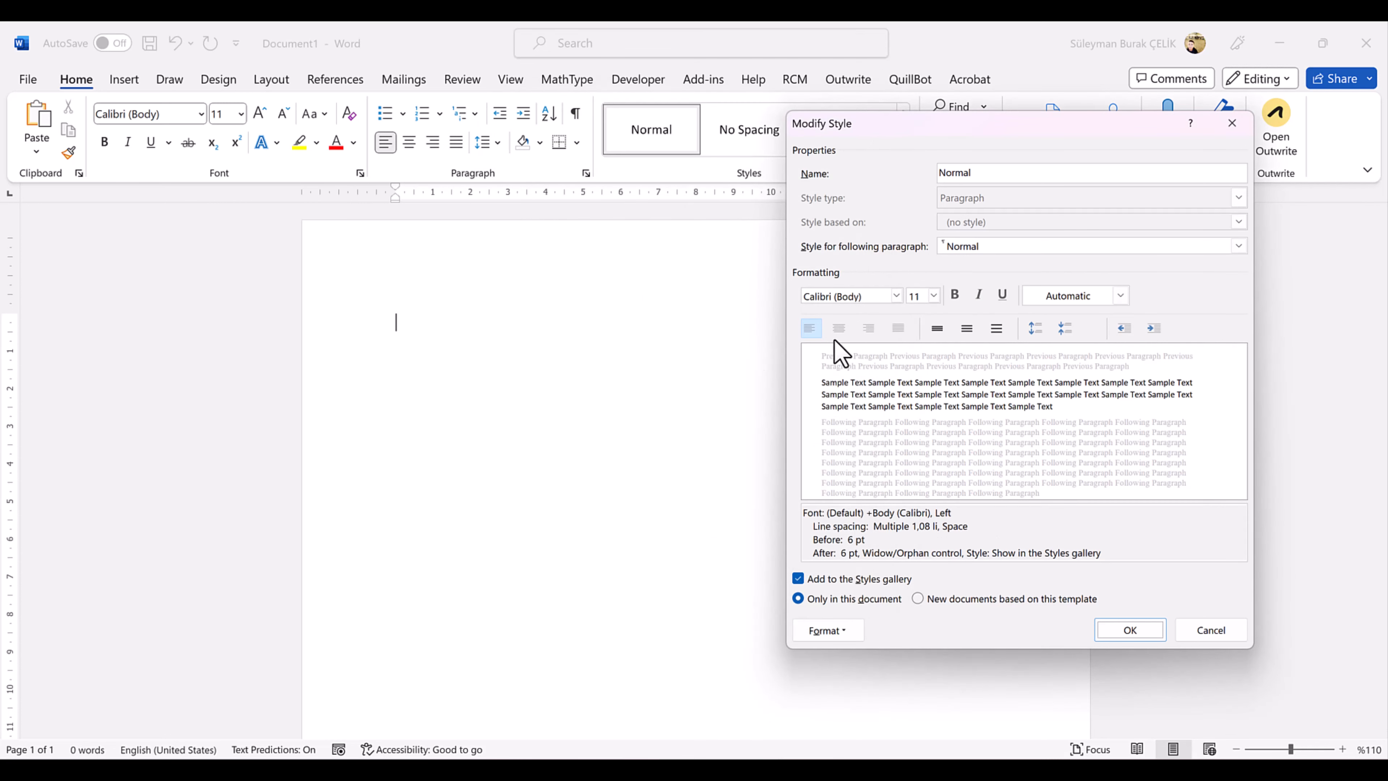
click(905, 336)
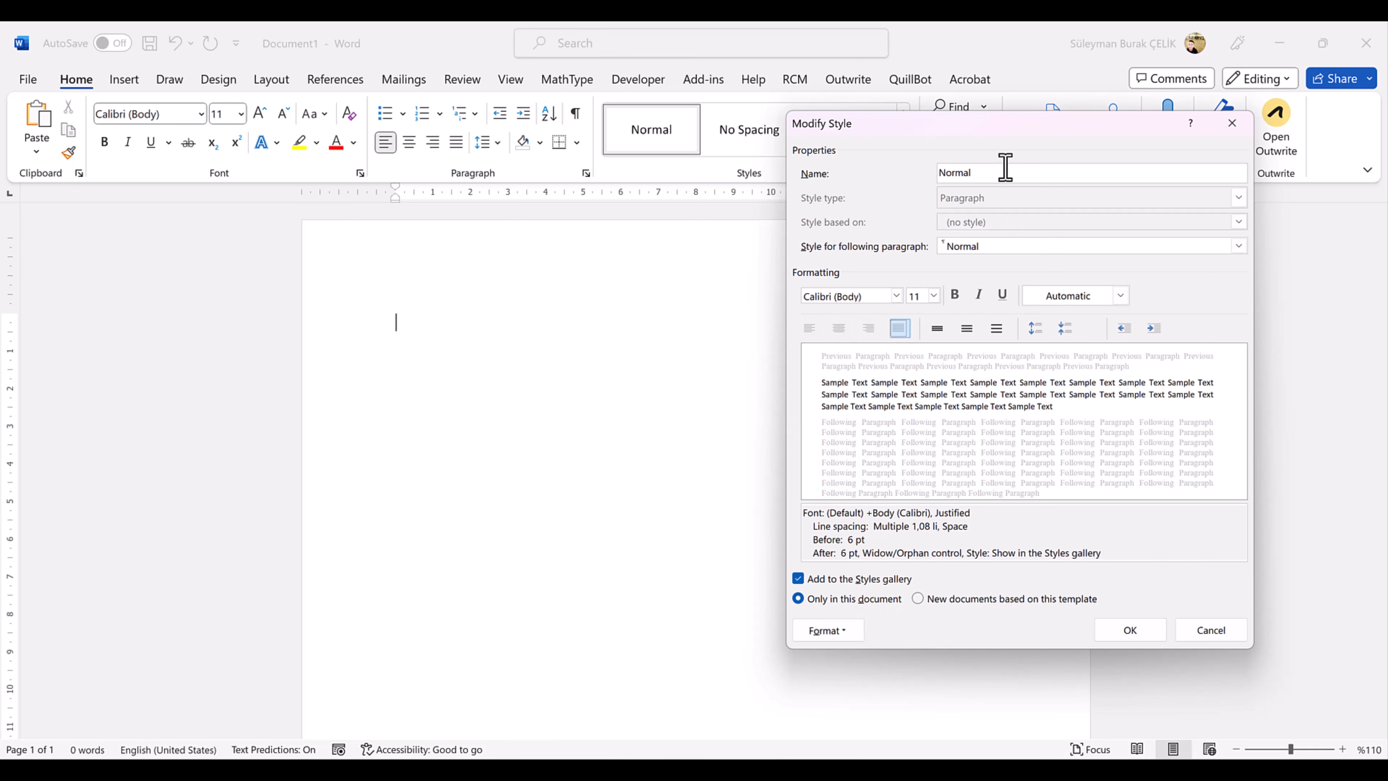
click(1144, 637)
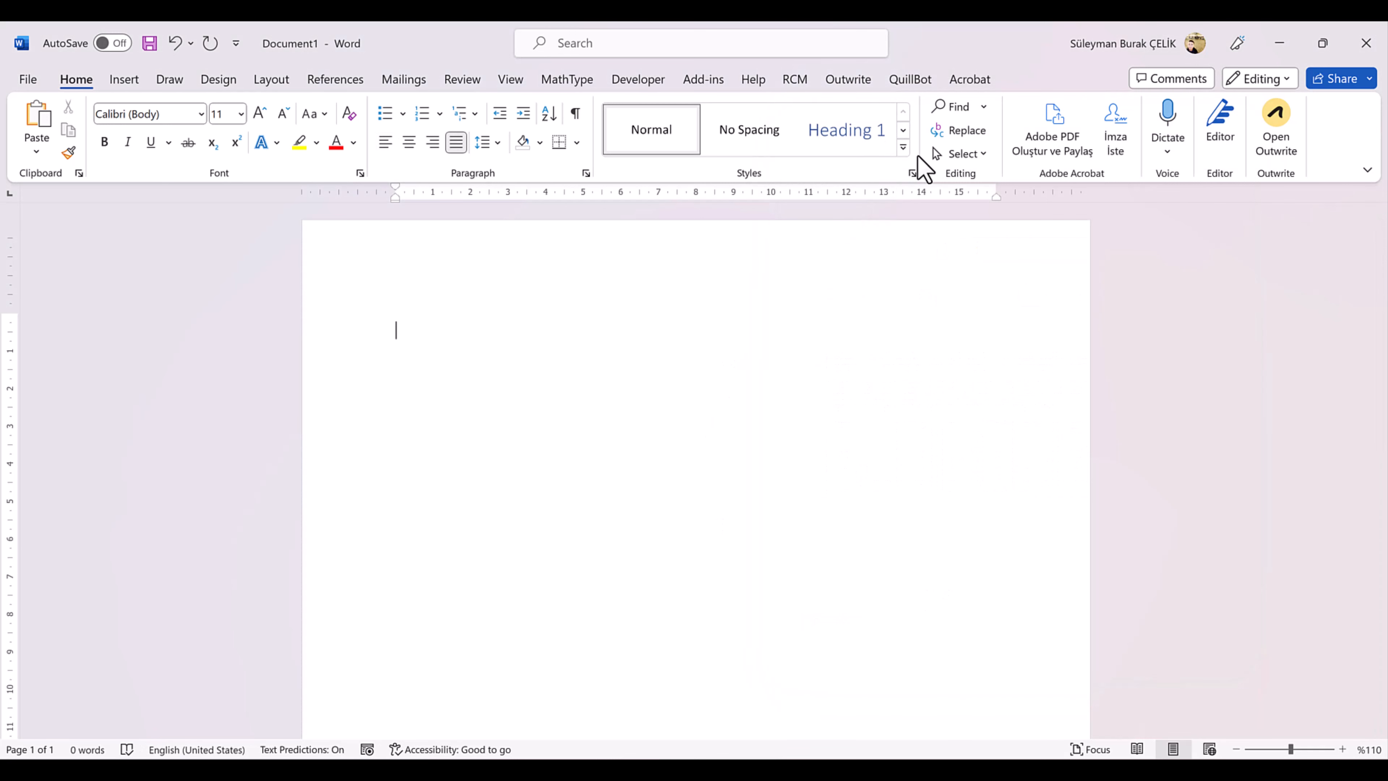
Modify the Heading 1 style to use black, bold, left-aligned text
click(903, 149)
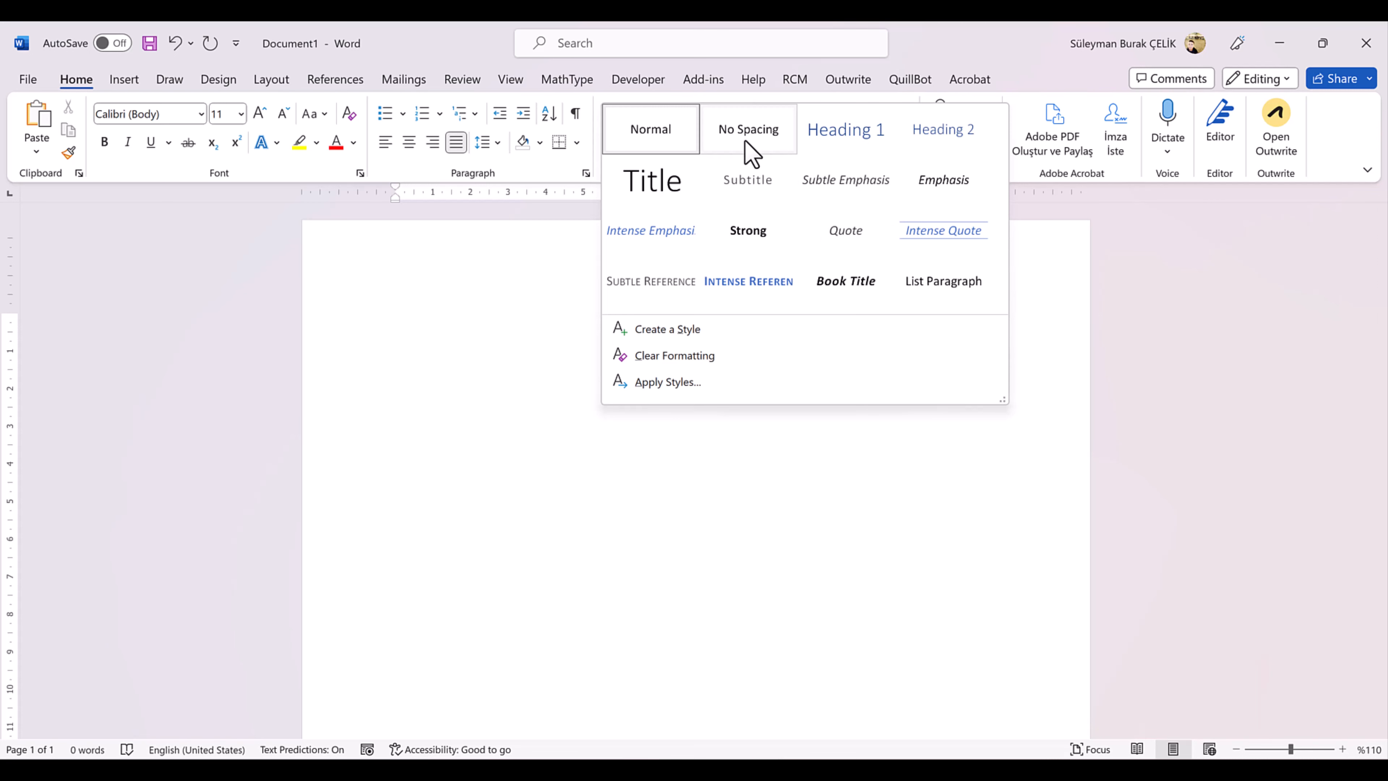
right_click(830, 133)
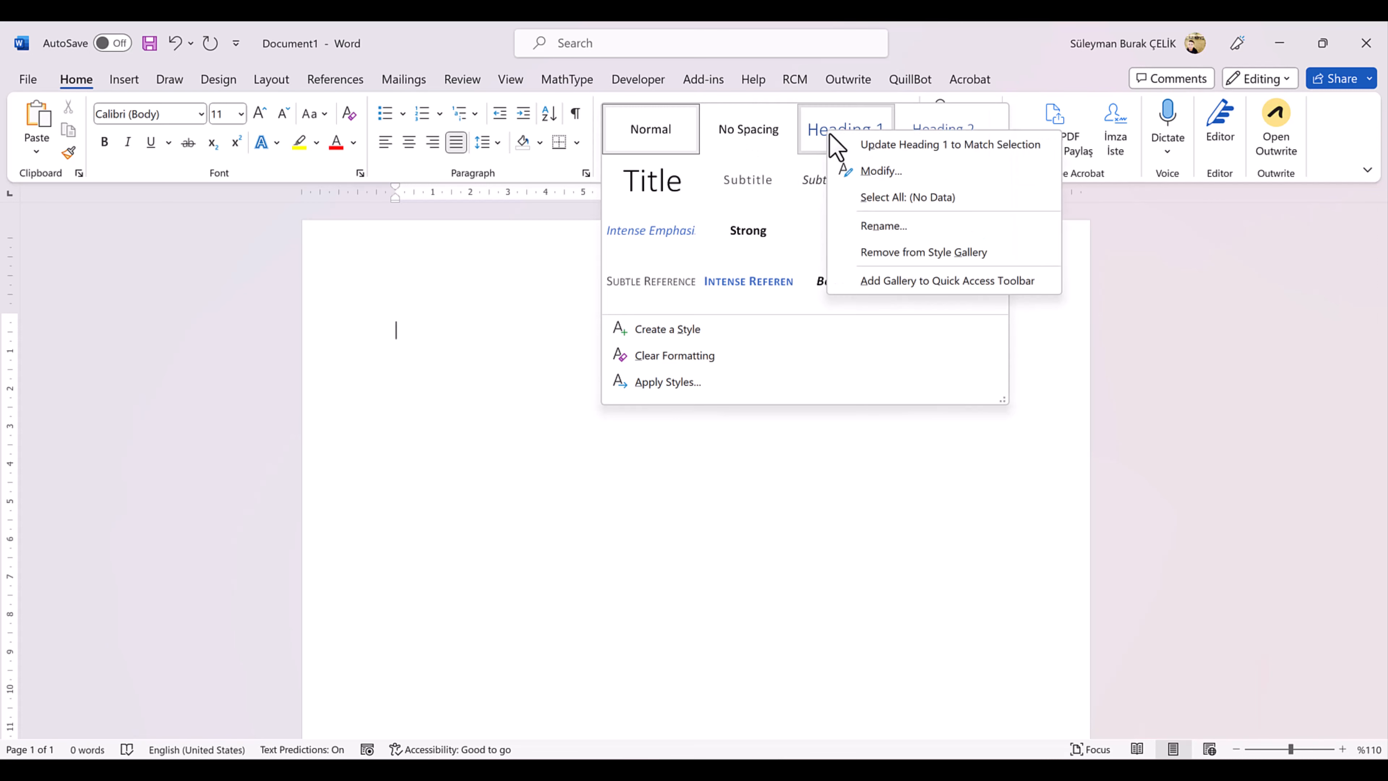
click(884, 172)
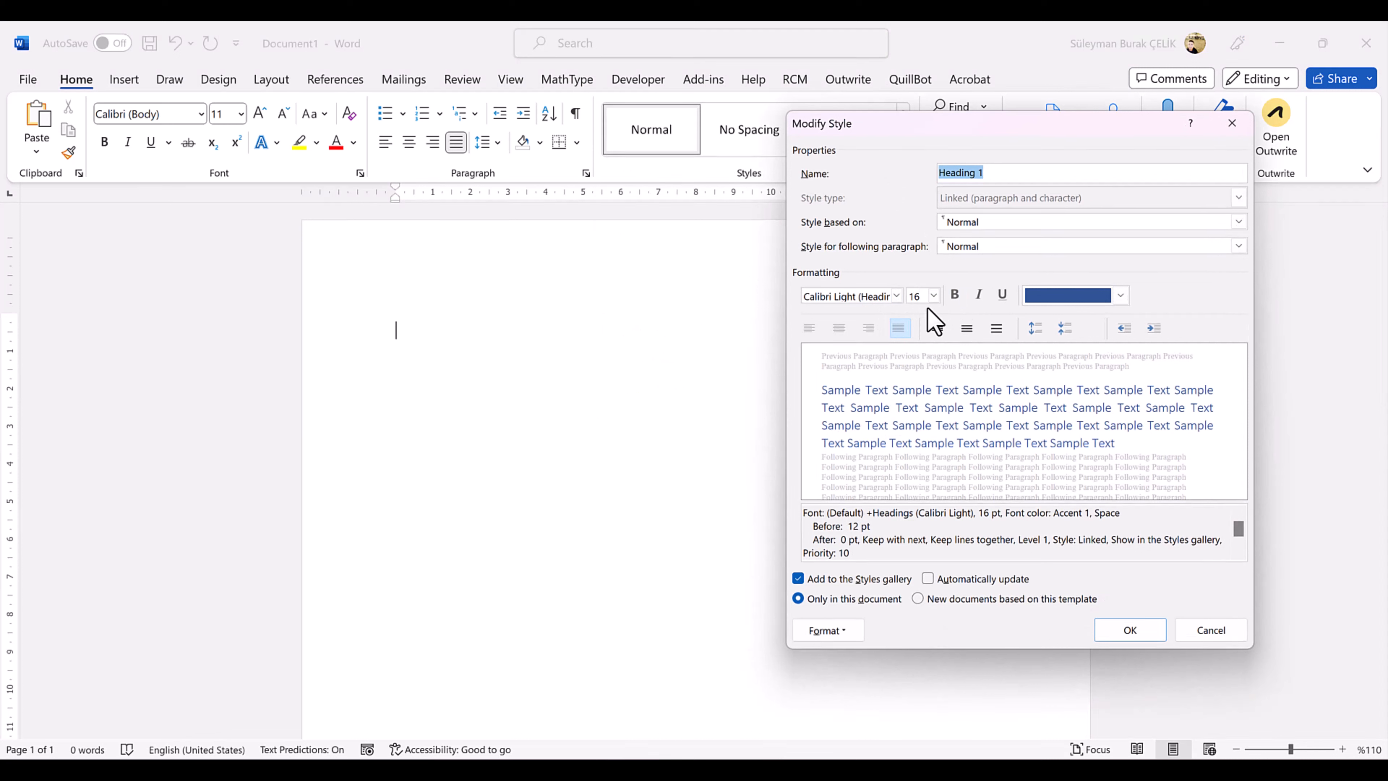
click(1119, 296)
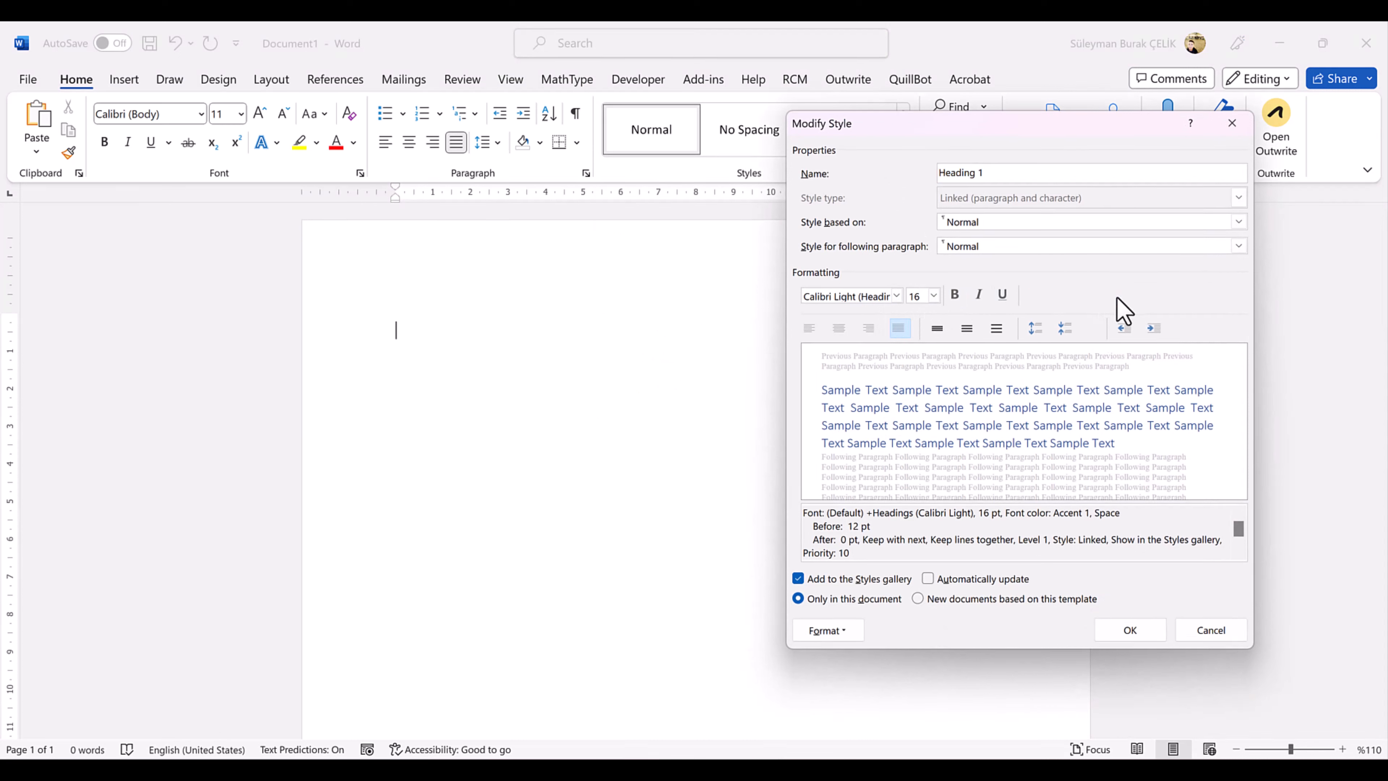
click(1047, 369)
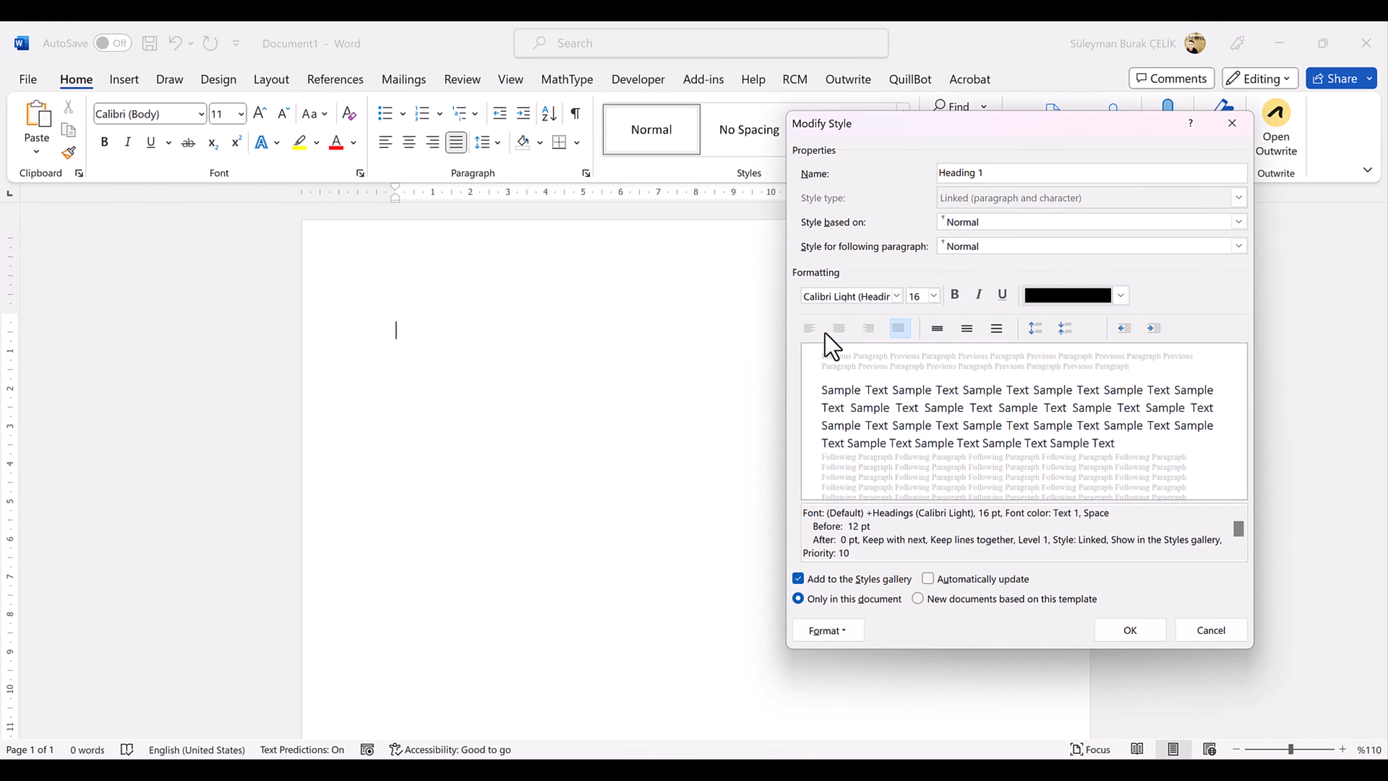
click(810, 328)
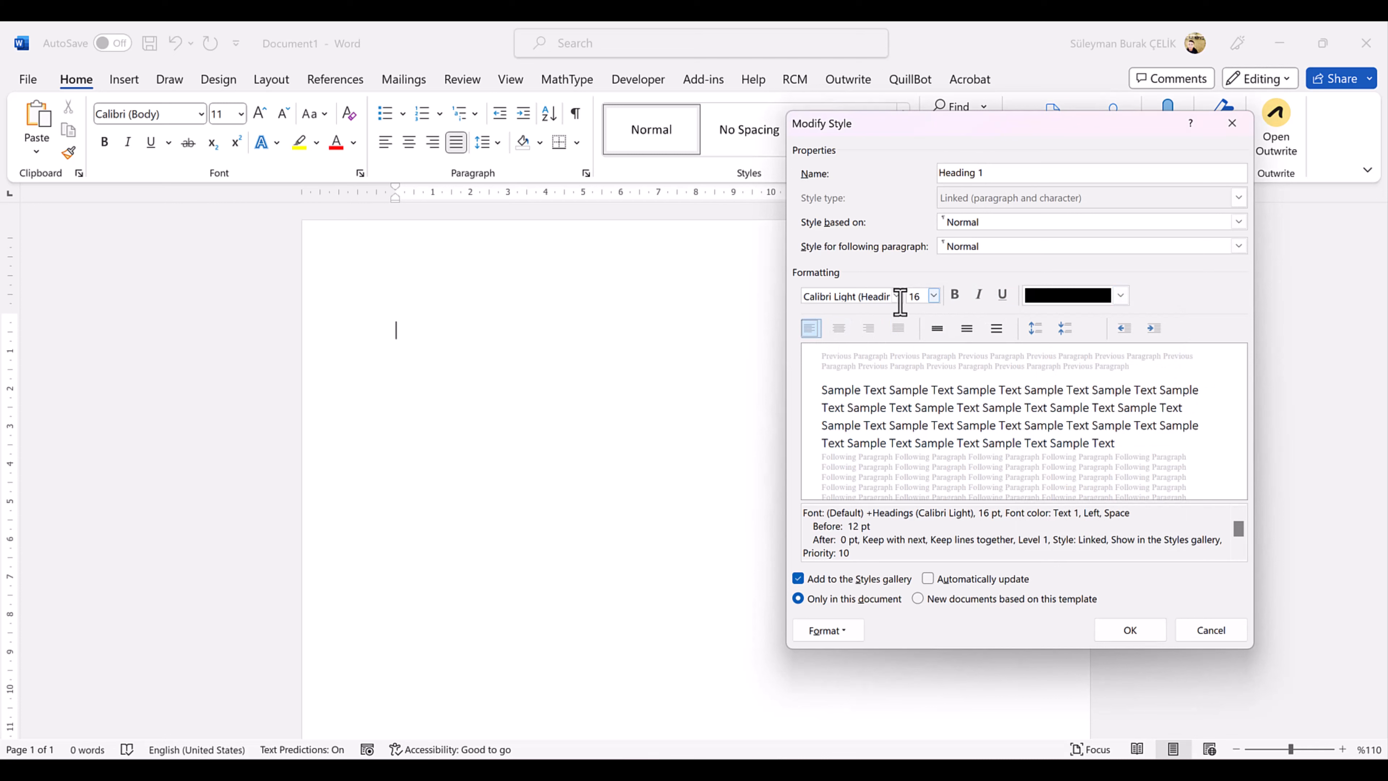
click(954, 296)
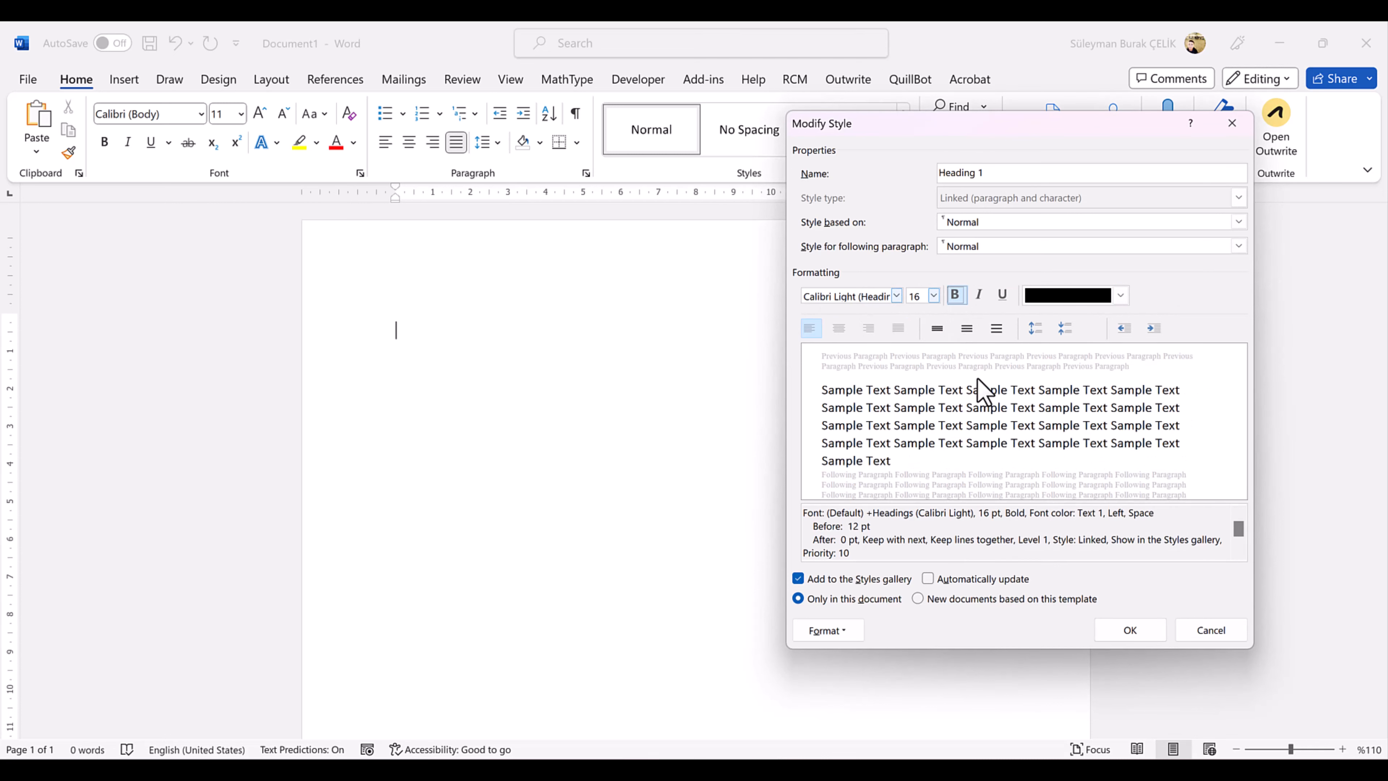
Set the Heading 1 style's paragraph spacing to 6 pt before and 6 pt after, and save the style
click(836, 634)
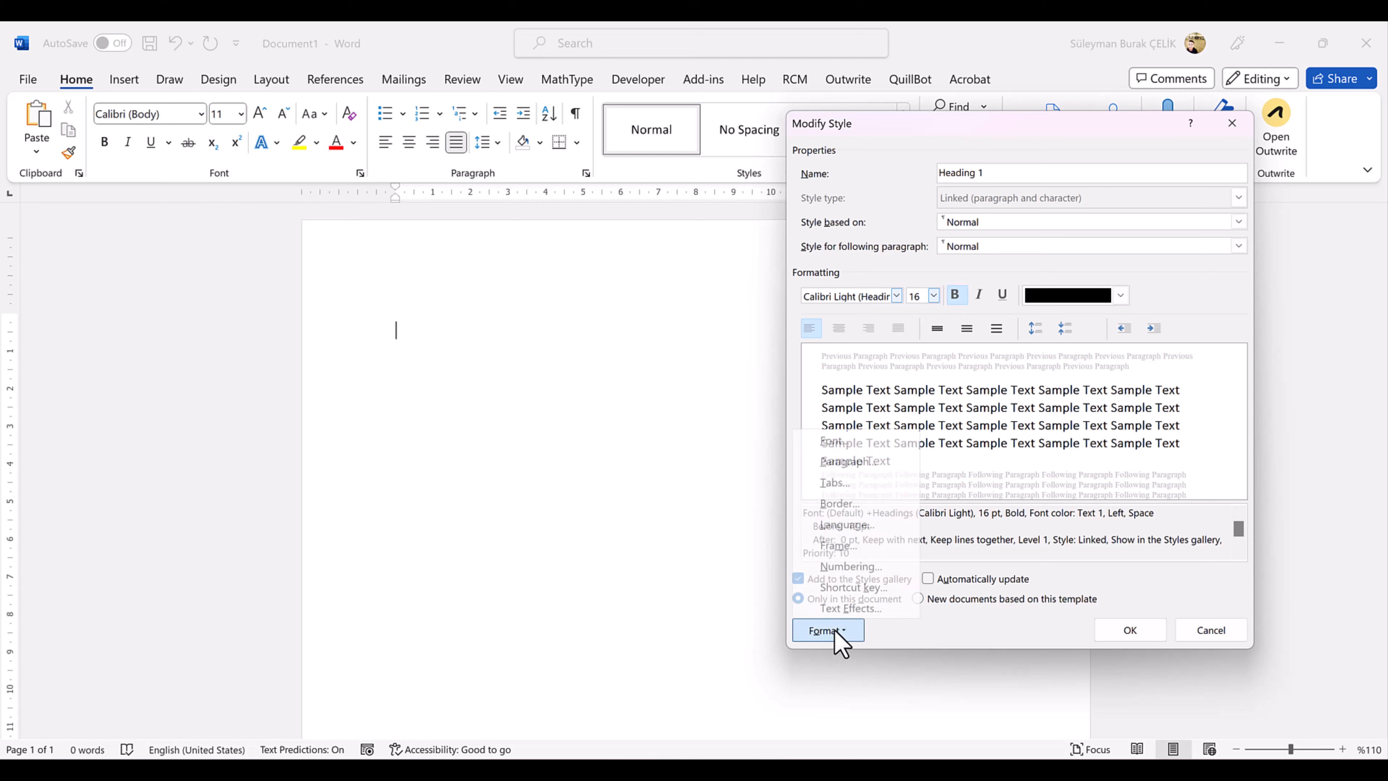
click(858, 464)
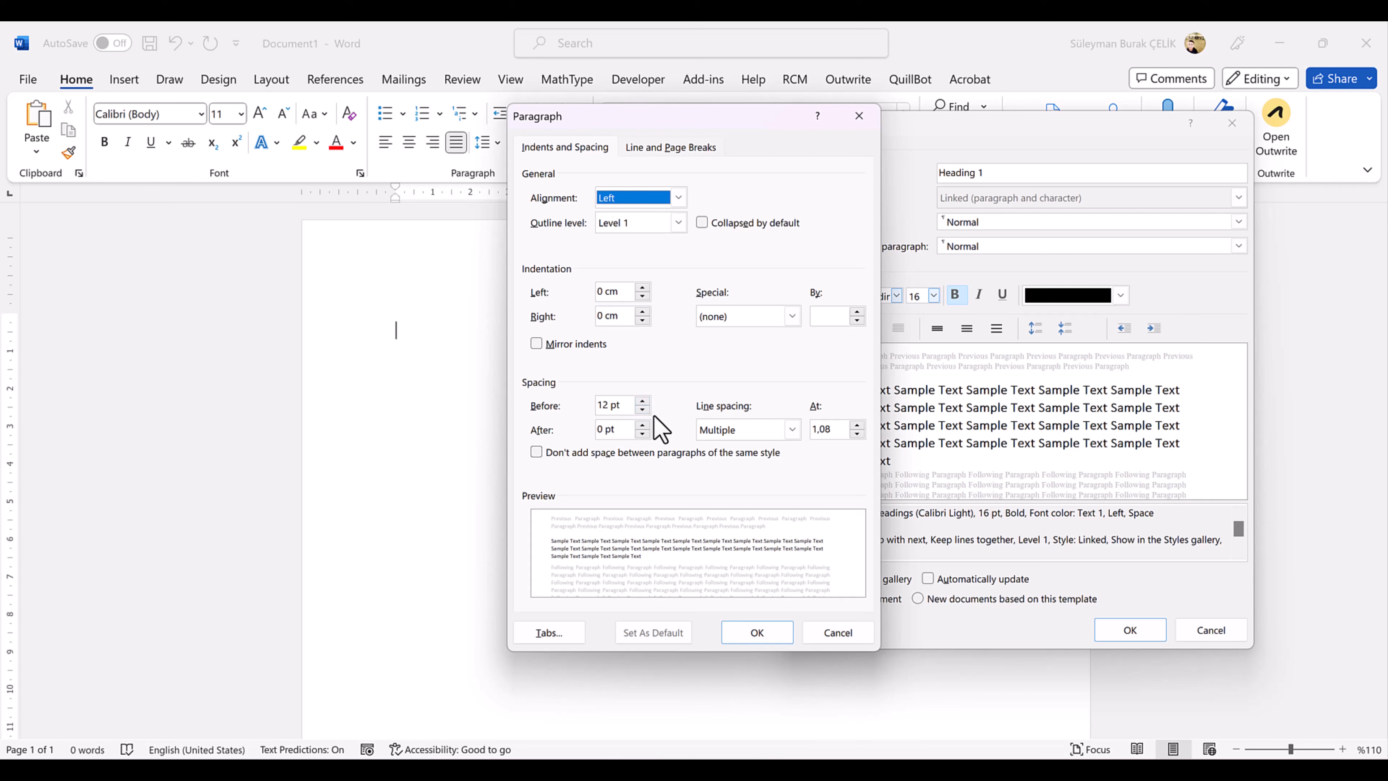
click(642, 409)
click(643, 424)
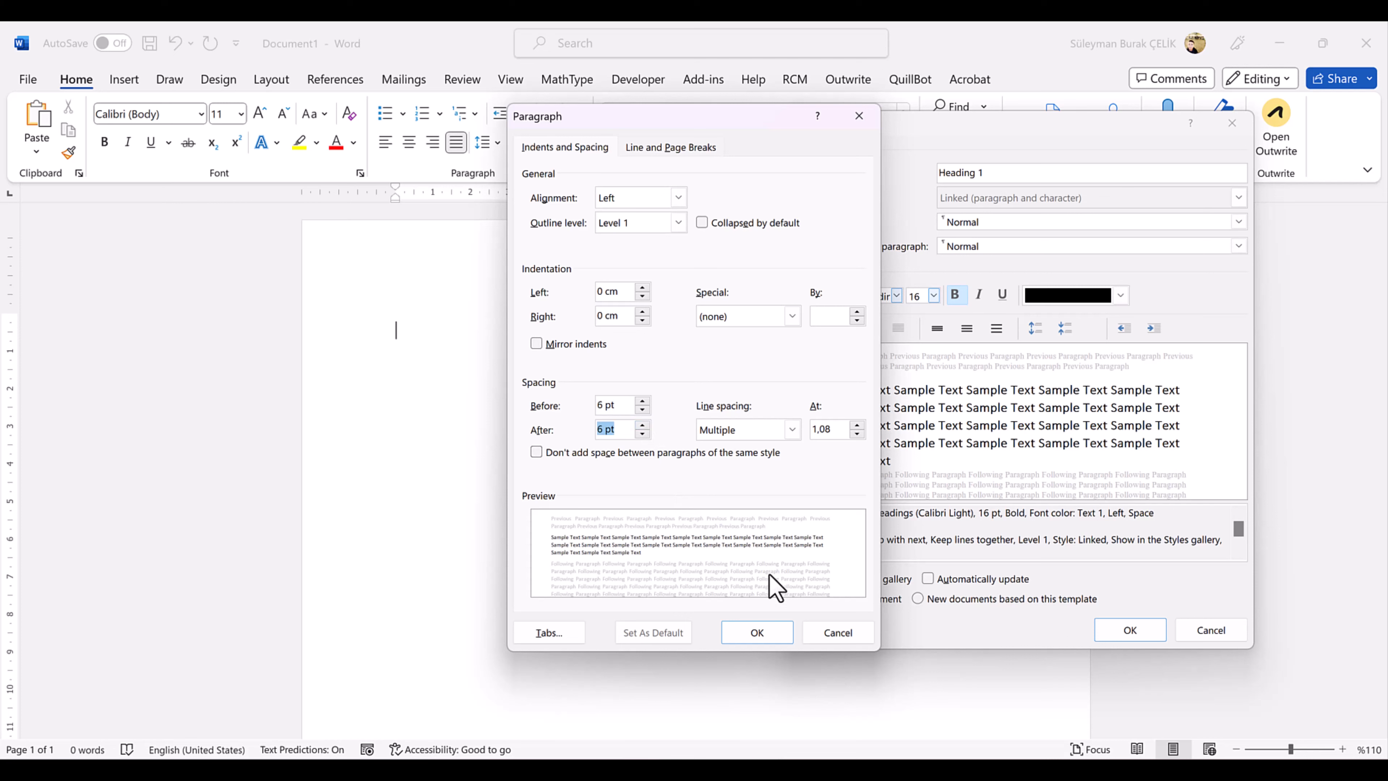
click(758, 632)
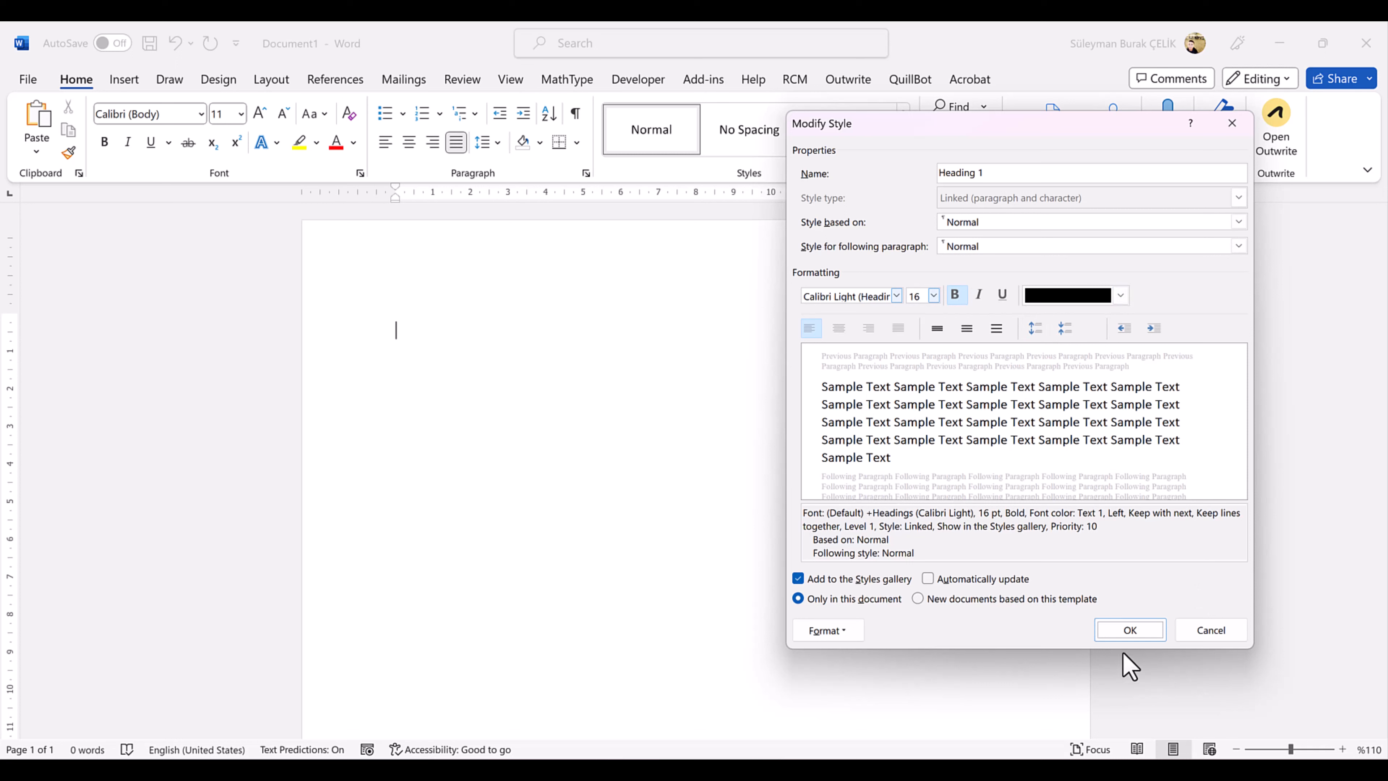
click(1128, 630)
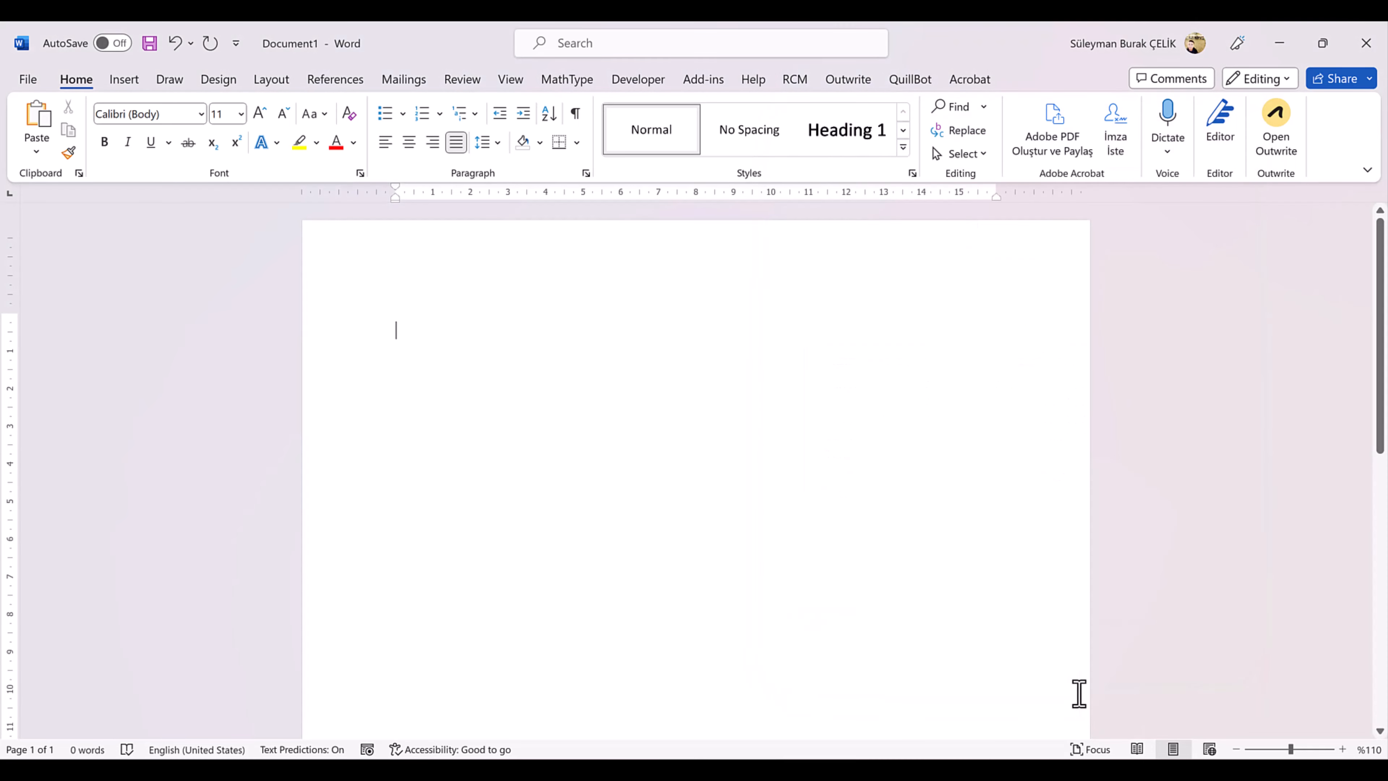
Modify the Heading 2 style to use 14 pt, bold, black, left-aligned text
click(903, 148)
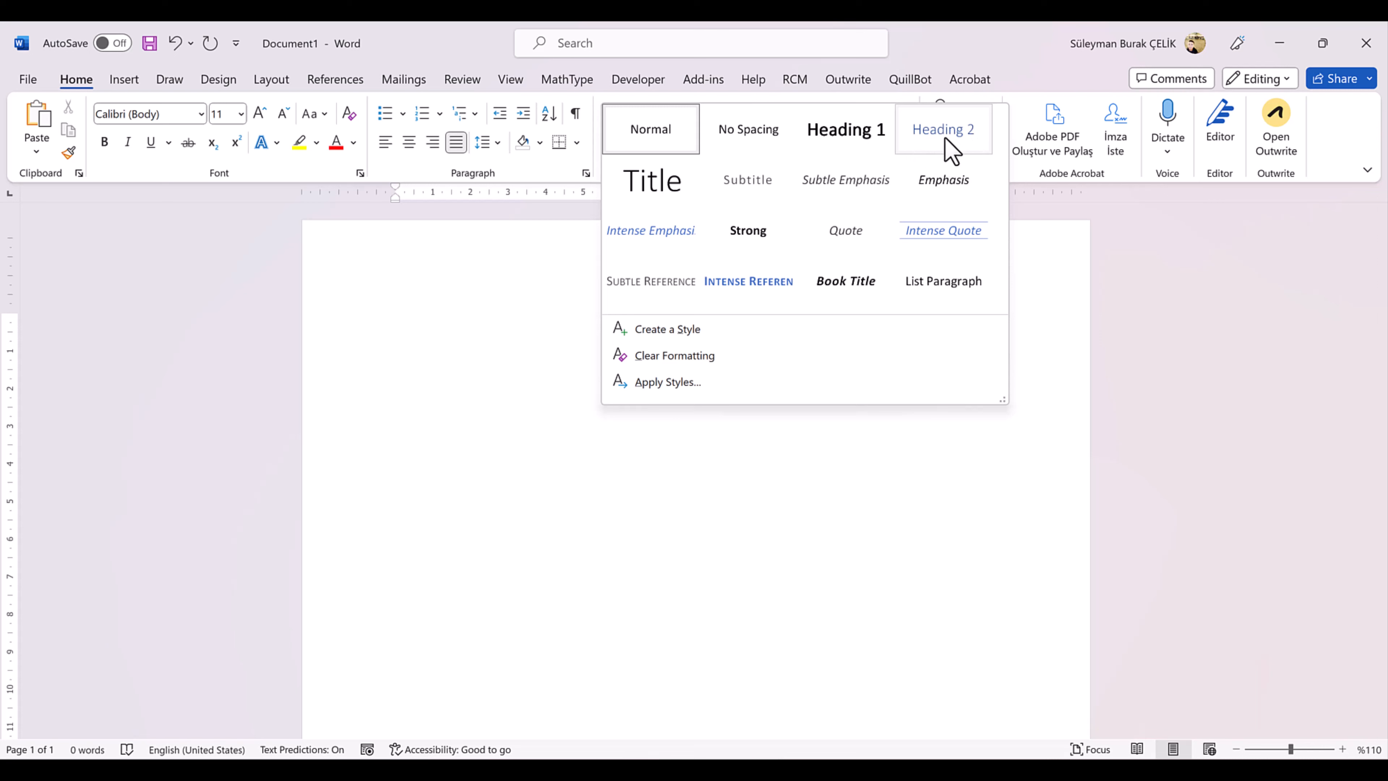
right_click(945, 139)
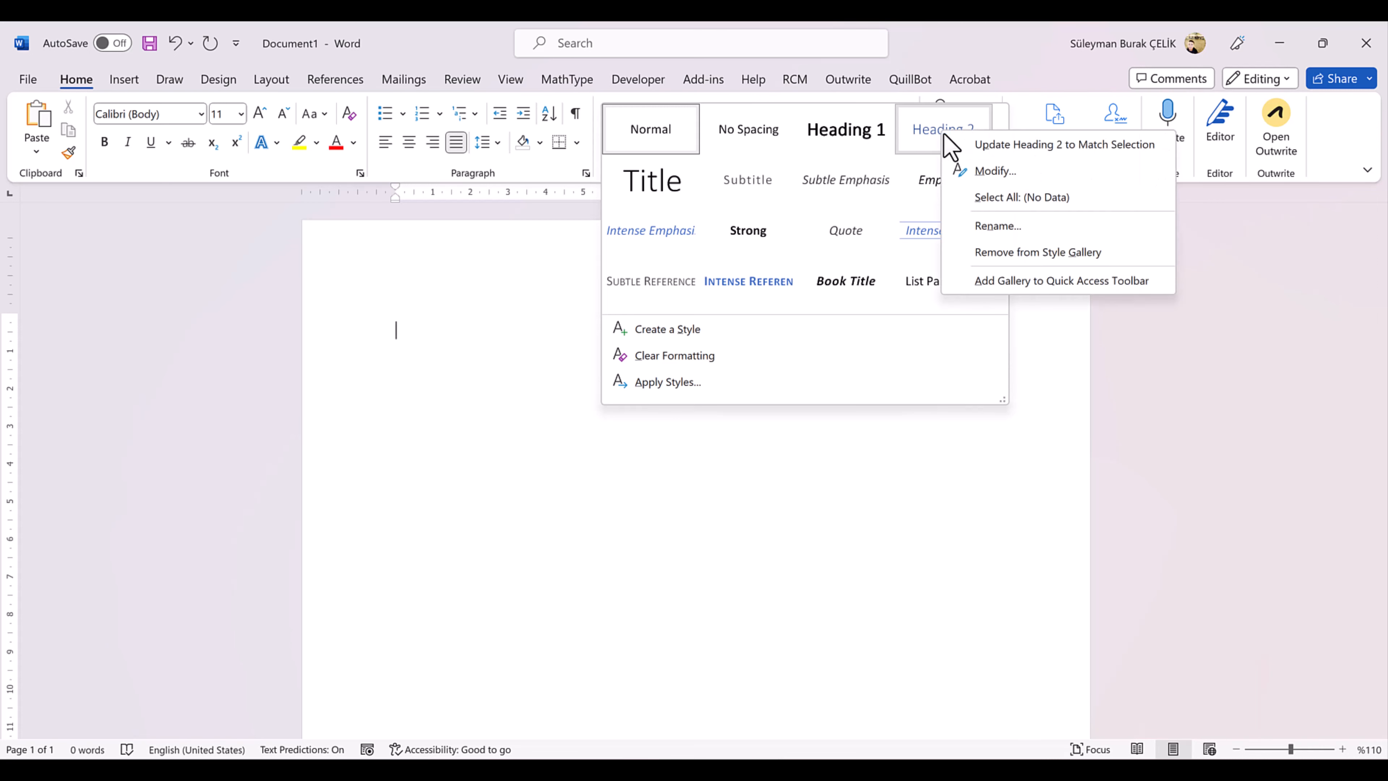
click(981, 172)
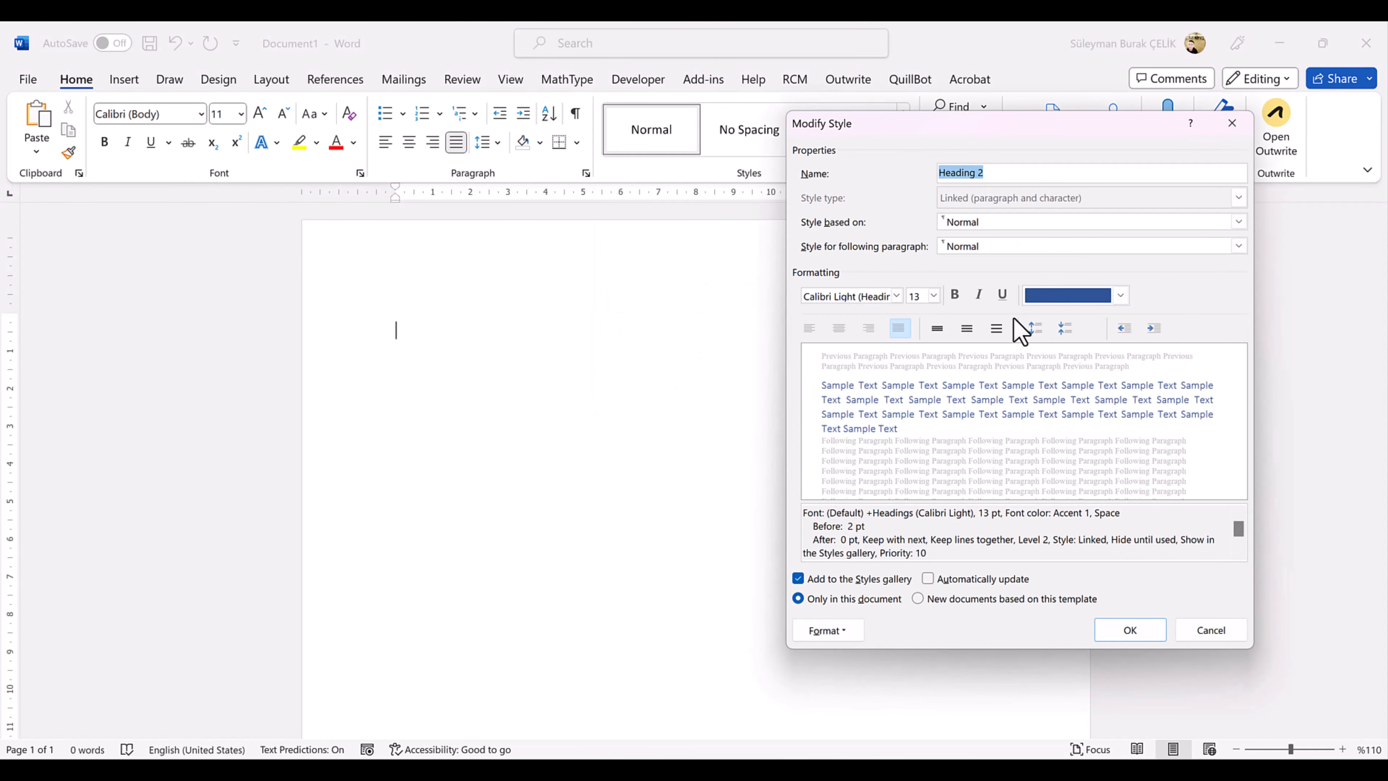
click(933, 296)
click(917, 378)
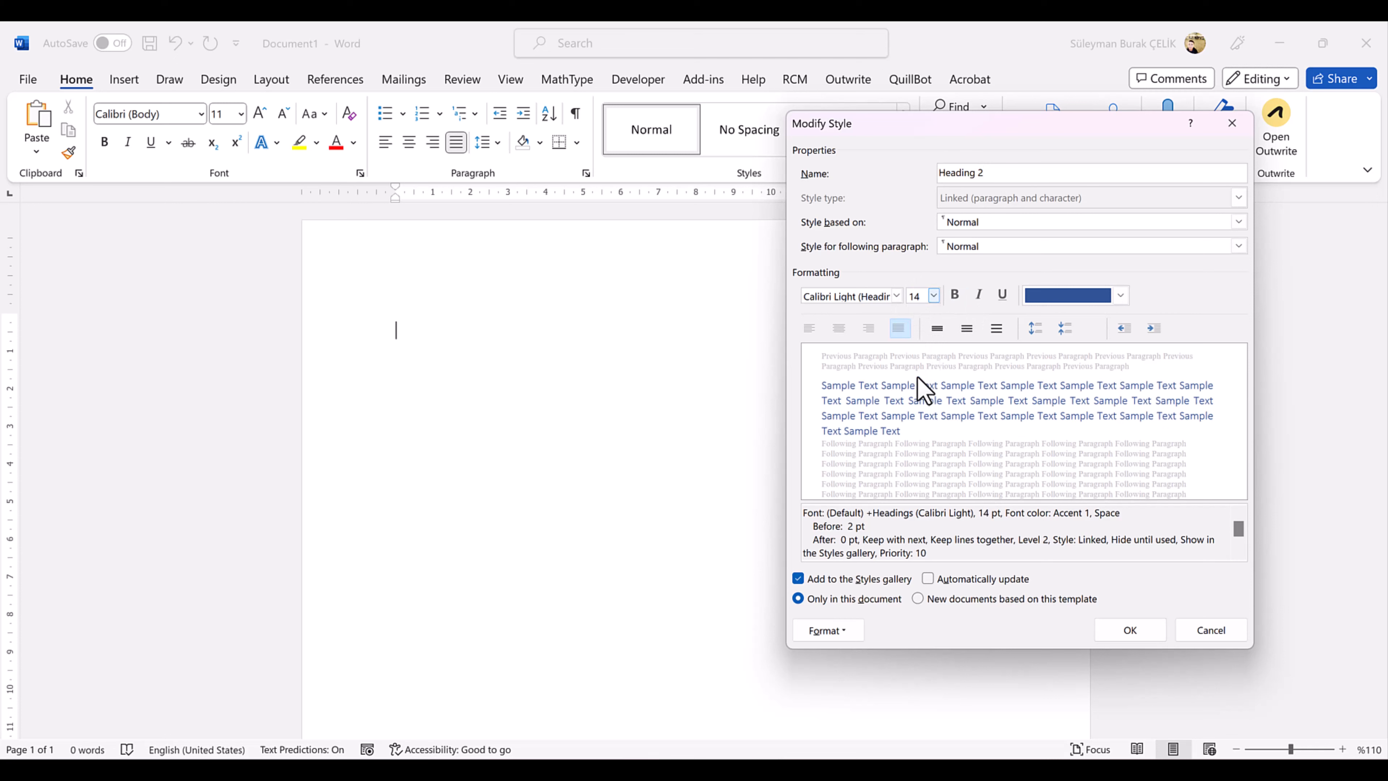
click(955, 295)
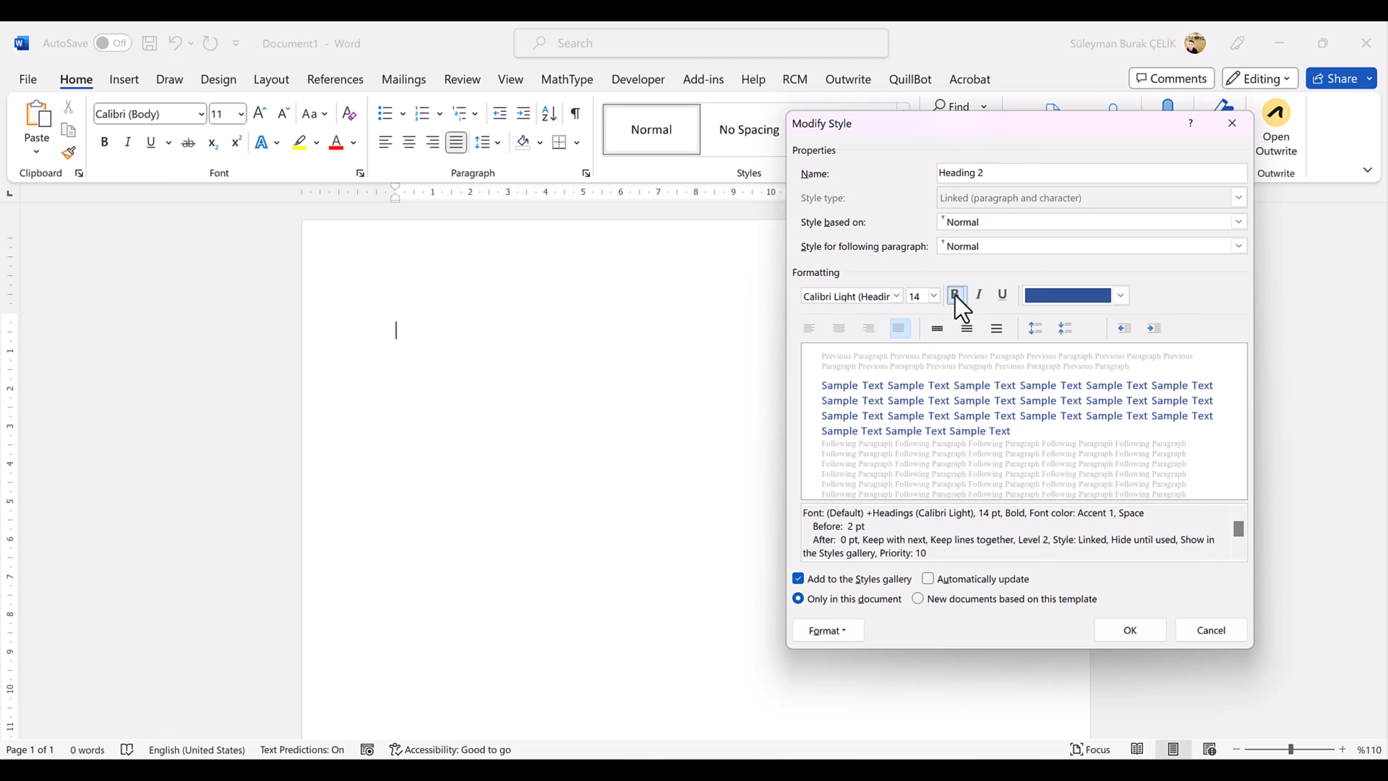
click(1120, 295)
click(1047, 368)
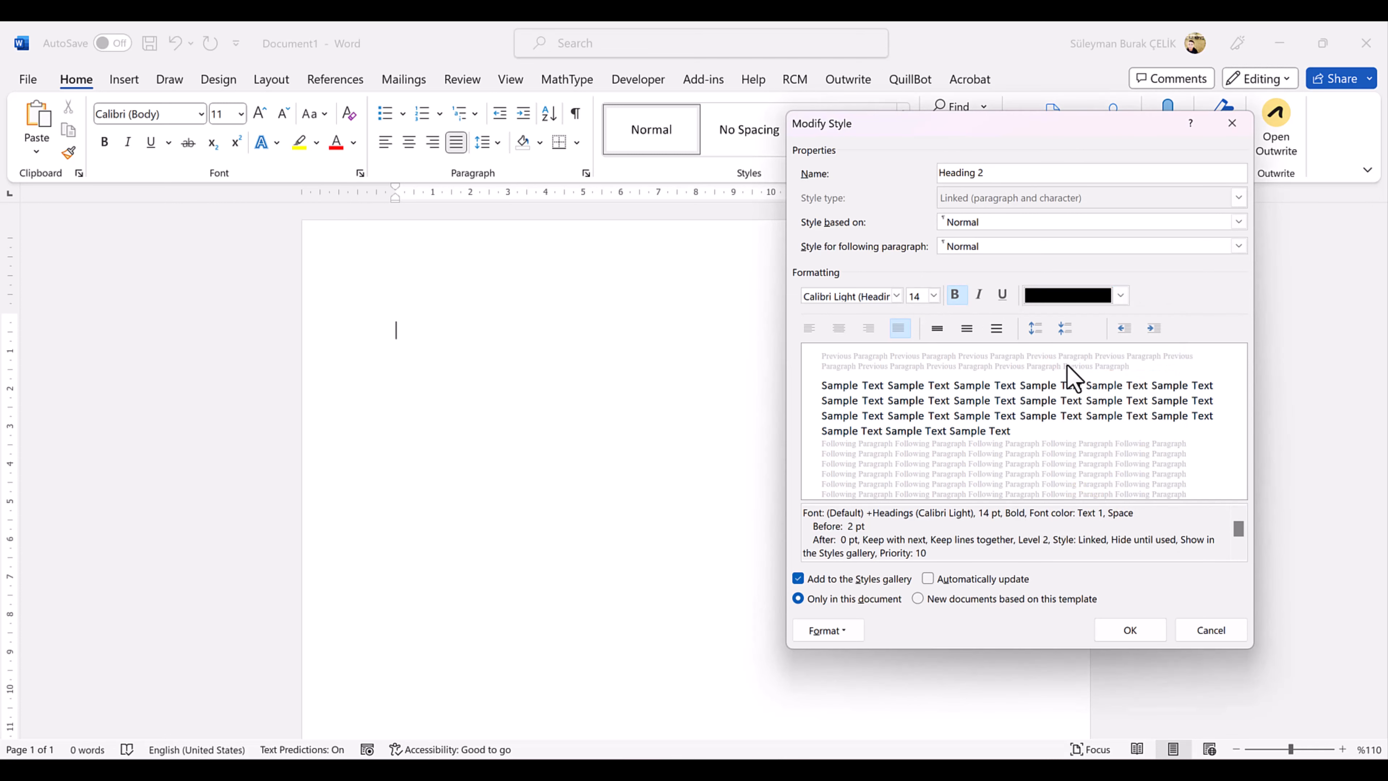
click(809, 331)
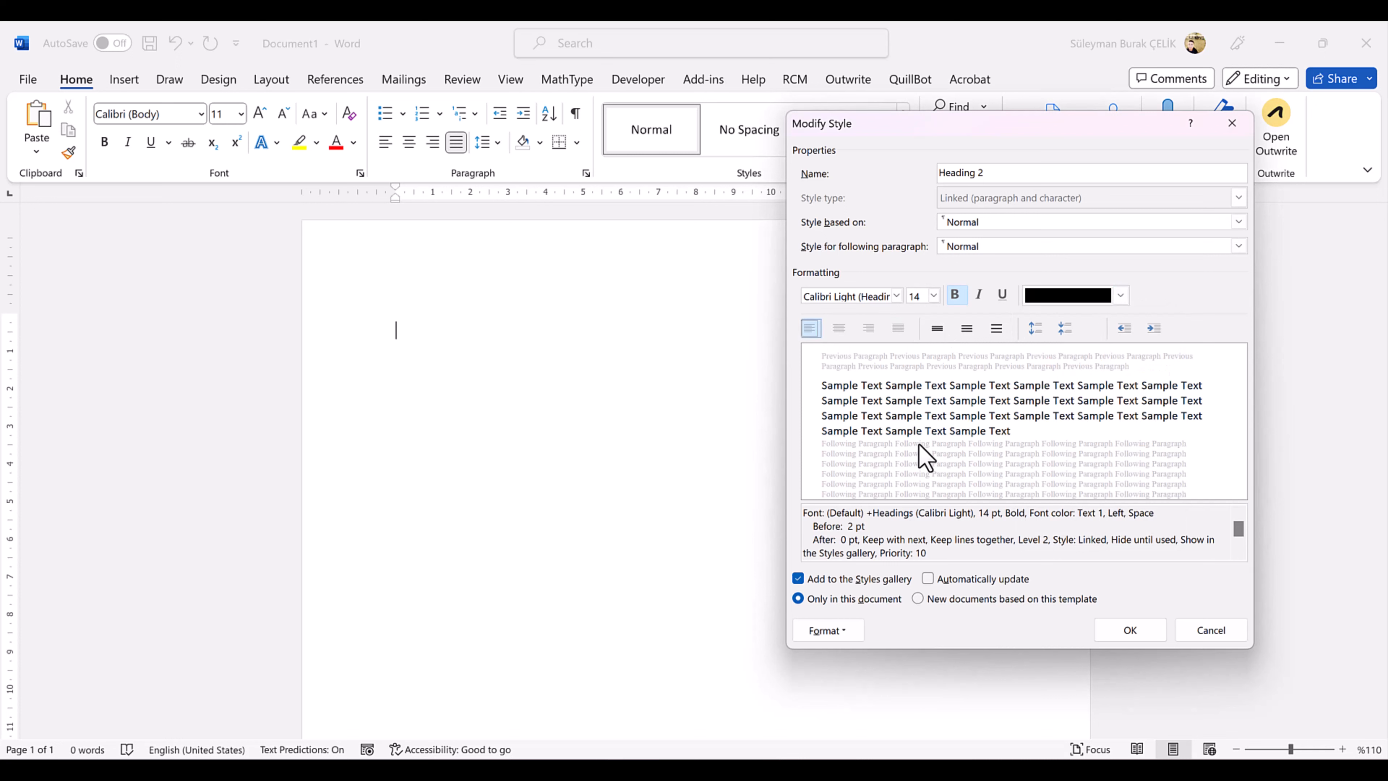
Set the Heading 2 style's paragraph spacing to 6 pt before and 6 pt after, and save the style
click(841, 634)
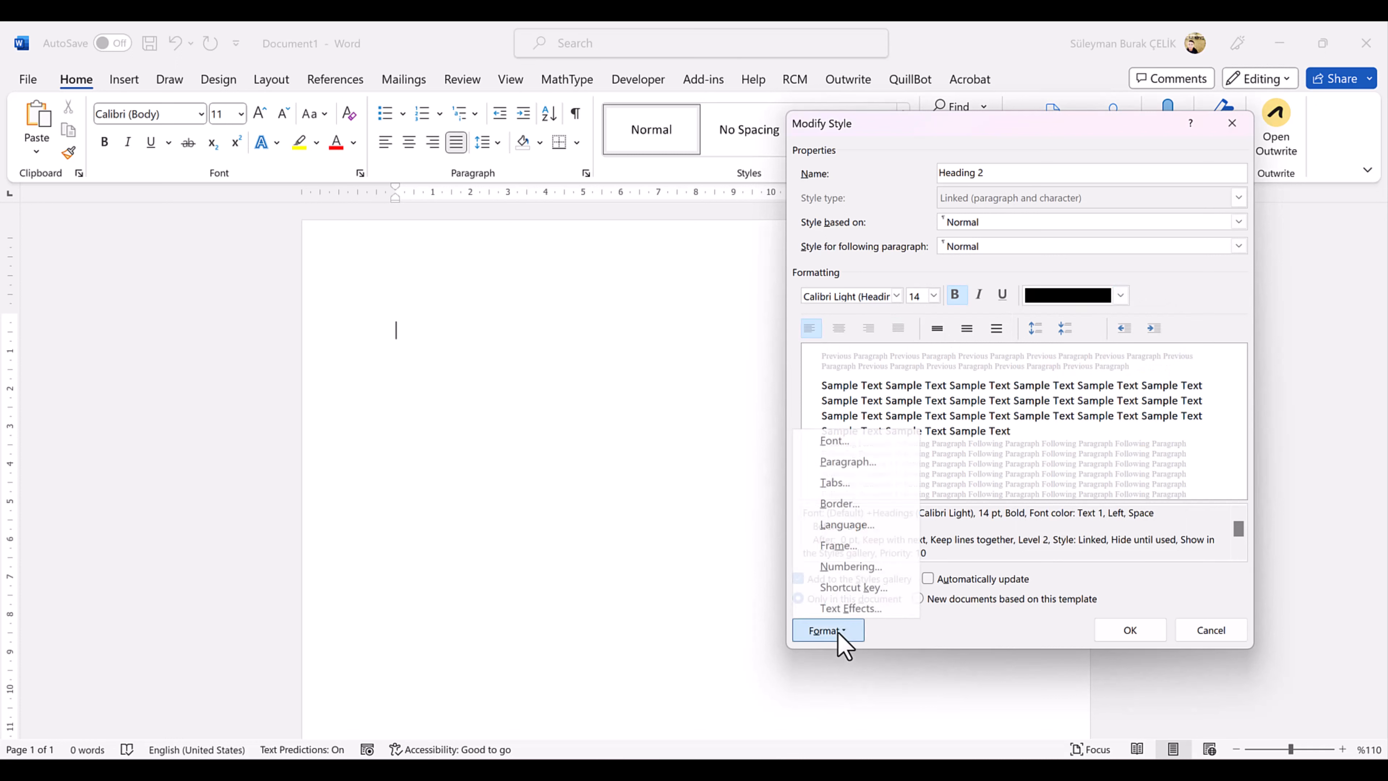
click(862, 465)
click(643, 402)
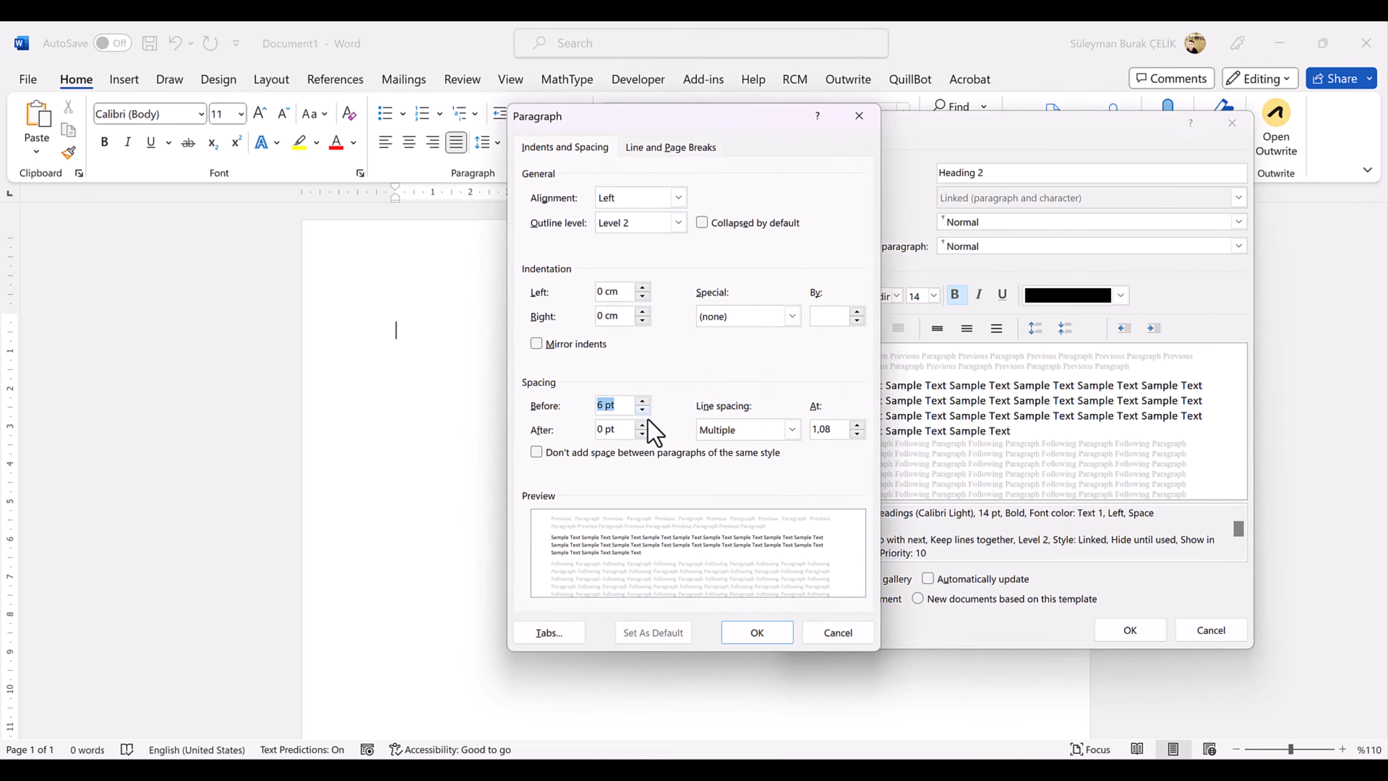
click(756, 633)
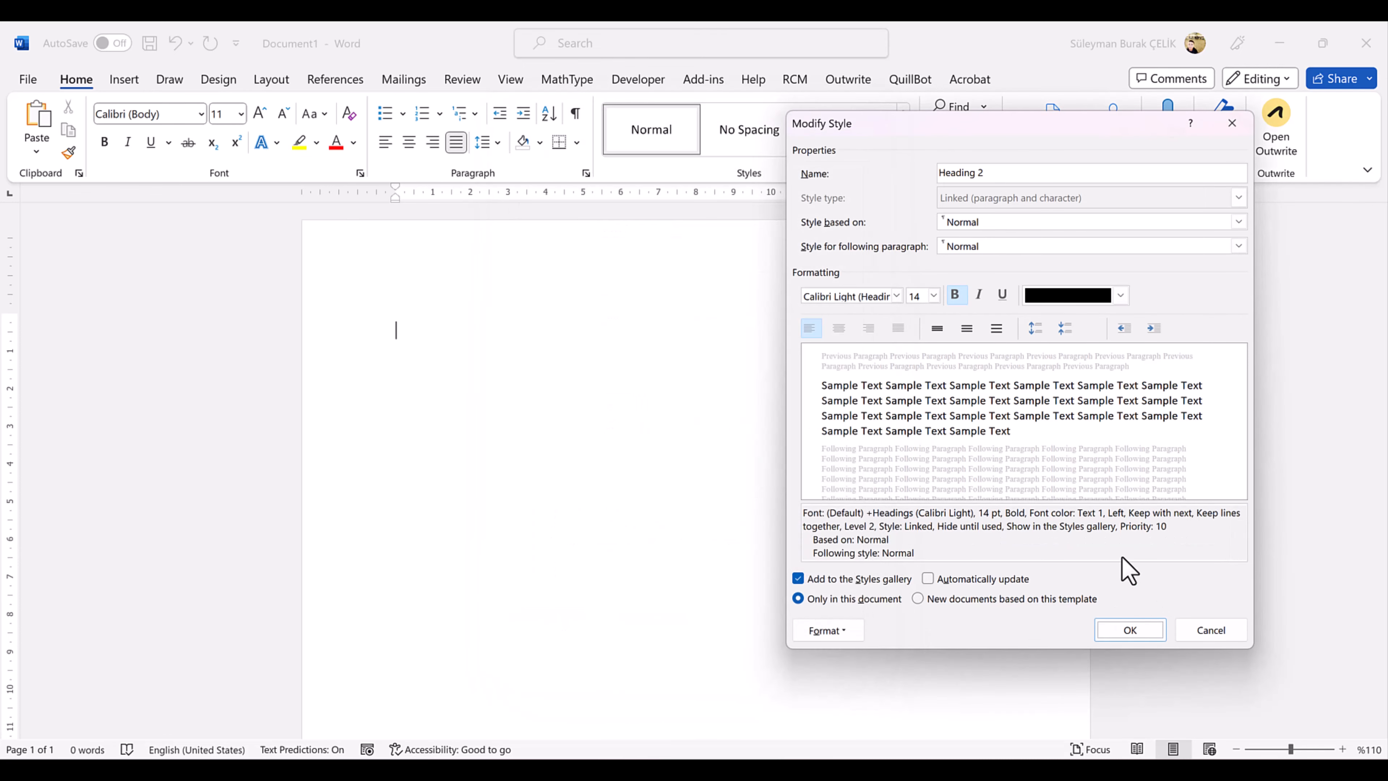
click(1140, 639)
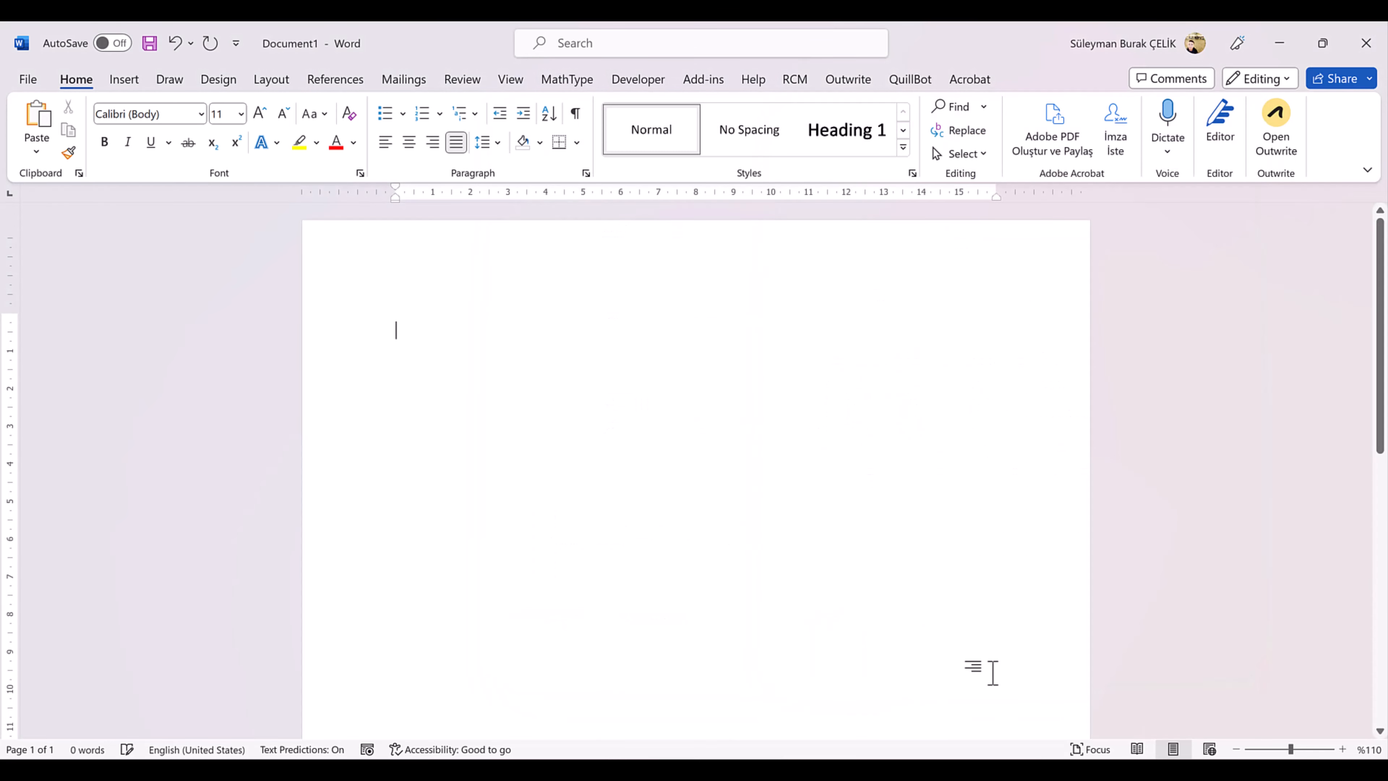
Modify the Subtitle style to use 12 pt, italic, black text
click(903, 147)
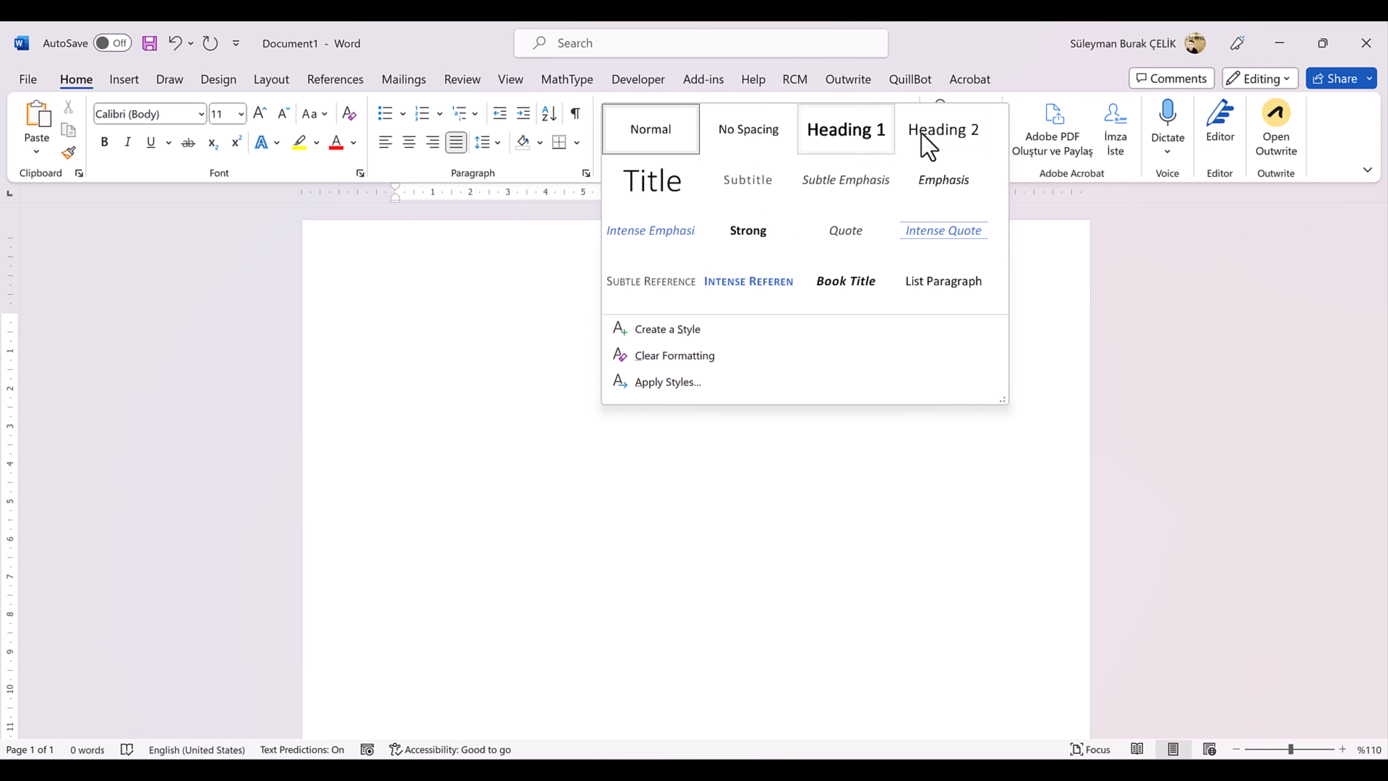
right_click(747, 191)
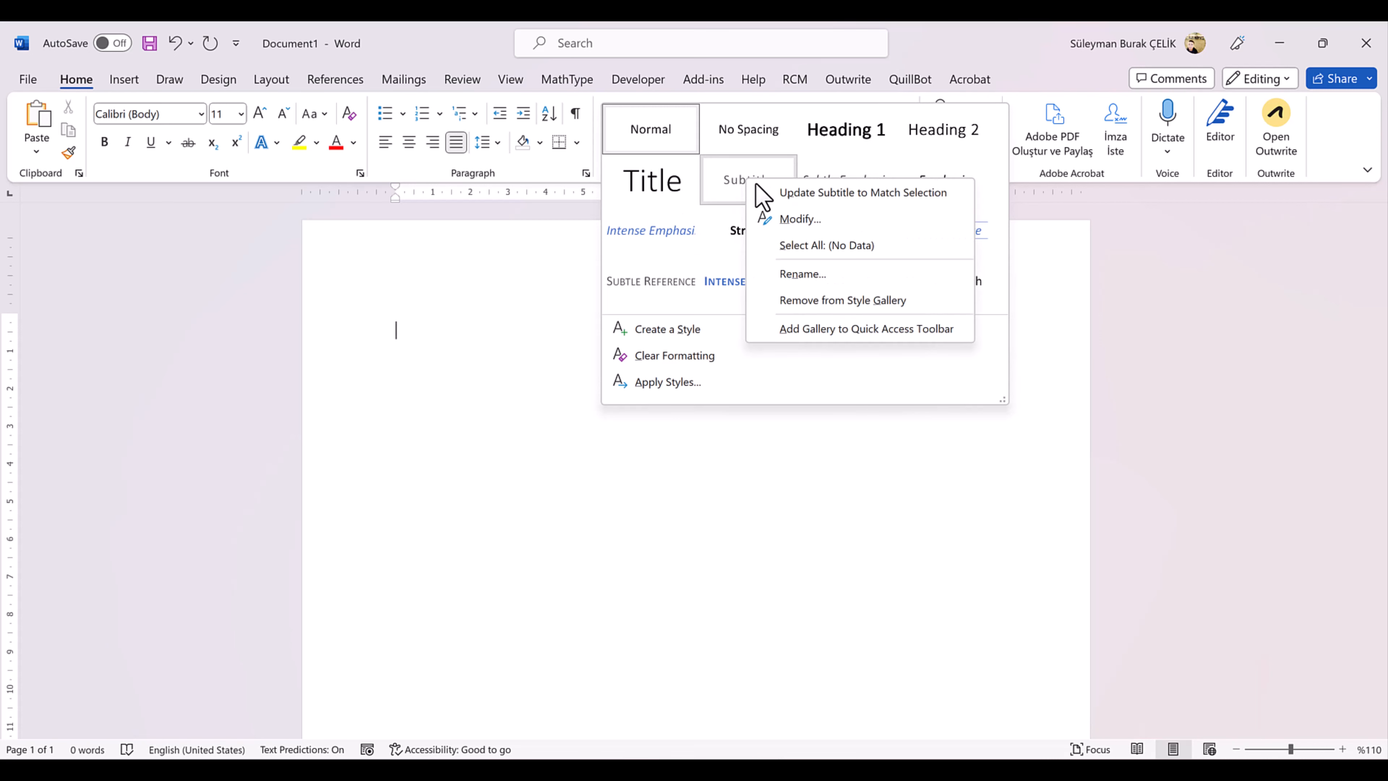
click(798, 218)
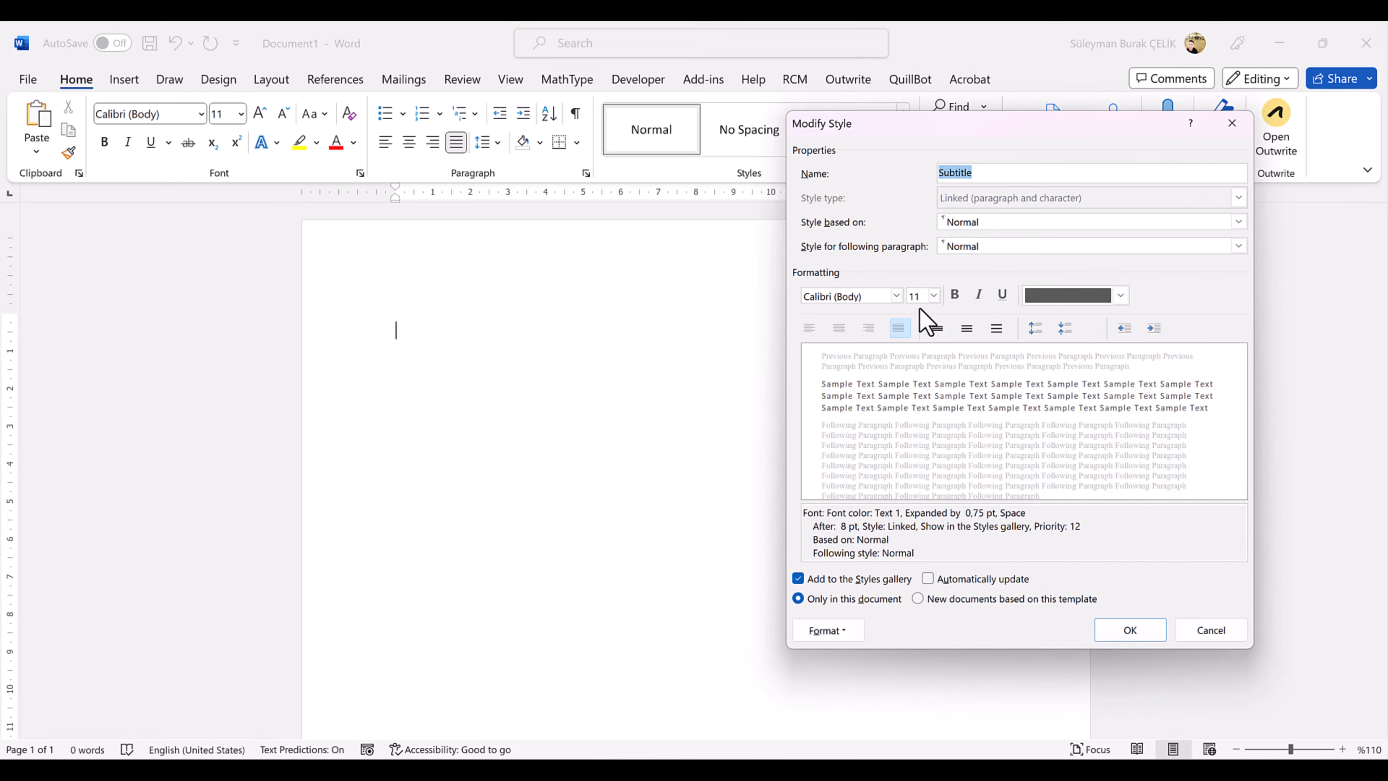
click(1119, 295)
click(1048, 371)
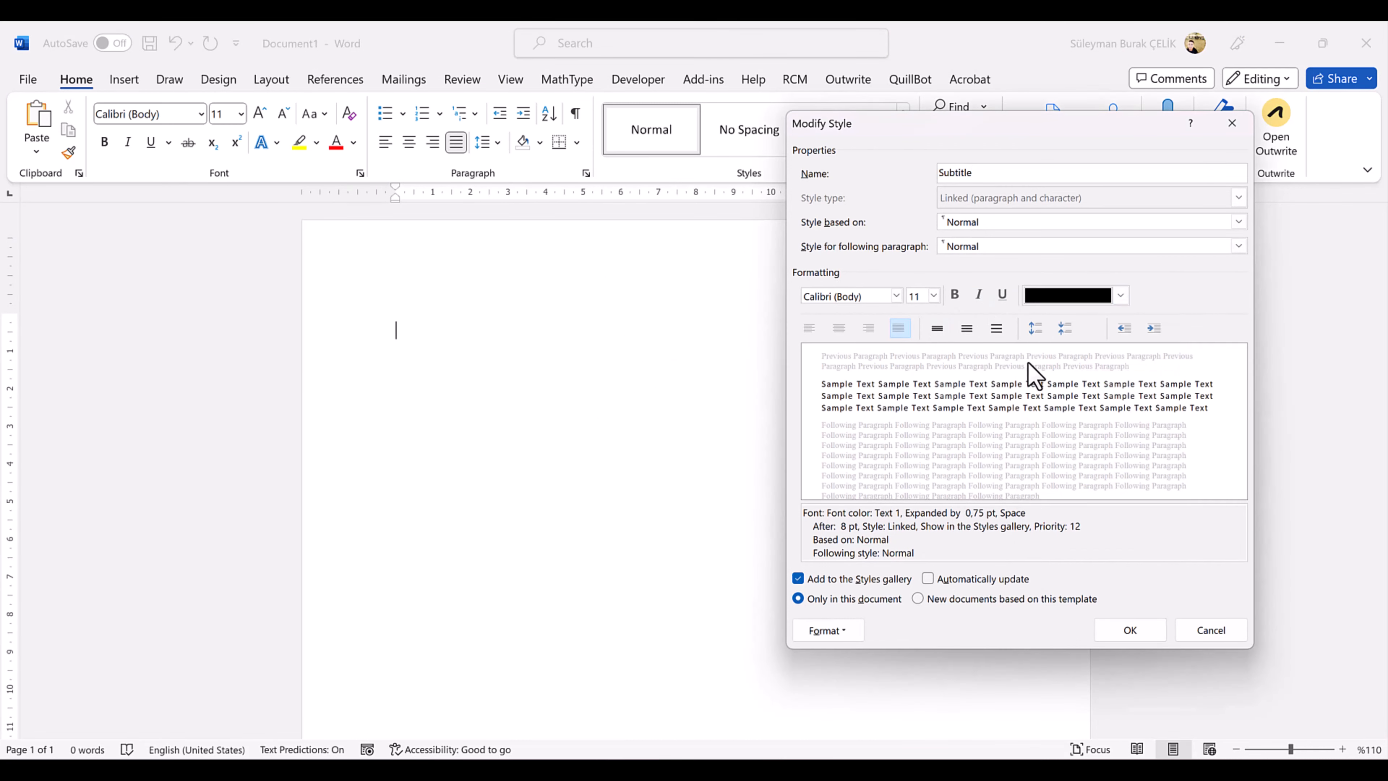
click(933, 295)
click(914, 365)
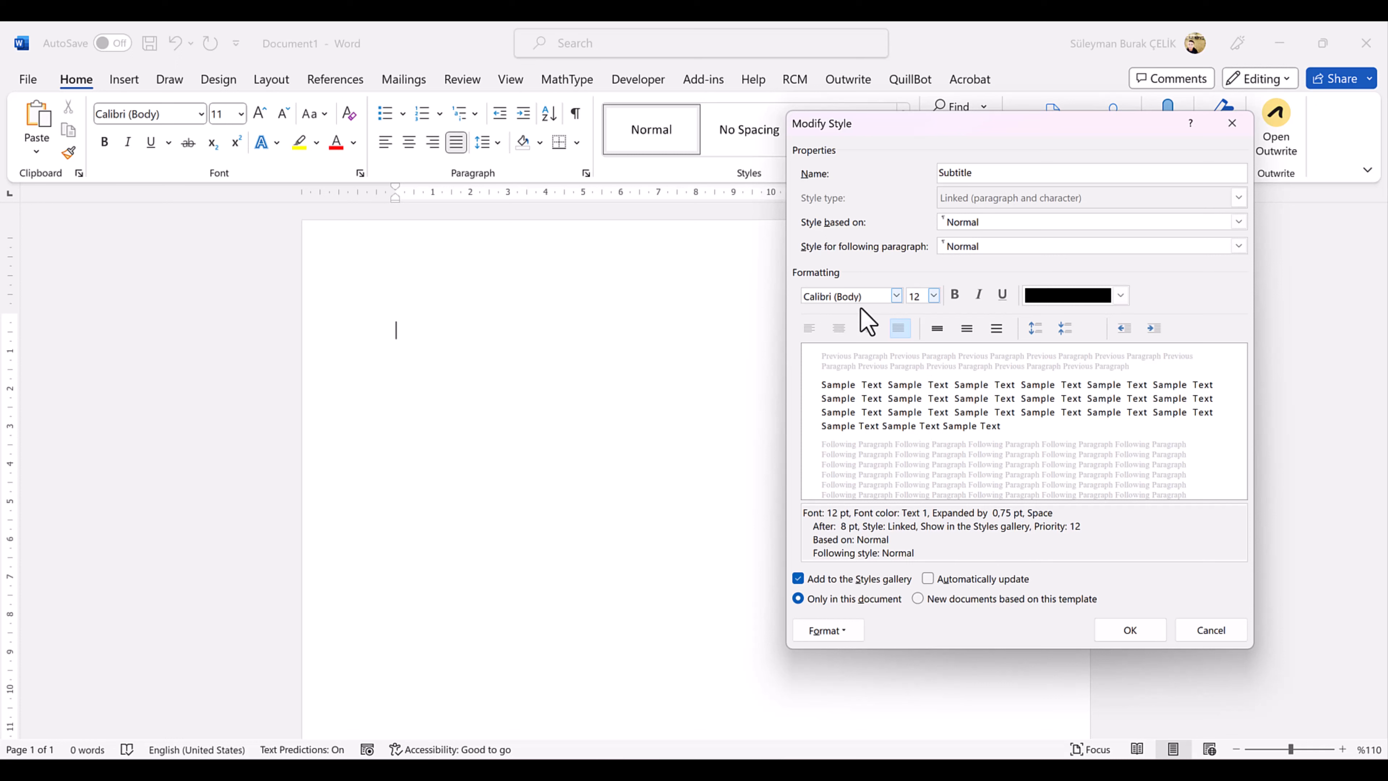
click(978, 296)
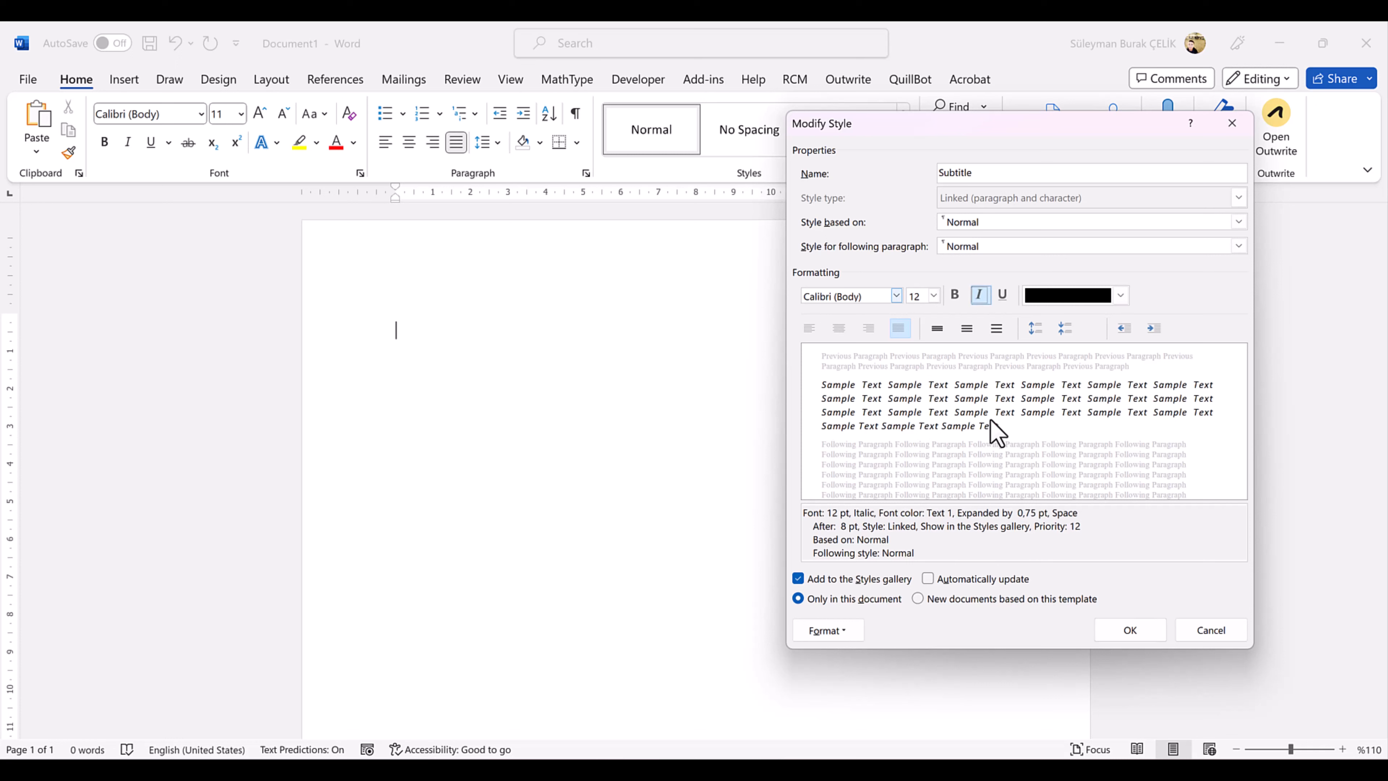
Set the Subtitle style's paragraph spacing to 6 pt before and 6 pt after
click(850, 630)
click(841, 461)
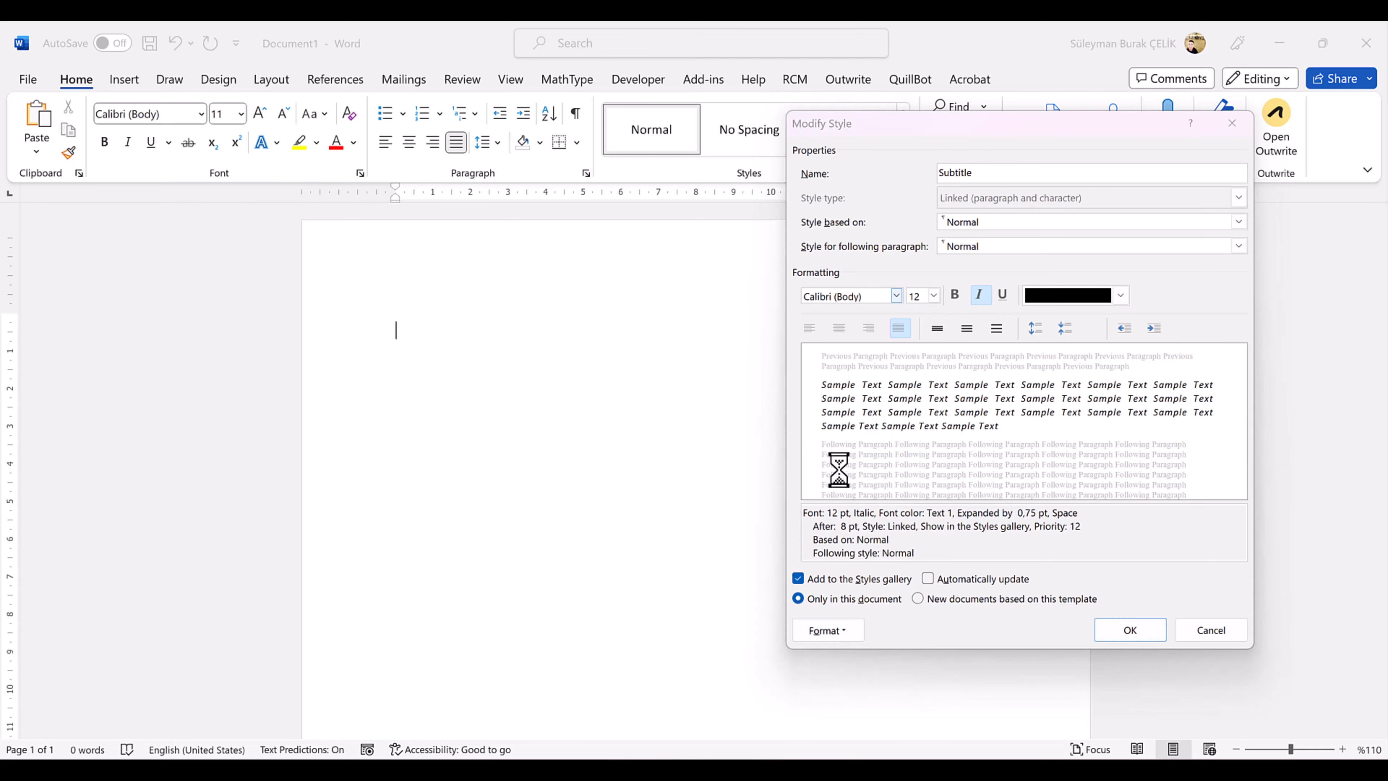
click(643, 435)
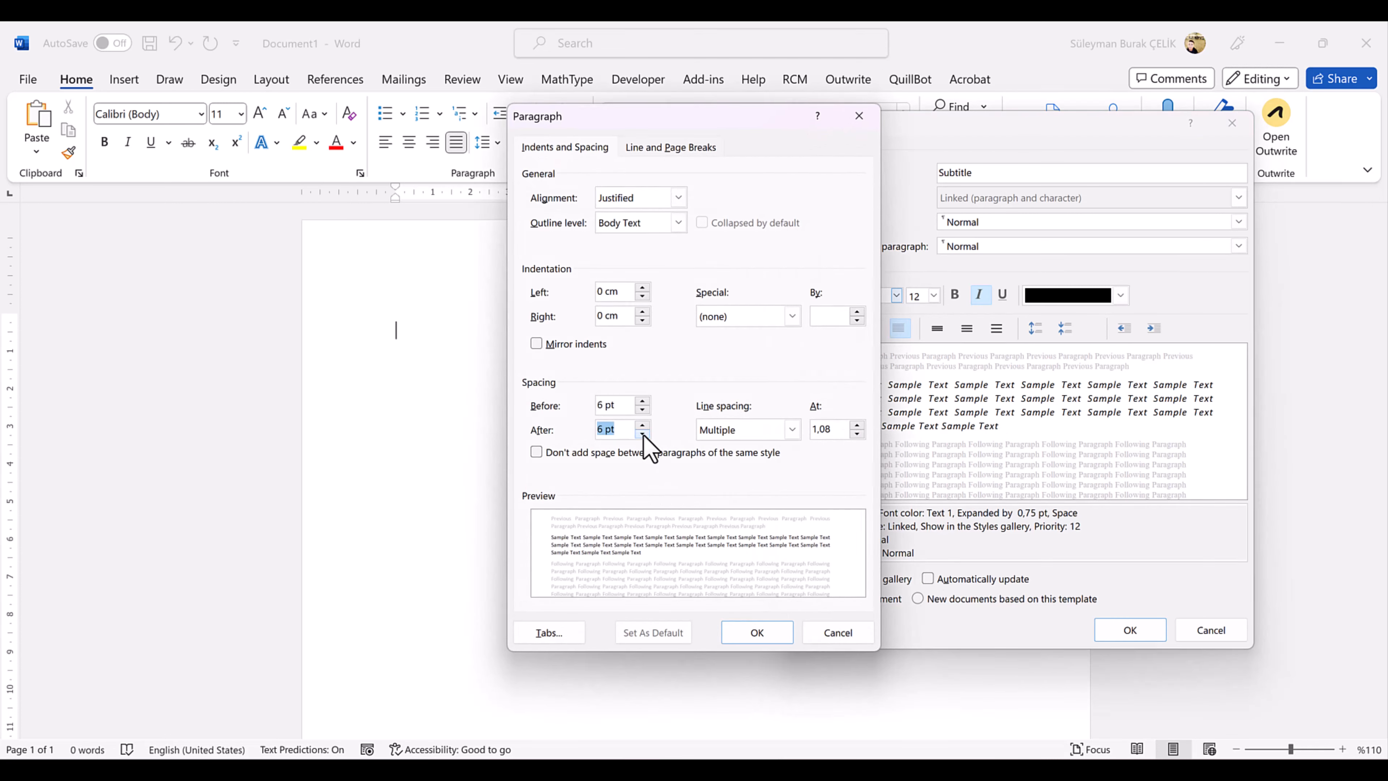
click(760, 635)
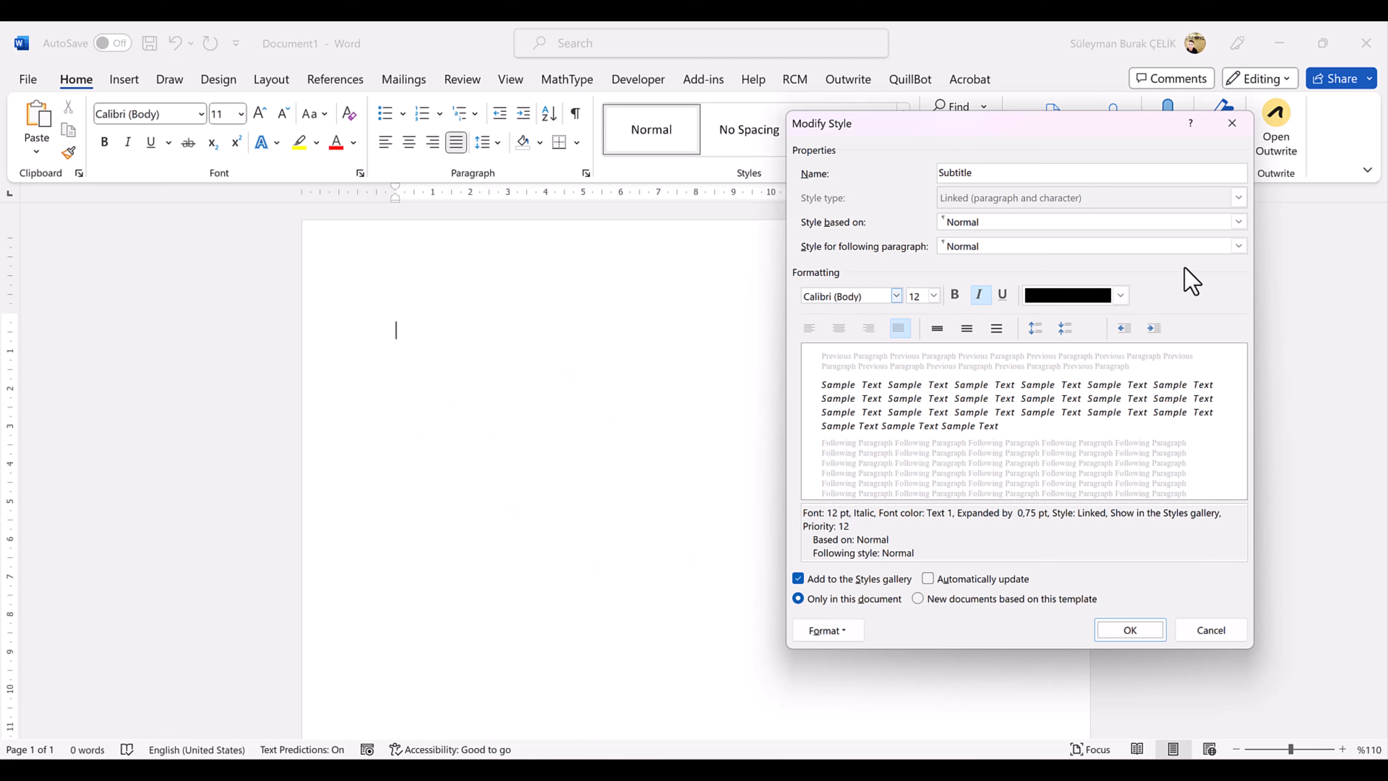
Base the Subtitle style on Heading 3 and save the style
click(1238, 222)
click(966, 313)
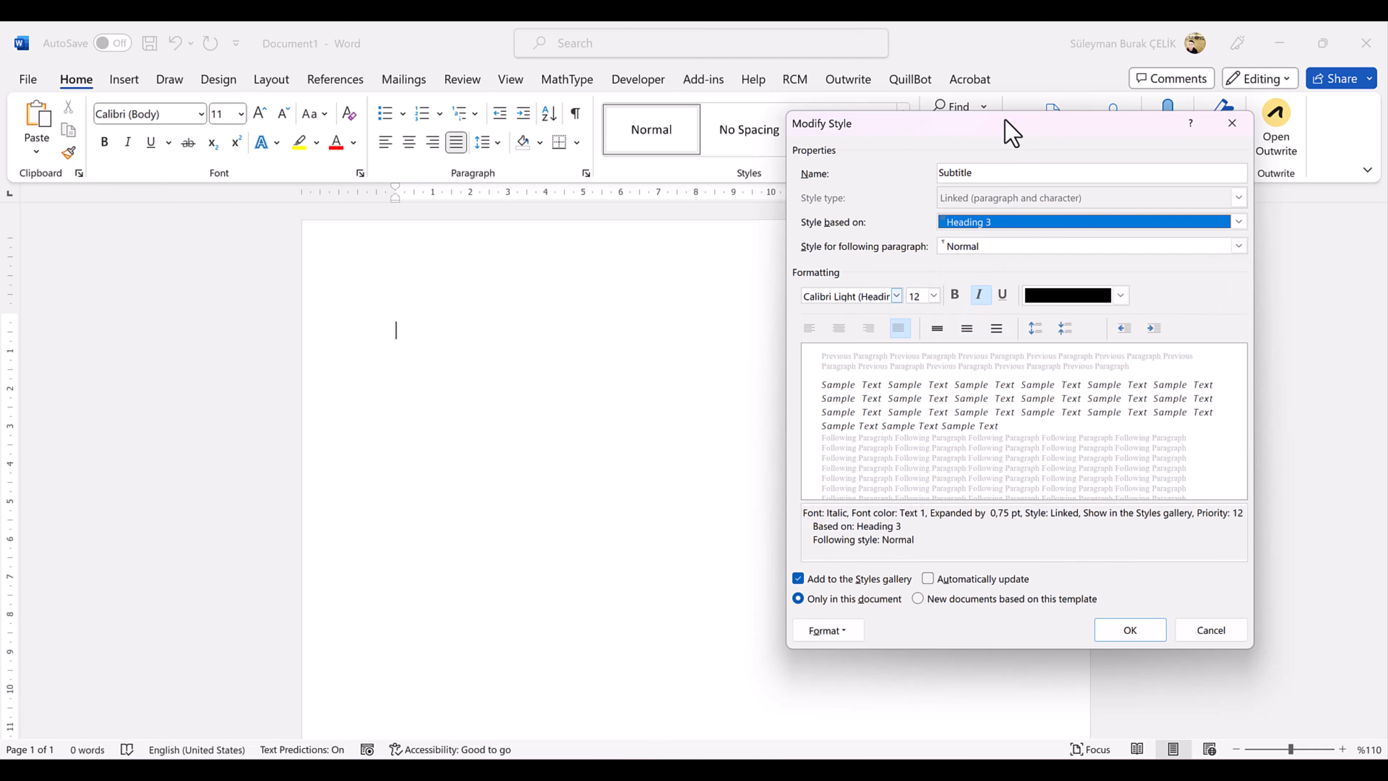
drag(1007, 130, 912, 222)
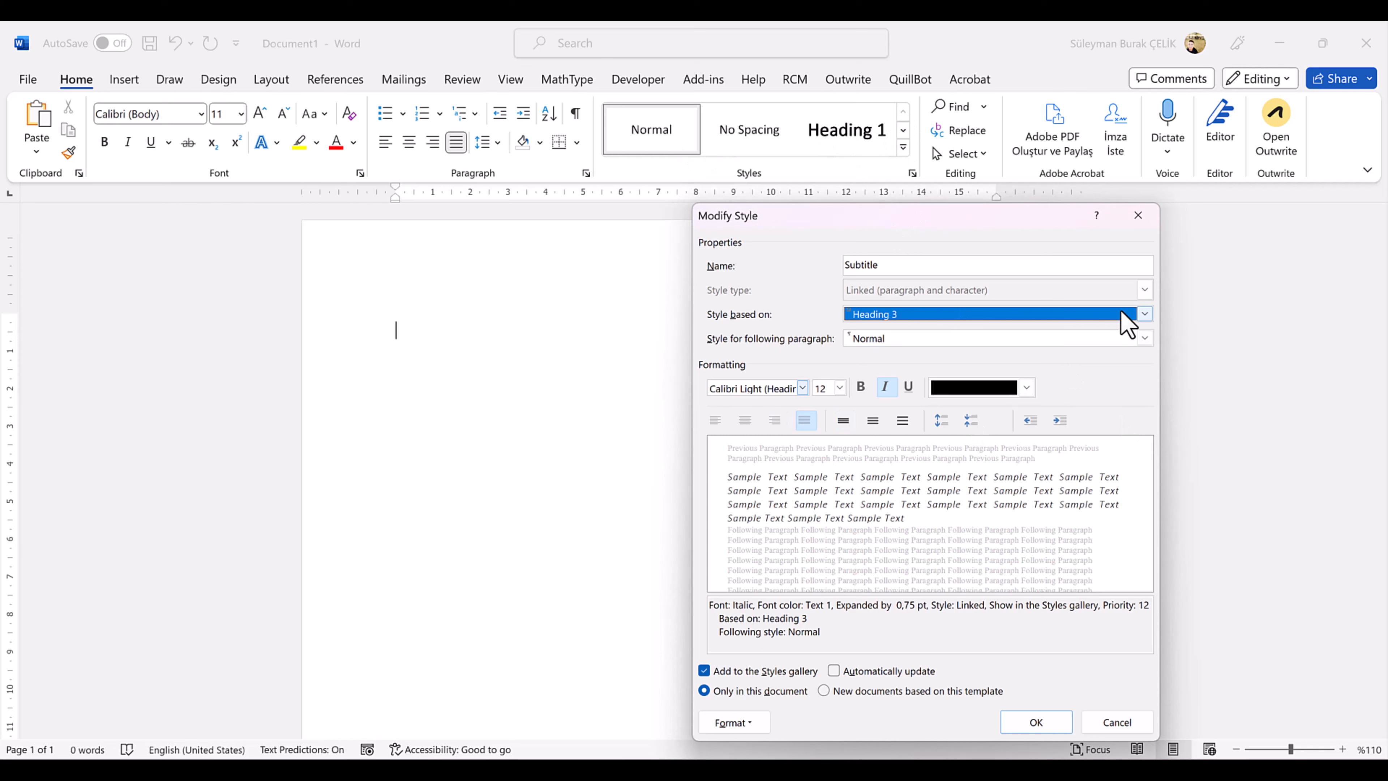
click(1144, 313)
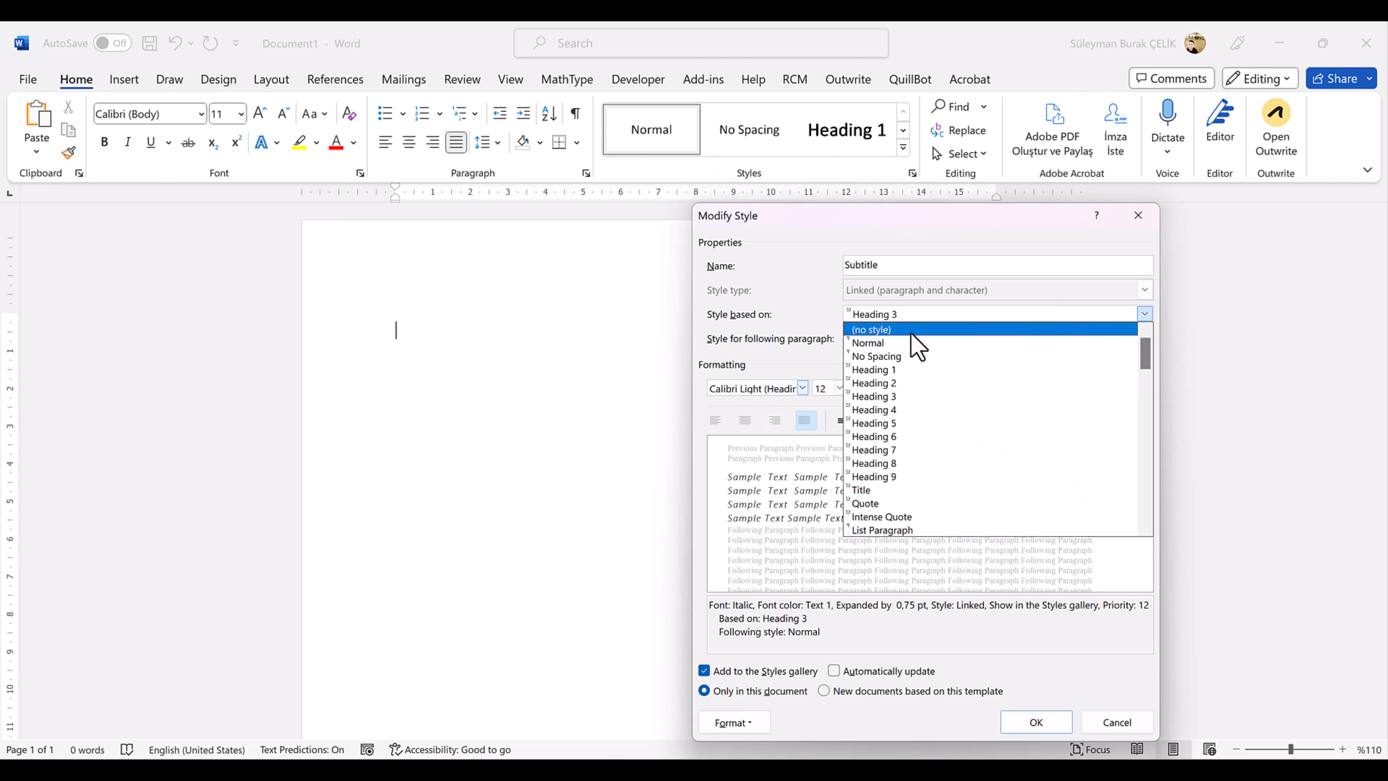
click(894, 397)
drag(1035, 221, 1066, 152)
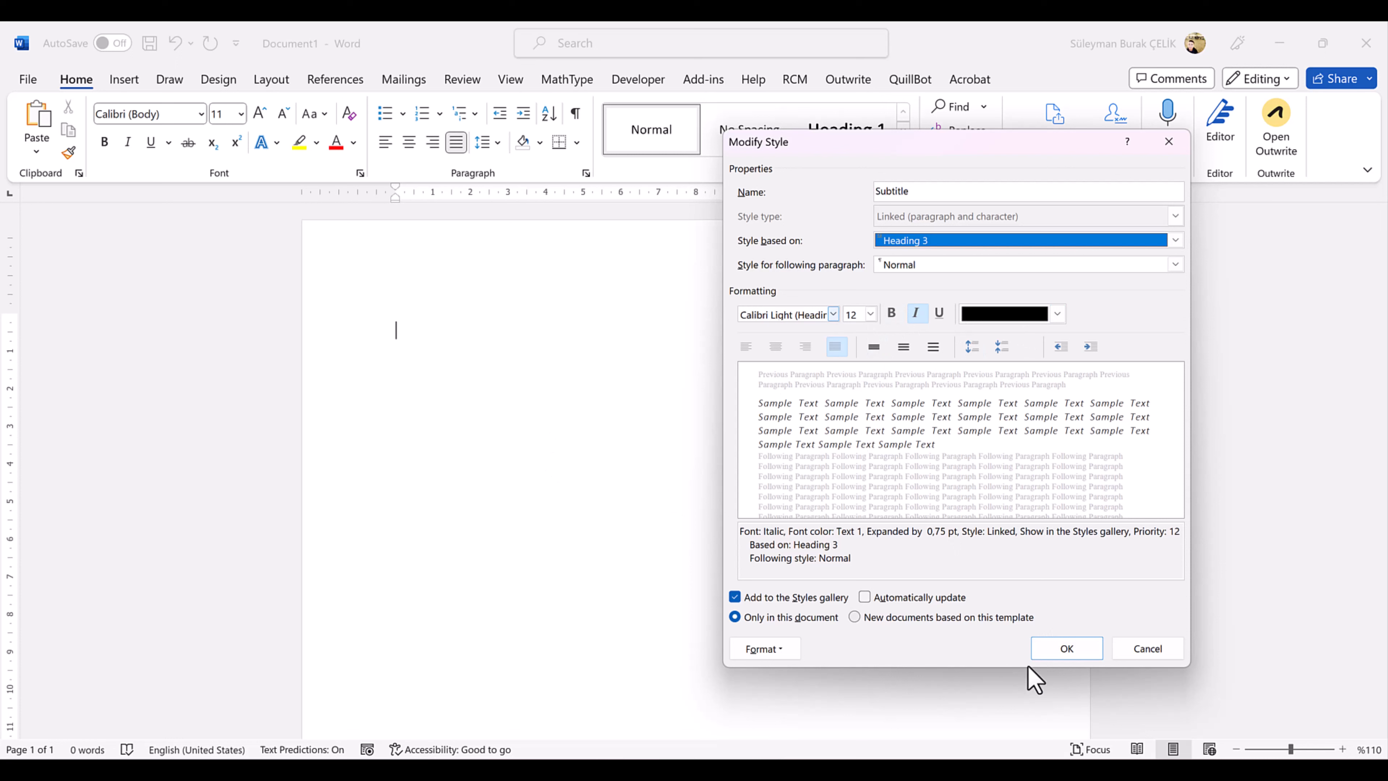
click(1070, 651)
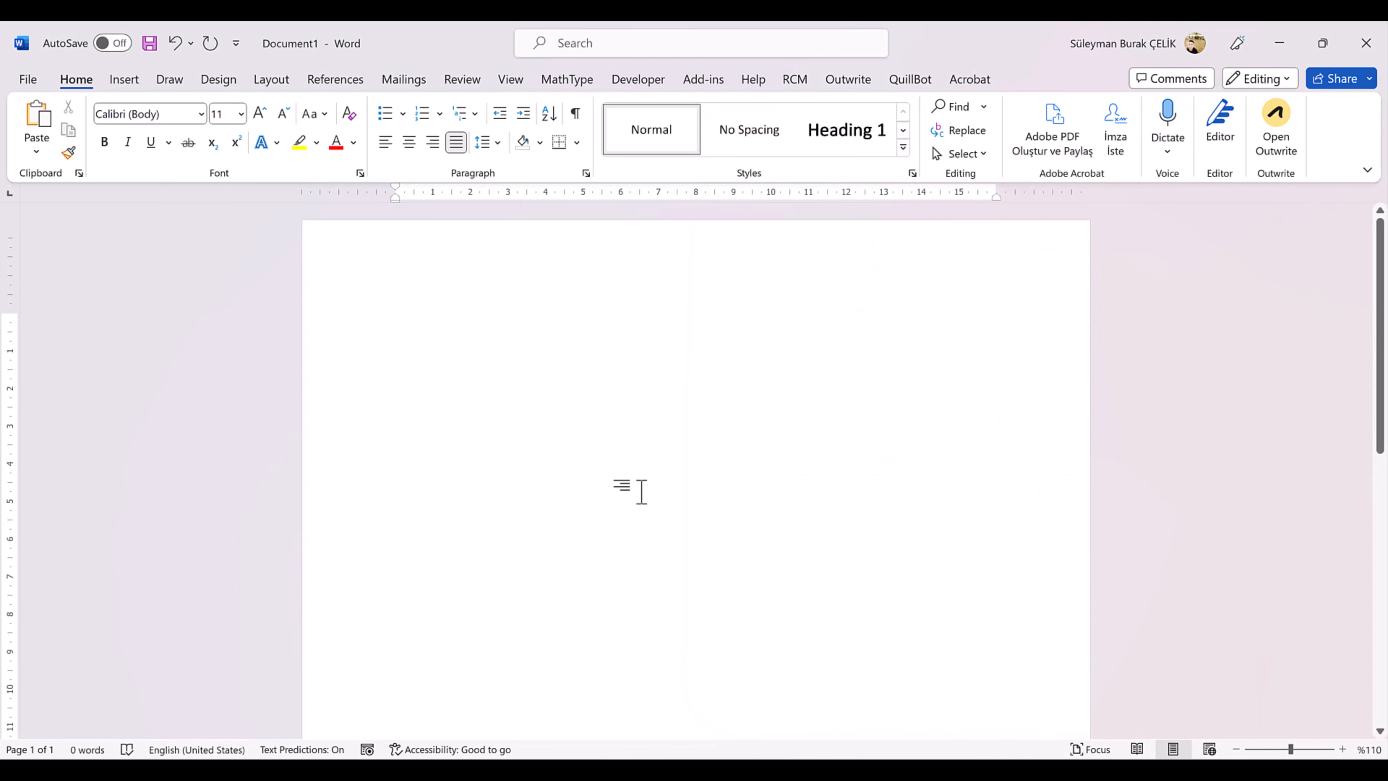
Modify the Title style to use bold, left-aligned text
click(904, 151)
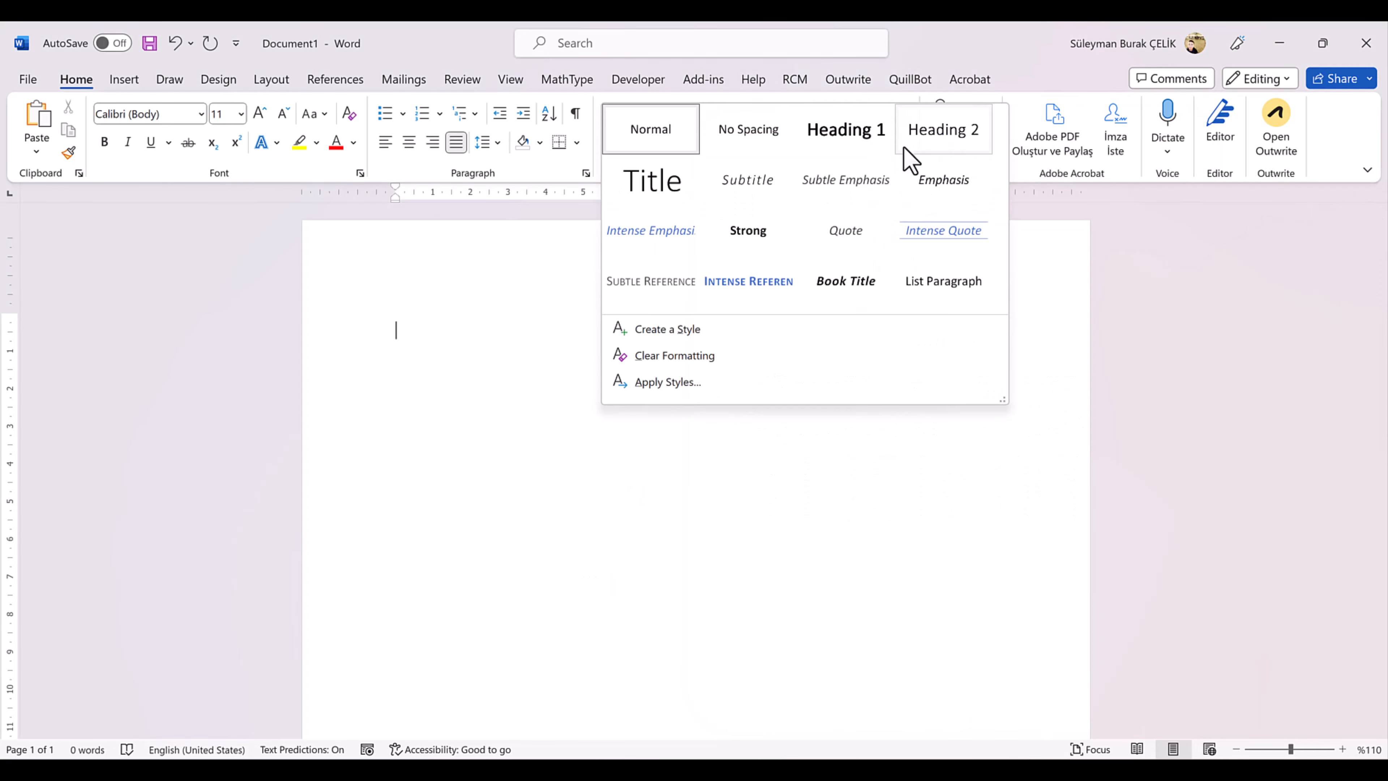
right_click(656, 188)
click(705, 226)
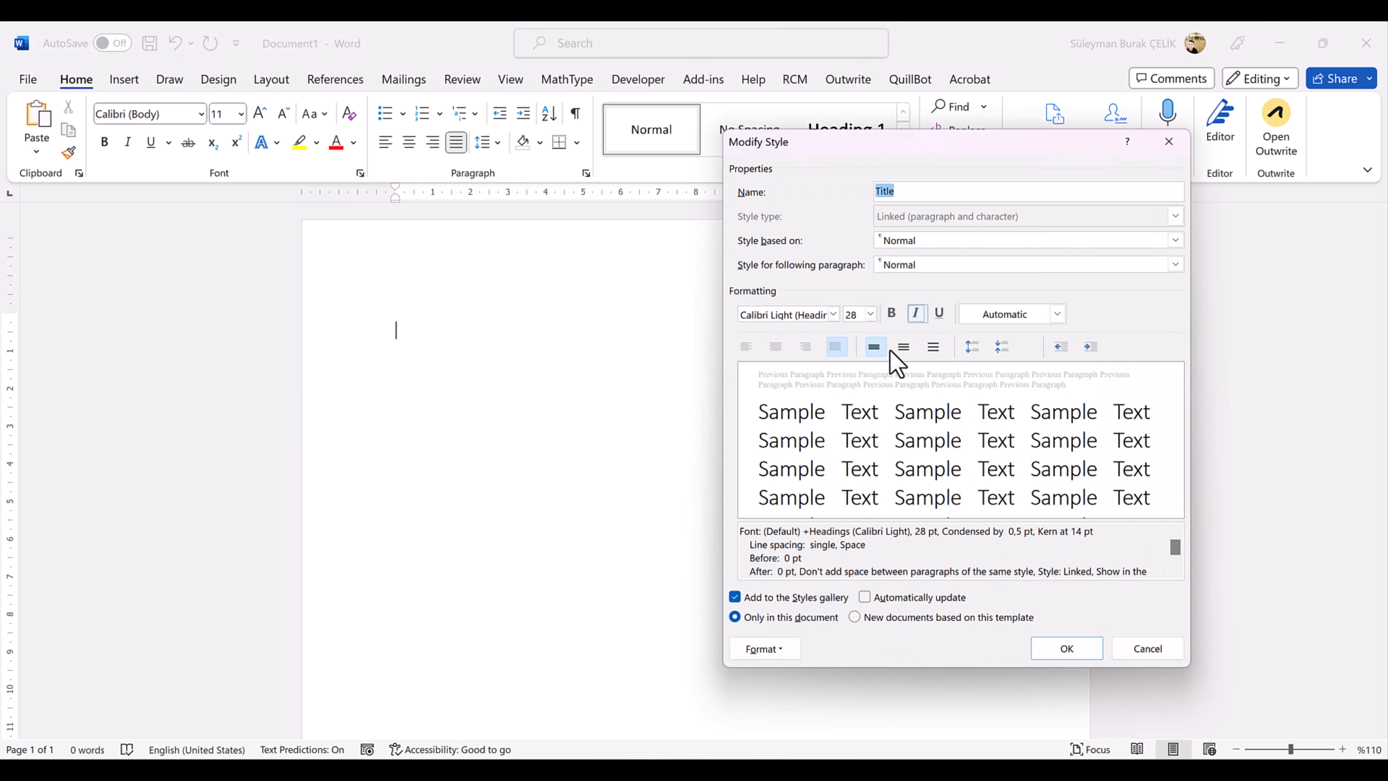
click(891, 315)
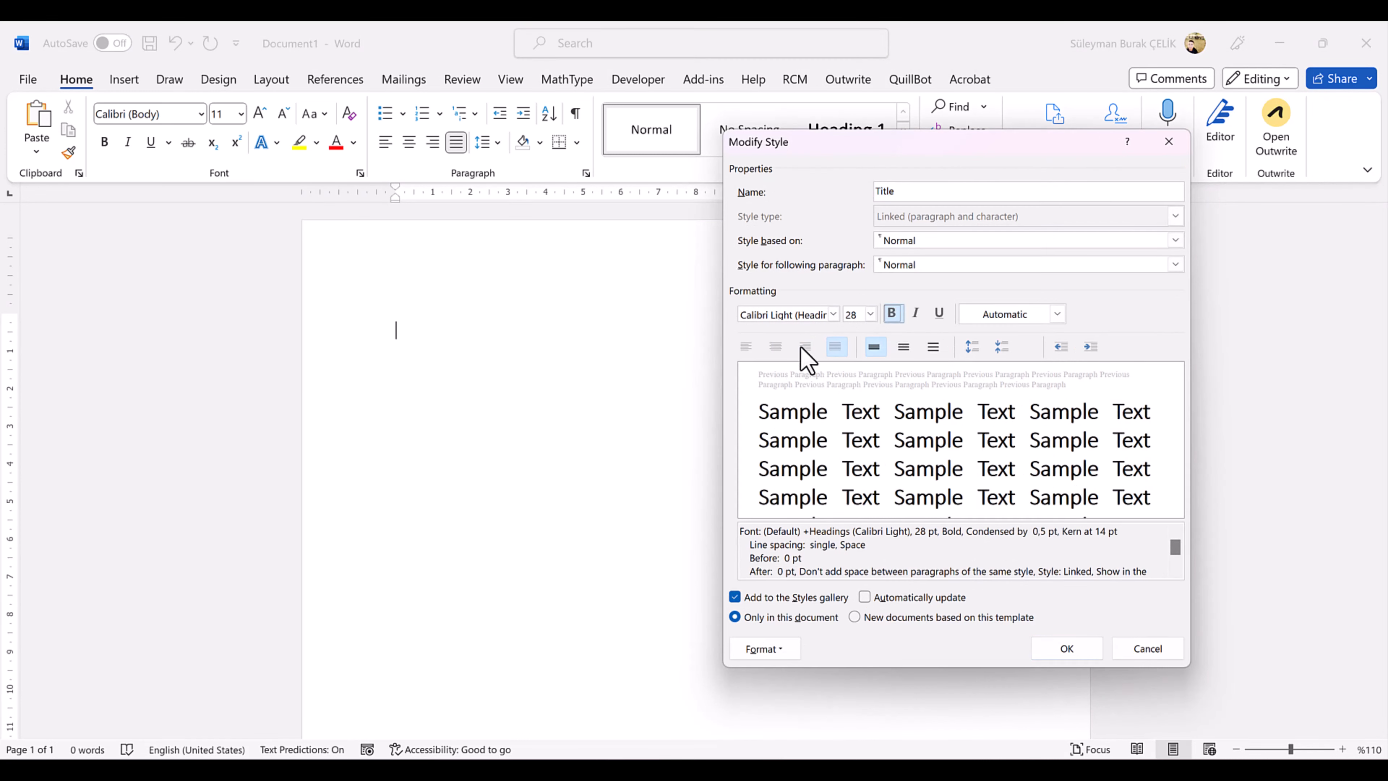
click(746, 346)
Set the Title style's paragraph spacing to 6 pt before and 6 pt after, and save the style
click(774, 652)
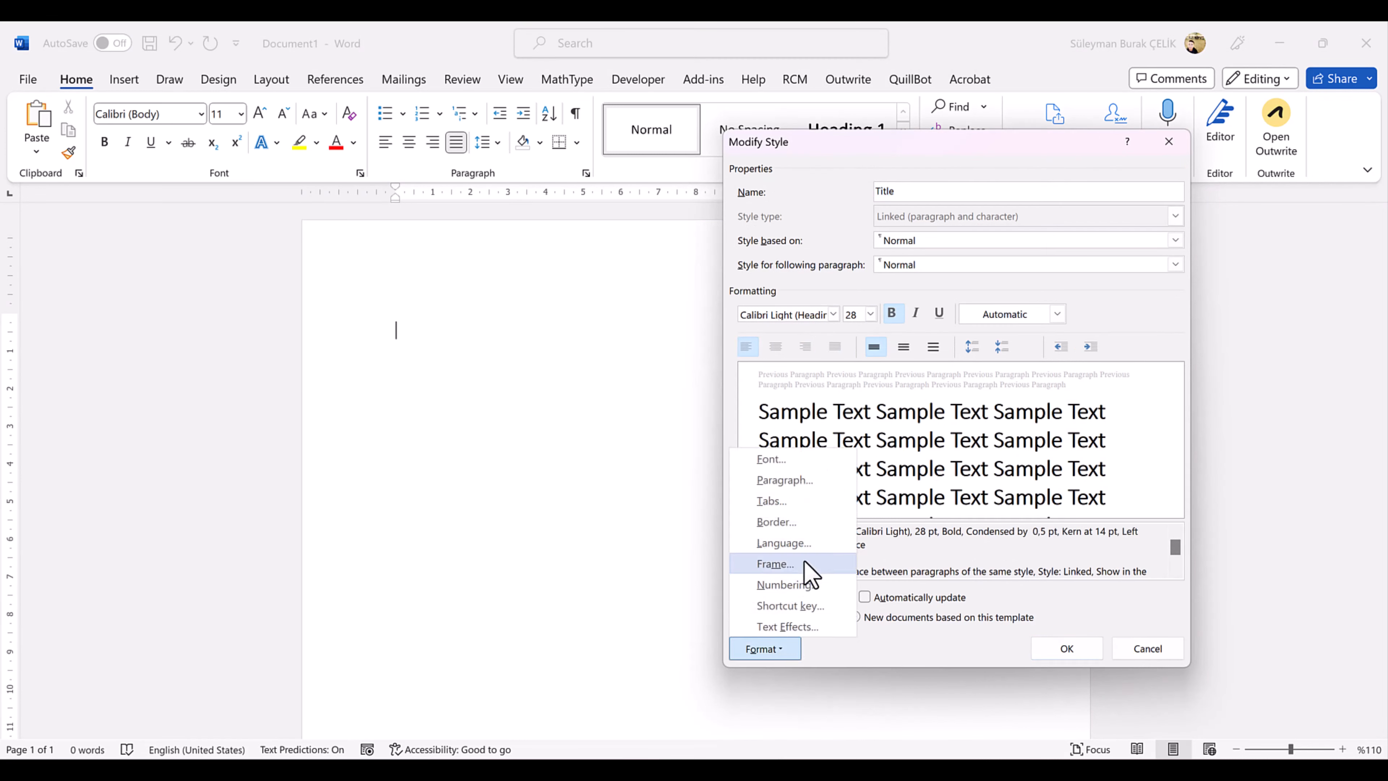
click(785, 480)
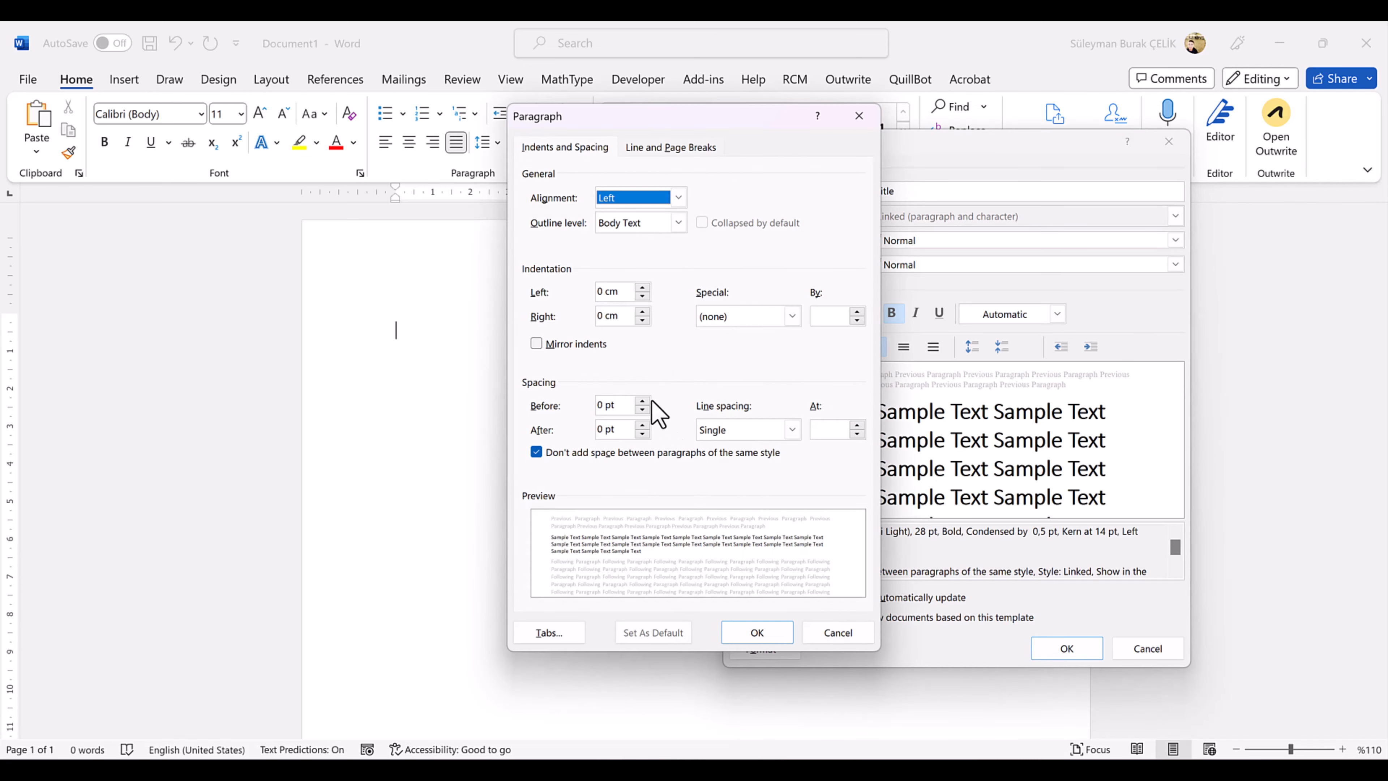
click(643, 400)
click(643, 425)
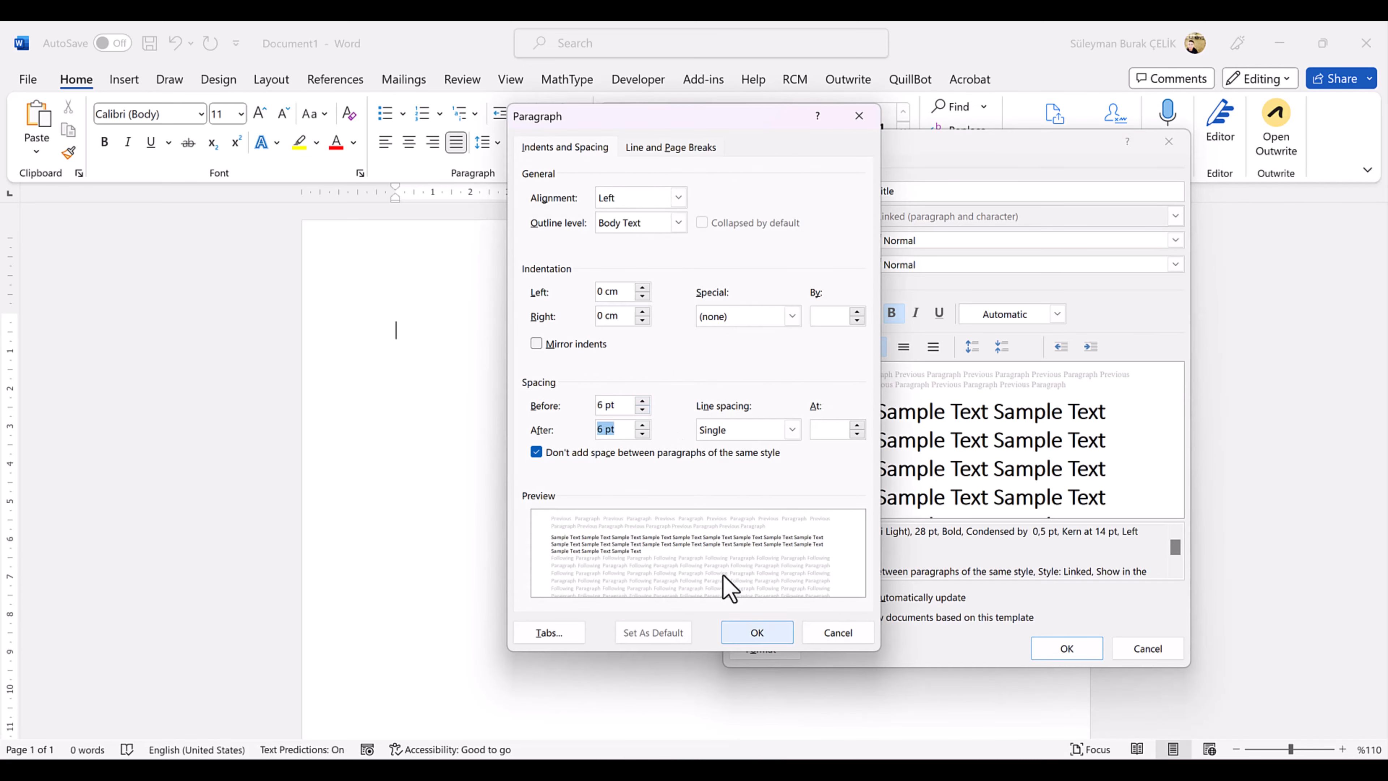
click(765, 635)
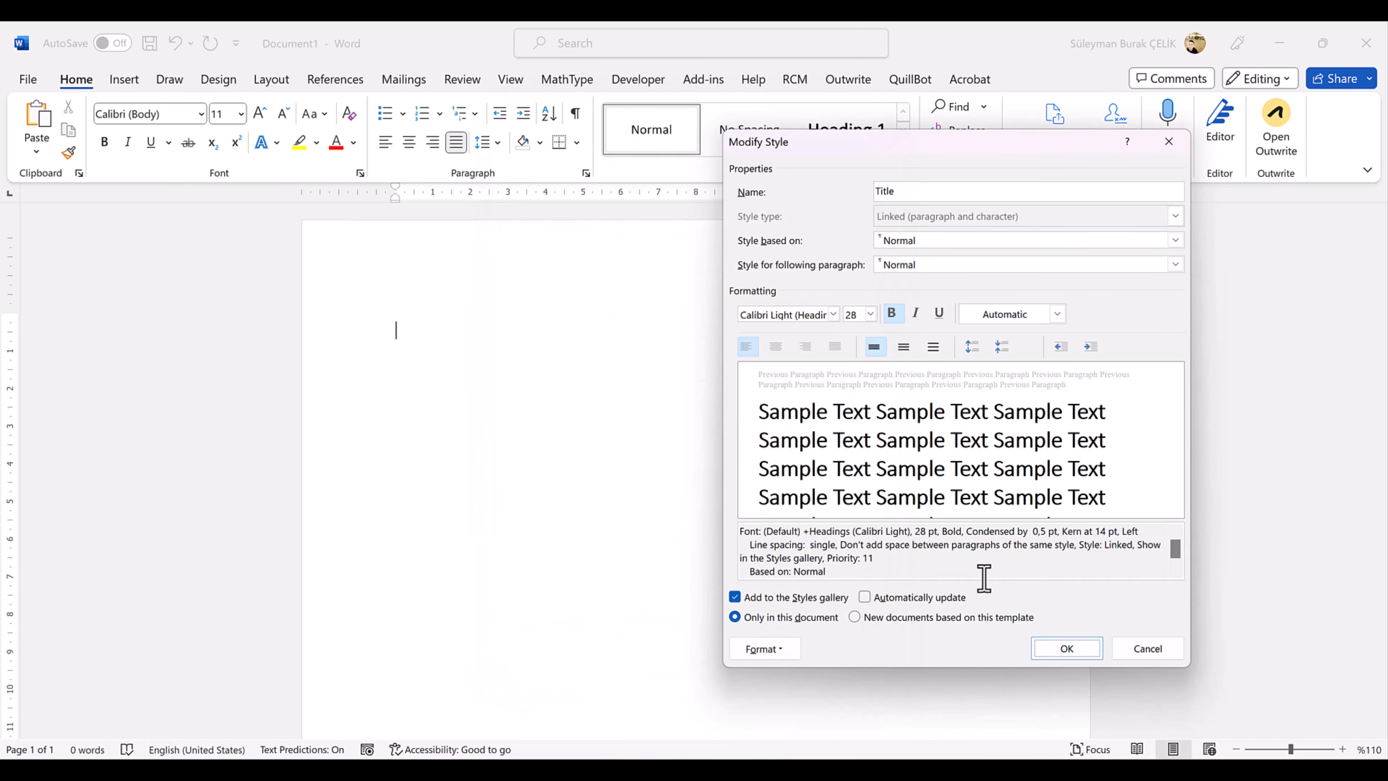
click(1061, 655)
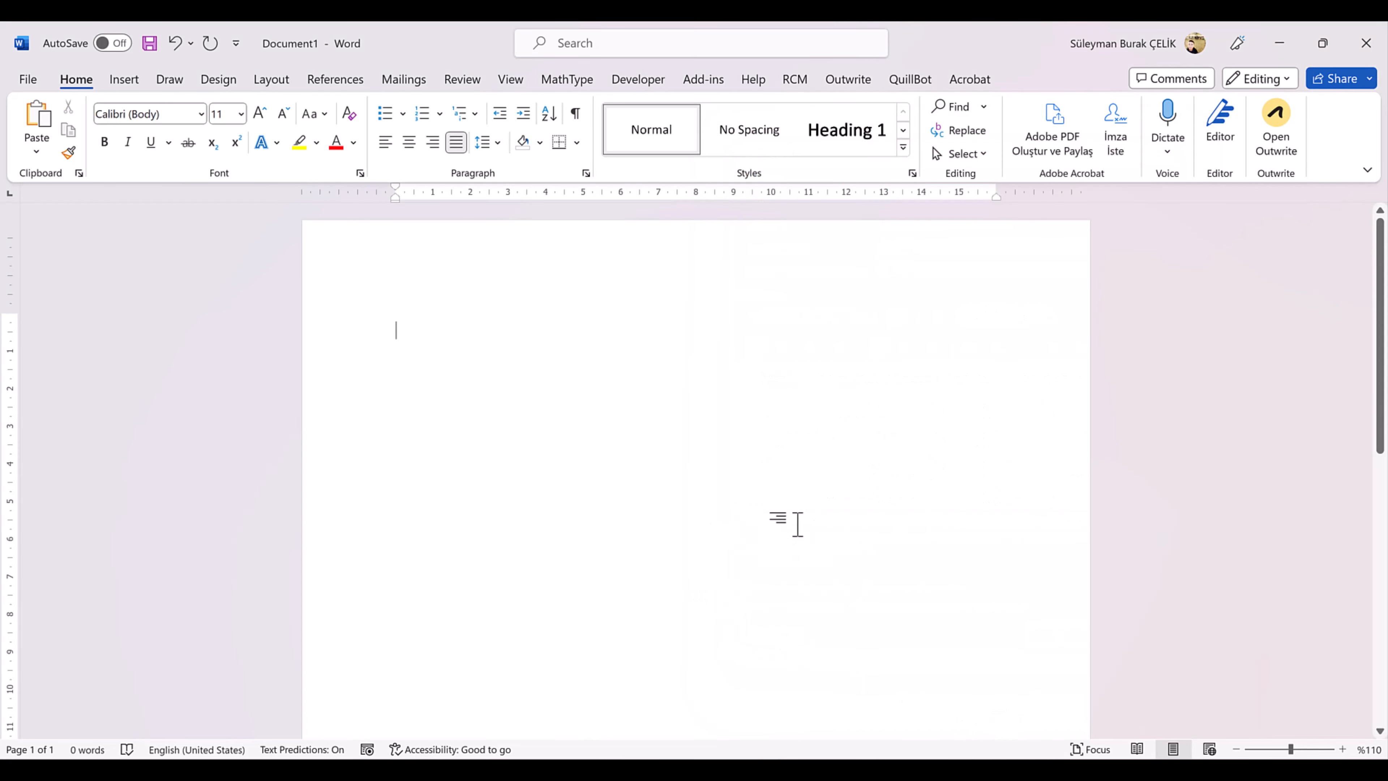
Insert a page break at the start of the blank document
scroll(728, 552, down, 5)
scroll(728, 547, up, 5)
click(273, 80)
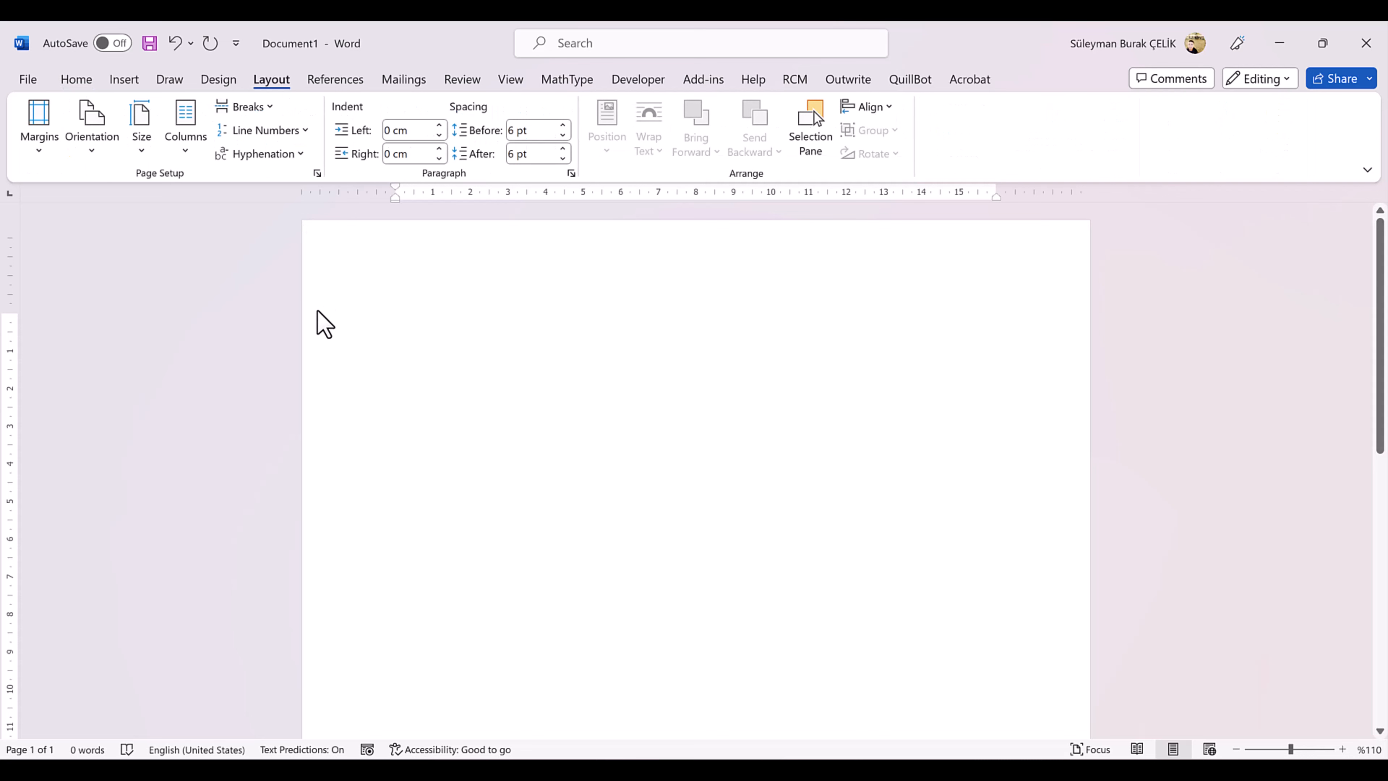
click(259, 116)
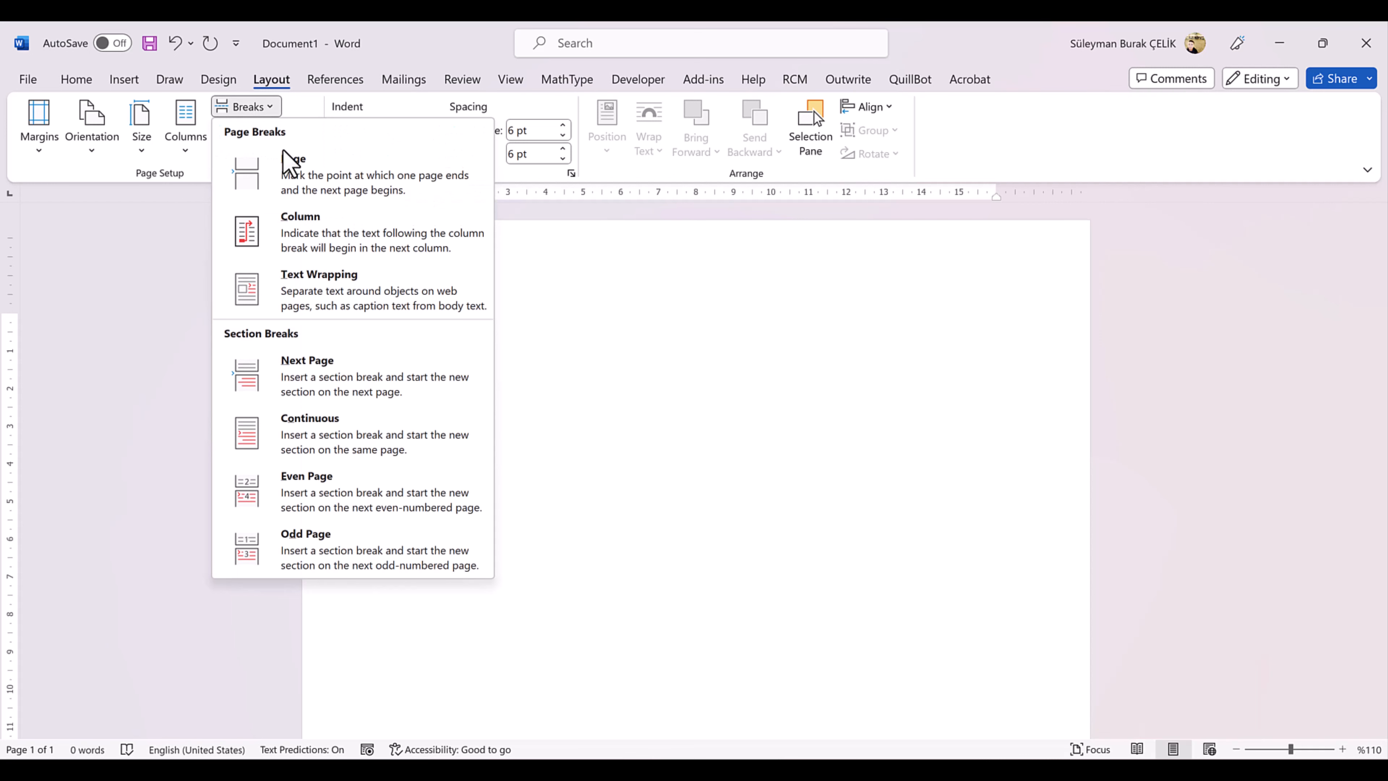
click(356, 197)
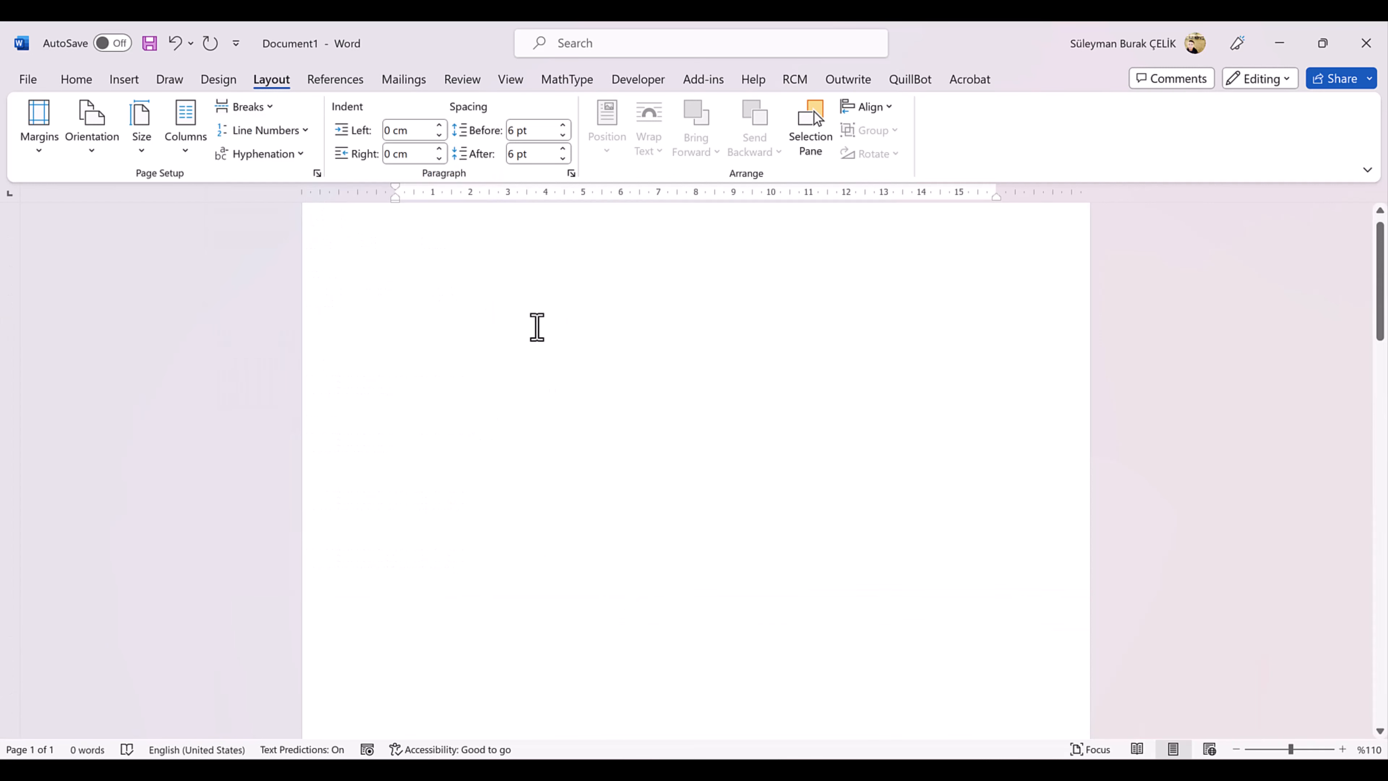
scroll(537, 327, up, 1)
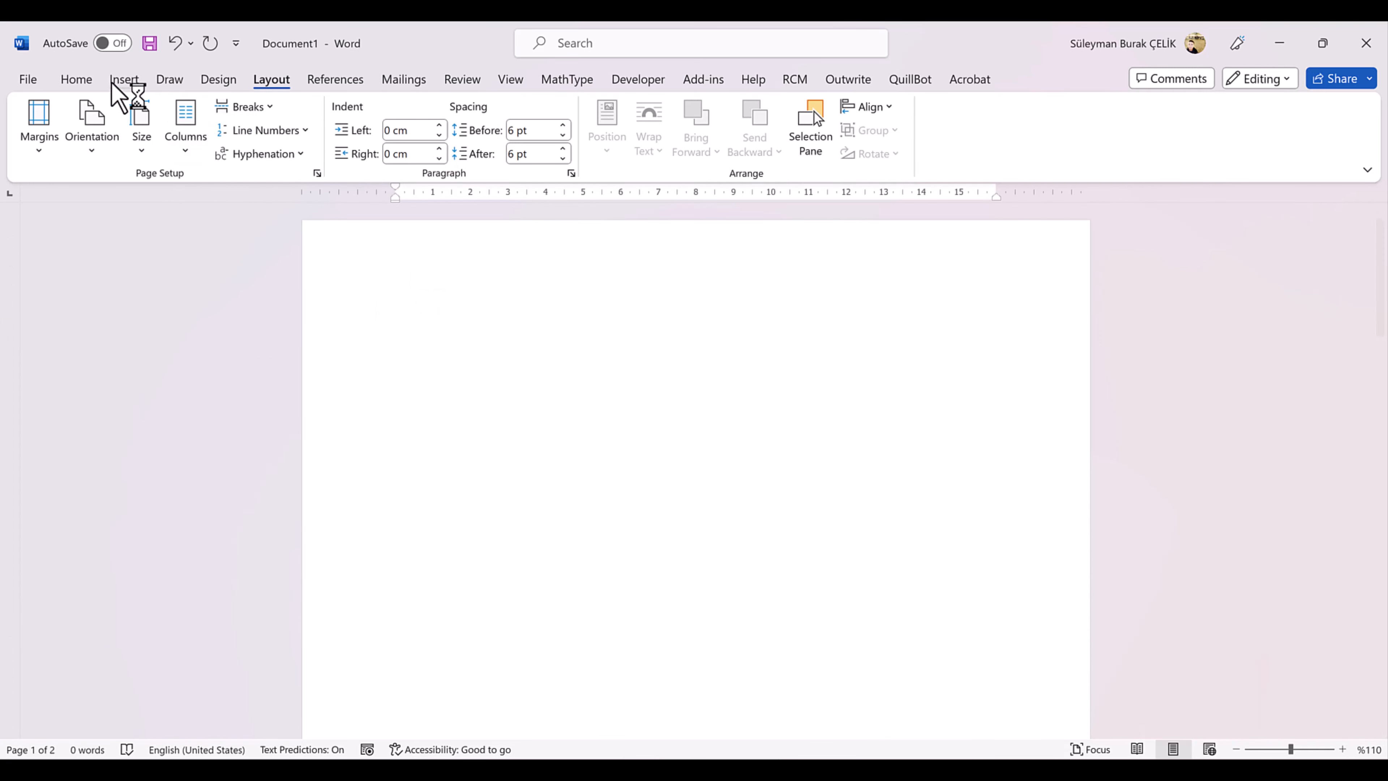
Show the formatting marks and add an empty paragraph above the page break on the first page
click(82, 83)
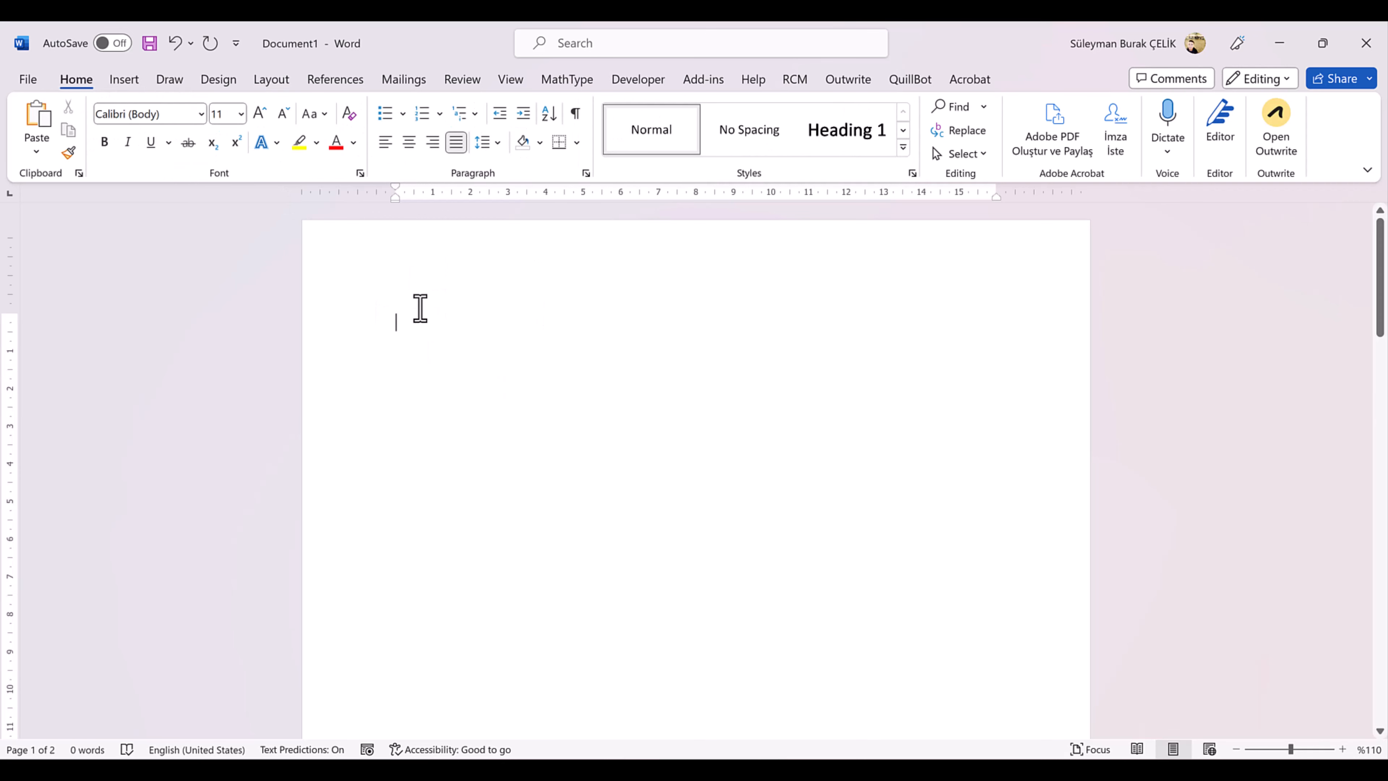
click(578, 115)
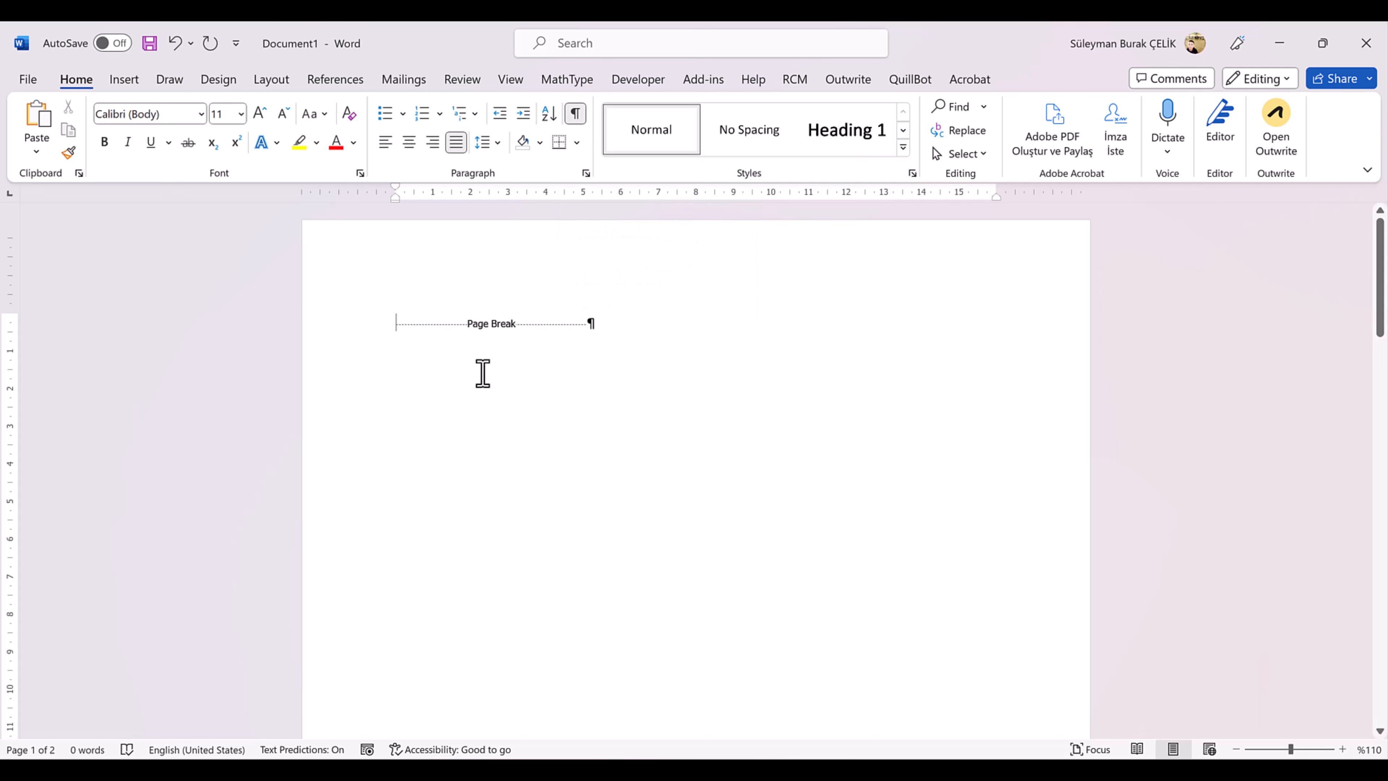
scroll(549, 476, down, 15)
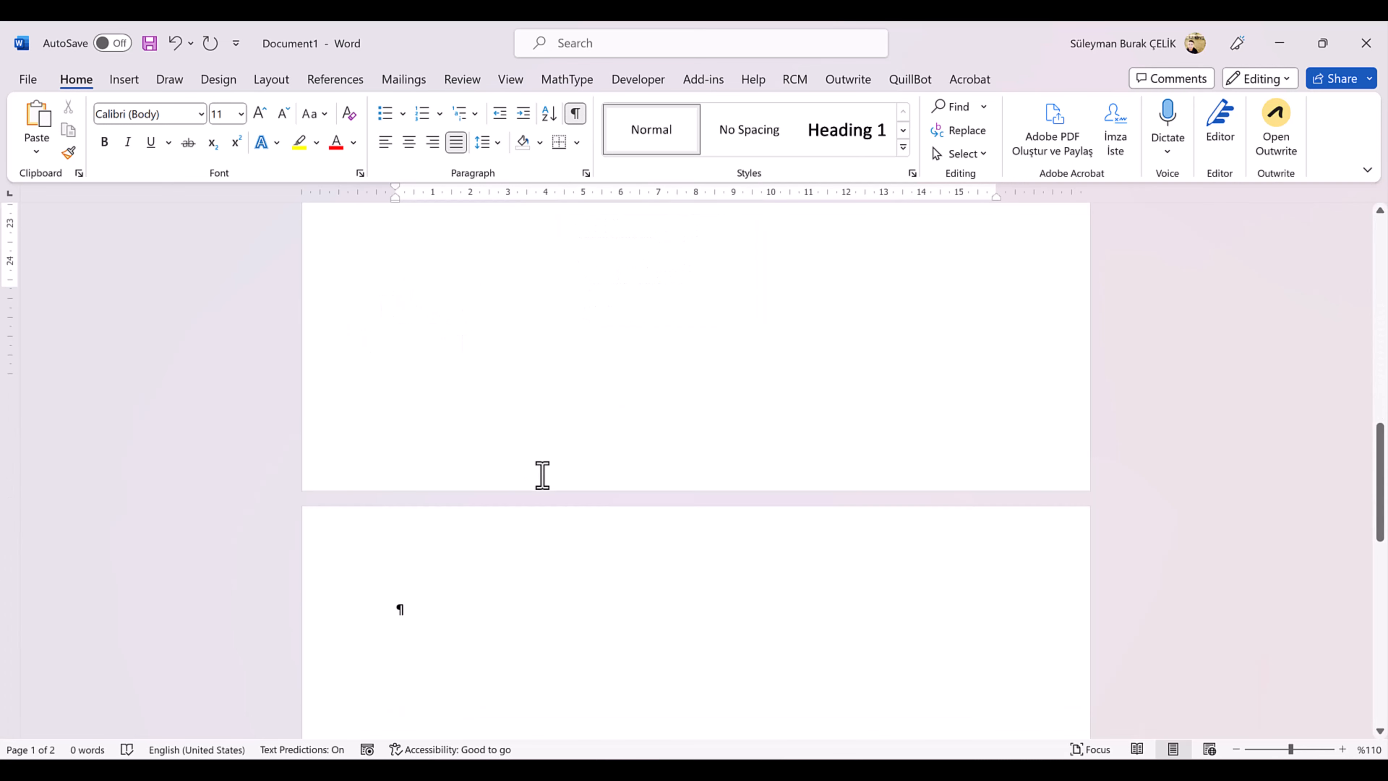
scroll(535, 449, up, 8)
scroll(524, 421, up, 10)
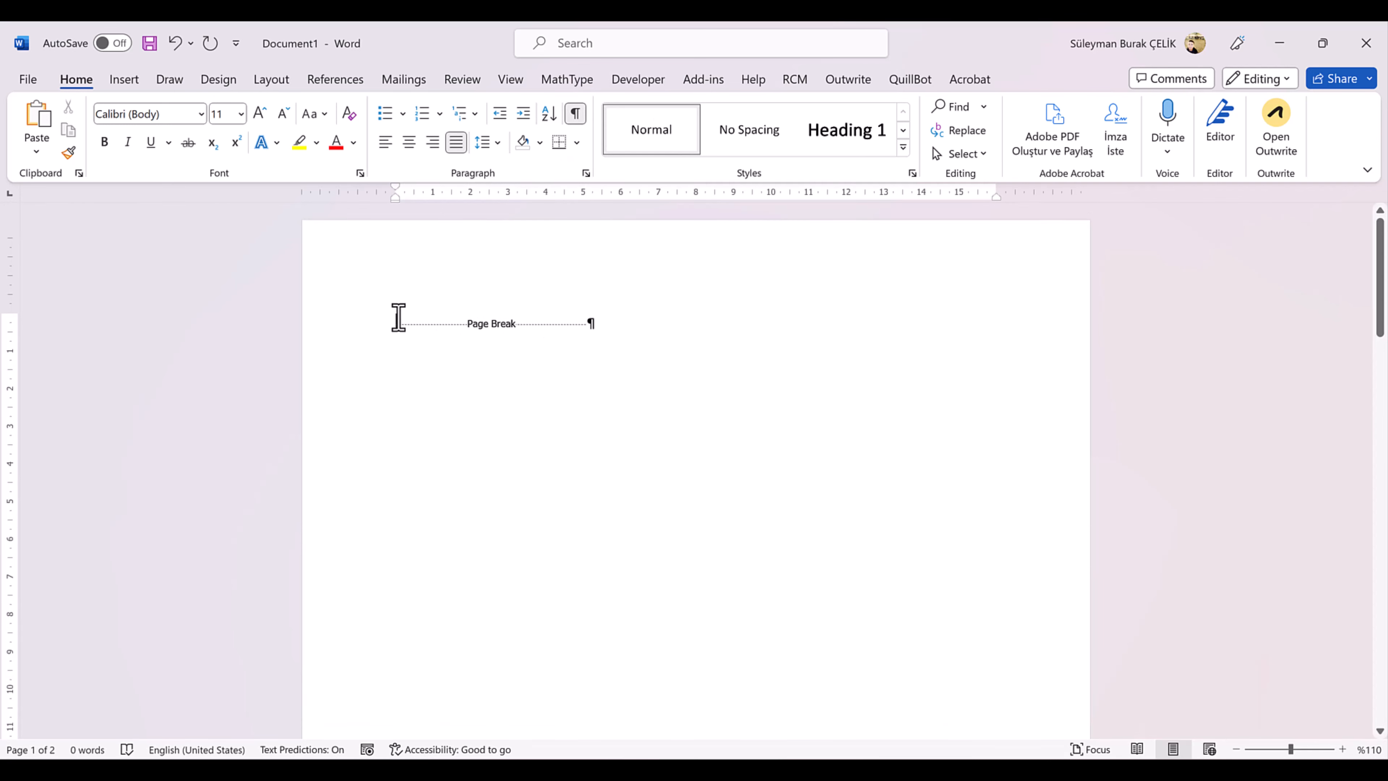
key(Return)
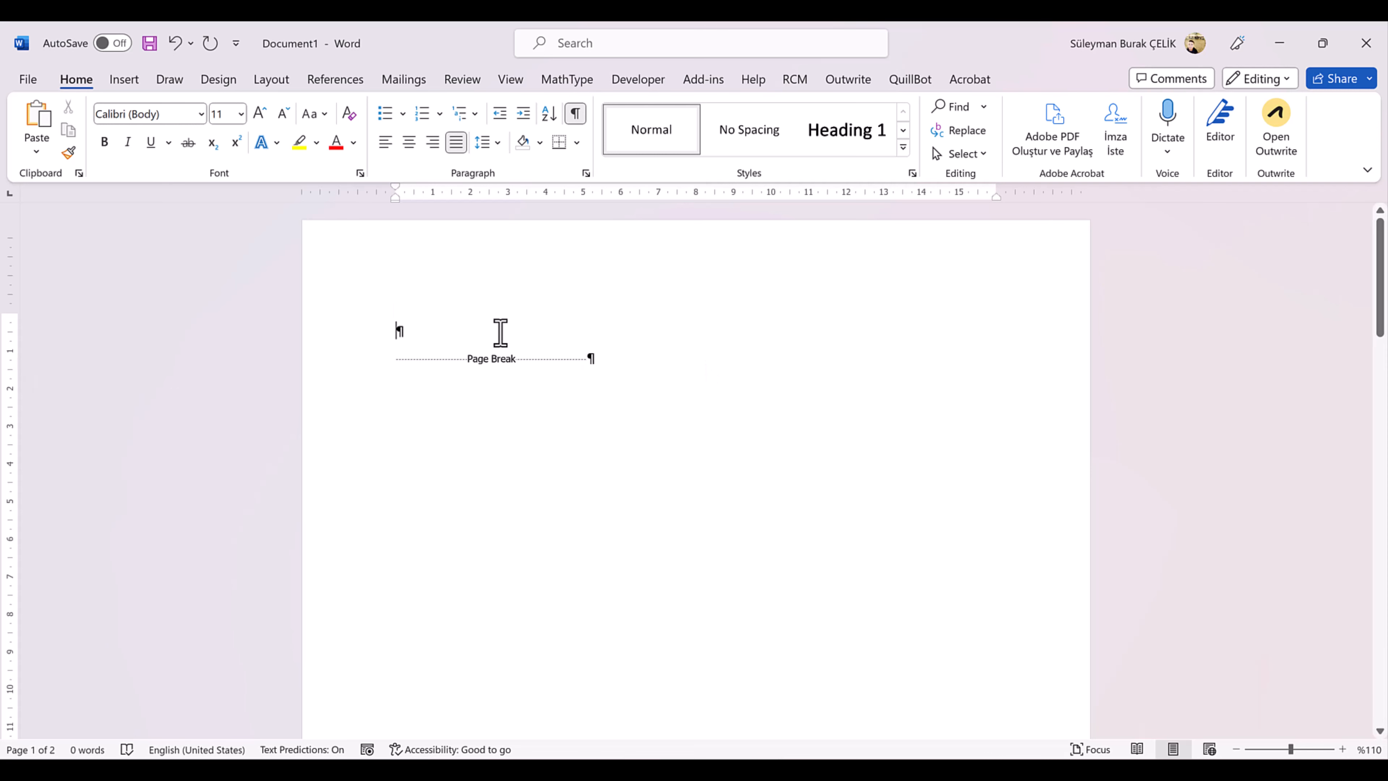
Enter the sample text "xxxxx" in the empty paragraph on the second page
scroll(757, 639, down, 8)
scroll(757, 640, down, 5)
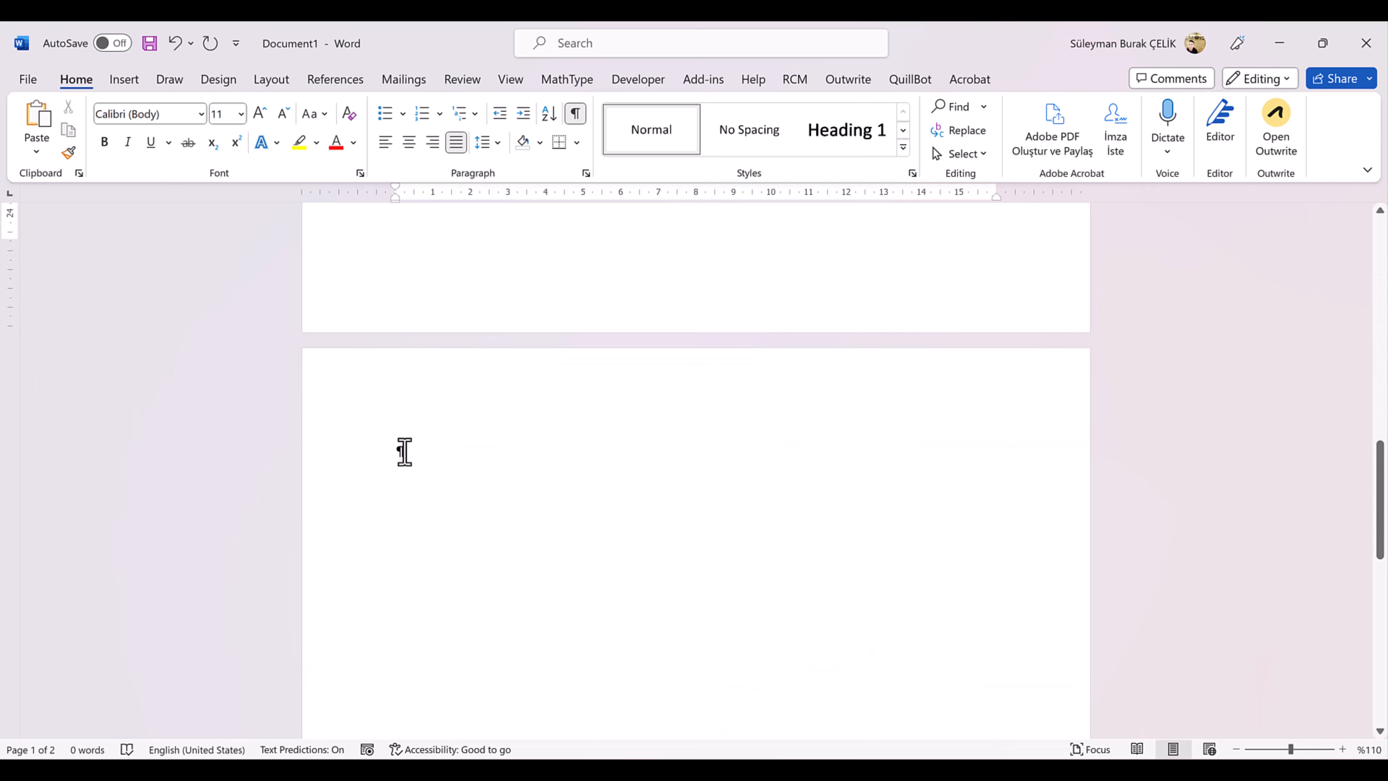
click(401, 451)
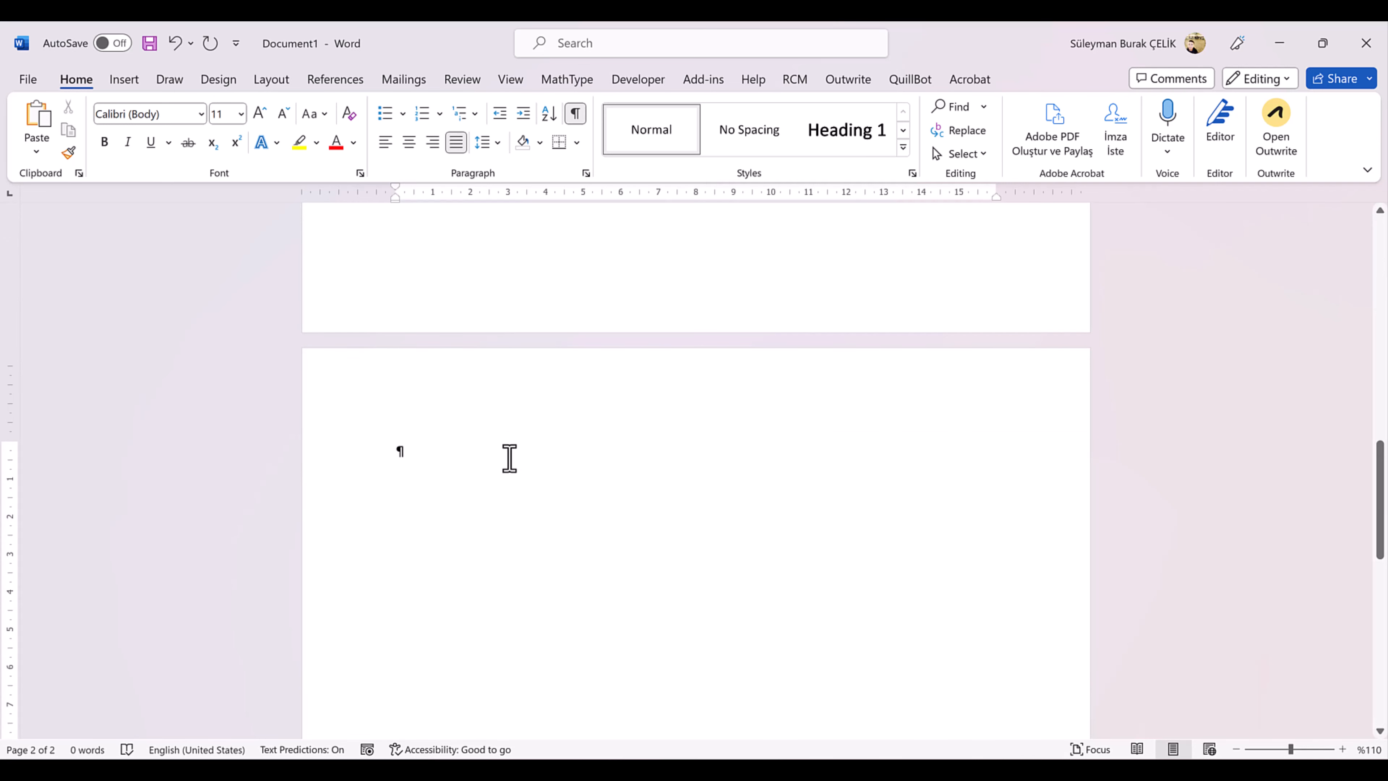
text(xxxxx)
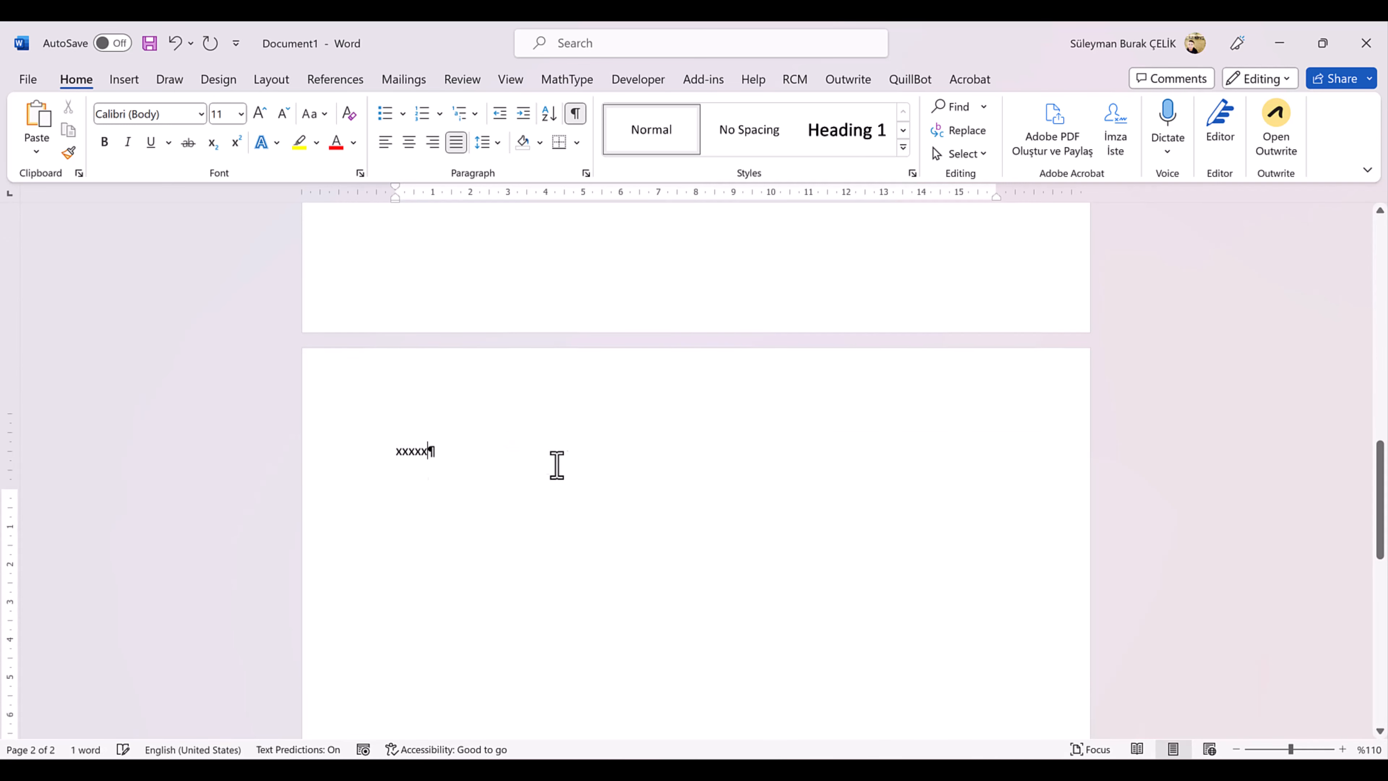
scroll(552, 461, up, 8)
scroll(549, 460, up, 3)
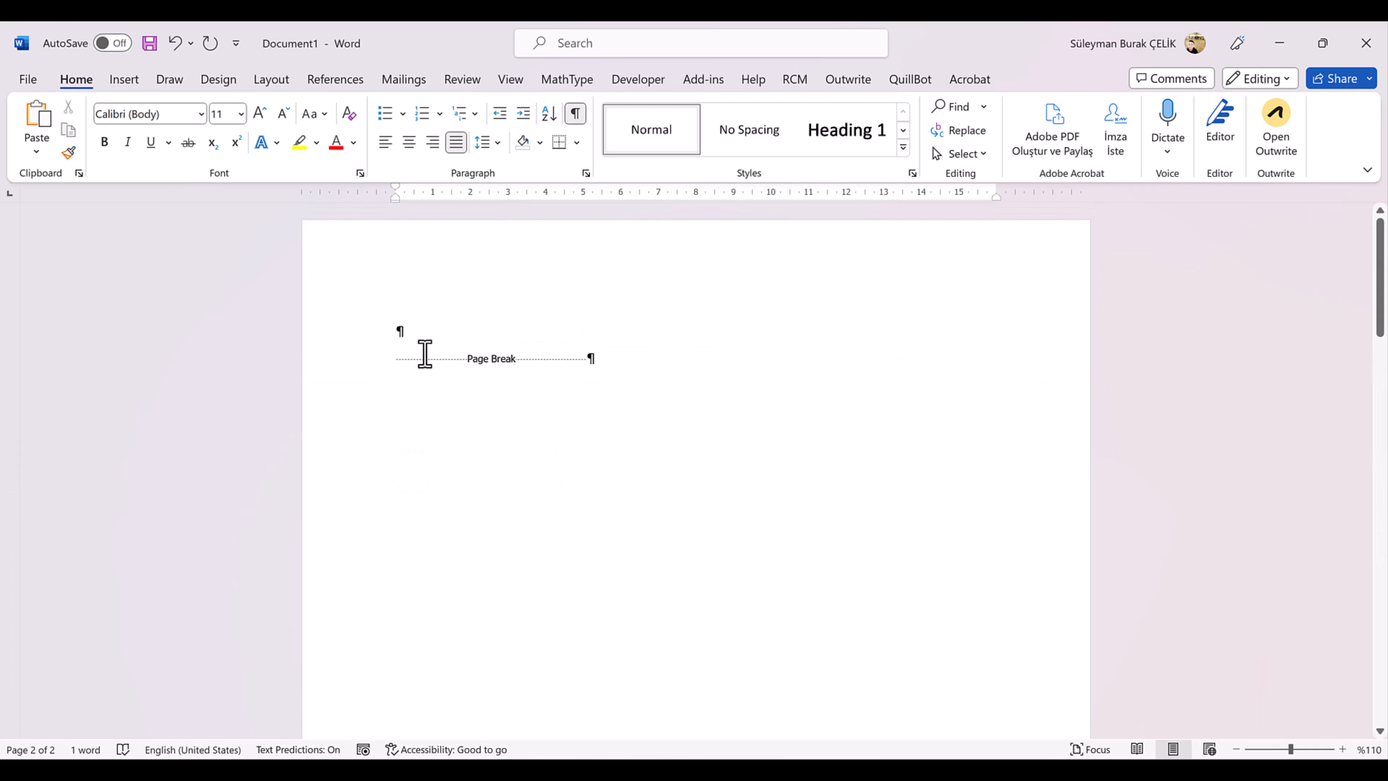
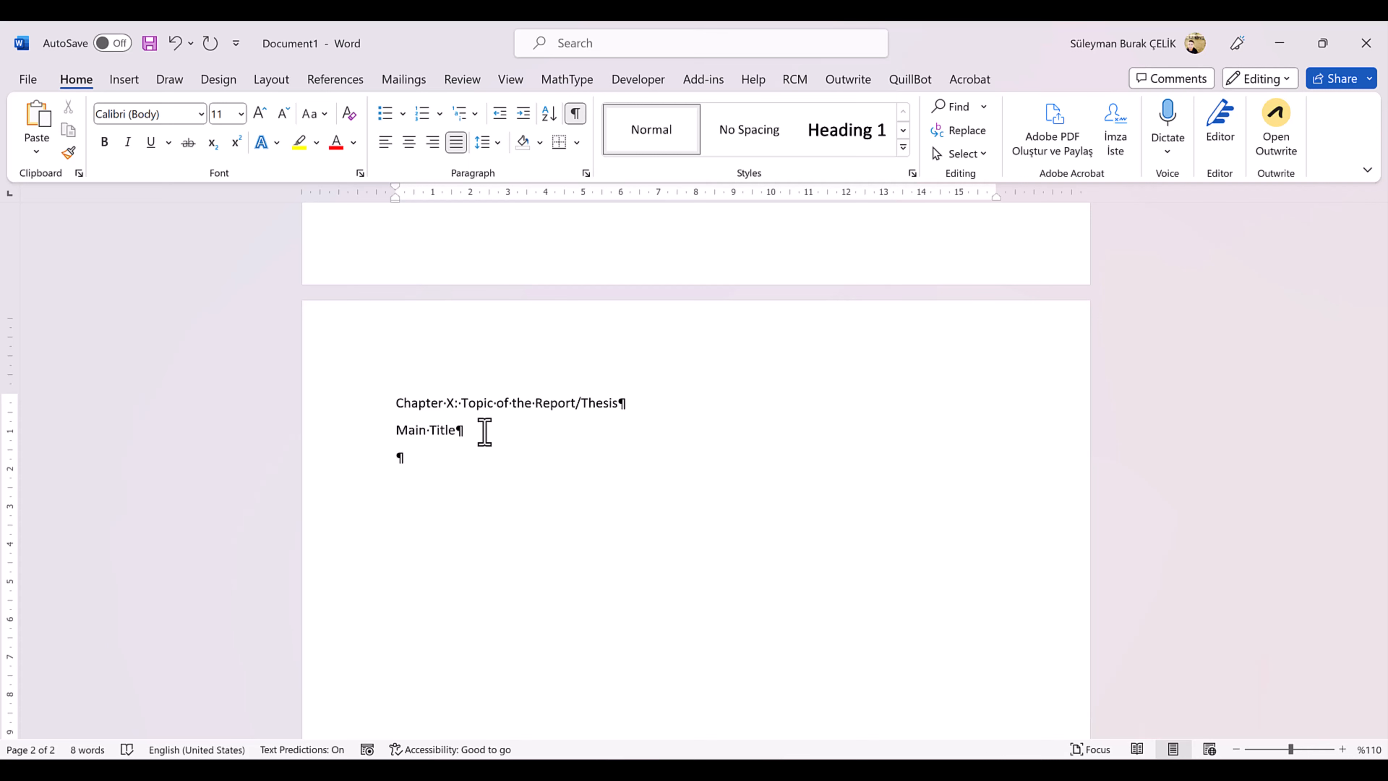
Add a paragraph repeating "The sentences with main title." eight times under the Main Title line, and paste a copy of it below
text(The sentences with main title. The sentences with main title. The sentences with main title. The sentences with main title. The sentences with main title. The sentences with main title. The sentences with main title. The sentences with main title.)
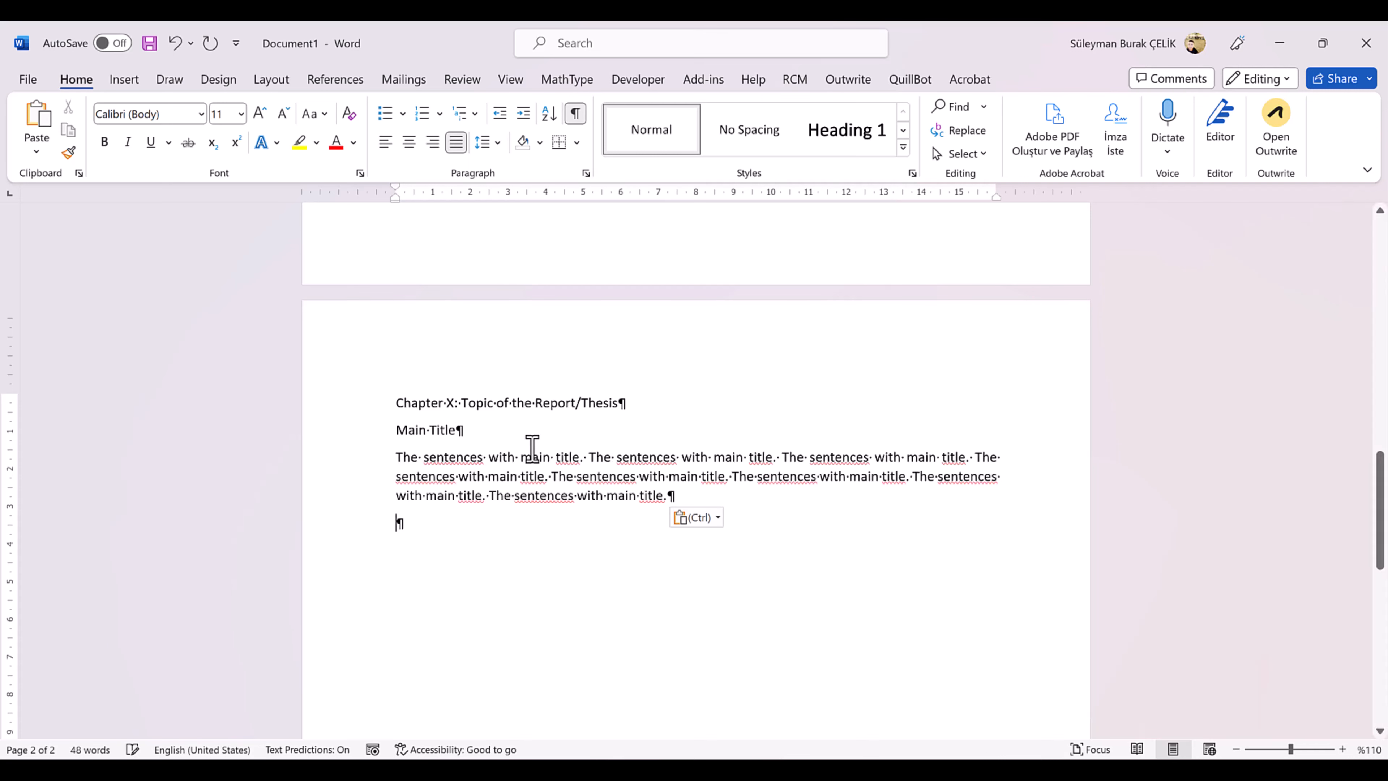
drag(683, 495, 388, 453)
key(ctrl+c)
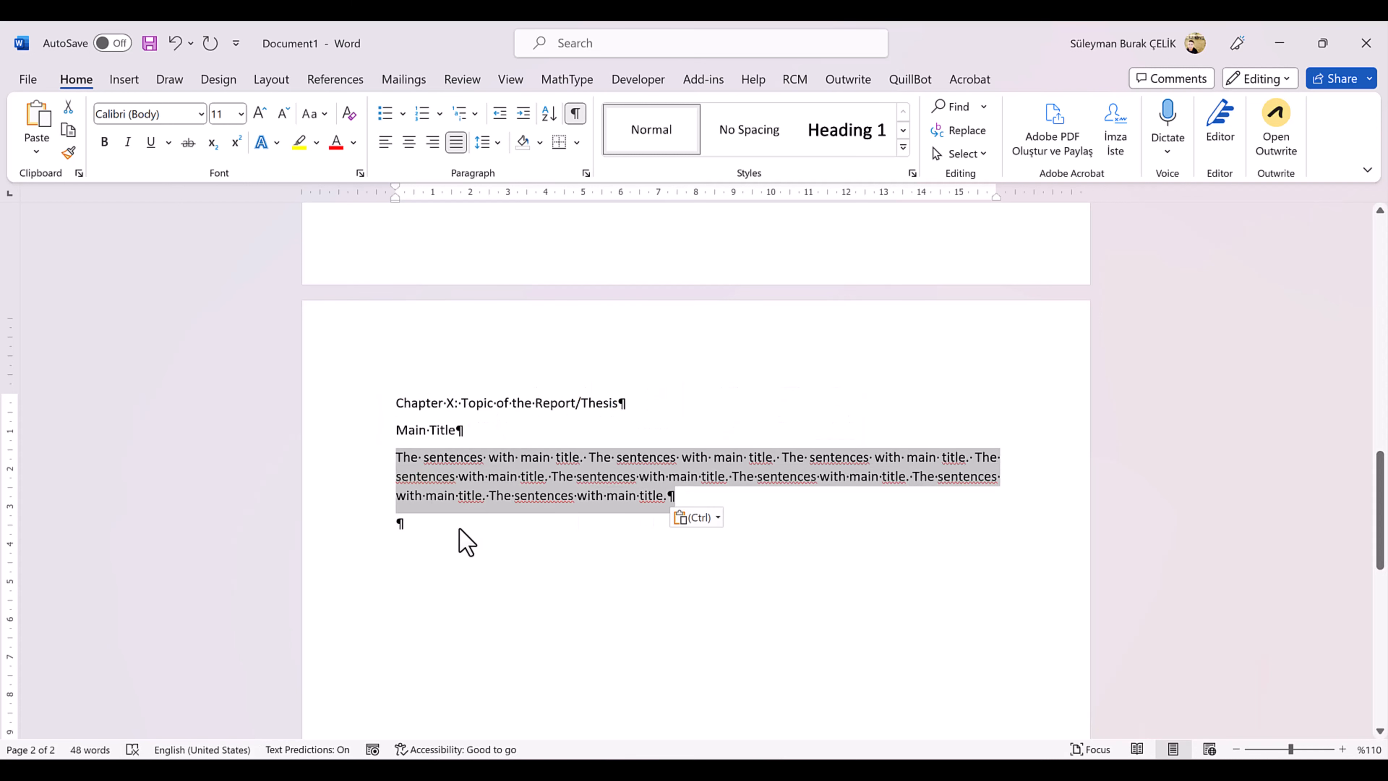
click(635, 536)
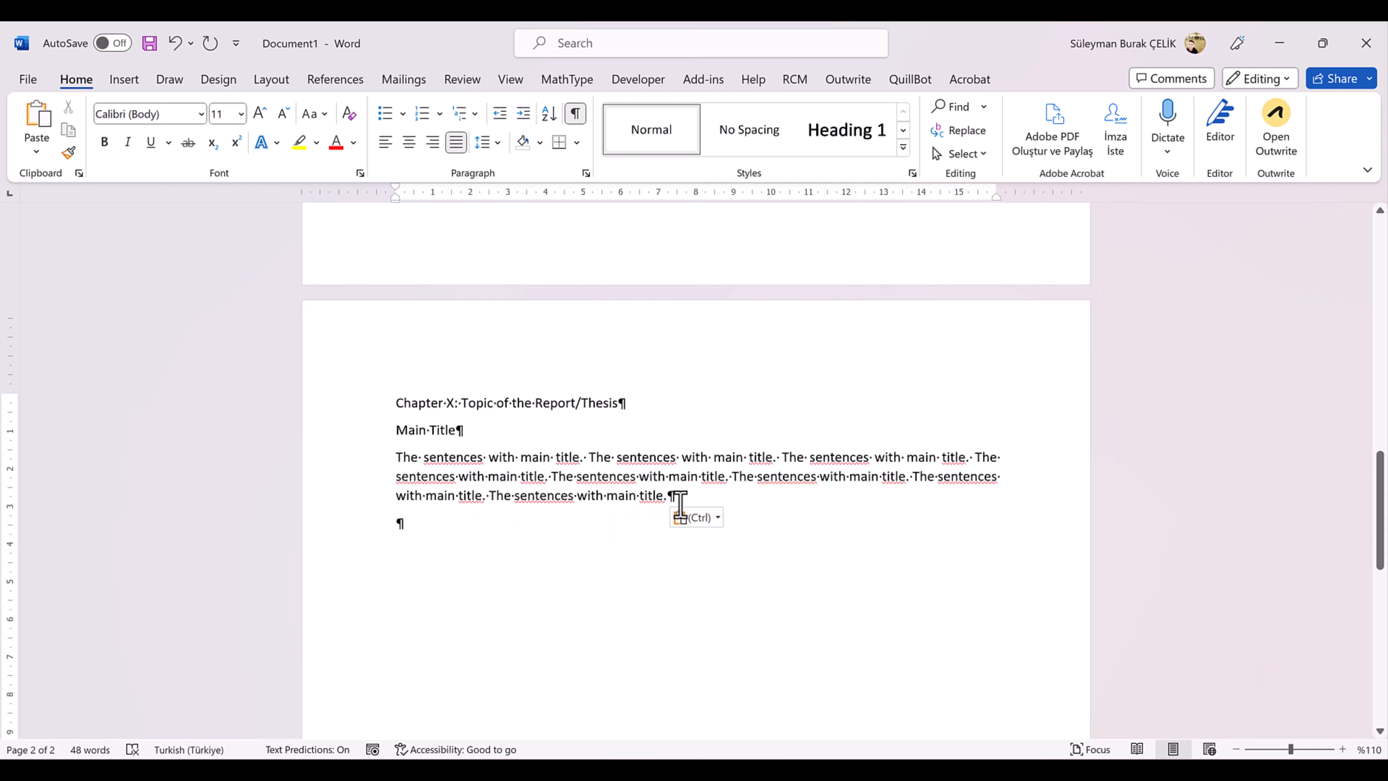
key(Return)
key(ctrl+v)
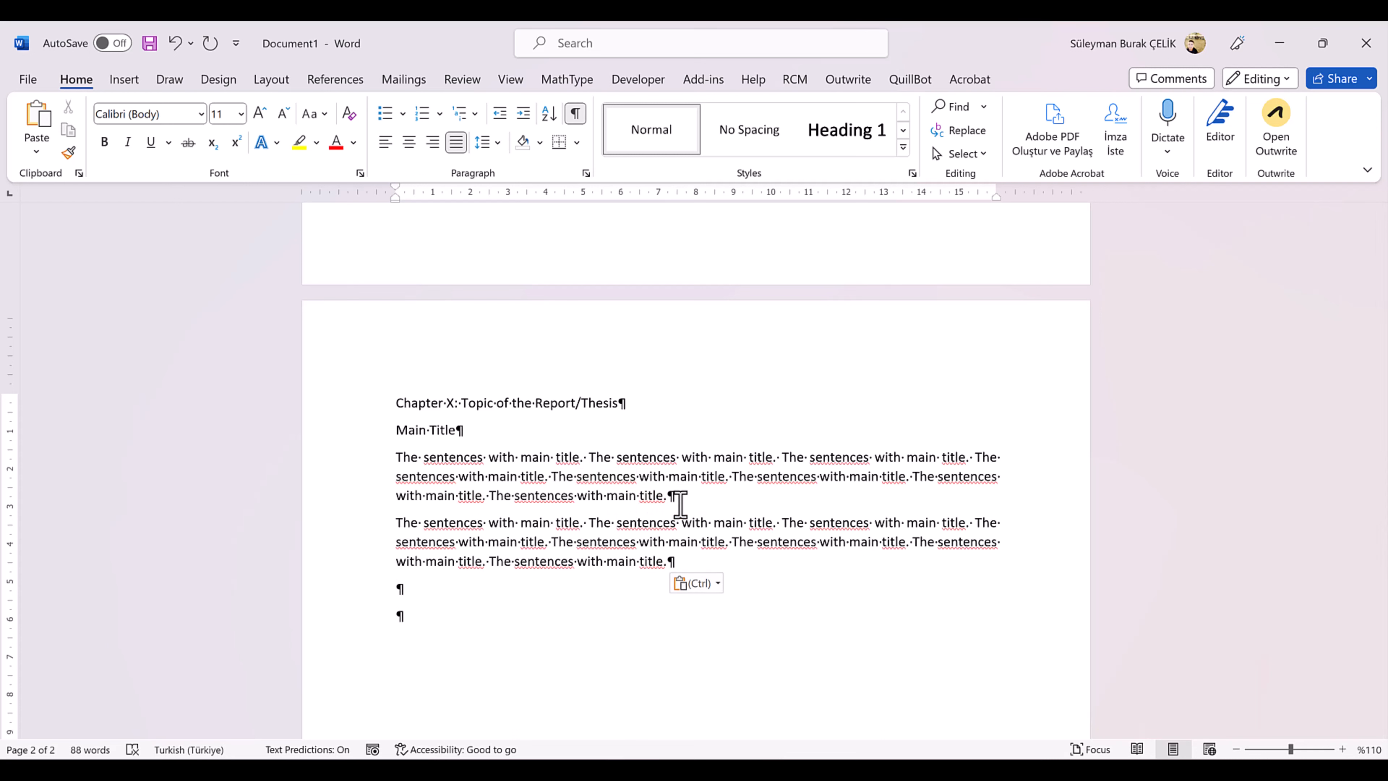
Add the line "Subtitle of the Main Title" with two copies of the sample paragraph below it, without an empty paragraph between them
text(Subtitle·of·the·Main·Title¶)
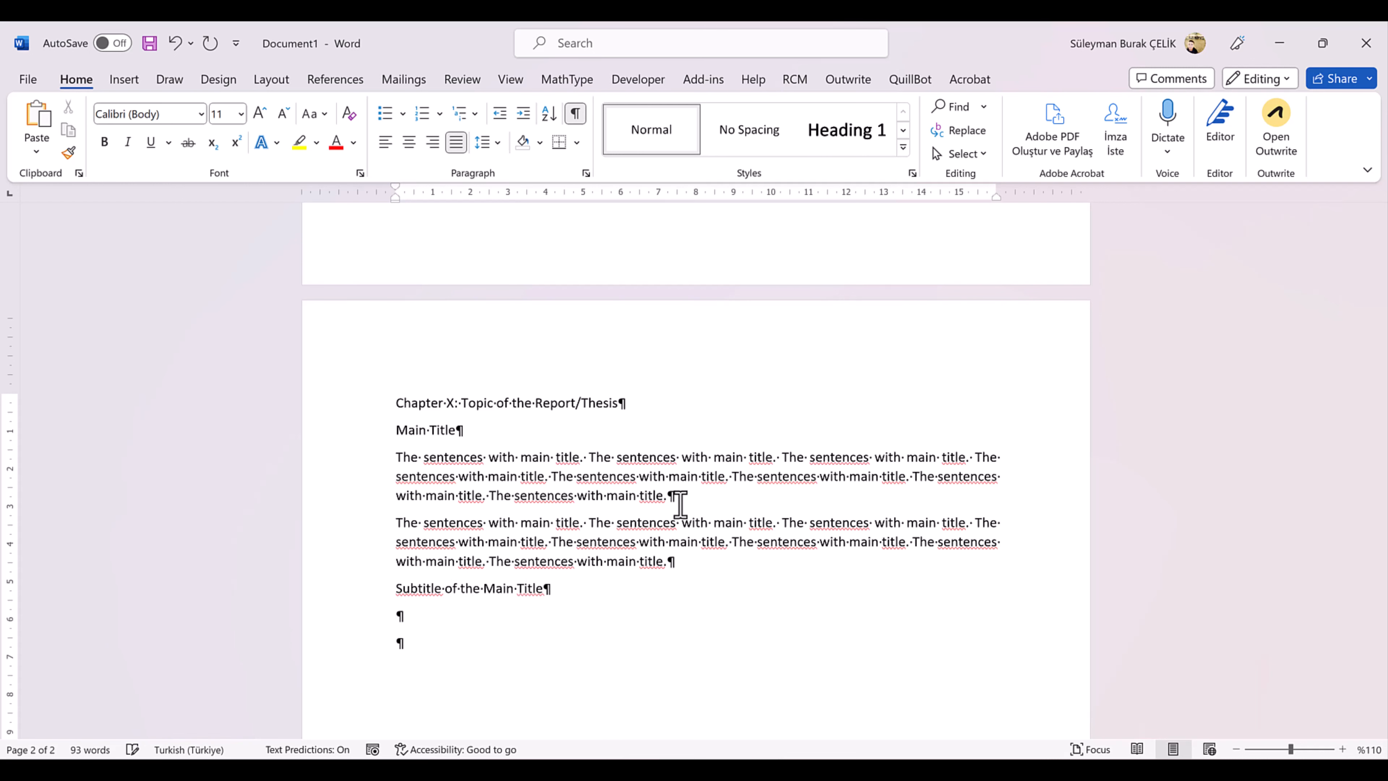
key(ctrl+v)
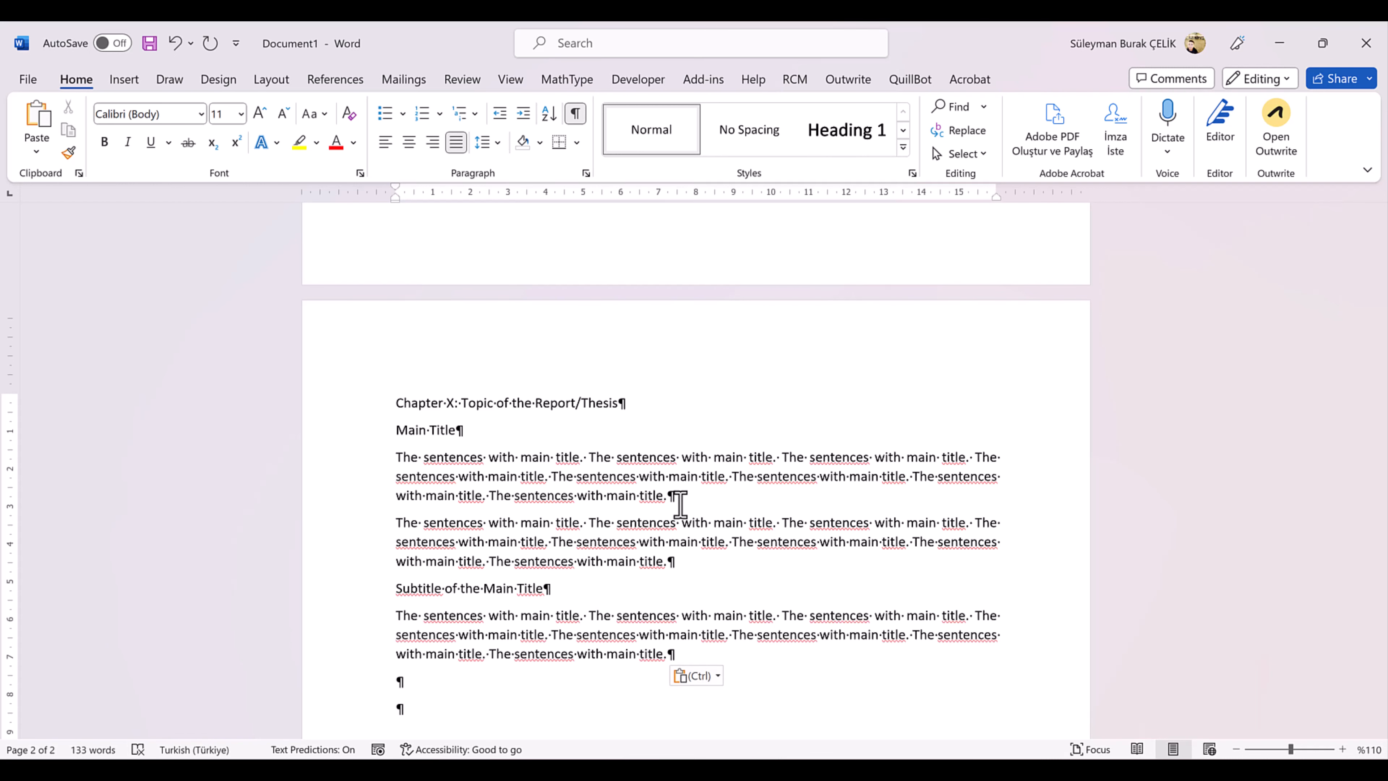
key(Return)
key(ctrl+v)
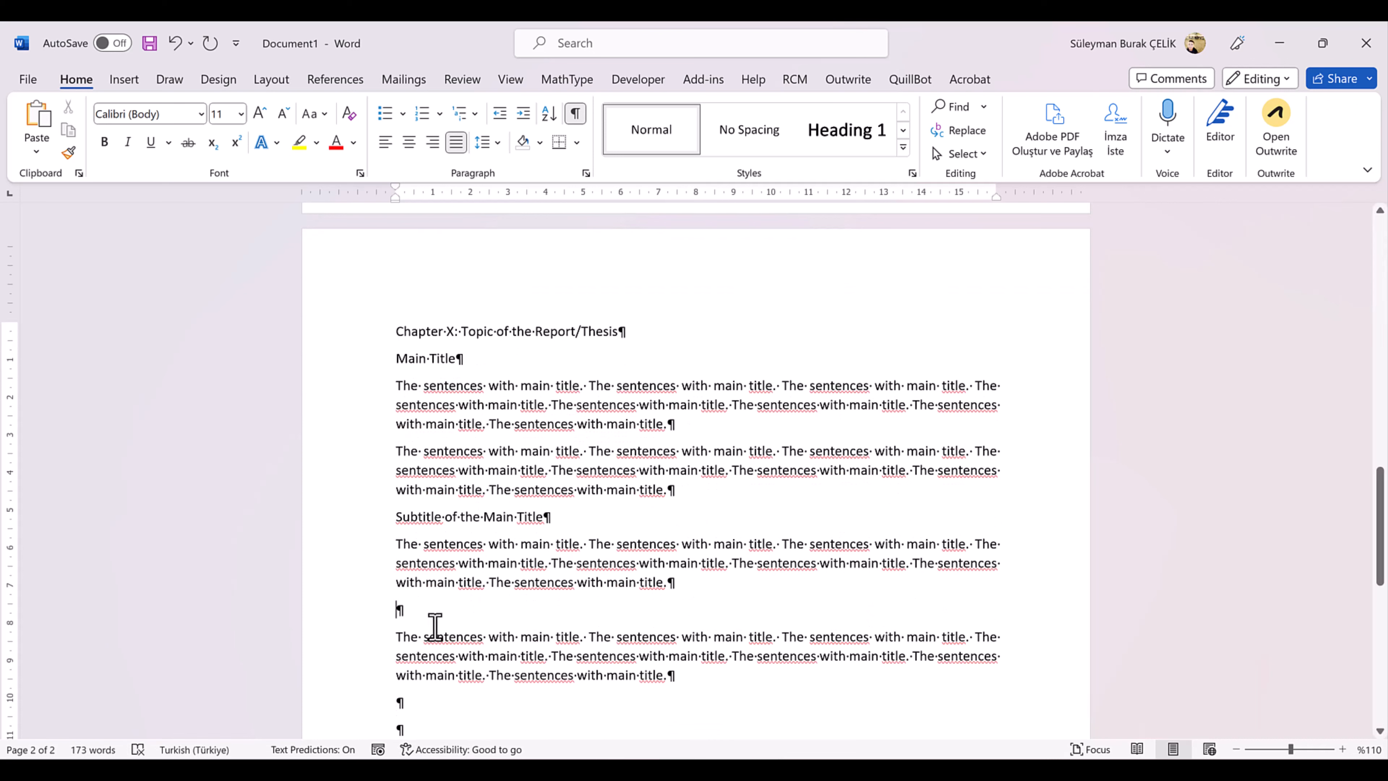
key(BackSpace)
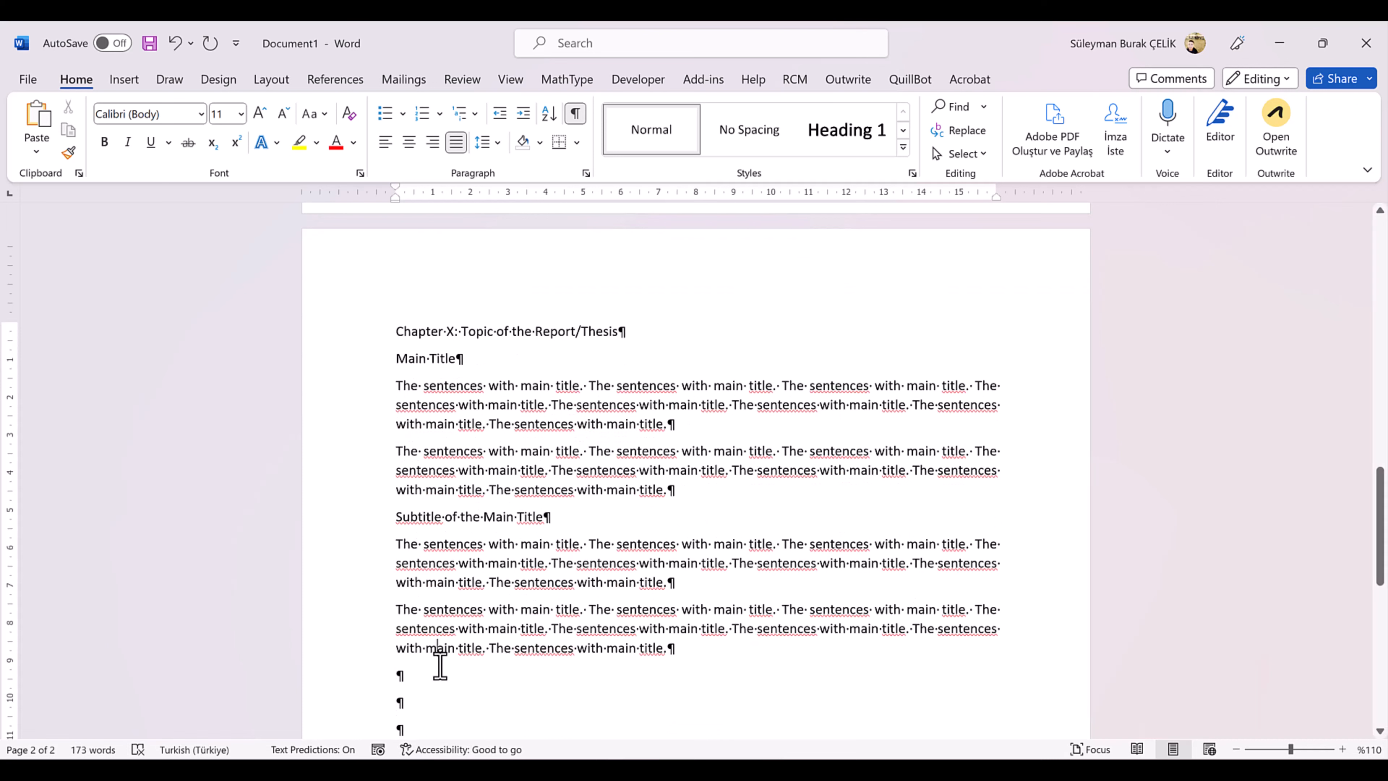
Add the line "Subtitle of the Subtitle of the Main Title" followed by one copy of the sample paragraph
scroll(596, 667, down, 3)
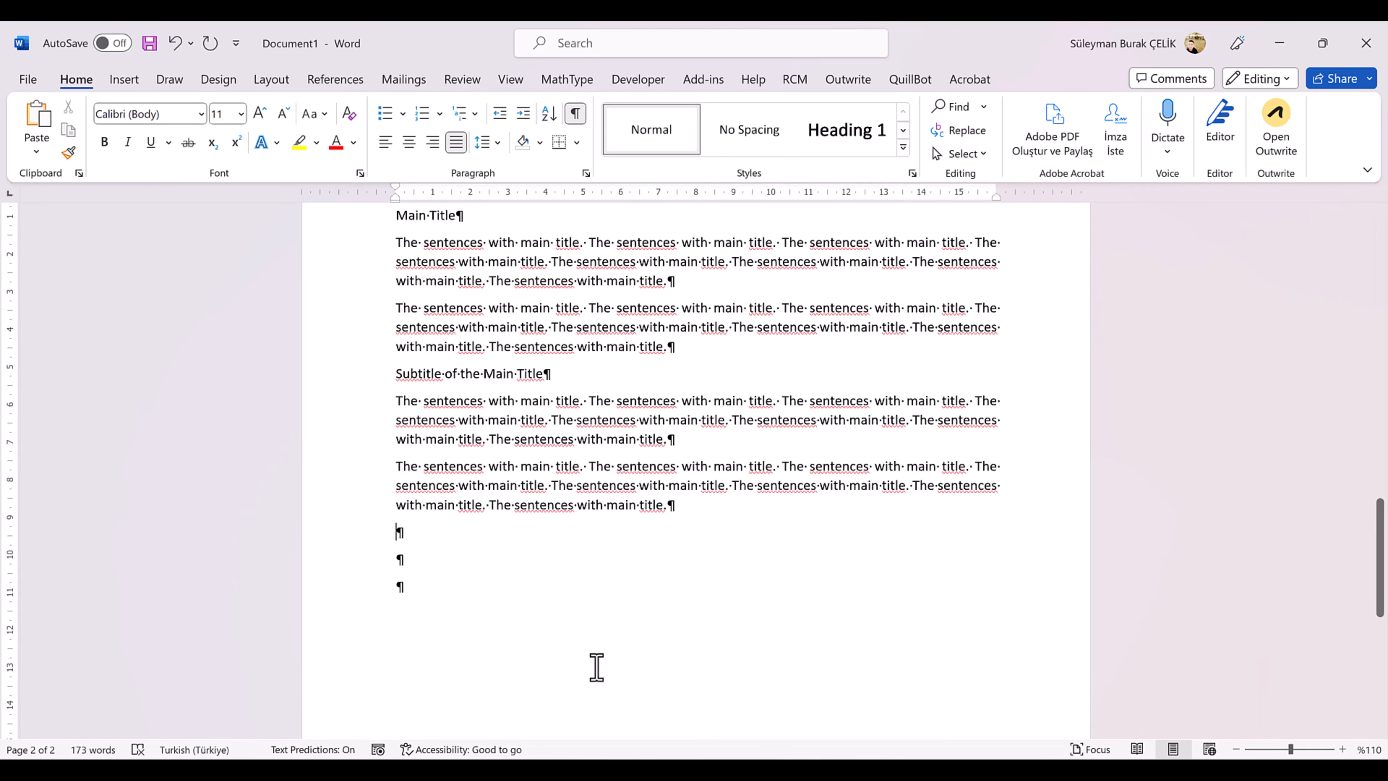
text(Sub)
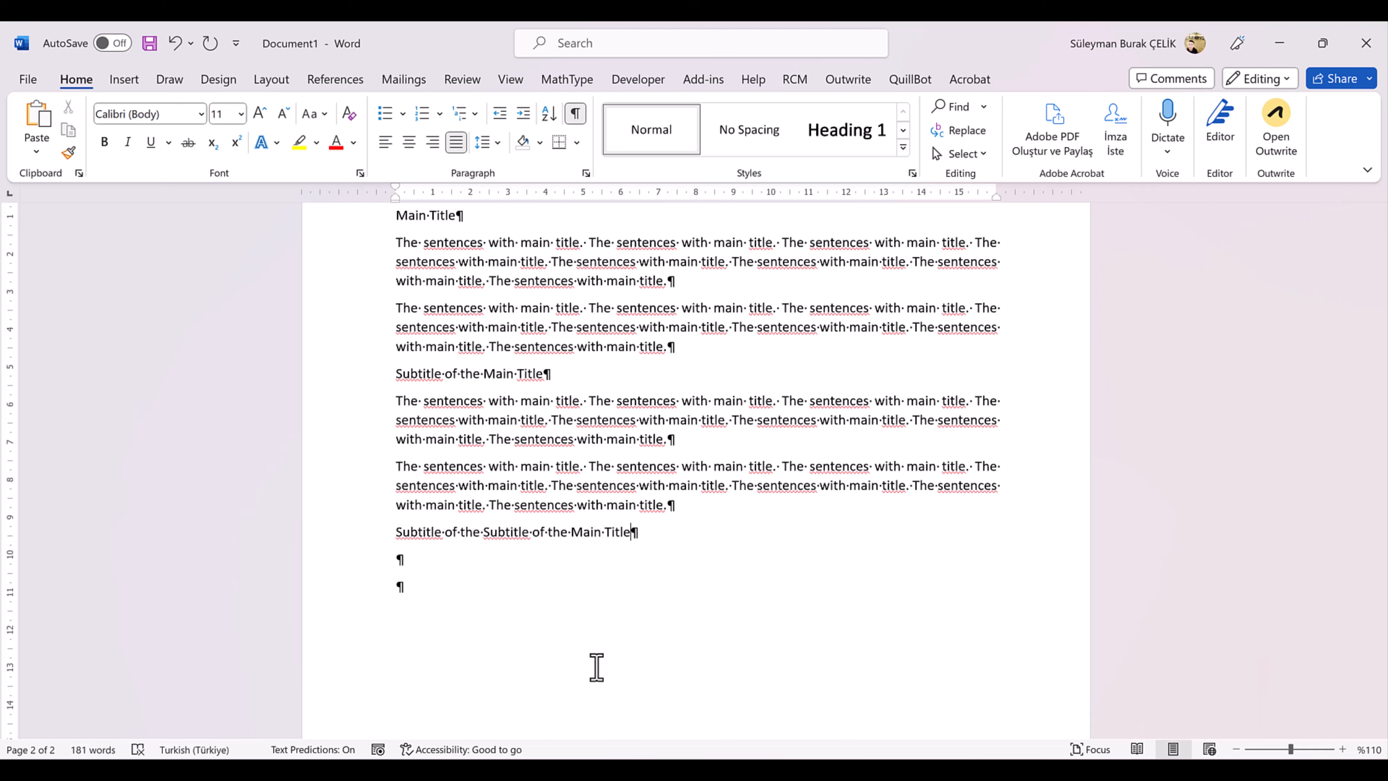
text(The sentences with main title. The sentences with main title. The sentences with main title. The sentences with main title. The sentences with main title. The sentences with main title. The sentences with main title. The sentences with main title.)
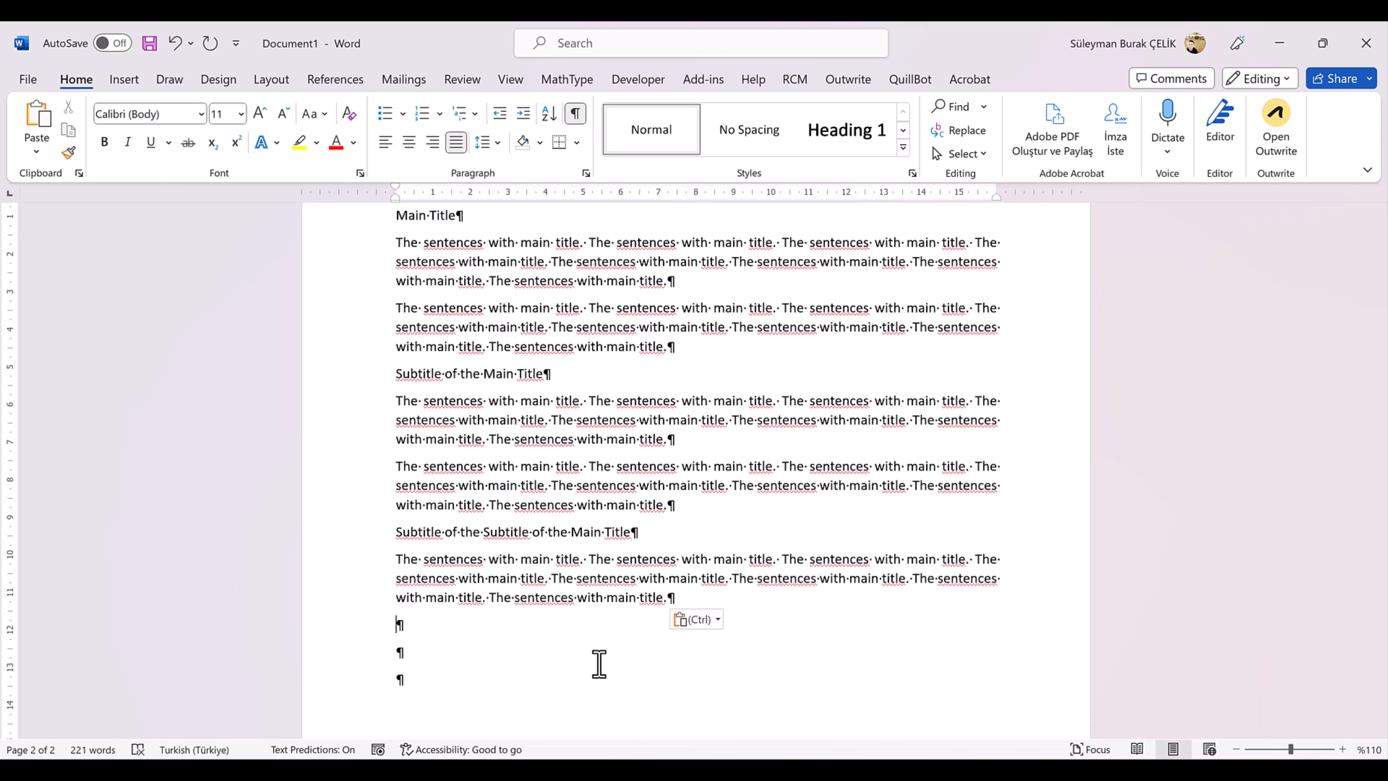
Apply the Title style to the "Chapter X: Topic of the Report/Thesis" line
scroll(541, 409, up, 7)
scroll(571, 436, down, 3)
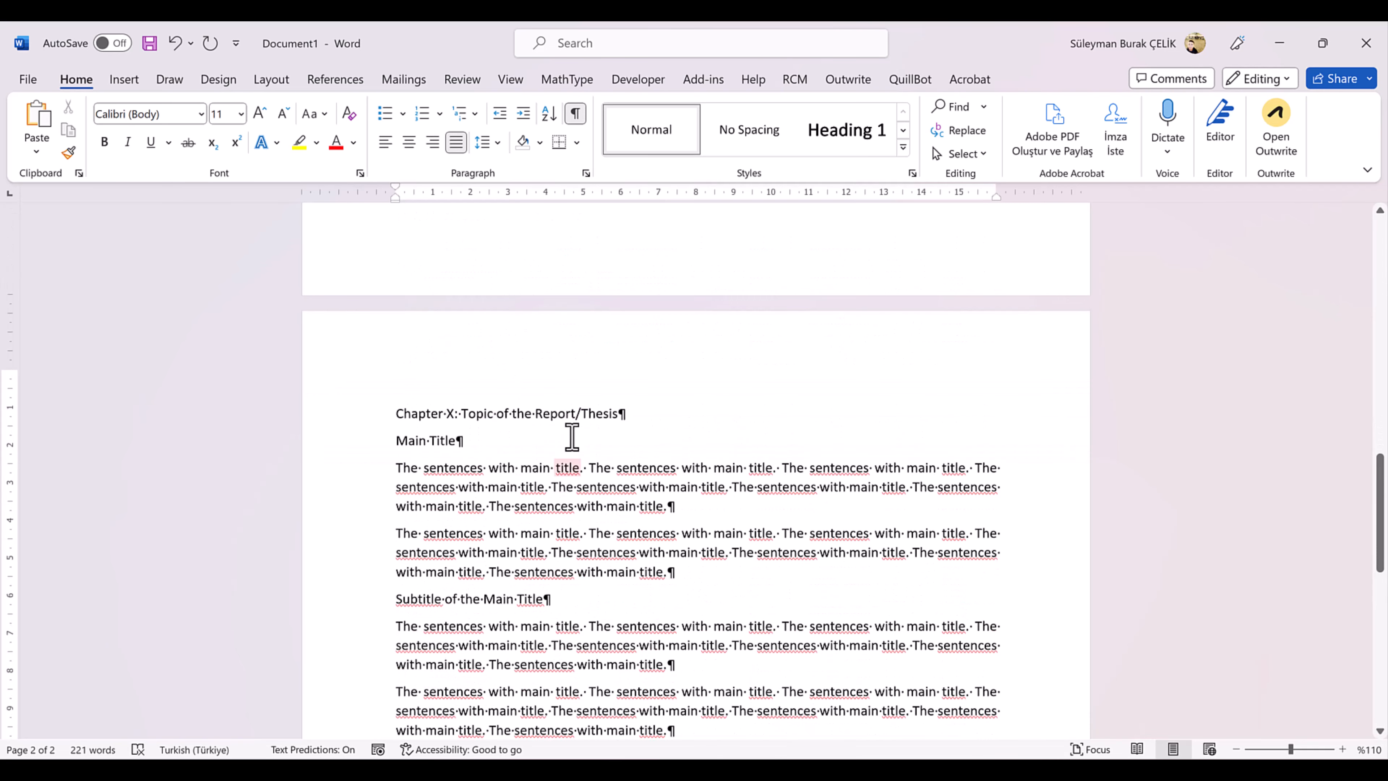
scroll(571, 436, down, 3)
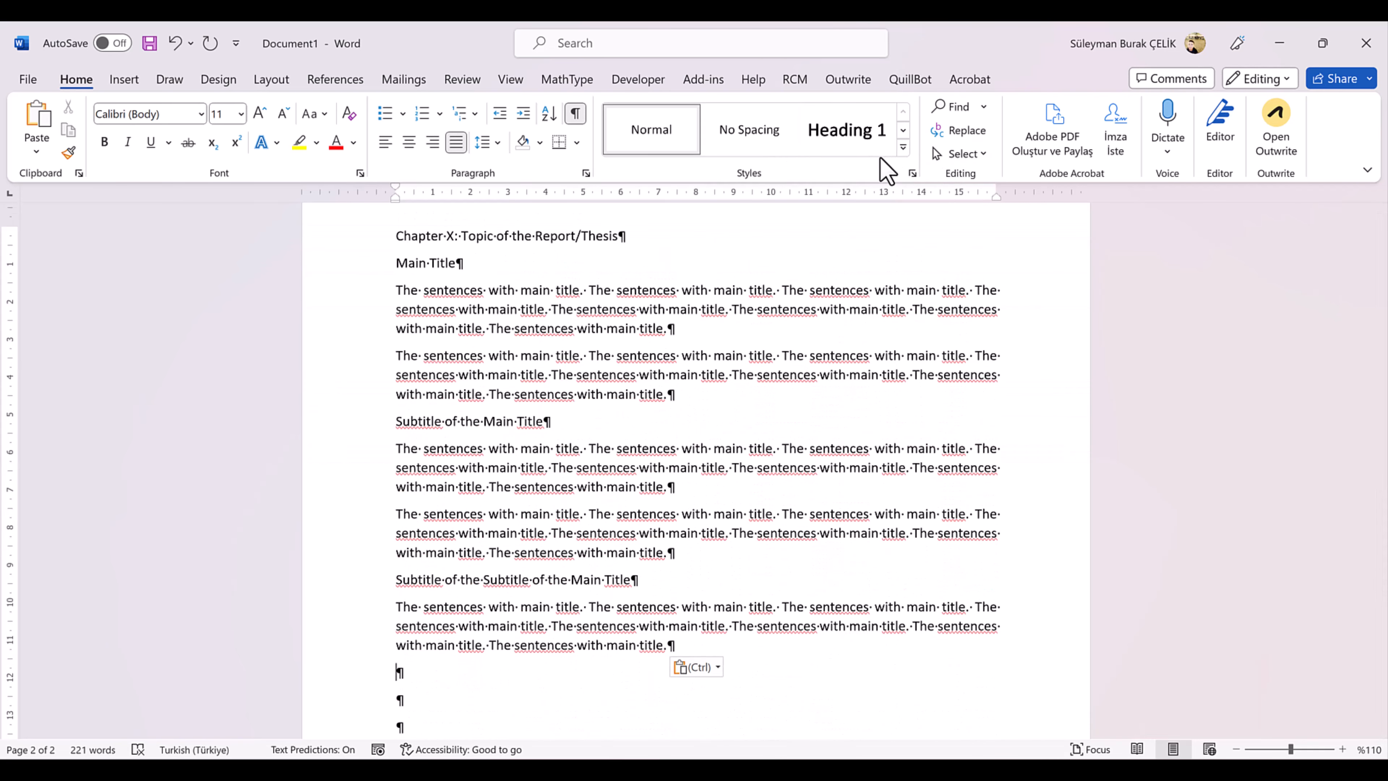
scroll(617, 378, up, 2)
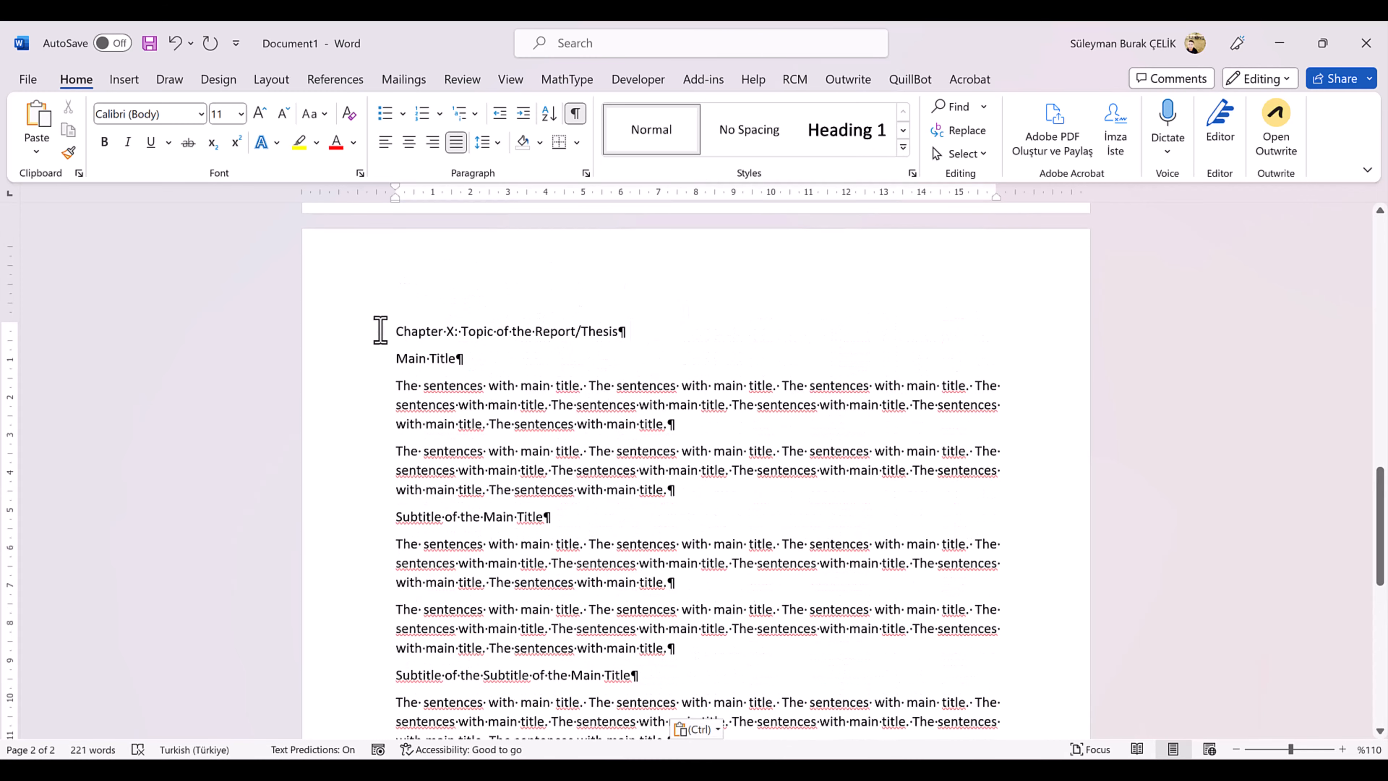
drag(640, 330, 381, 328)
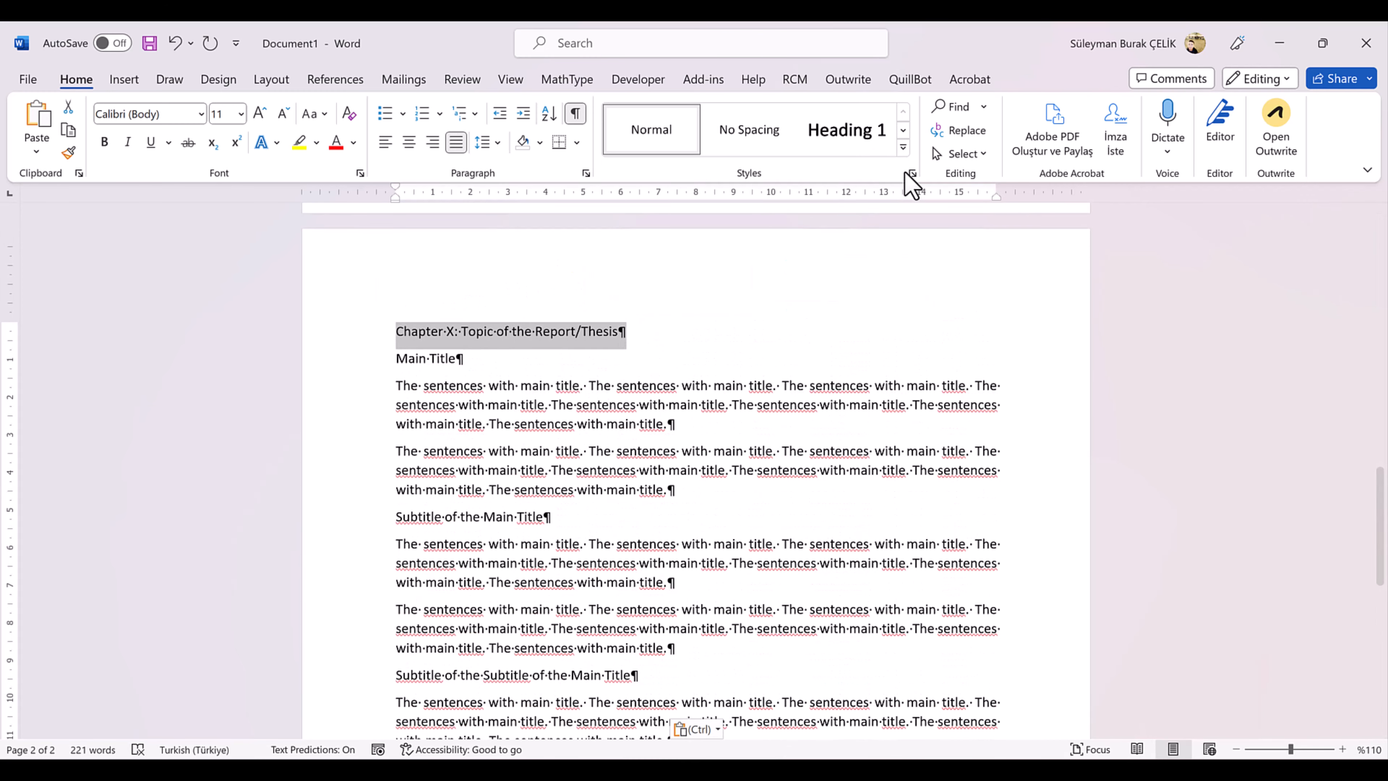
click(903, 148)
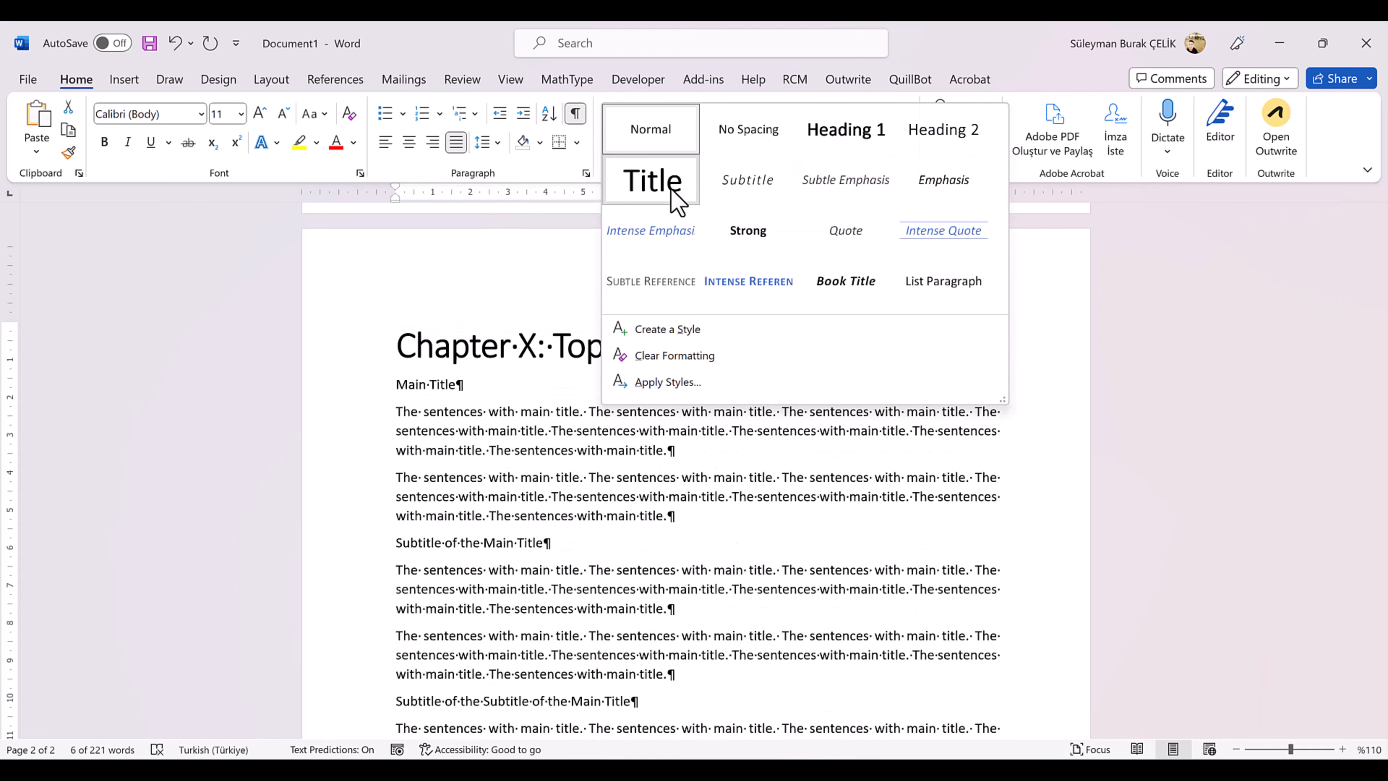
click(678, 191)
click(501, 397)
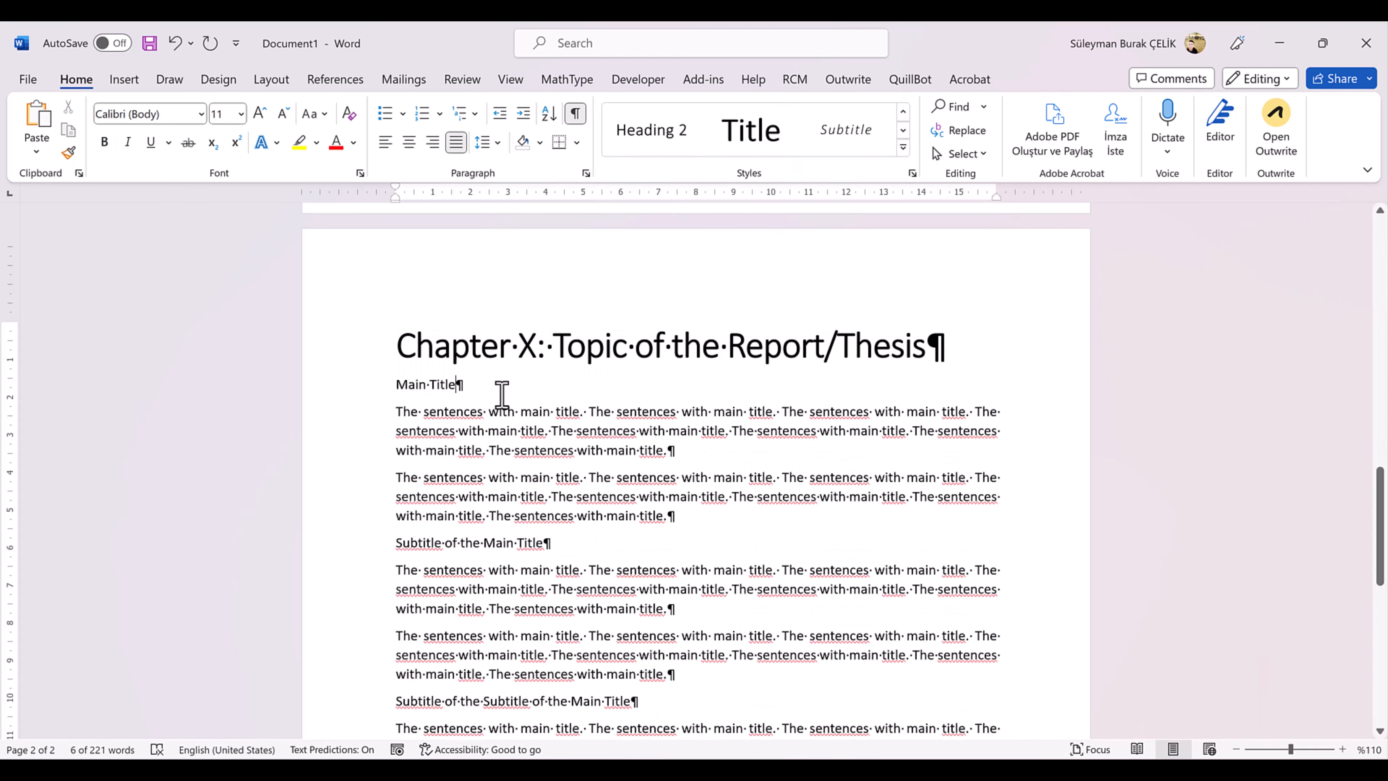
Hide the formatting marks and apply the Heading 1 style to the "Main Title" line
click(578, 116)
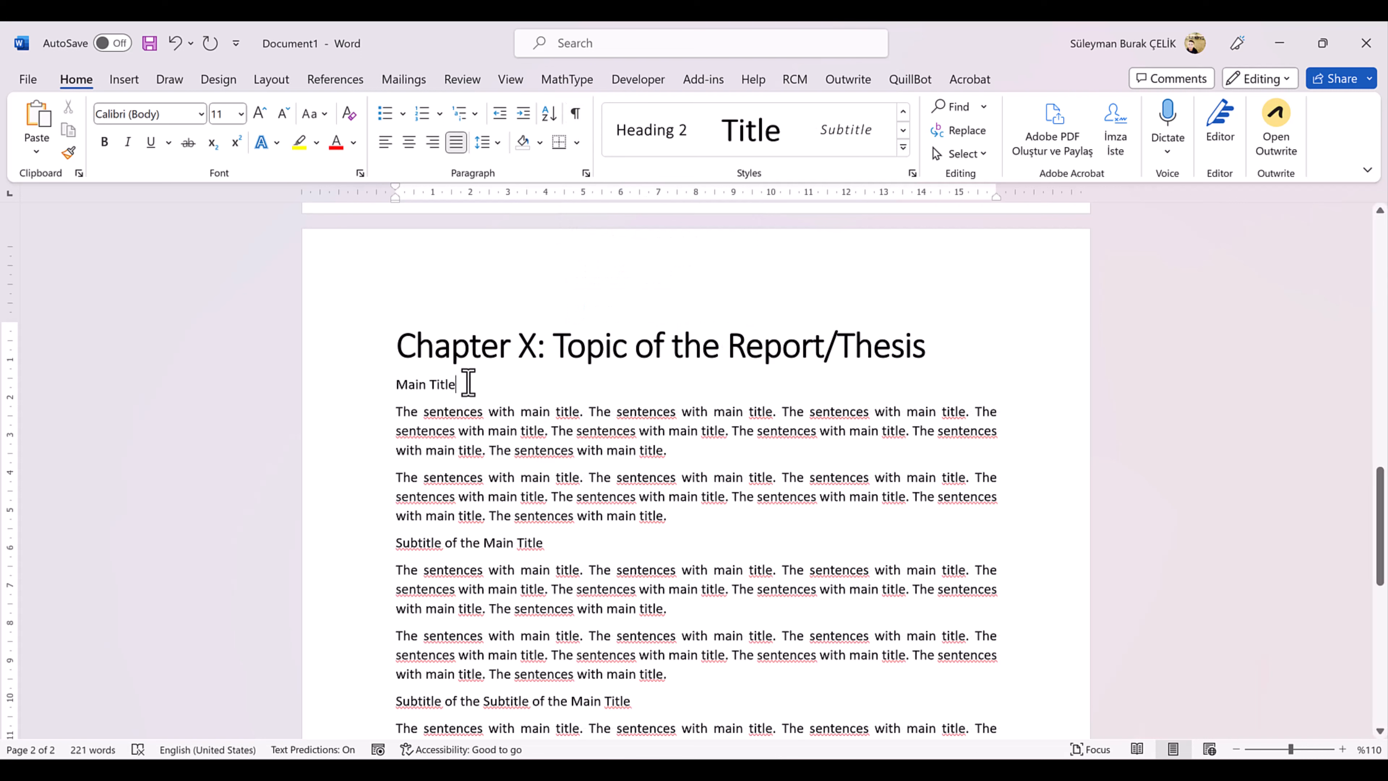
drag(465, 384, 393, 385)
click(903, 147)
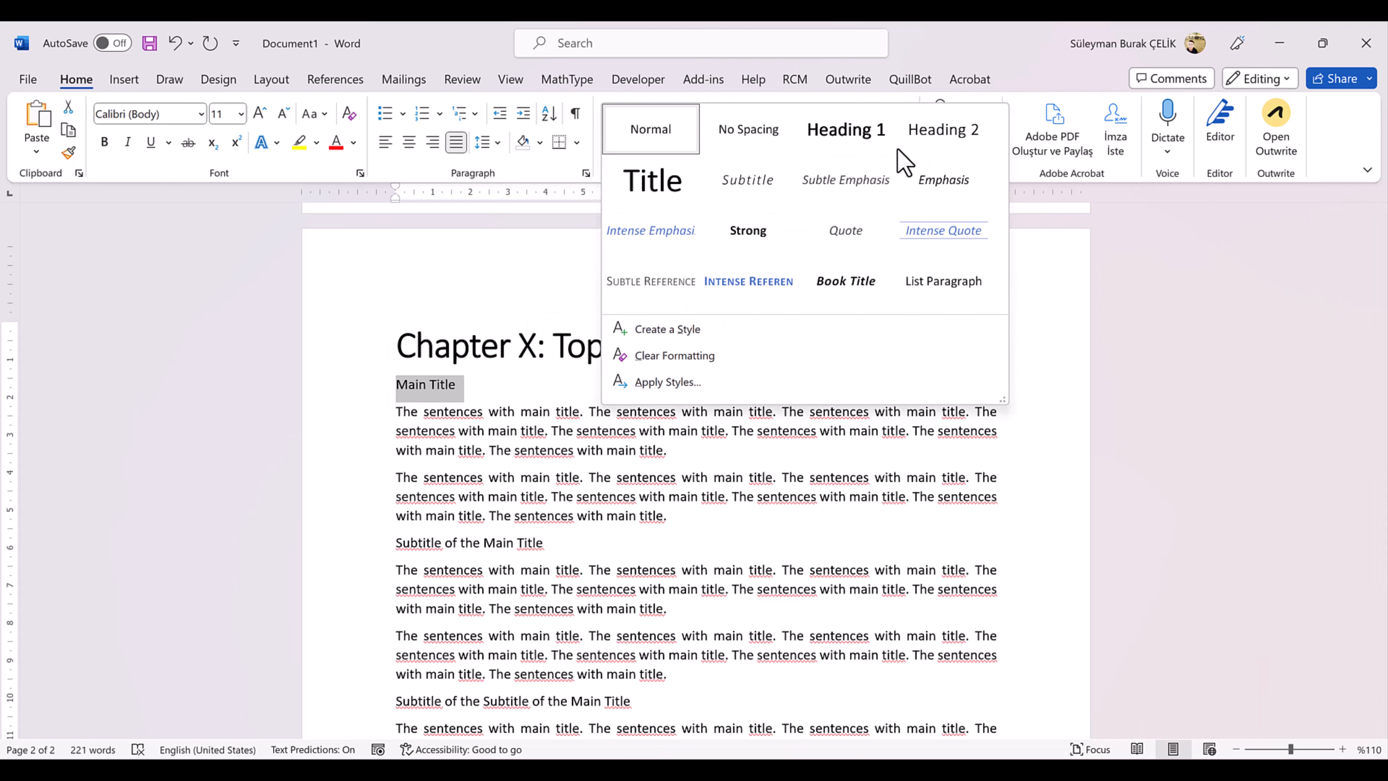
click(861, 137)
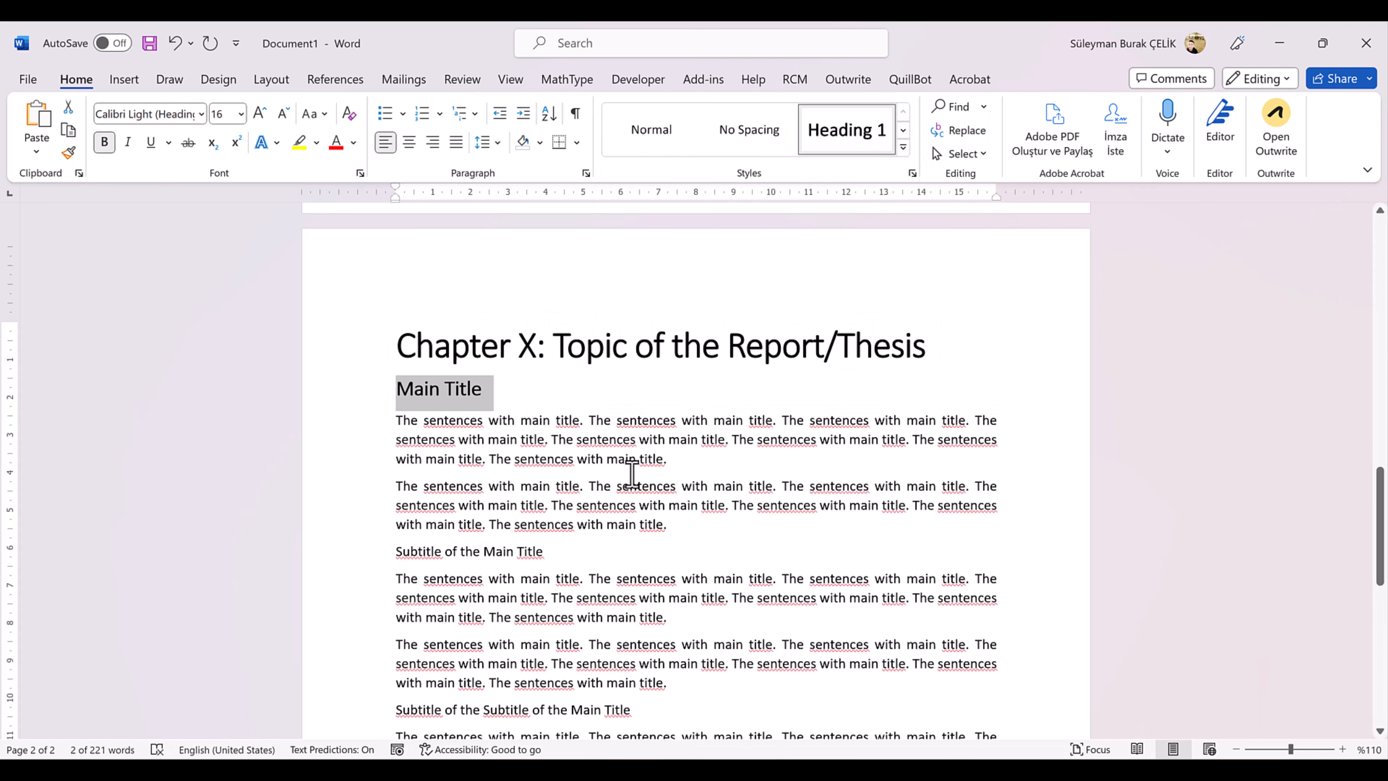
scroll(631, 473, down, 3)
click(553, 458)
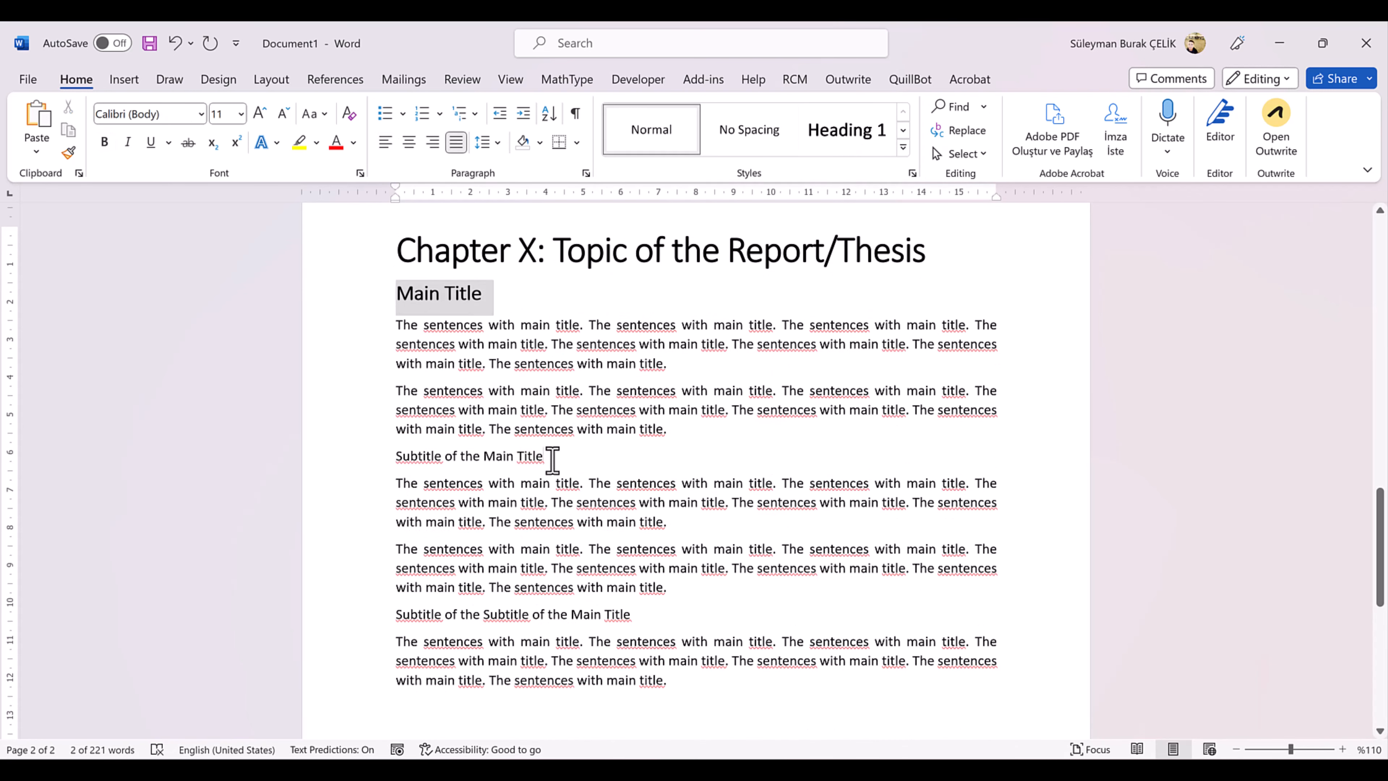
click(485, 295)
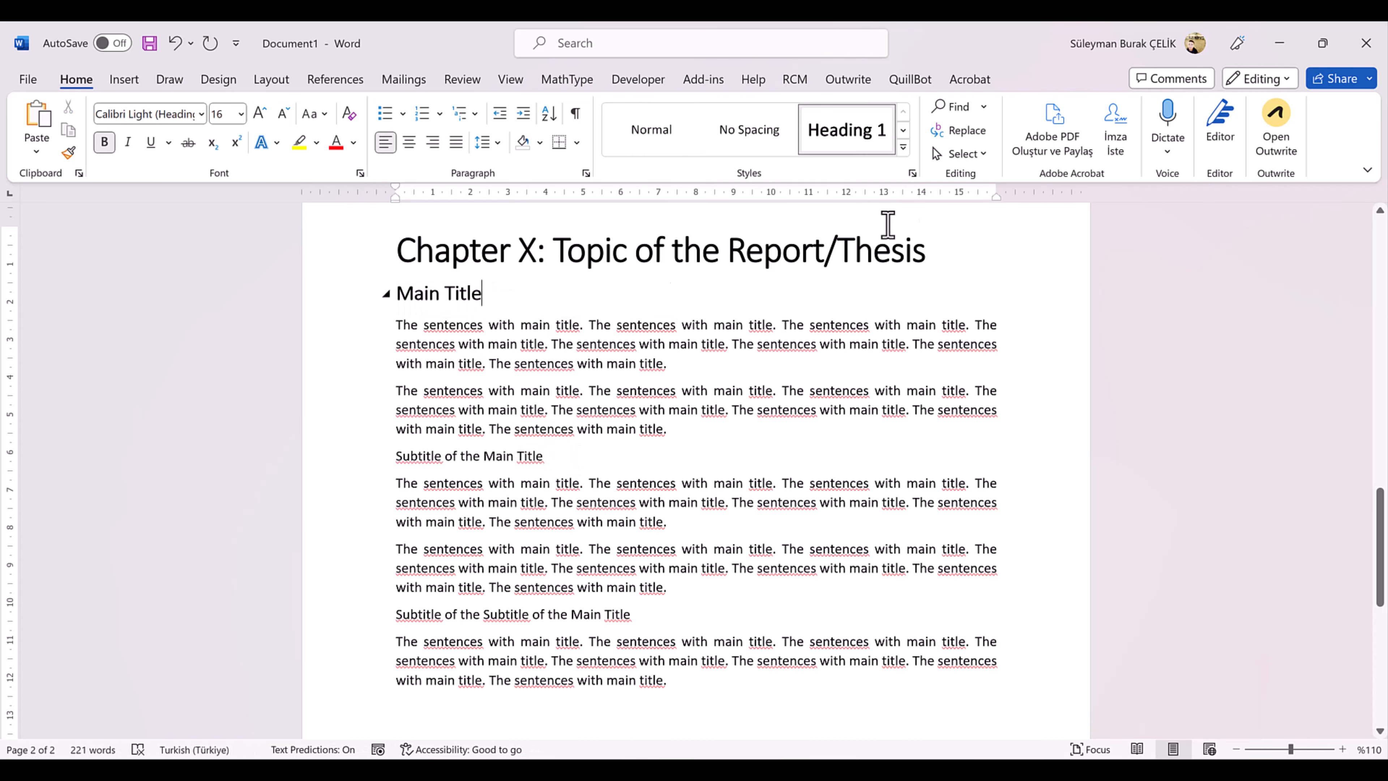
right_click(867, 137)
click(907, 180)
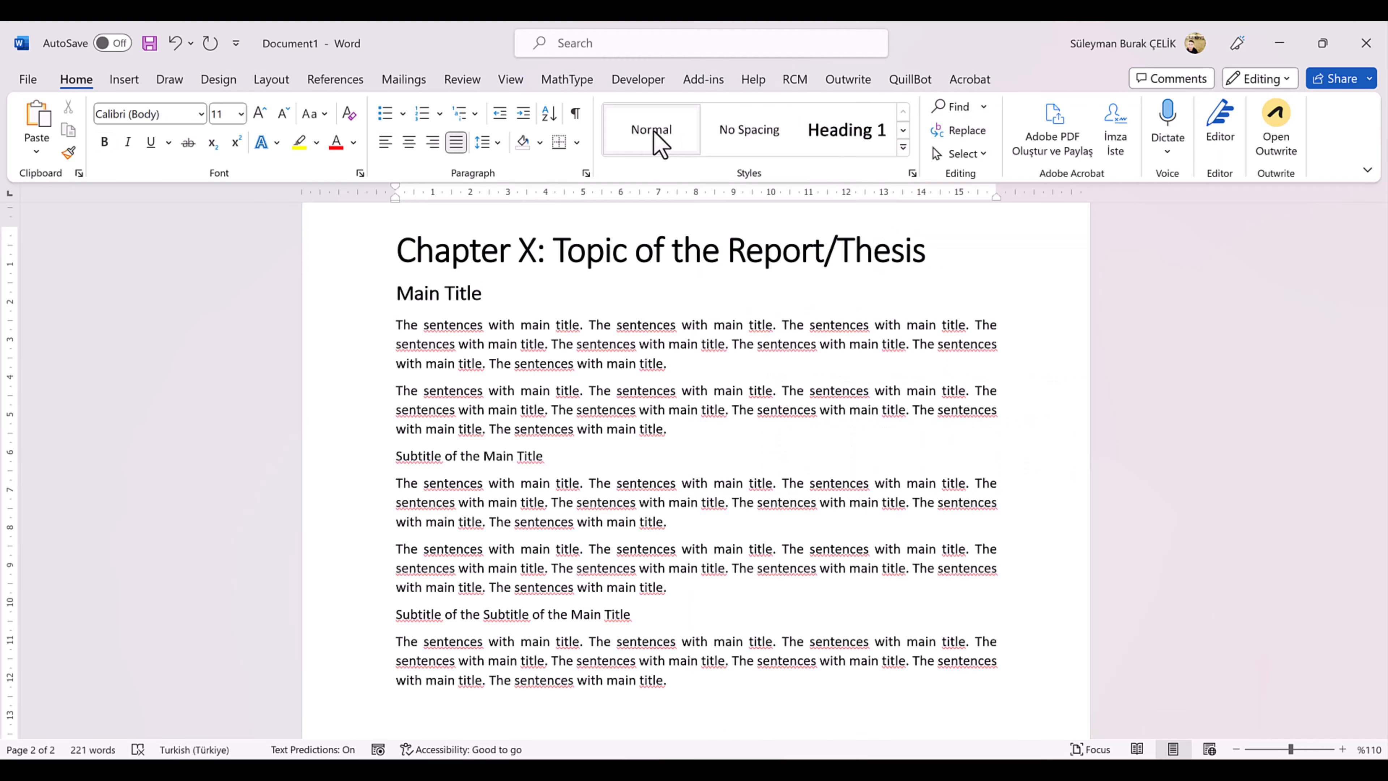
Set the Normal style's paragraph spacing to 0 pt before and 0 pt after, and save the style
right_click(656, 144)
click(683, 171)
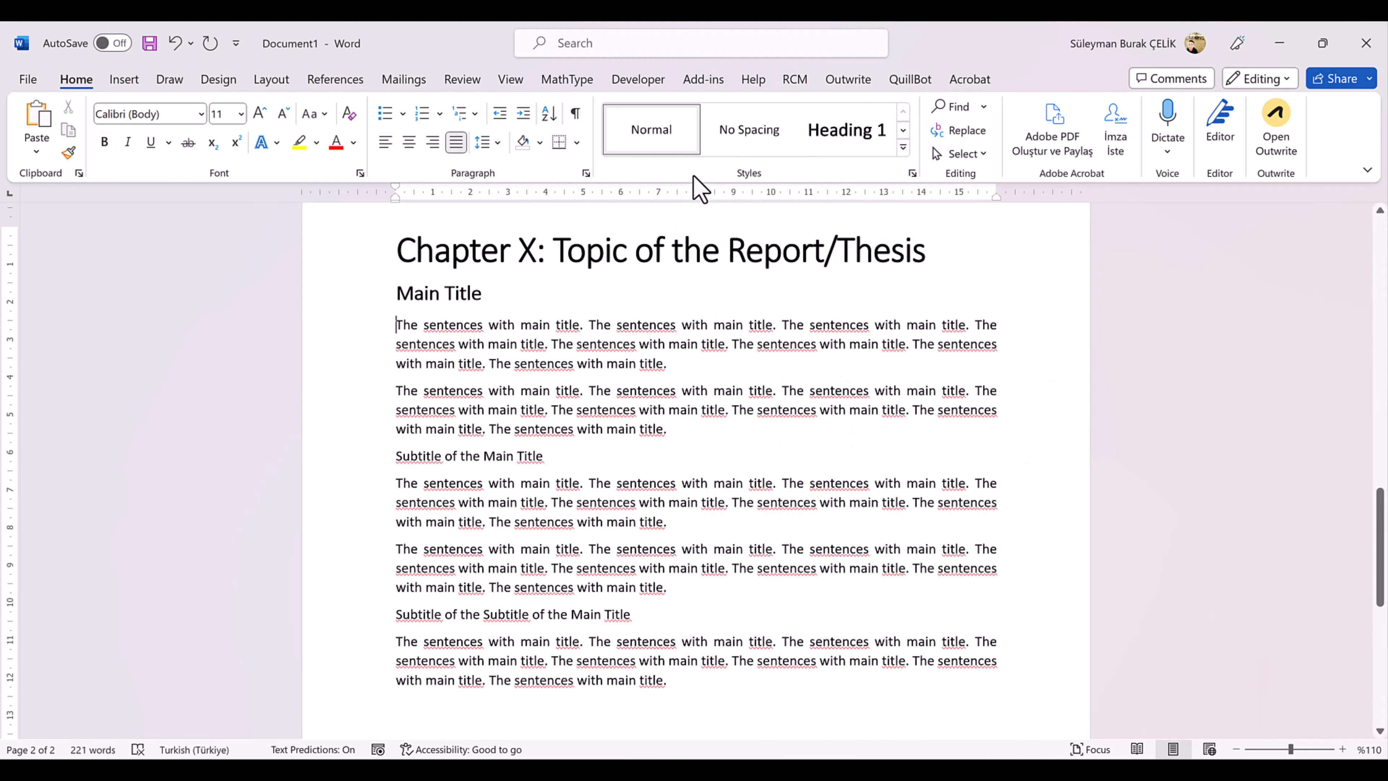
click(765, 648)
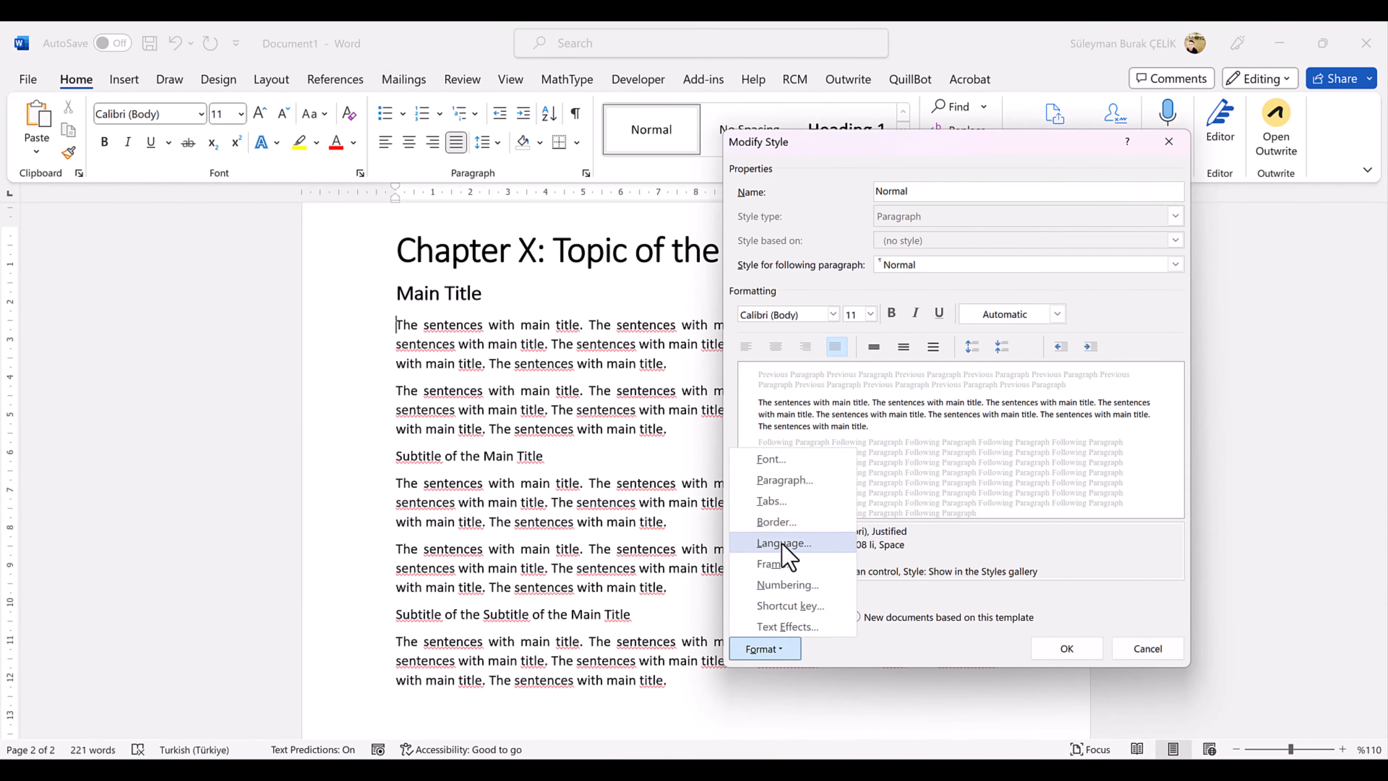
click(790, 483)
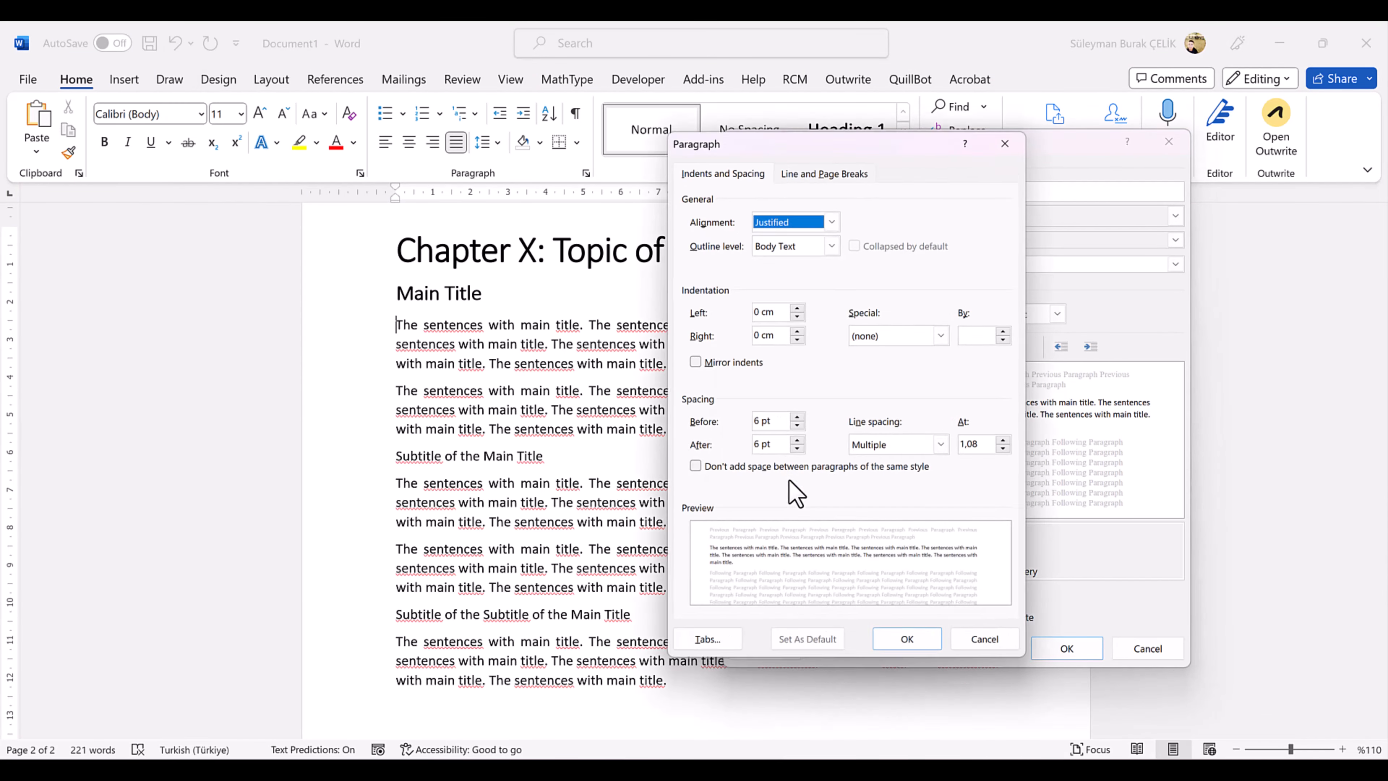
click(798, 428)
click(798, 452)
click(904, 655)
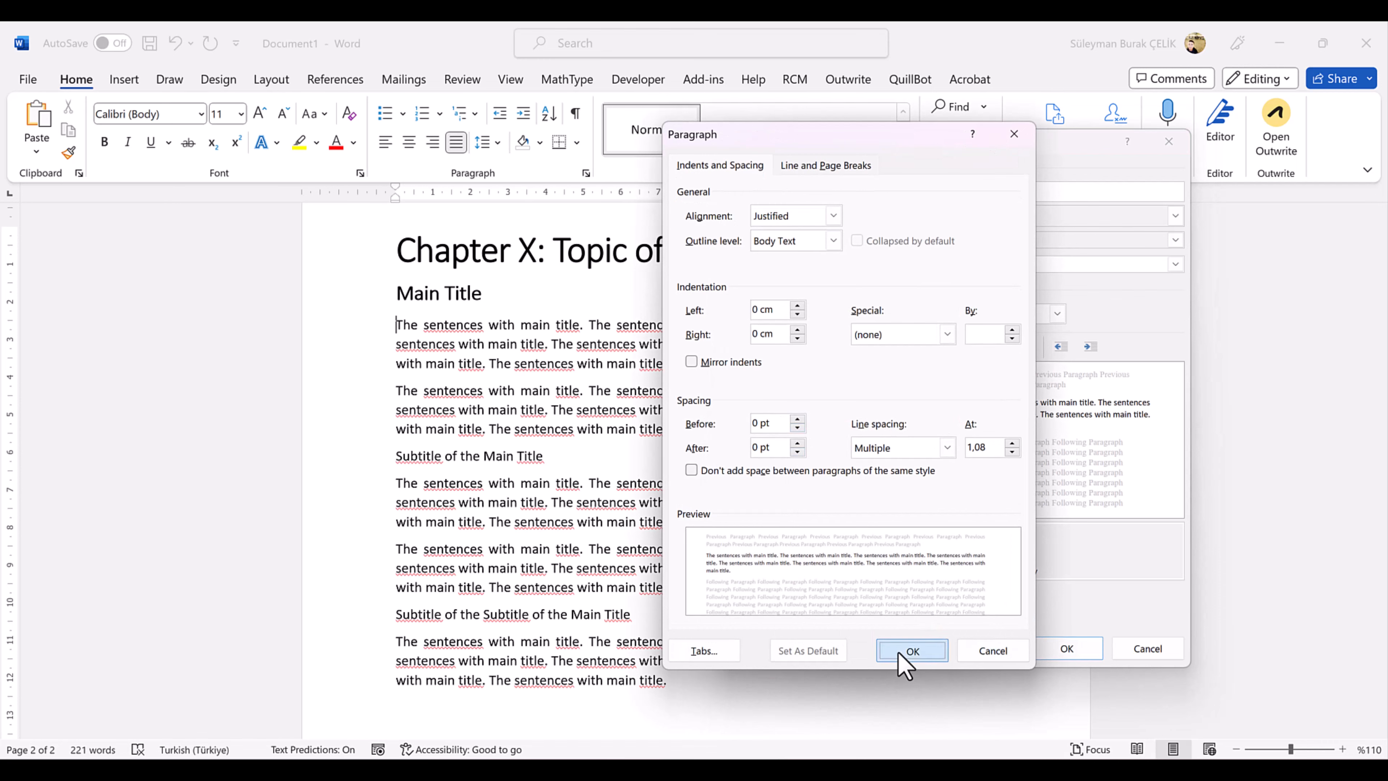
click(1054, 656)
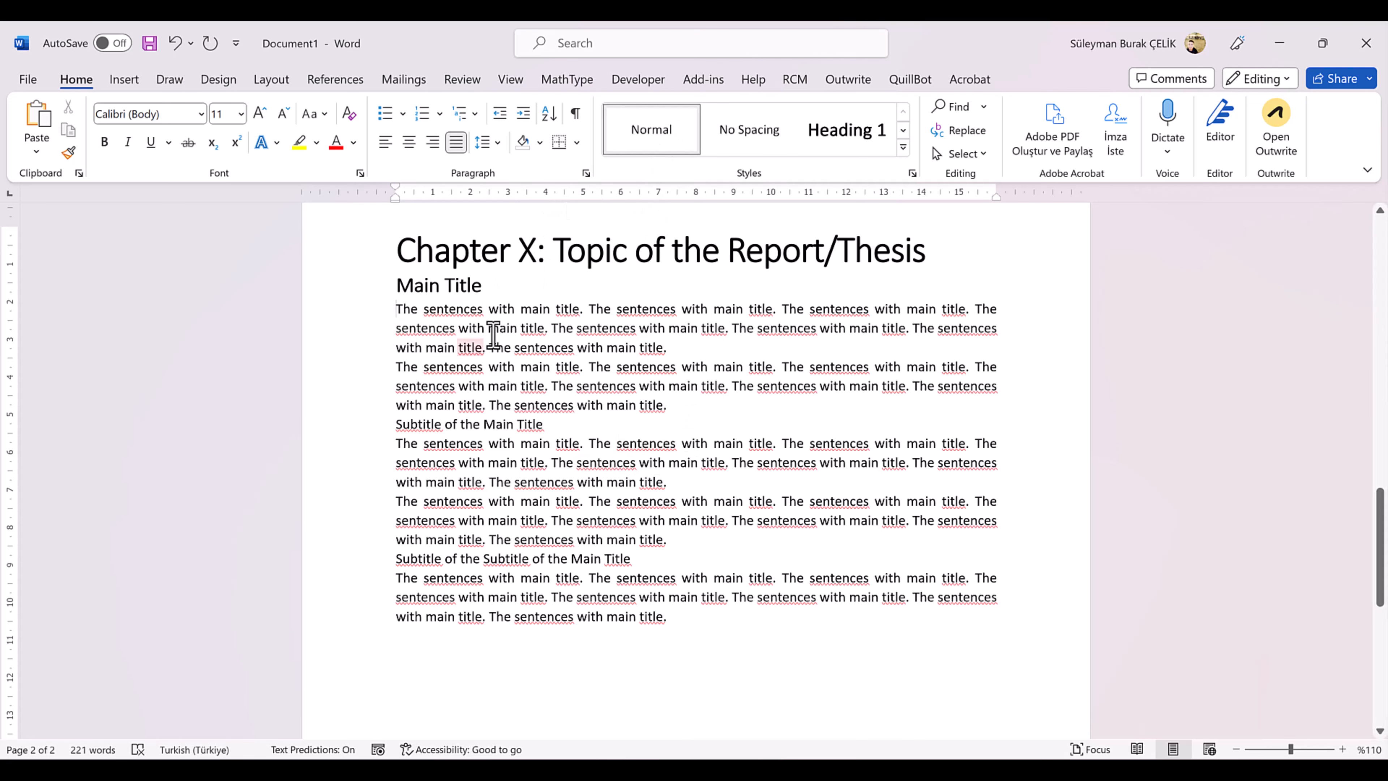
Set the Normal style's paragraph spacing to 6 pt before and 6 pt after, and save the style
right_click(659, 135)
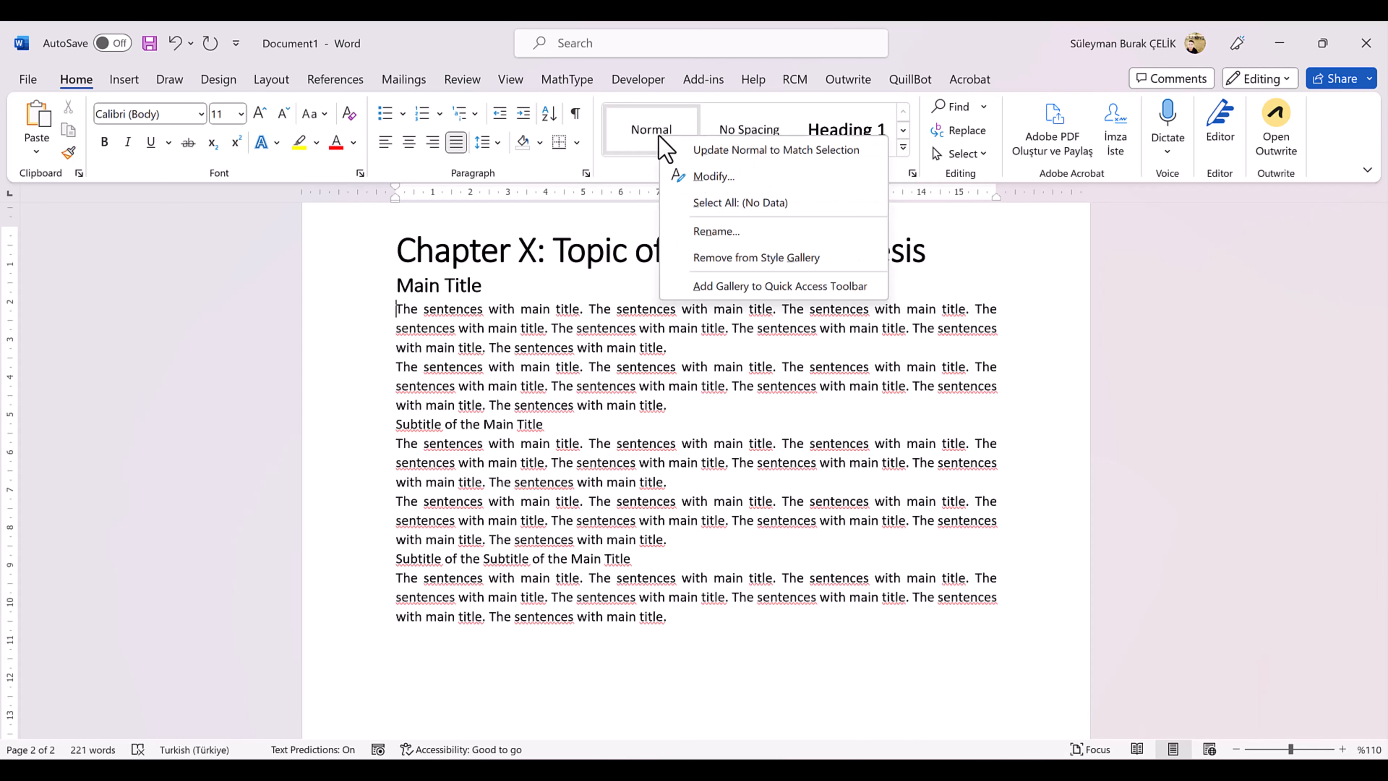
click(704, 176)
click(763, 649)
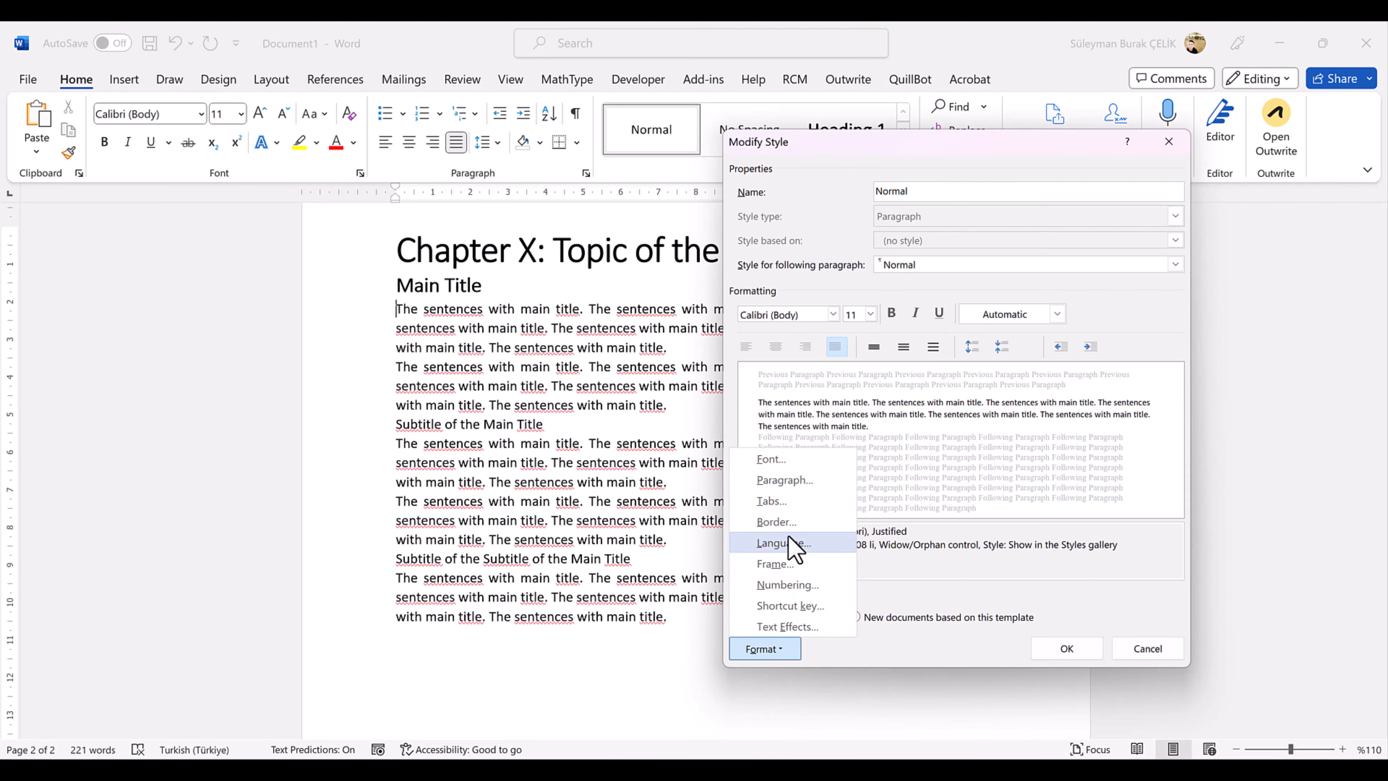
click(781, 481)
click(797, 418)
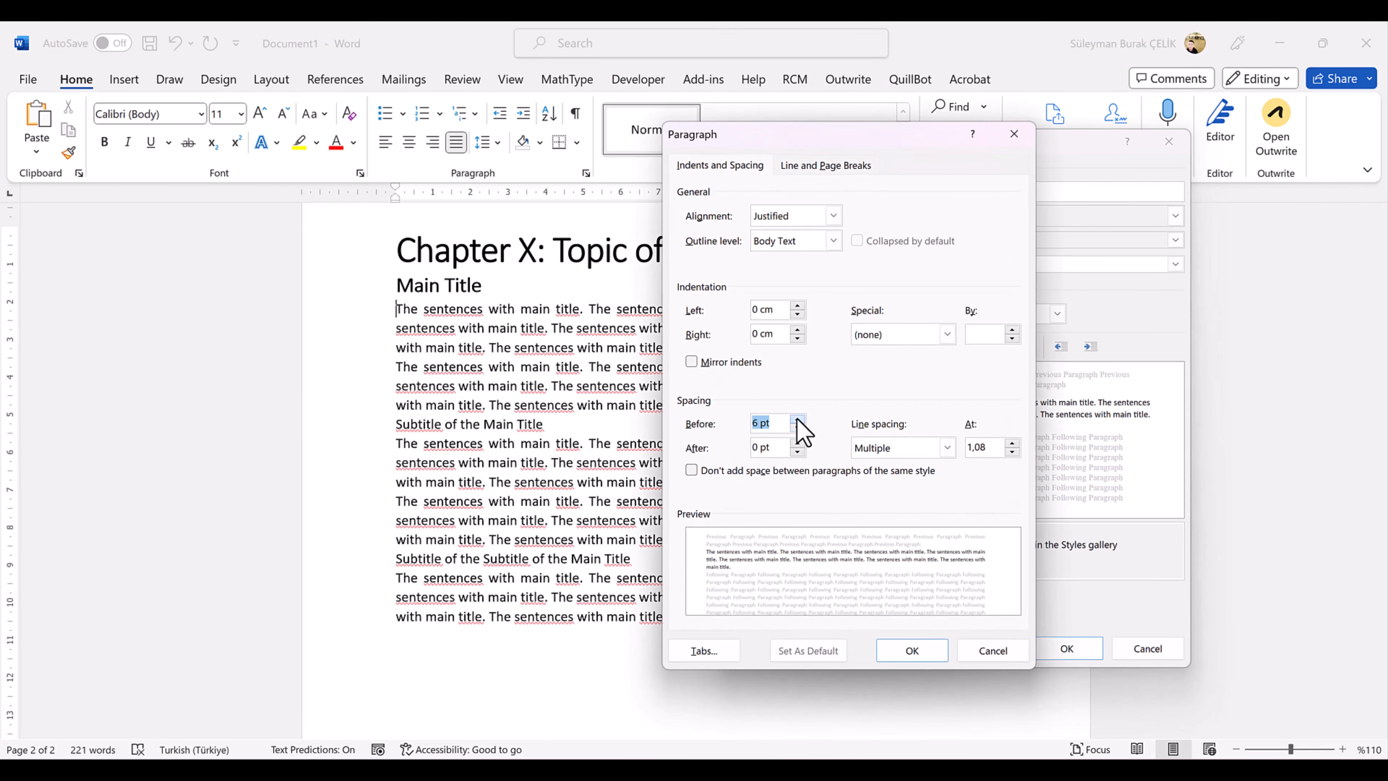
click(797, 441)
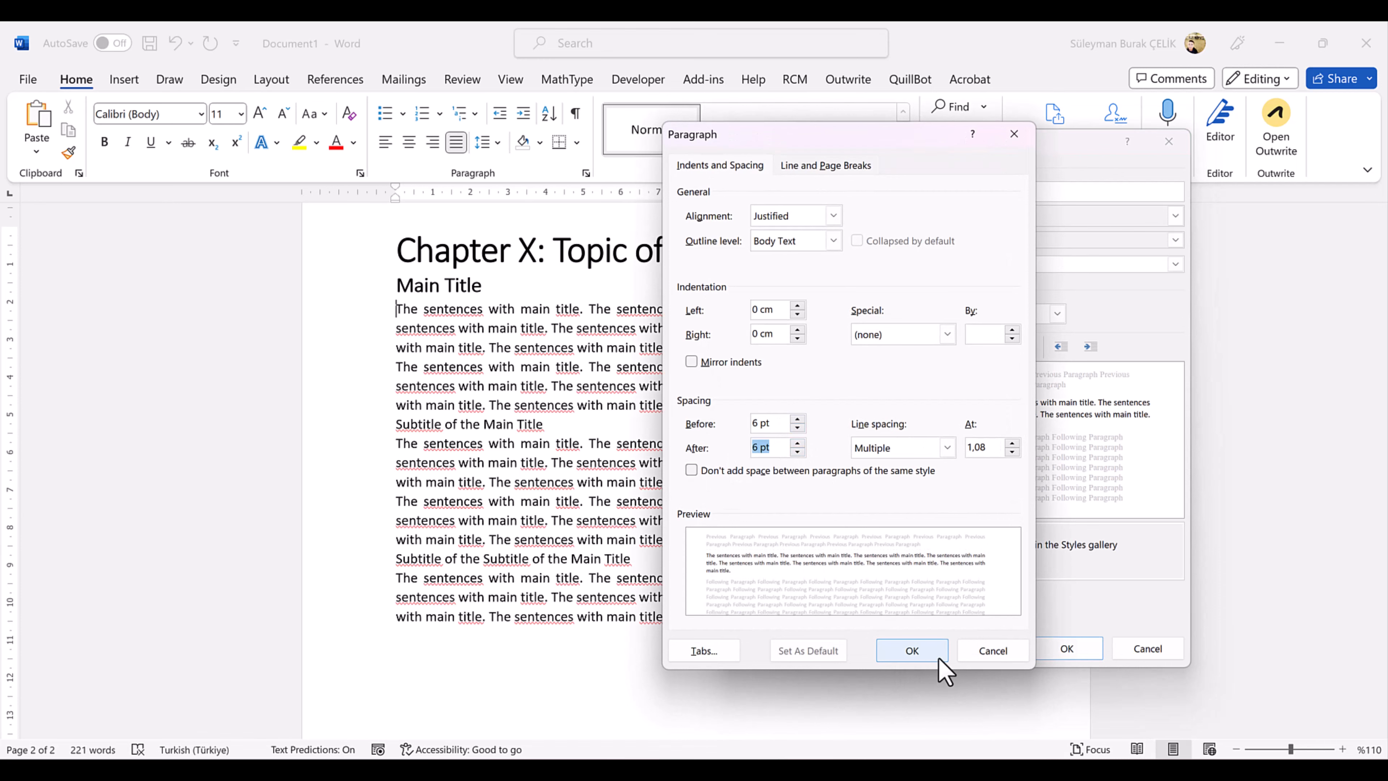
click(917, 656)
click(1068, 648)
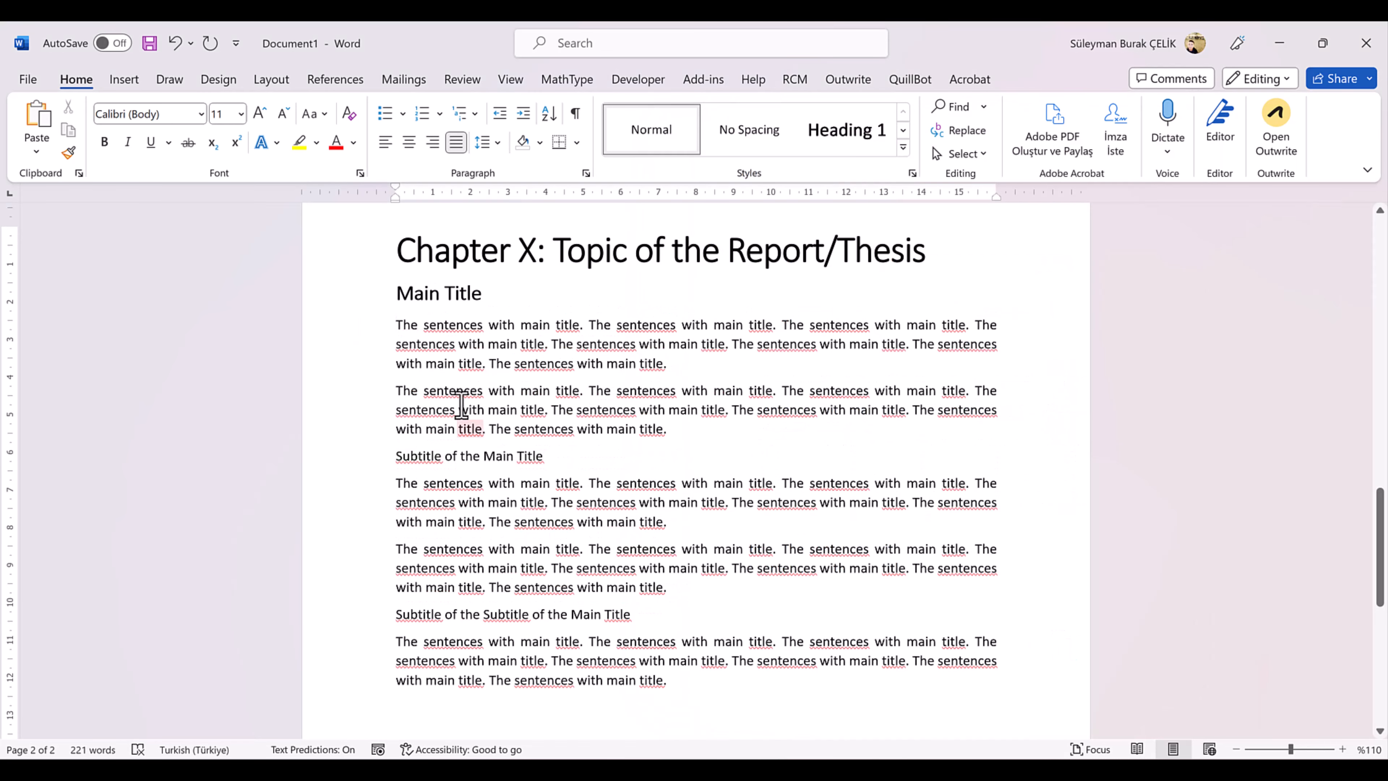
click(348, 293)
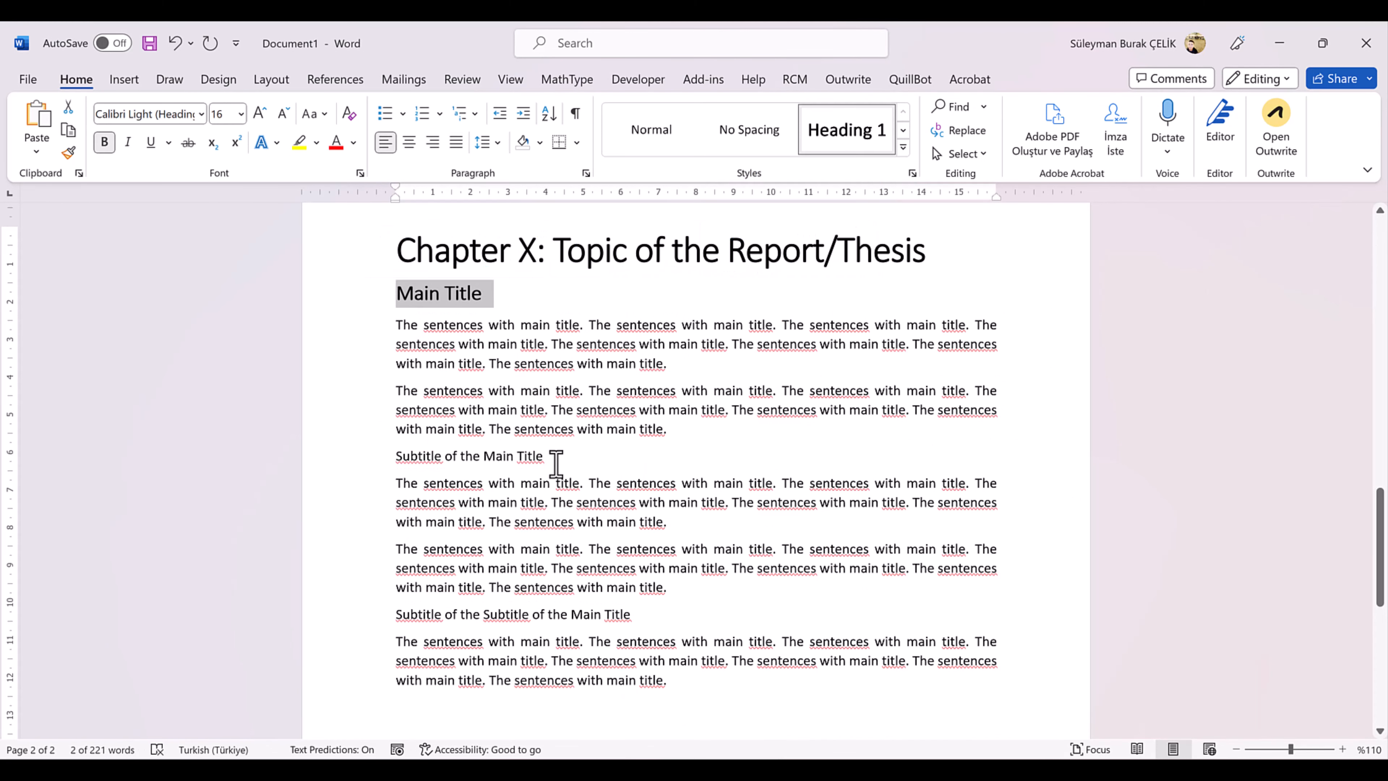
Apply the Heading 2 style to the "Subtitle of the Main Title" line
drag(556, 464, 375, 458)
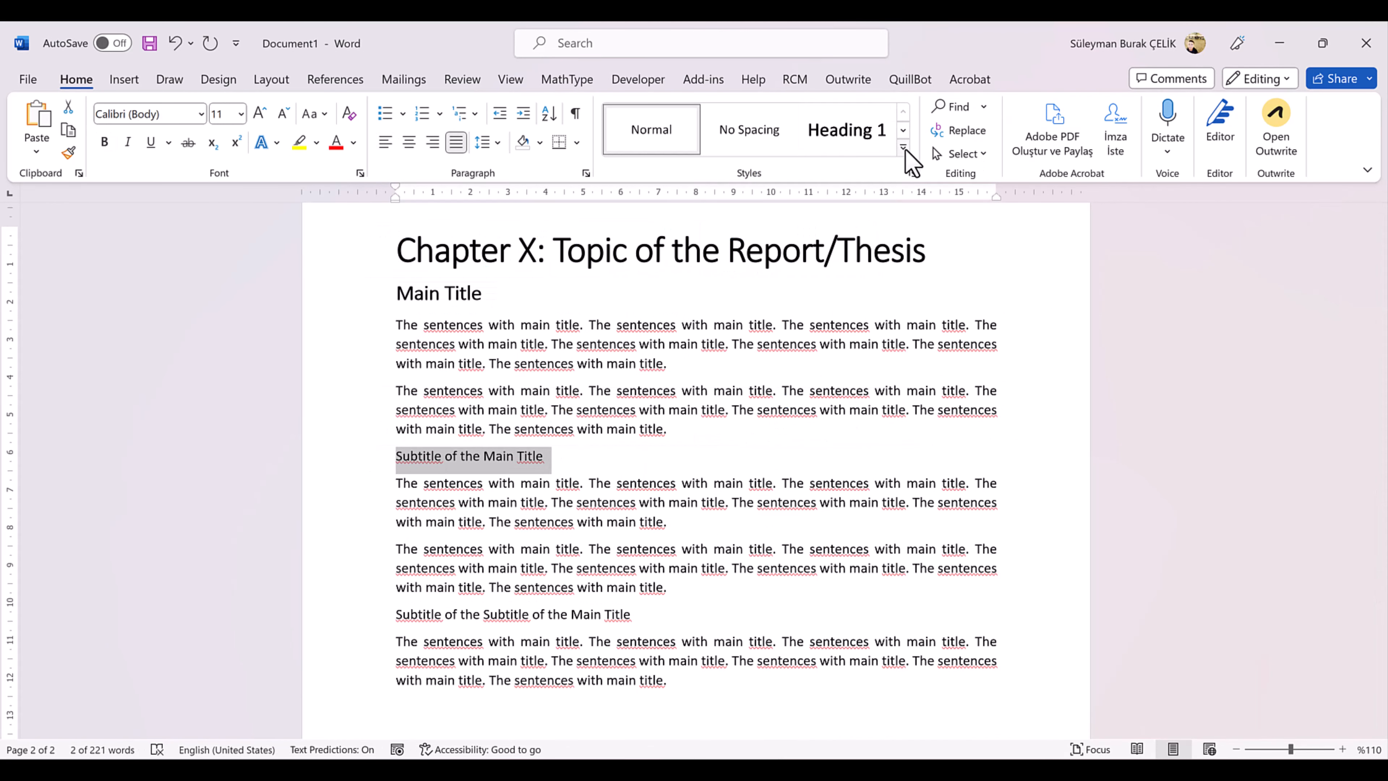
click(904, 150)
click(938, 137)
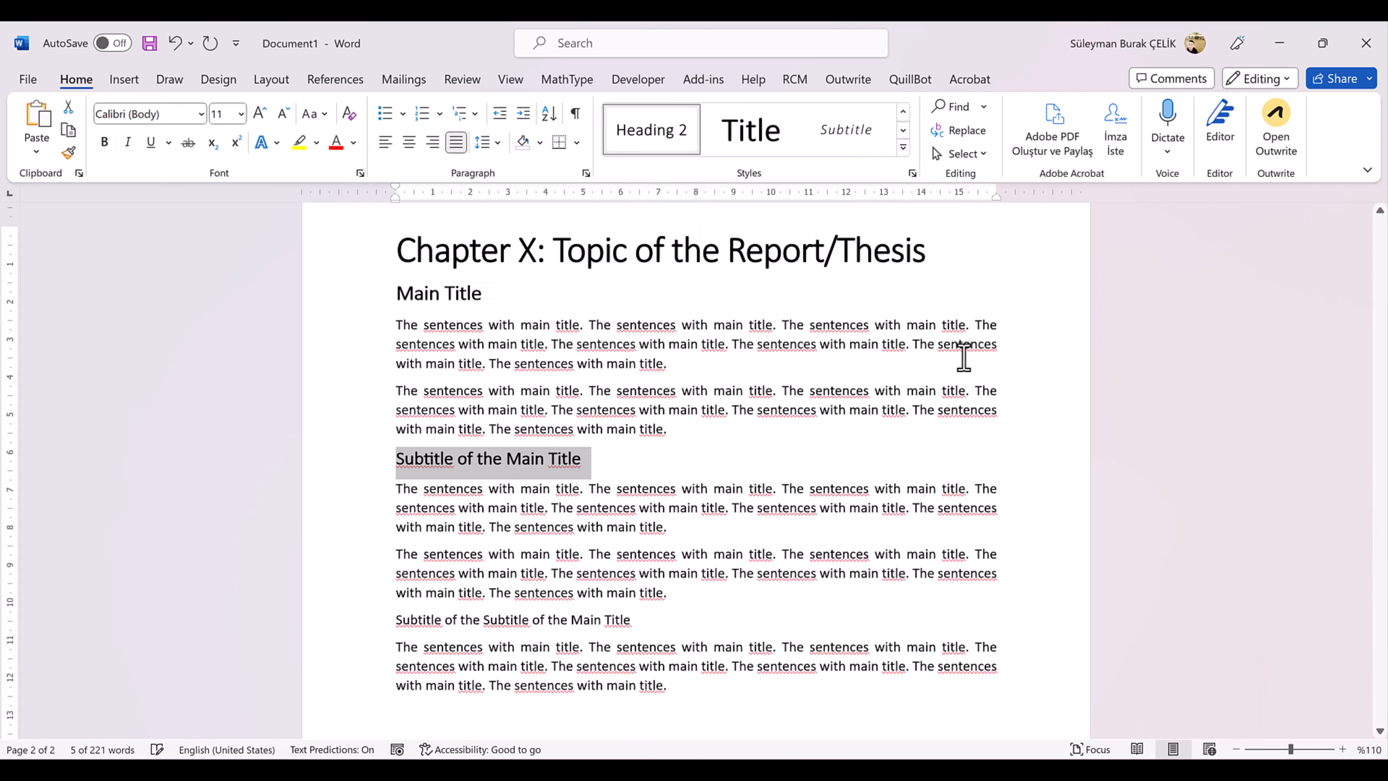
click(576, 526)
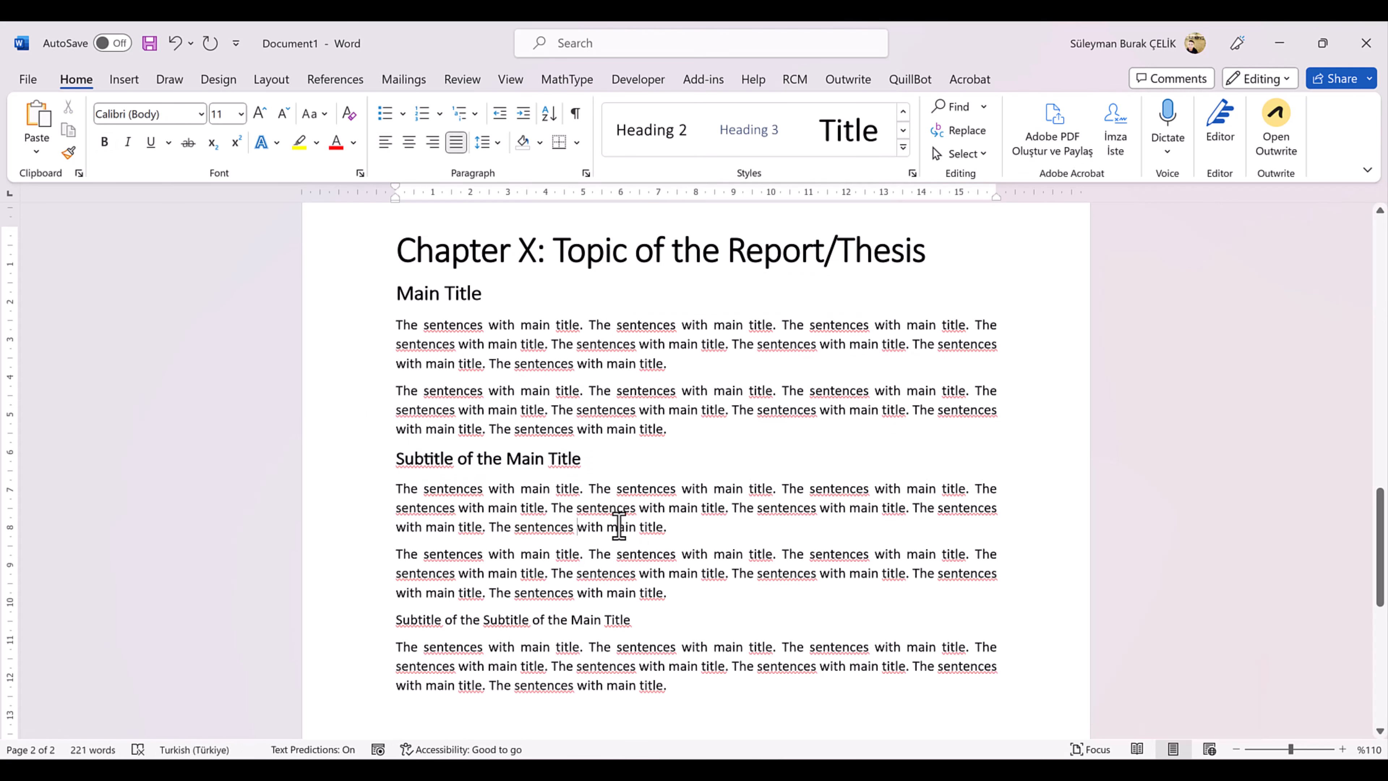
Apply the Subtitle style to the "Subtitle of the Subtitle of the Main Title" line
scroll(618, 526, down, 2)
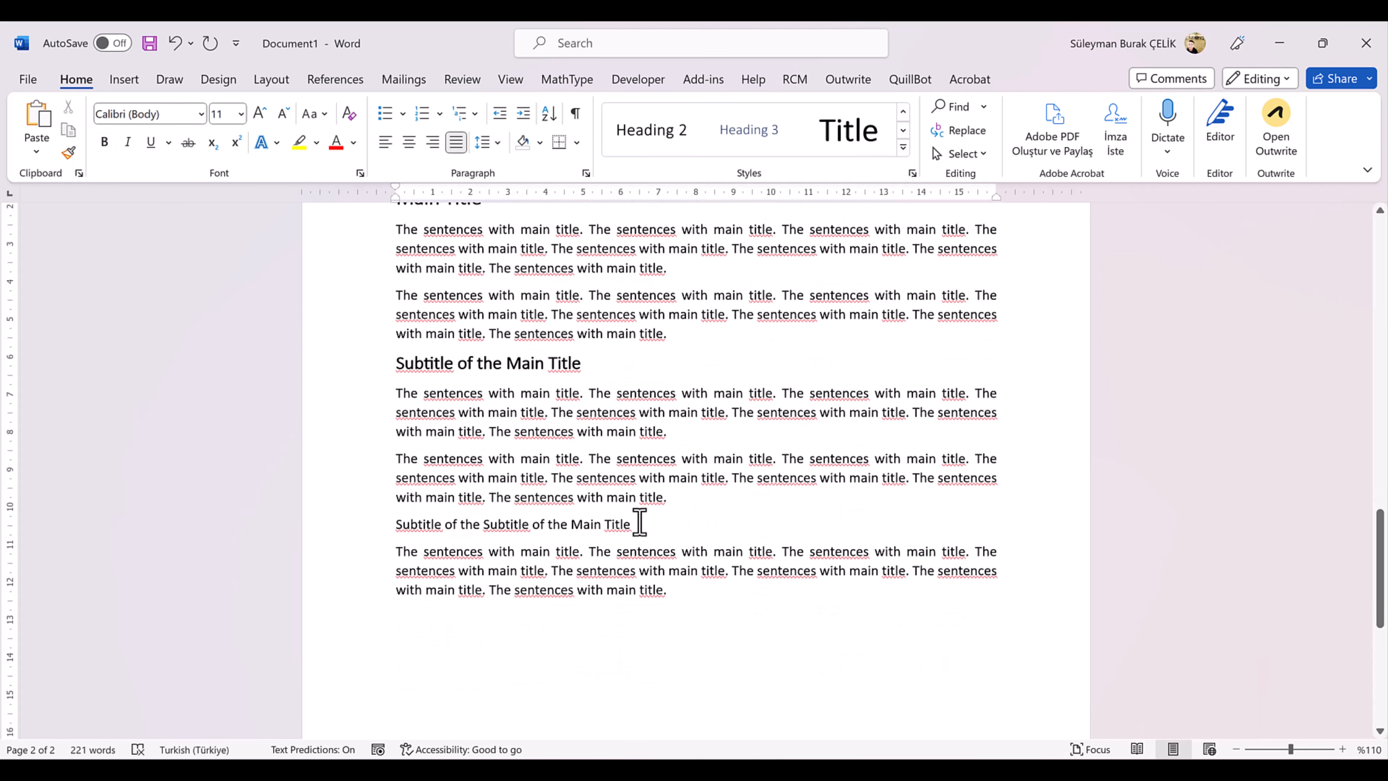
drag(640, 524, 405, 523)
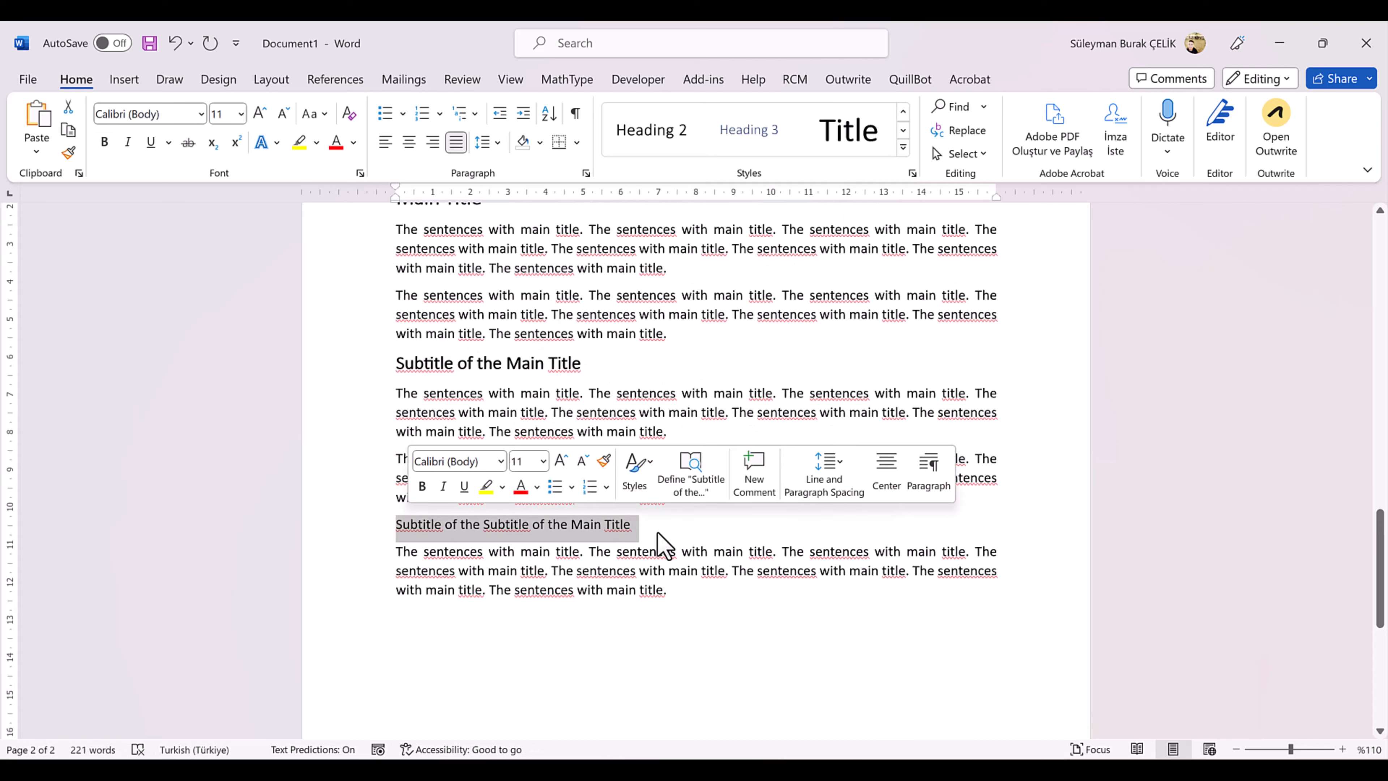
click(904, 147)
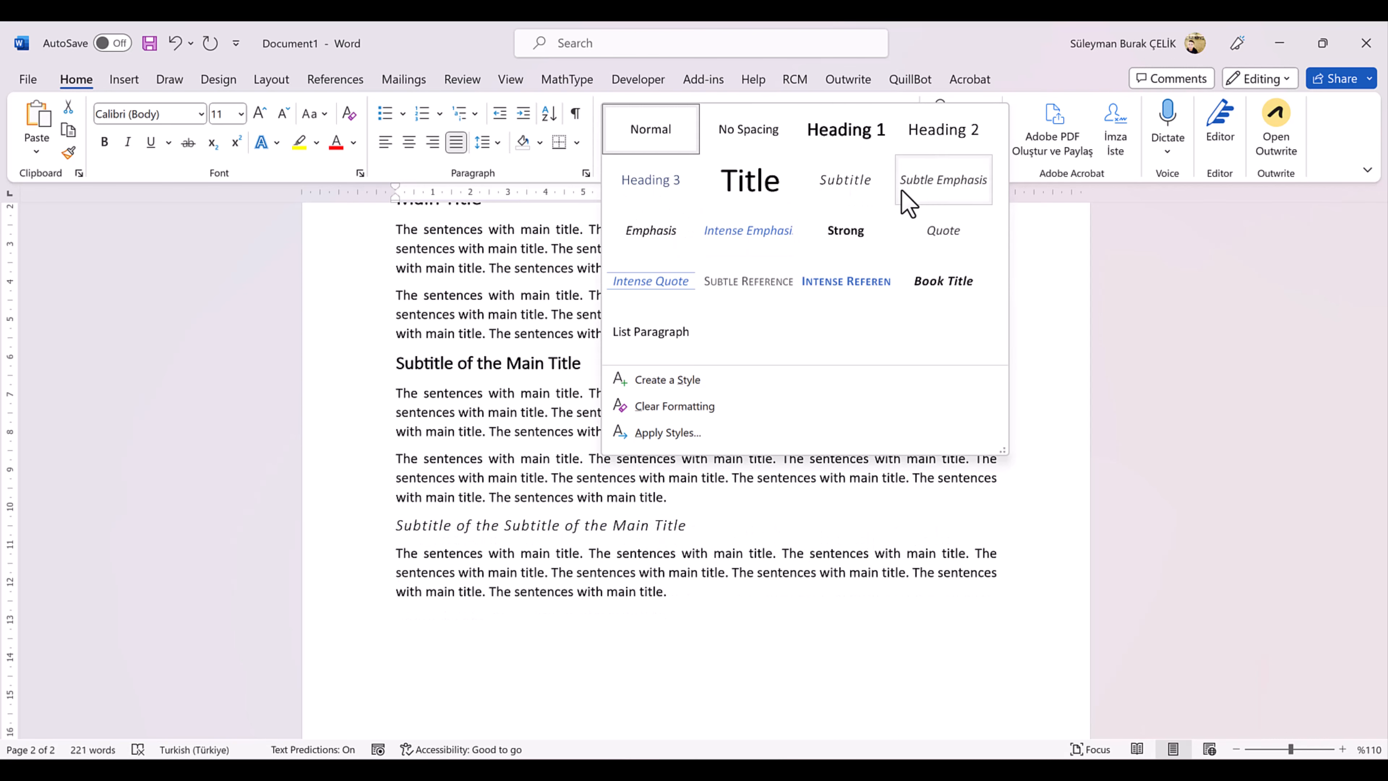
click(859, 191)
click(678, 587)
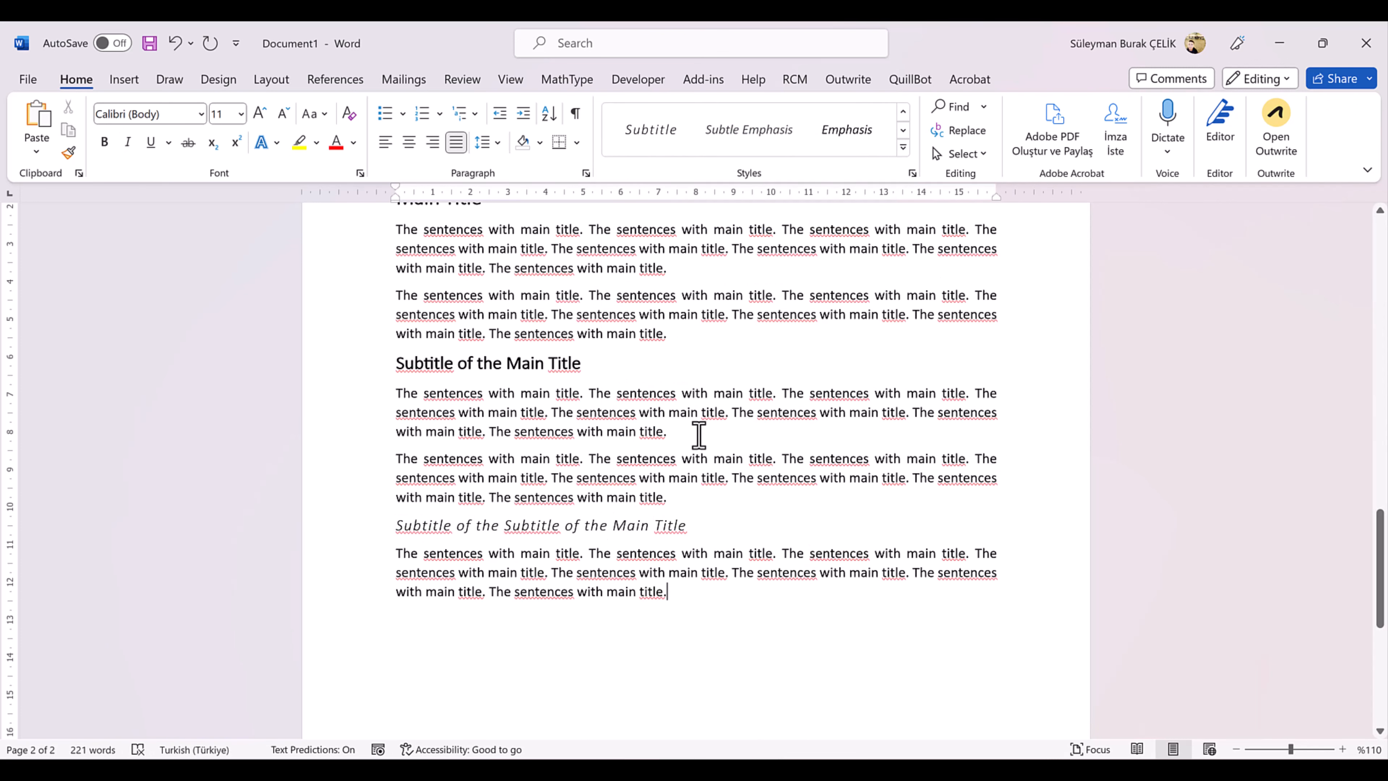
Number the "Main Title" heading as 1. and shift the number flush with the page's left text margin
scroll(698, 435, up, 6)
scroll(691, 427, down, 4)
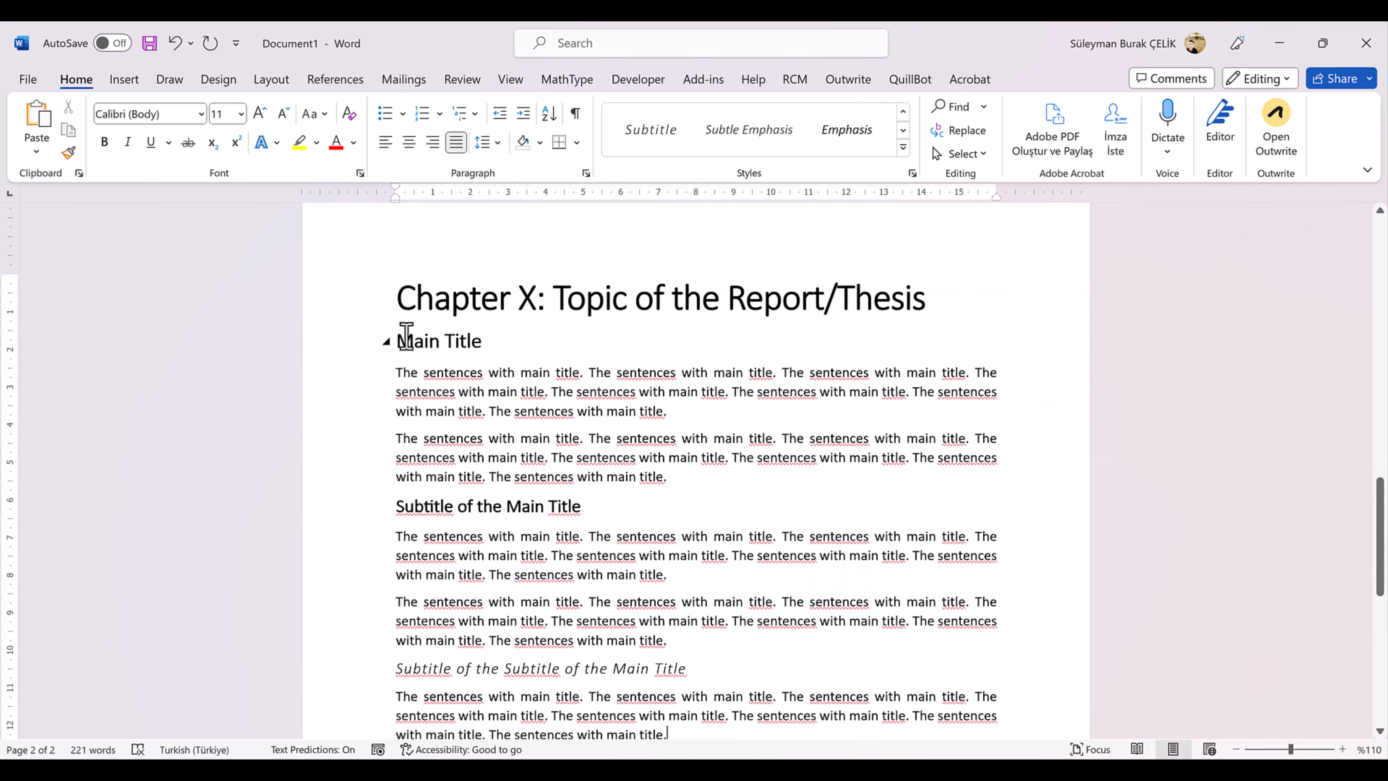
click(398, 340)
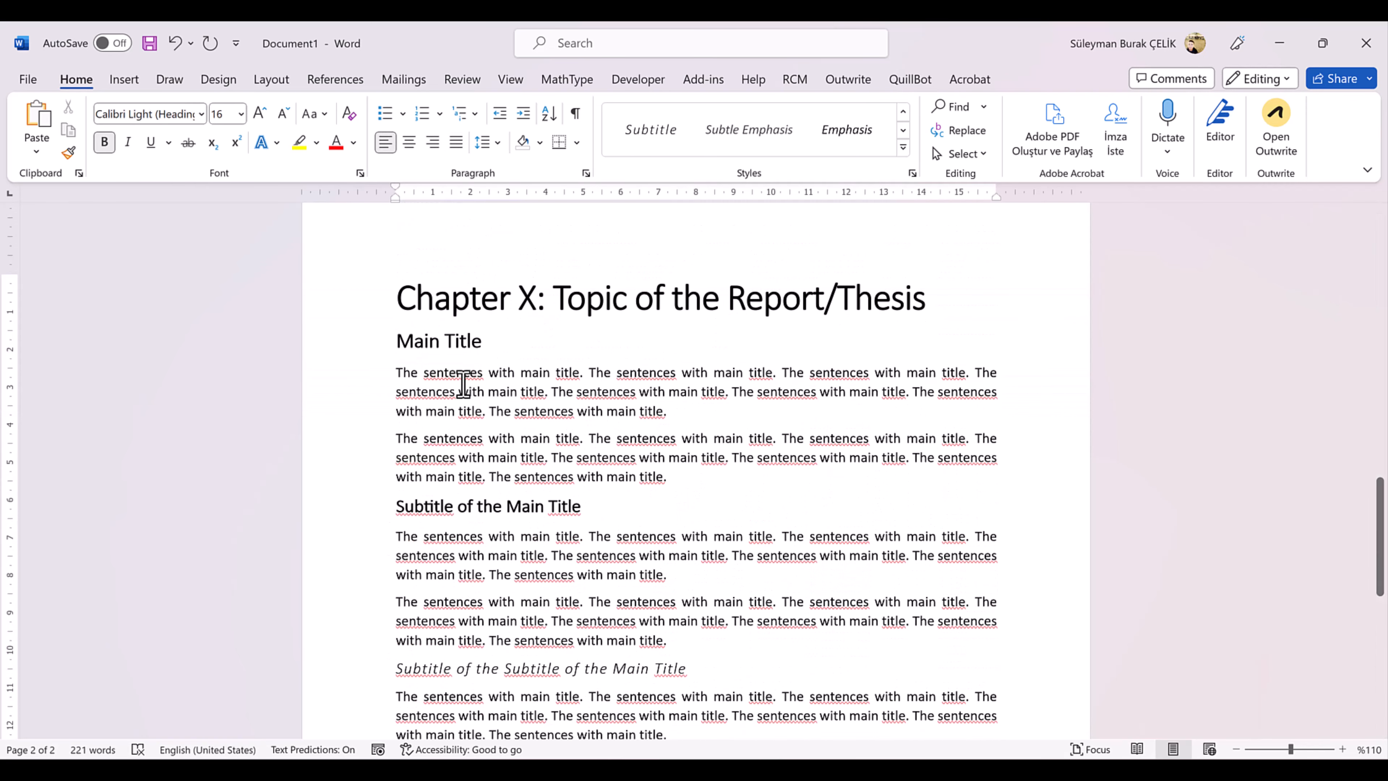
text(1.)
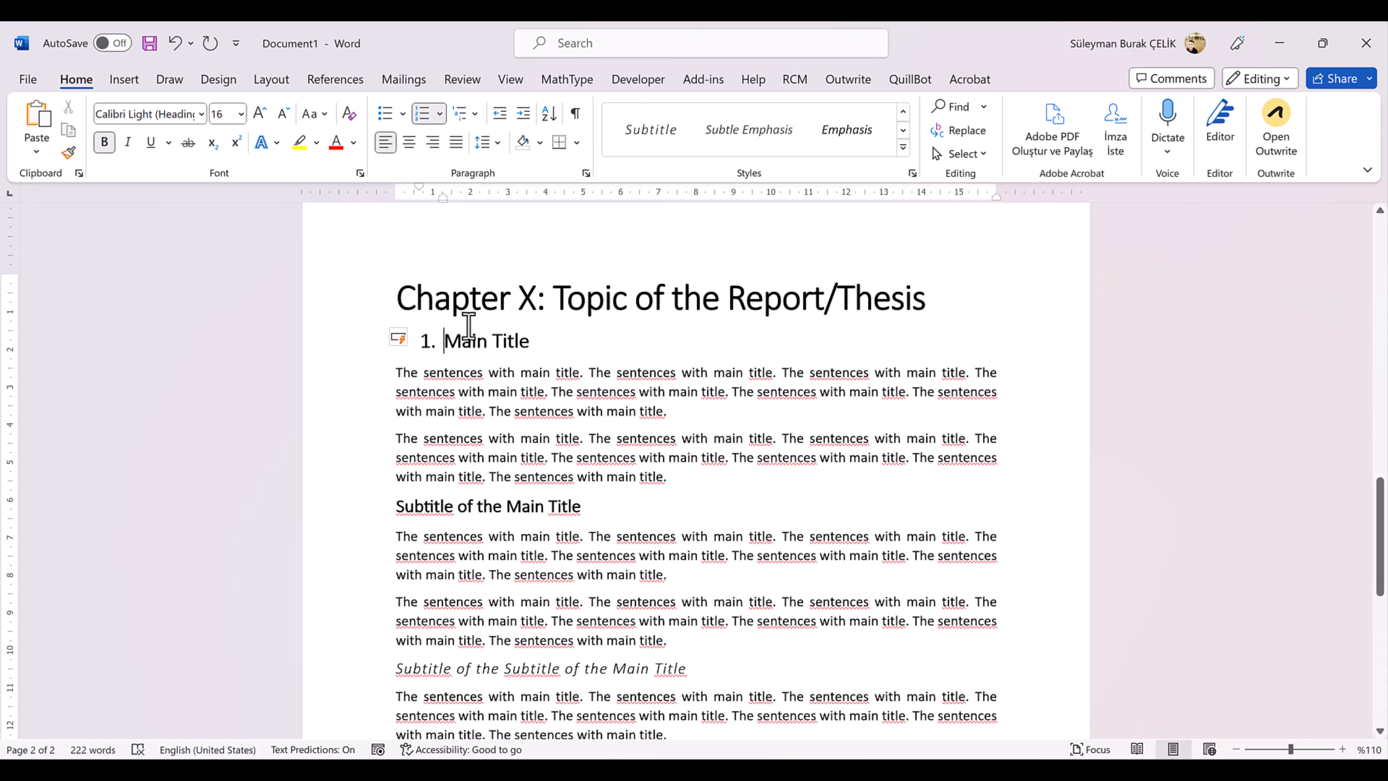
click(428, 343)
drag(419, 344, 396, 350)
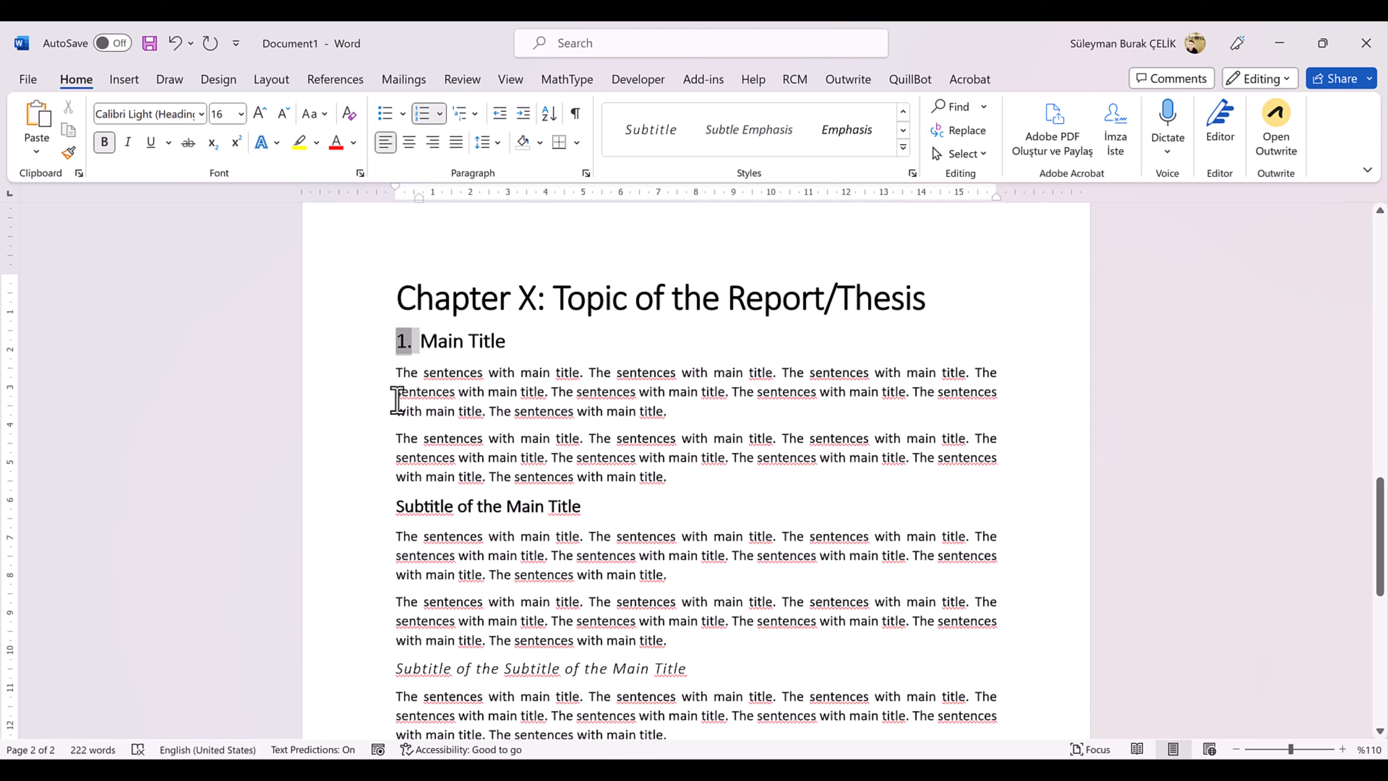
click(517, 343)
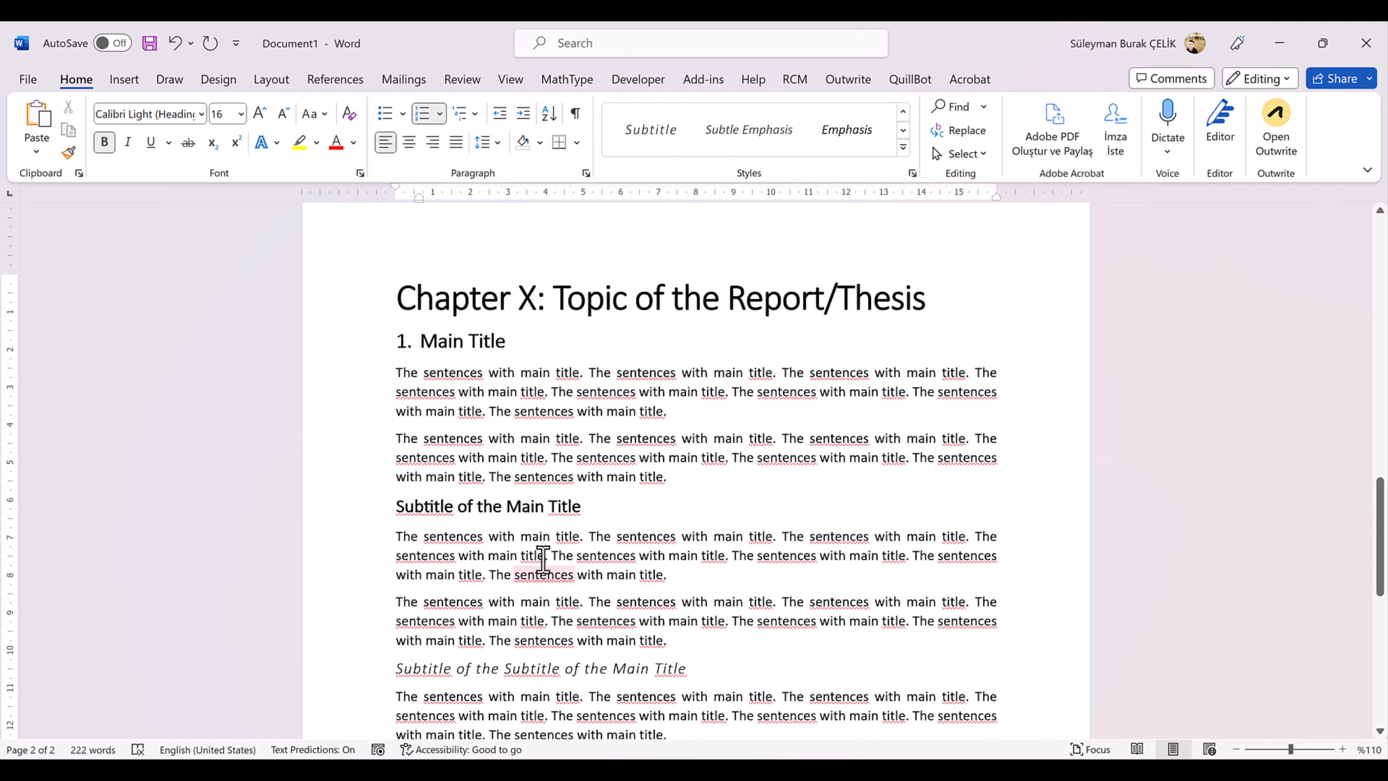
Number "Subtitle of the Main Title" as 1.1. and "Subtitle of the Subtitle of the Main Title" as 1.1.1
click(399, 501)
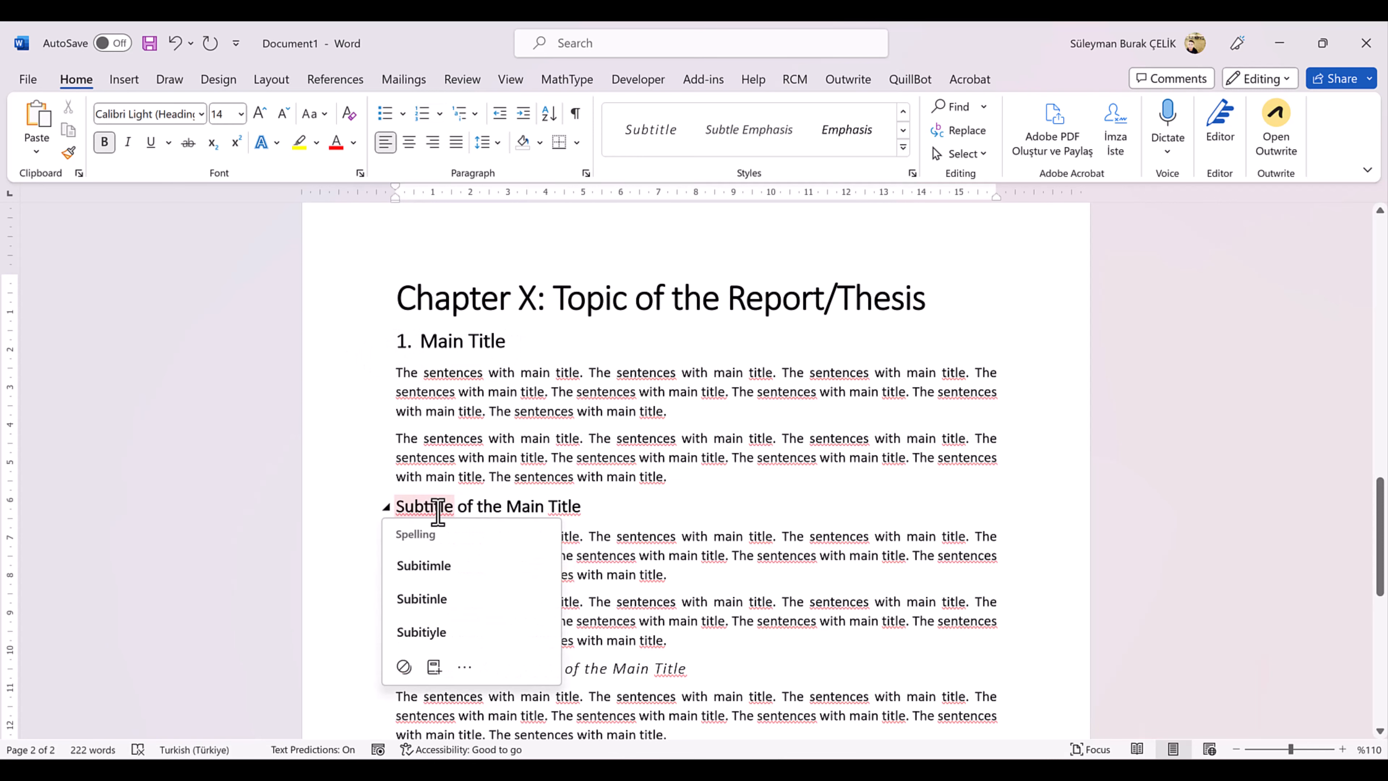
text(1.1.)
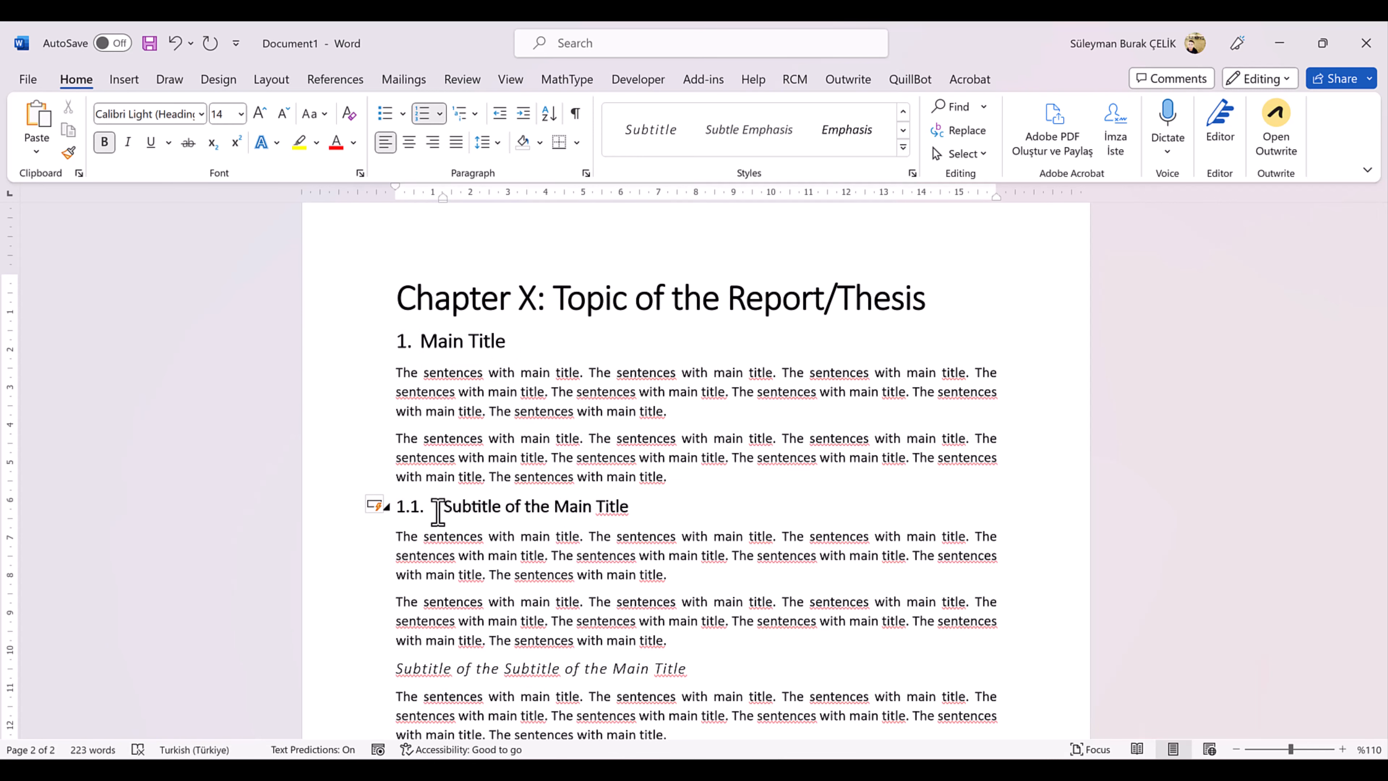
scroll(484, 505, down, 5)
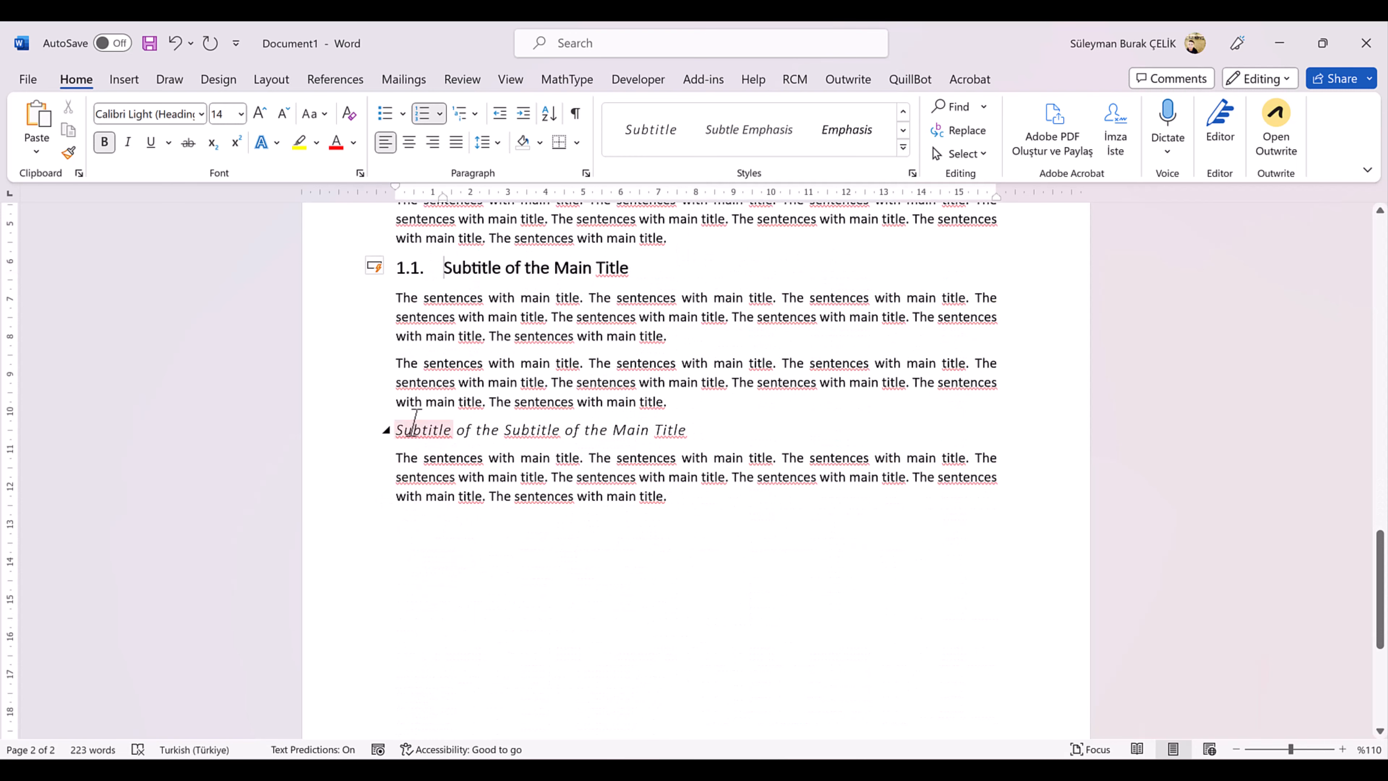
click(399, 429)
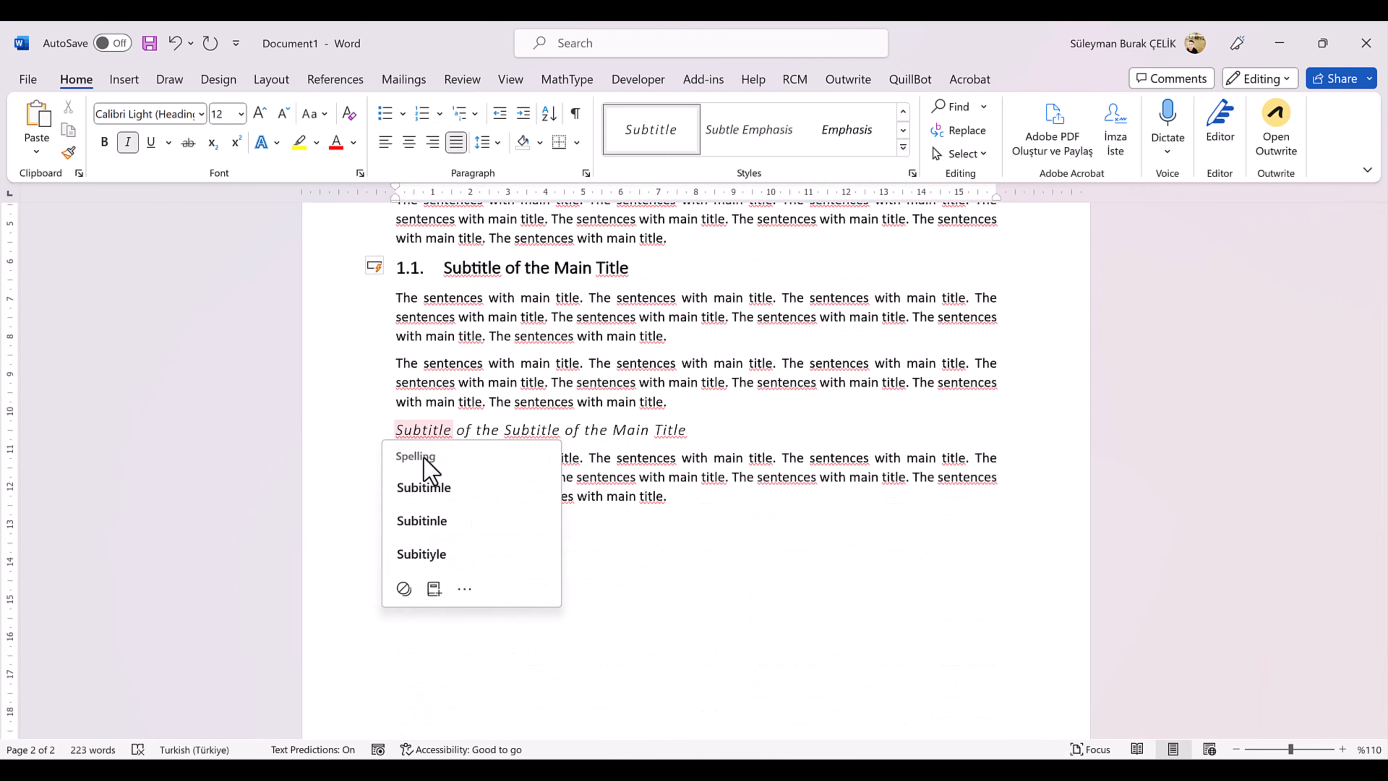
text(1.1.1.)
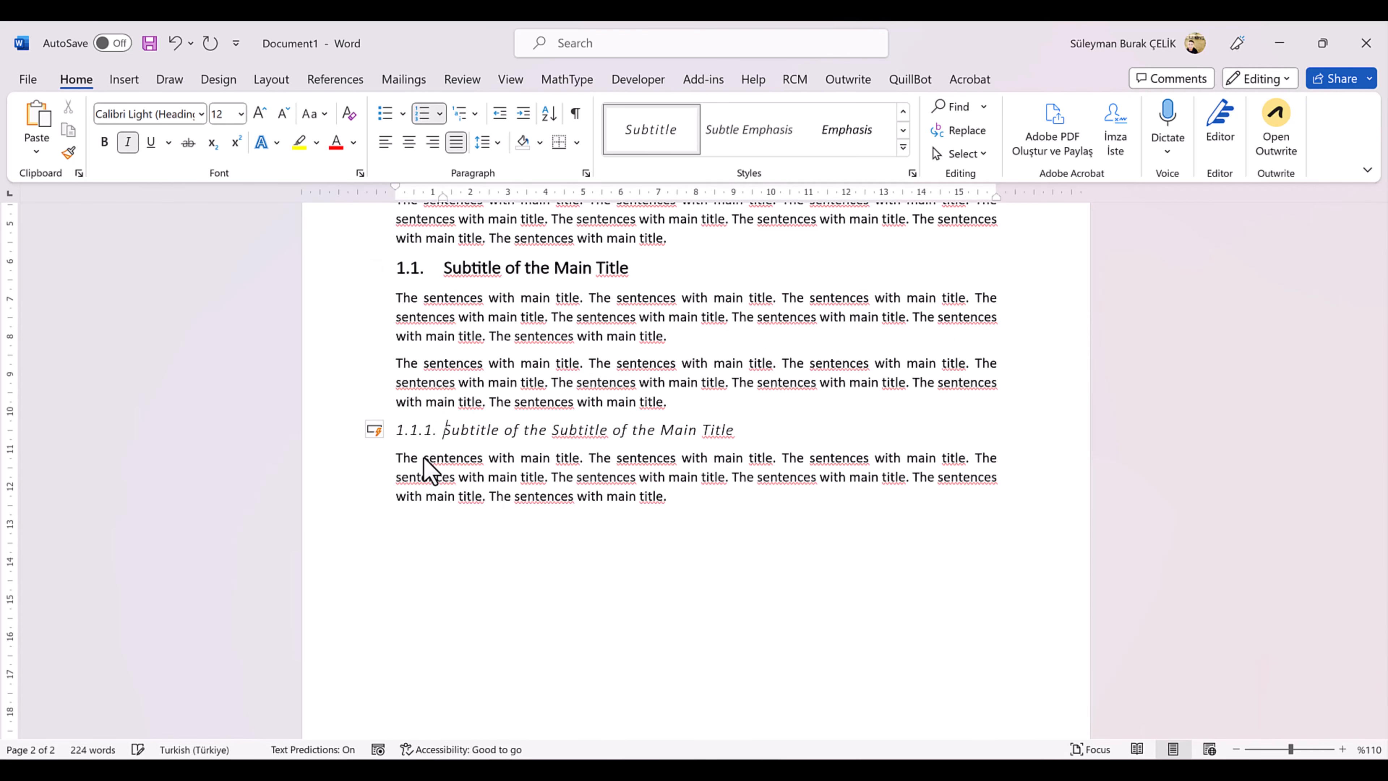
Set the text indent of the 1.1. heading's numbering level to 1 cm
scroll(502, 443, up, 3)
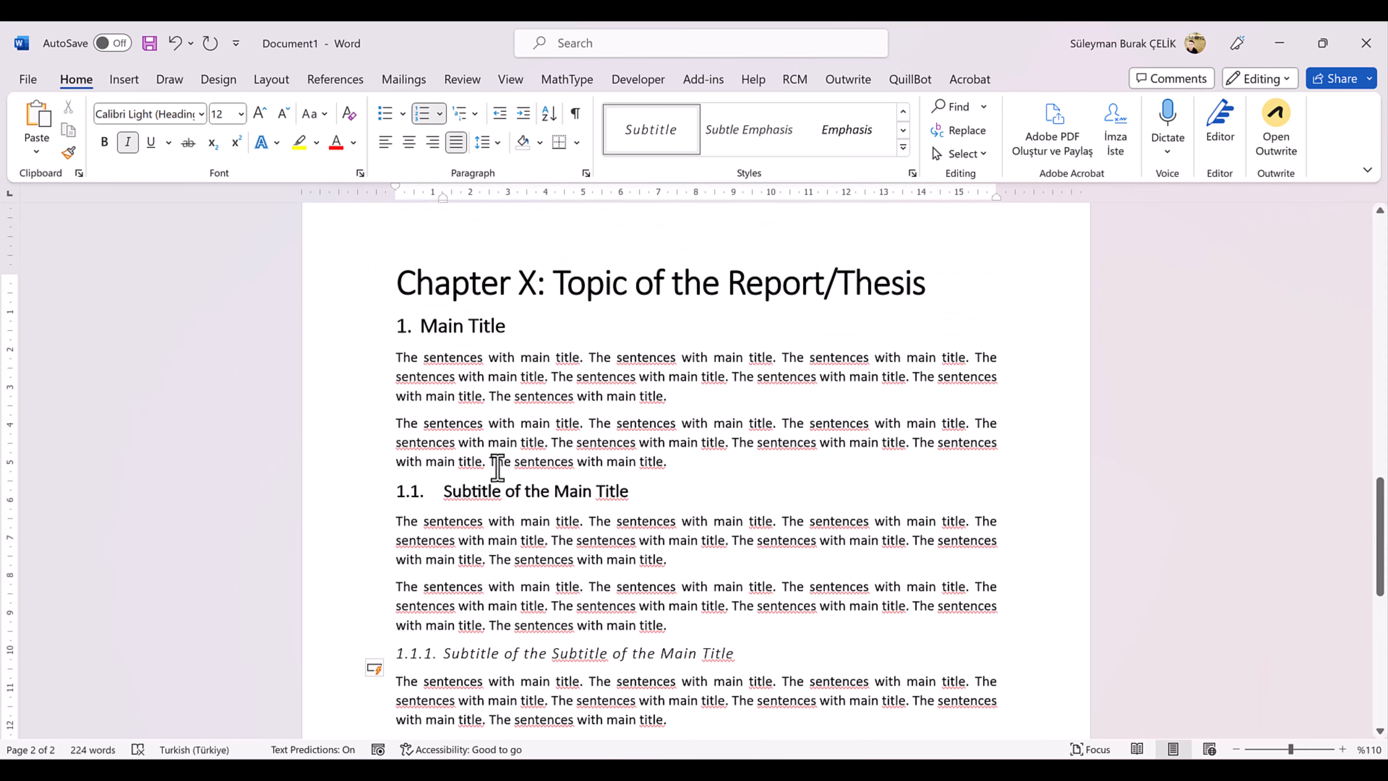
right_click(414, 411)
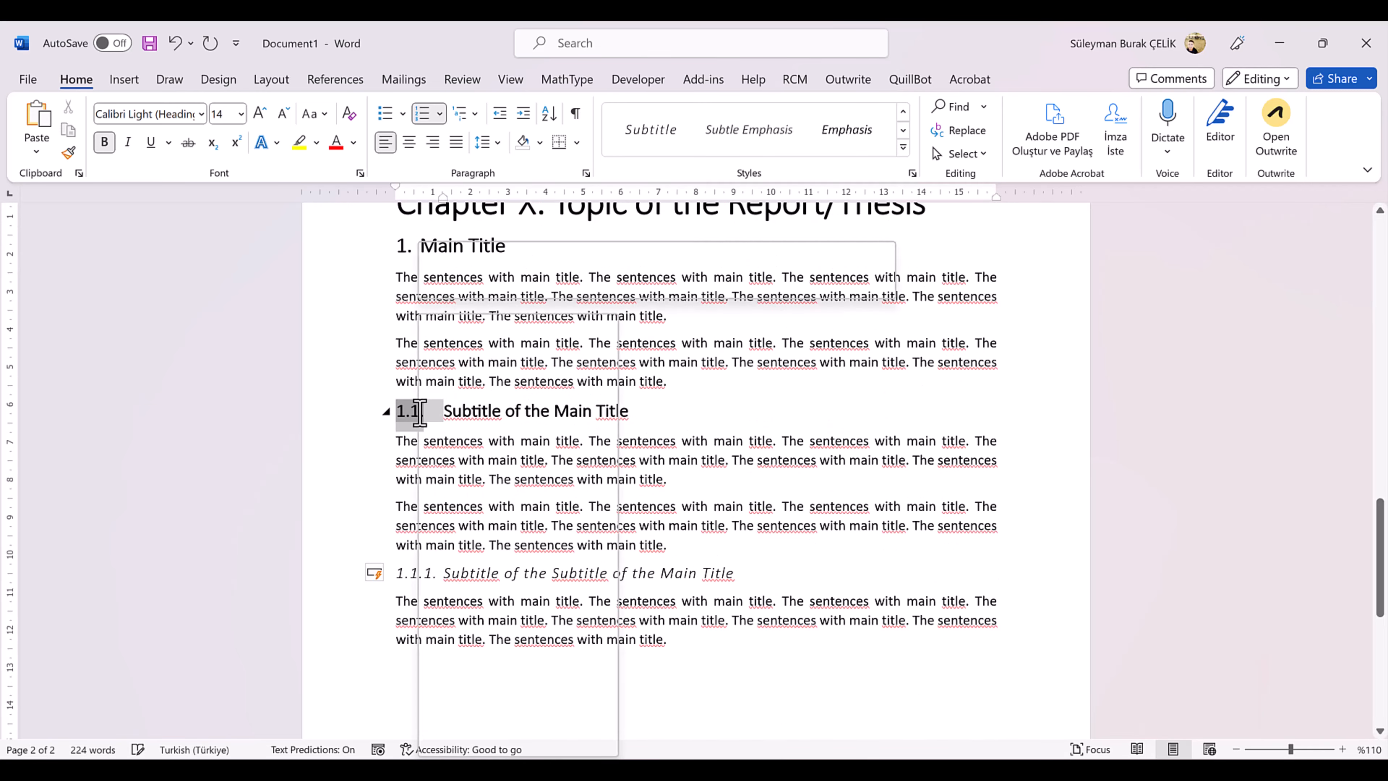
click(465, 473)
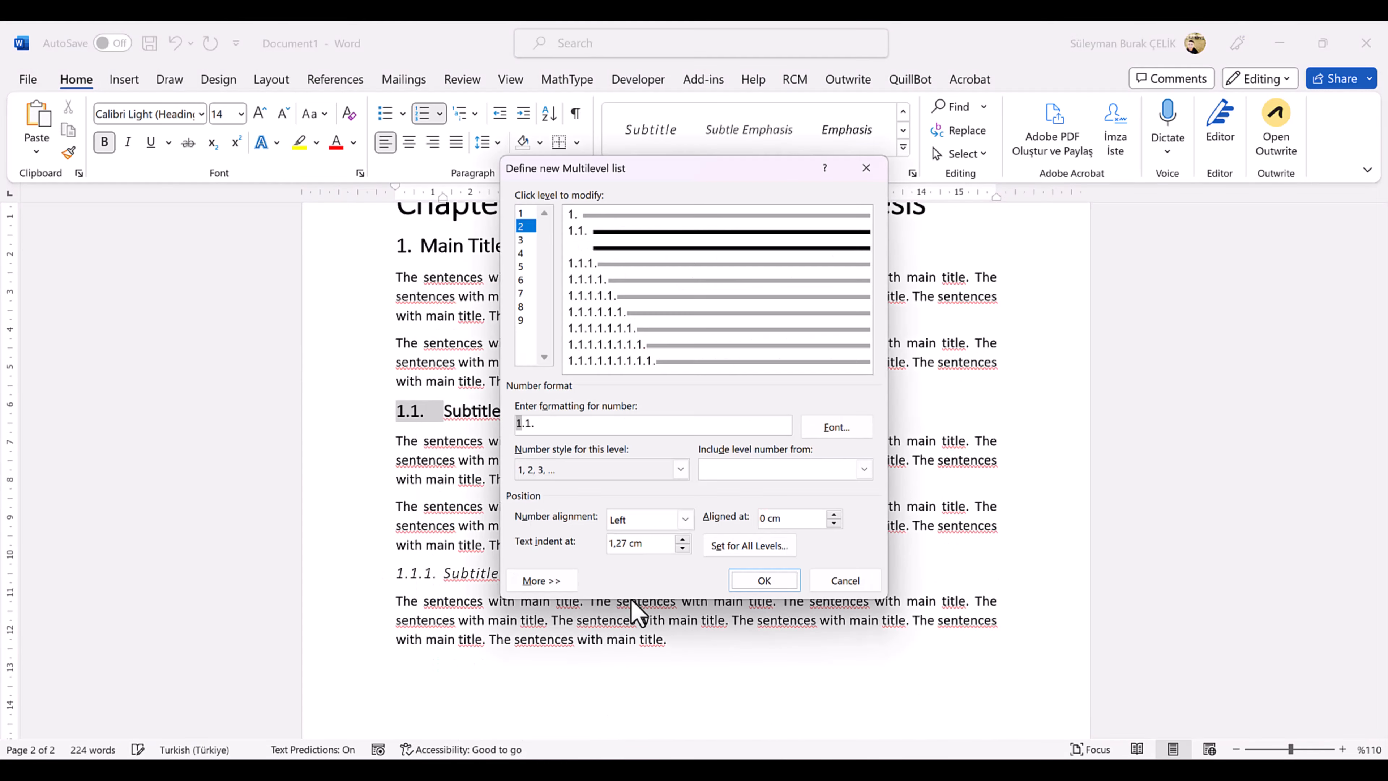
click(682, 547)
click(682, 548)
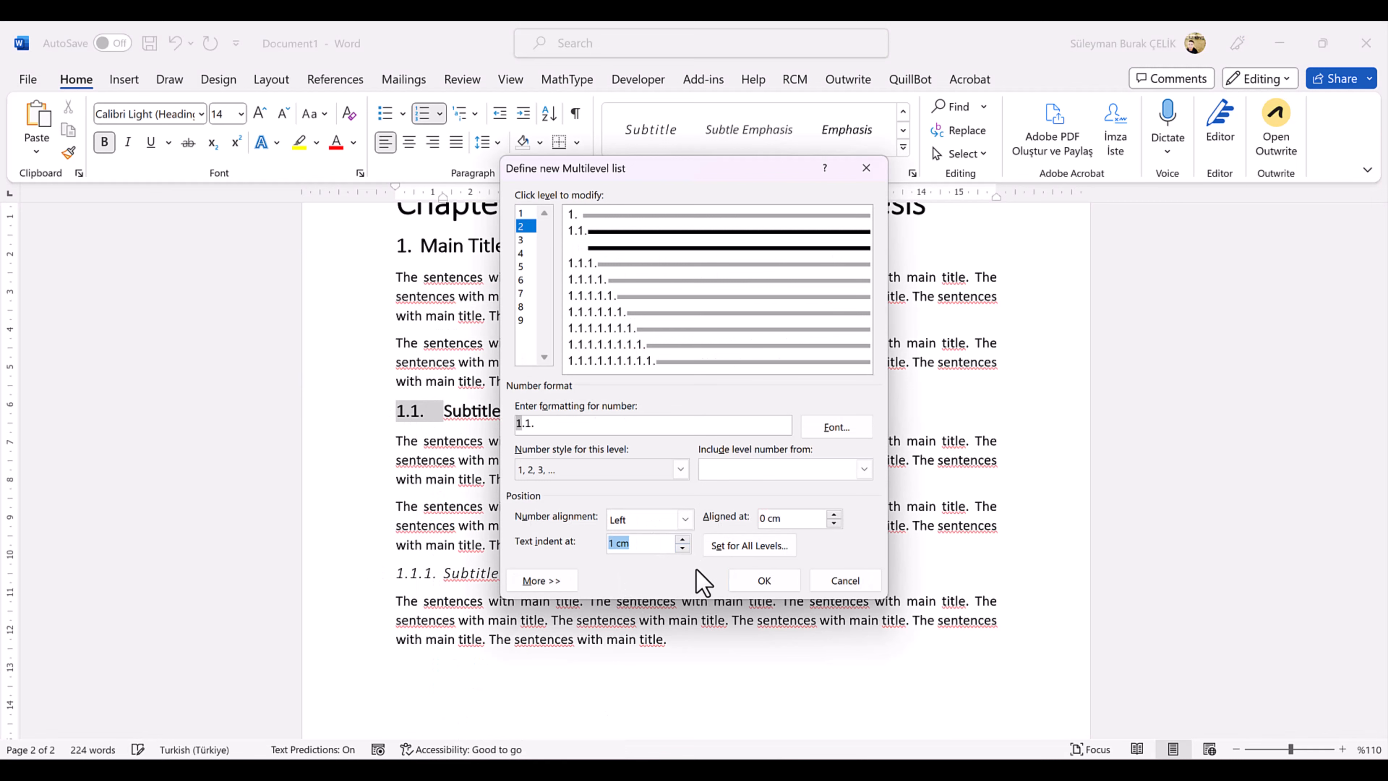
click(764, 580)
scroll(485, 554, up, 3)
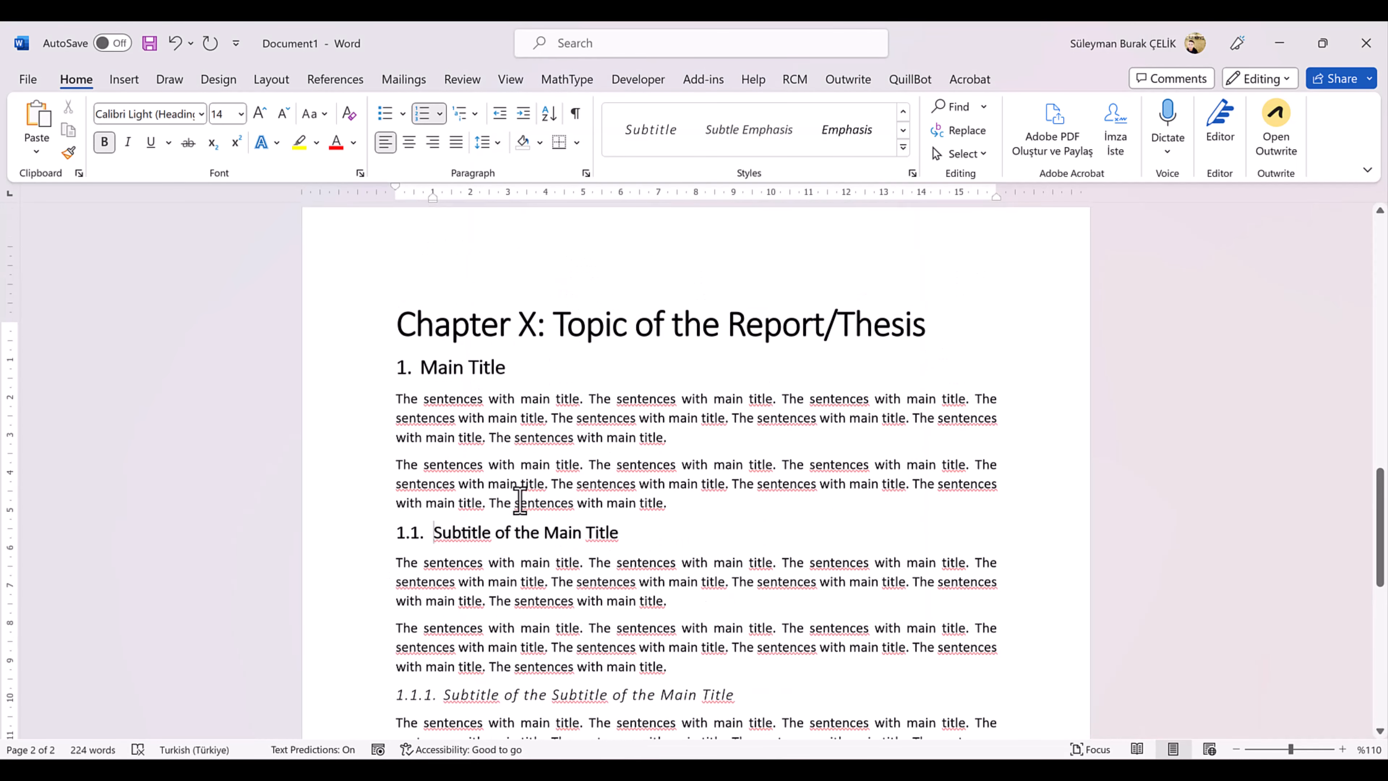
scroll(496, 520, down, 4)
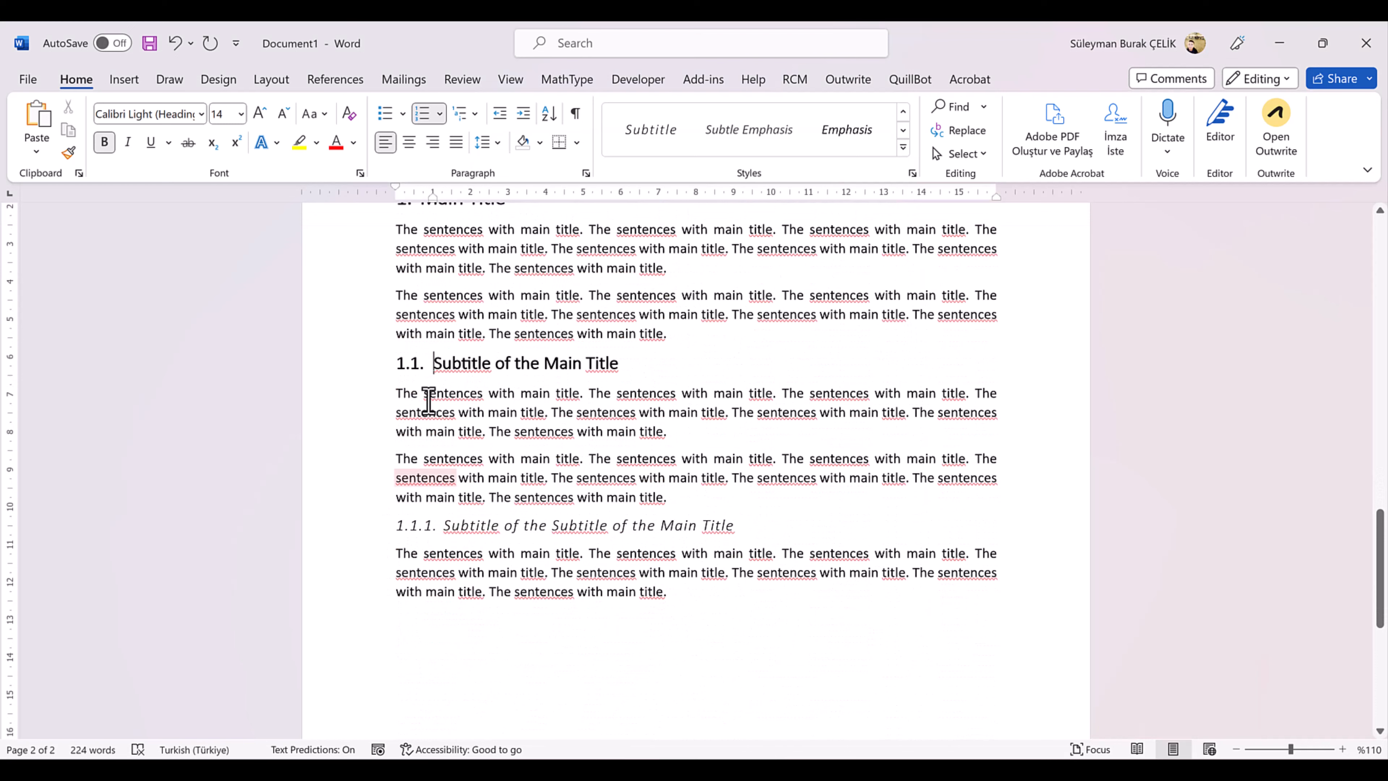
scroll(415, 301, up, 3)
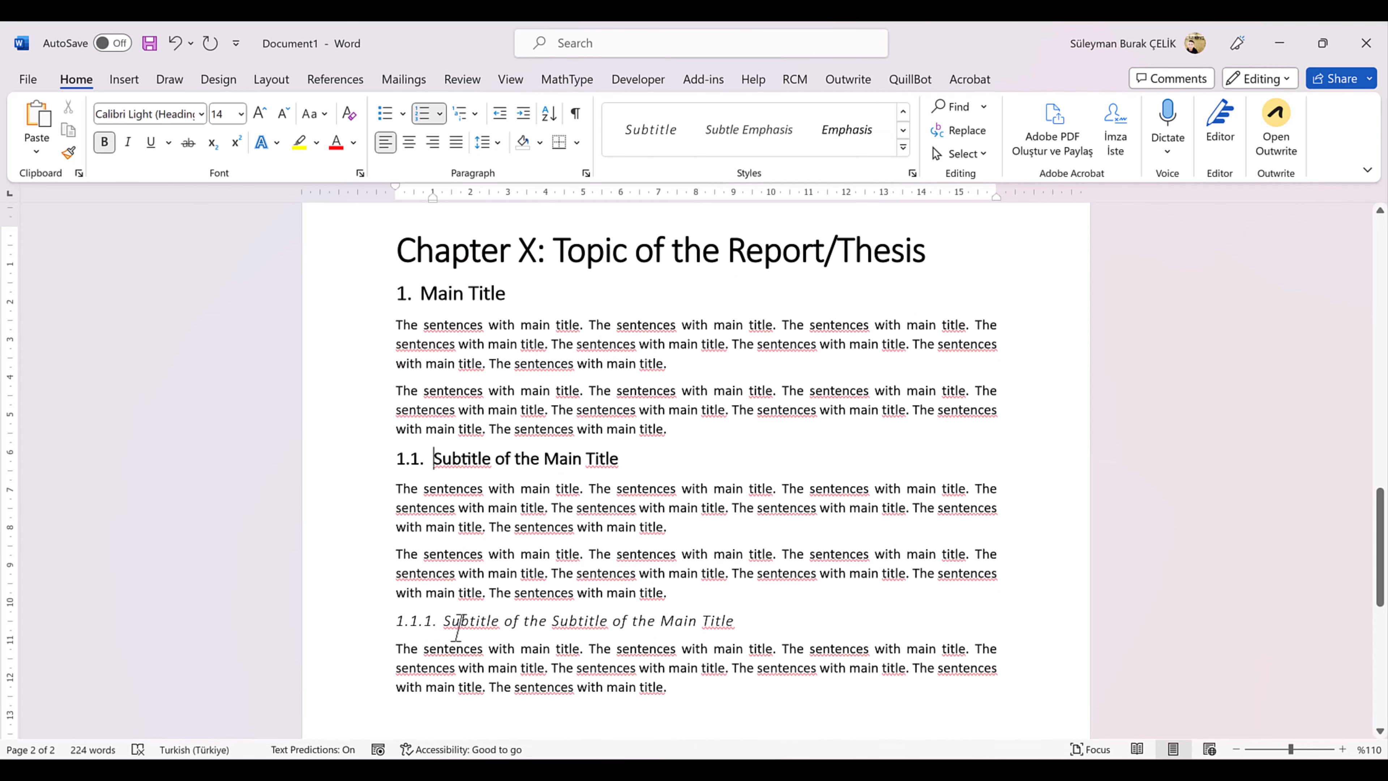
scroll(476, 634, down, 1)
scroll(683, 640, up, 5)
scroll(671, 631, down, 3)
Open the Subtitle style for modification and set its font to Calibri (Body)
click(903, 146)
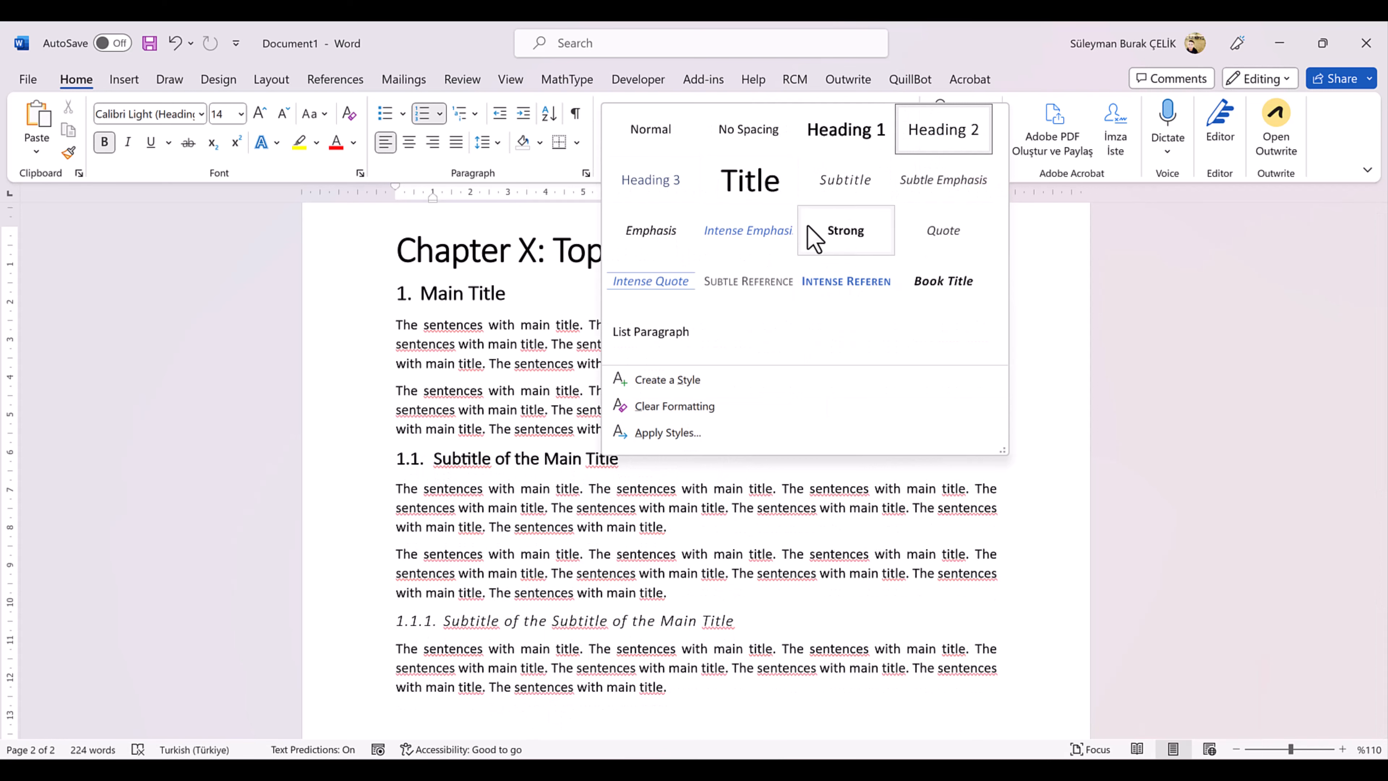
right_click(849, 178)
click(921, 222)
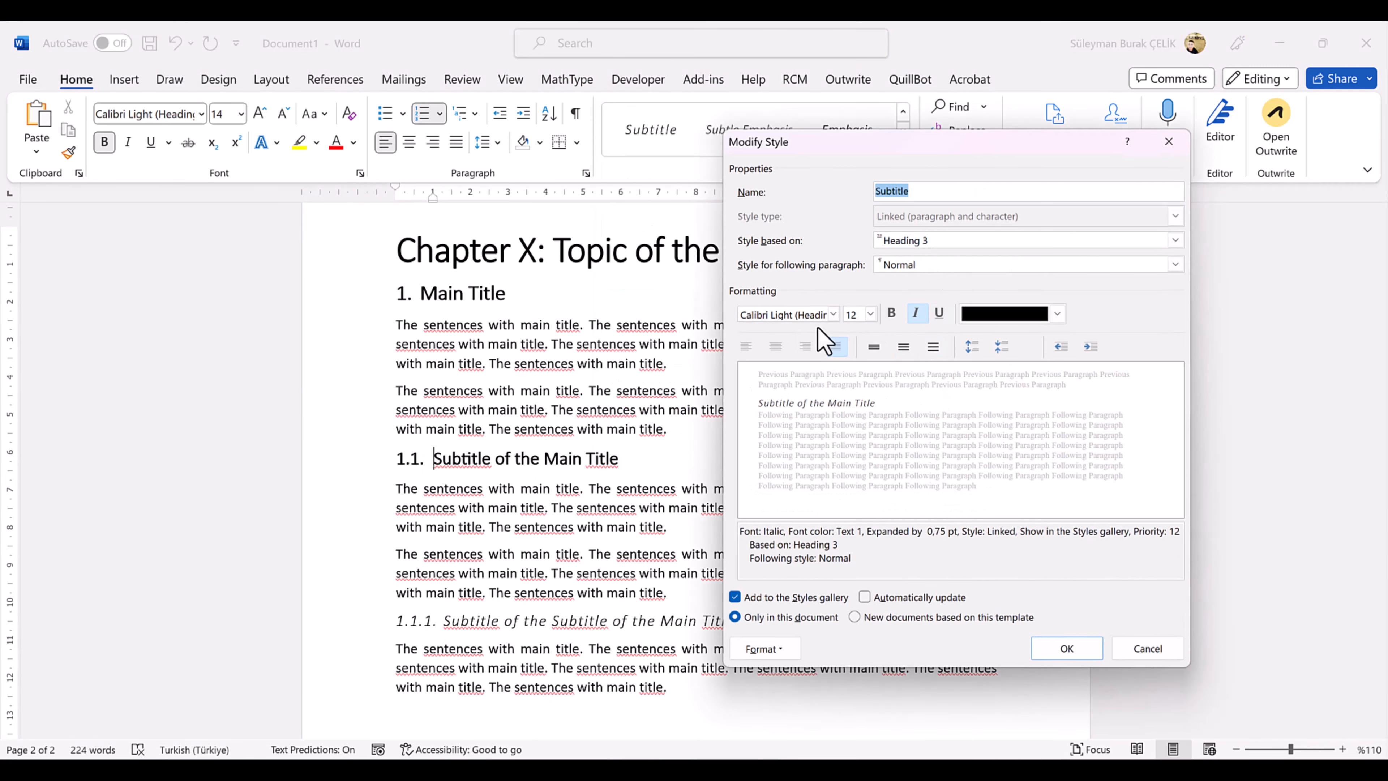
click(833, 312)
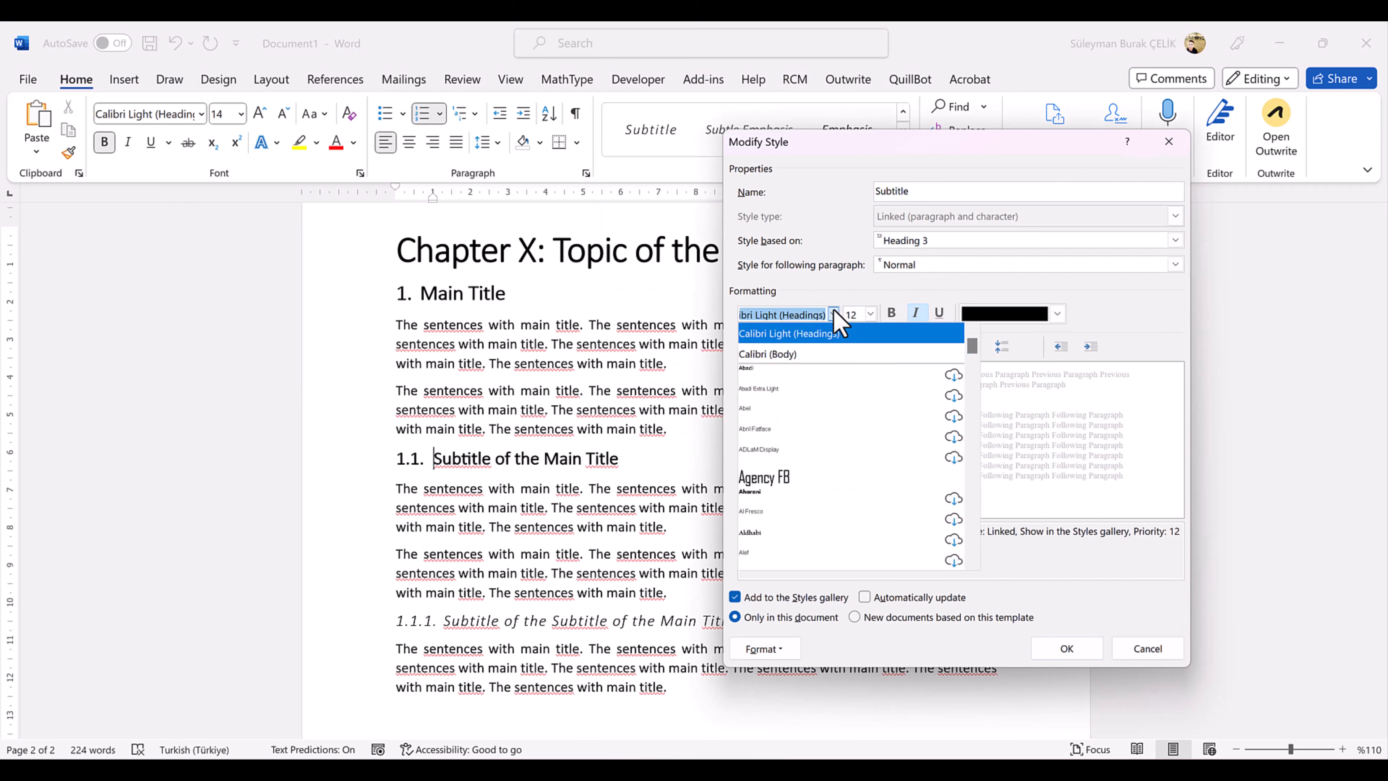
click(795, 355)
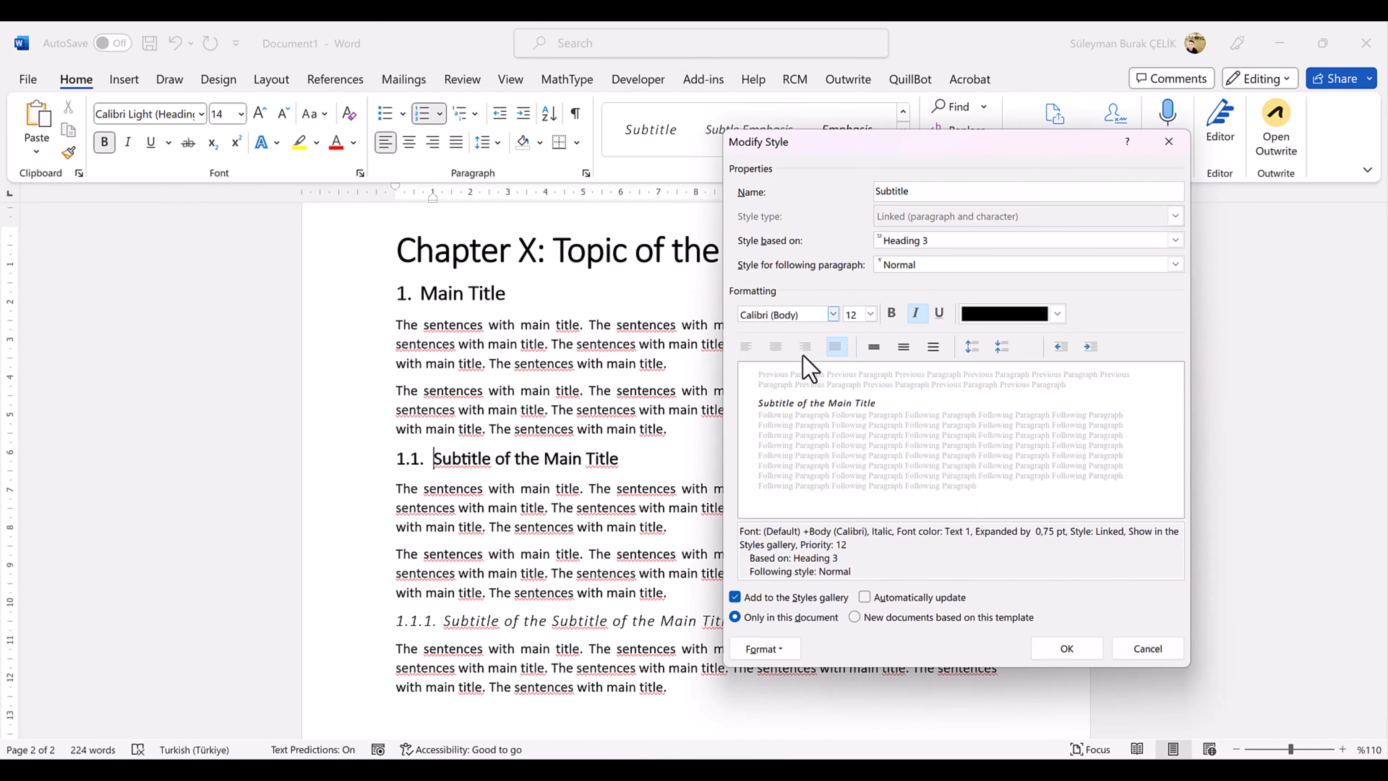
Set the Subtitle style's paragraph spacing to 6 pt before and 6 pt after, and save the style
click(788, 654)
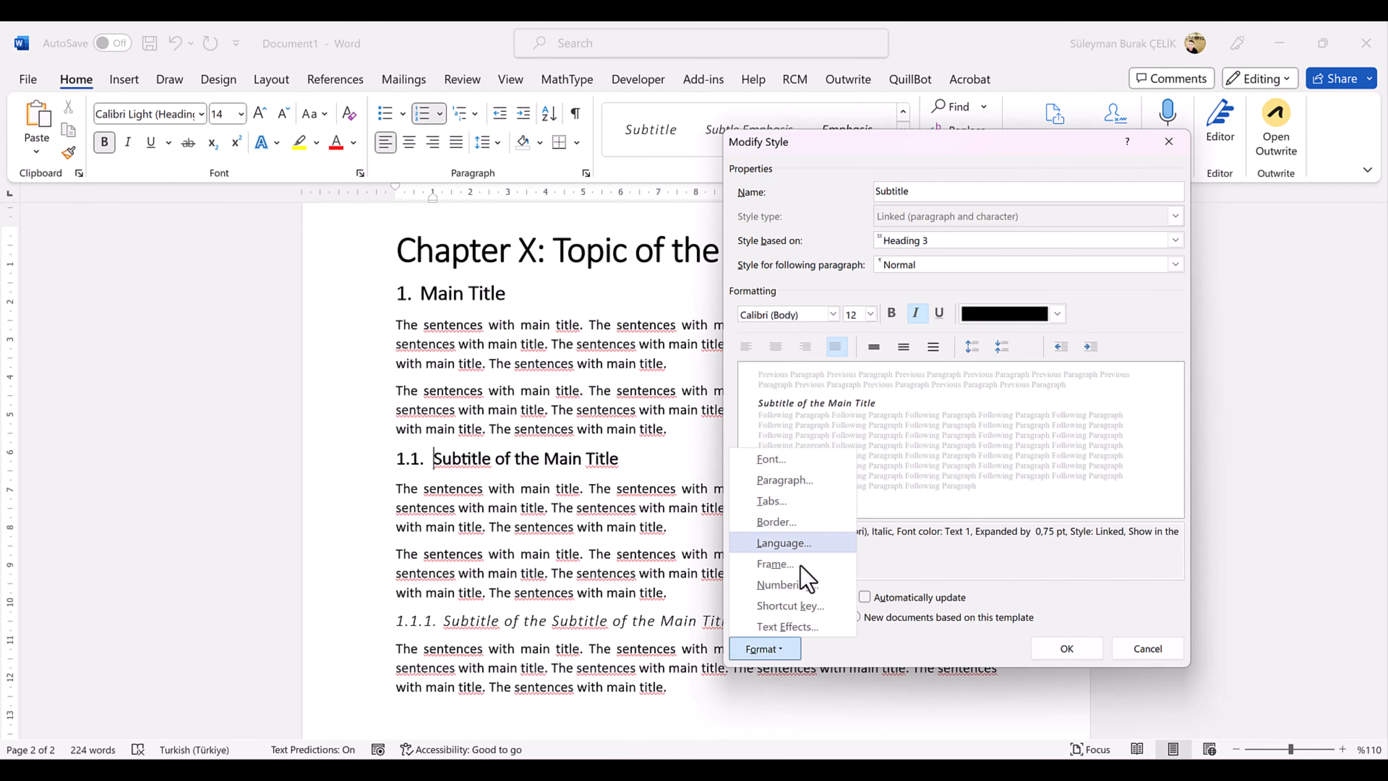
click(790, 483)
click(798, 419)
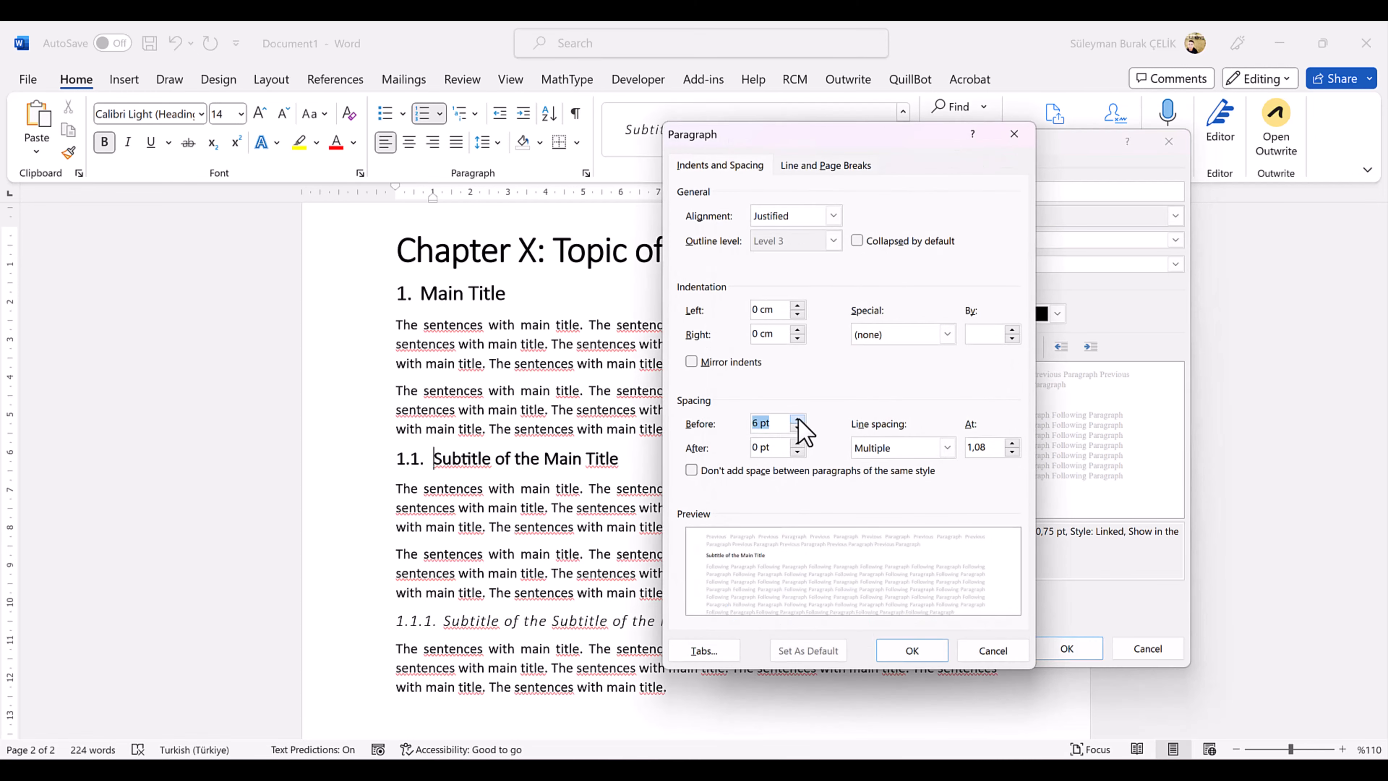
click(797, 443)
click(910, 651)
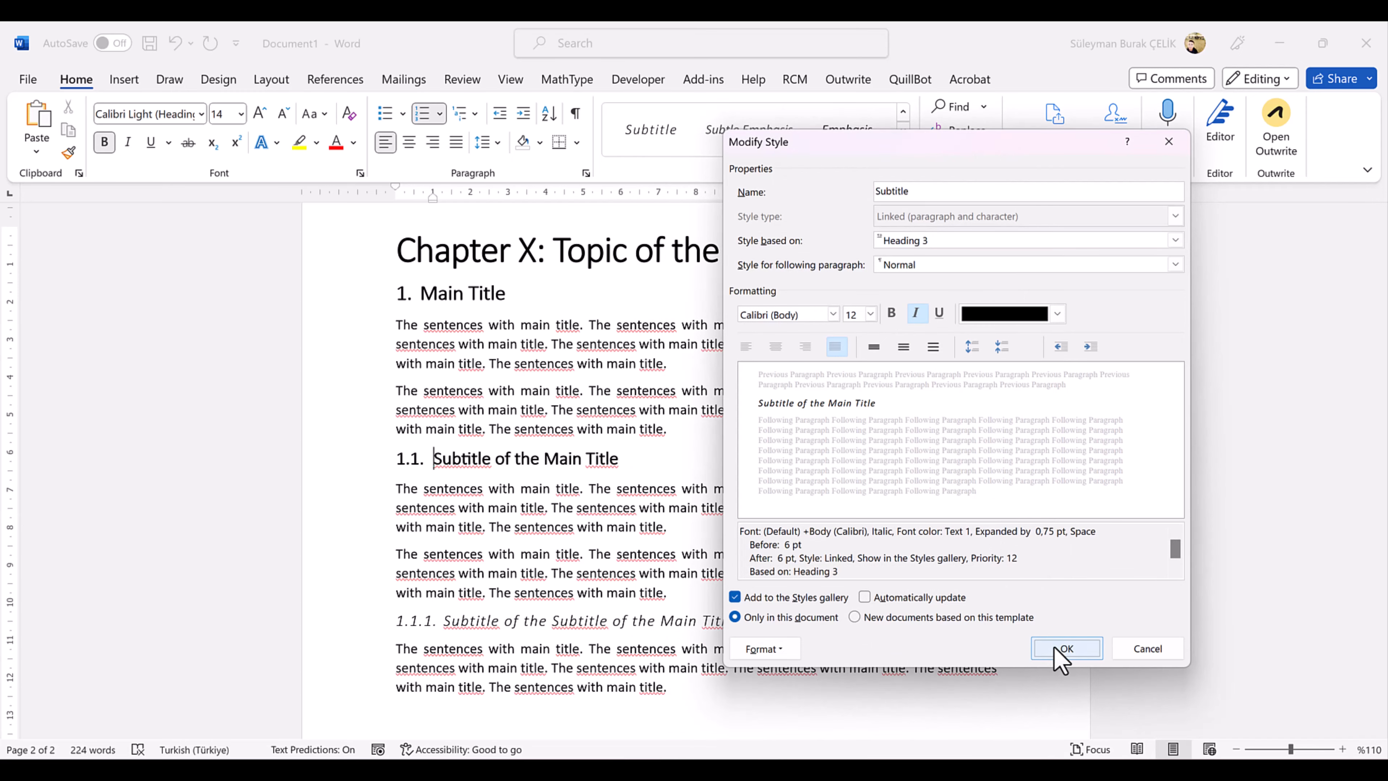
click(1065, 648)
scroll(710, 601, down, 3)
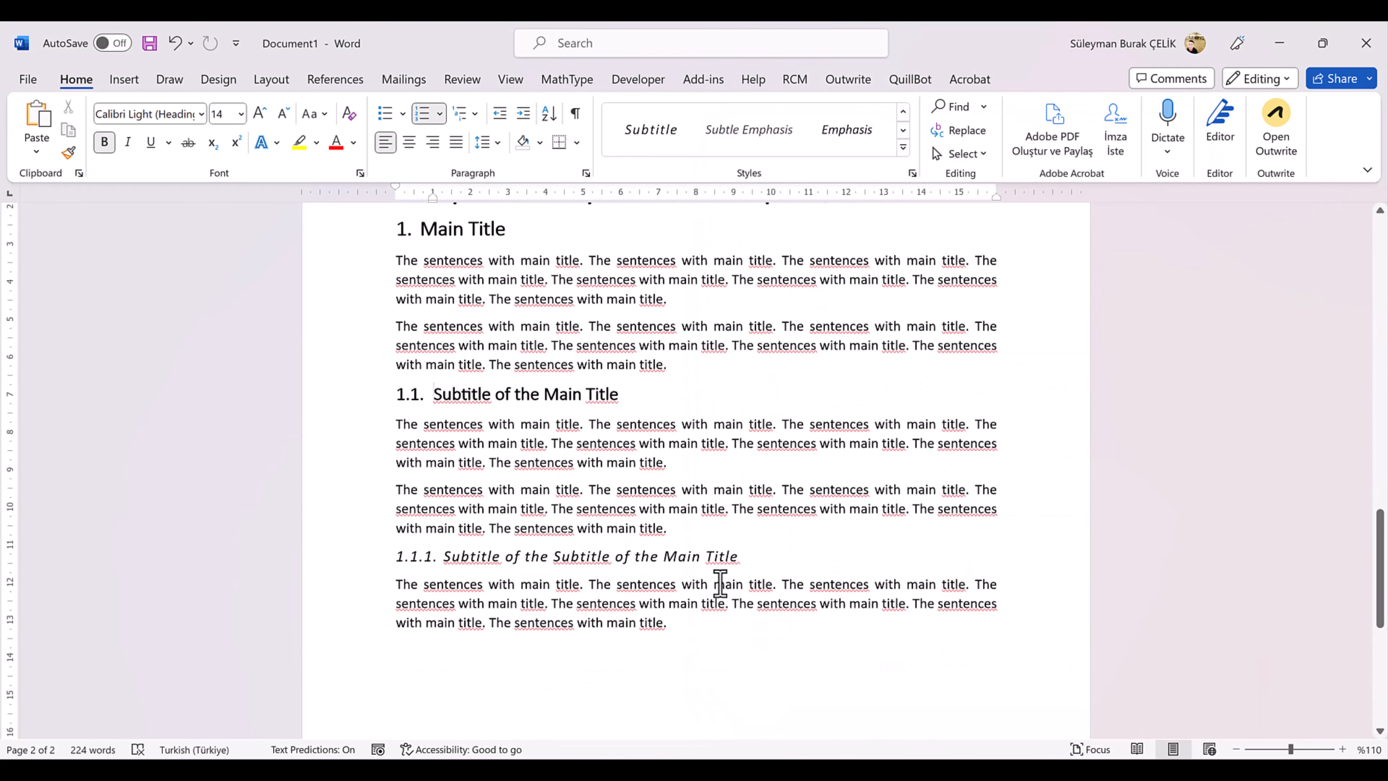
click(681, 591)
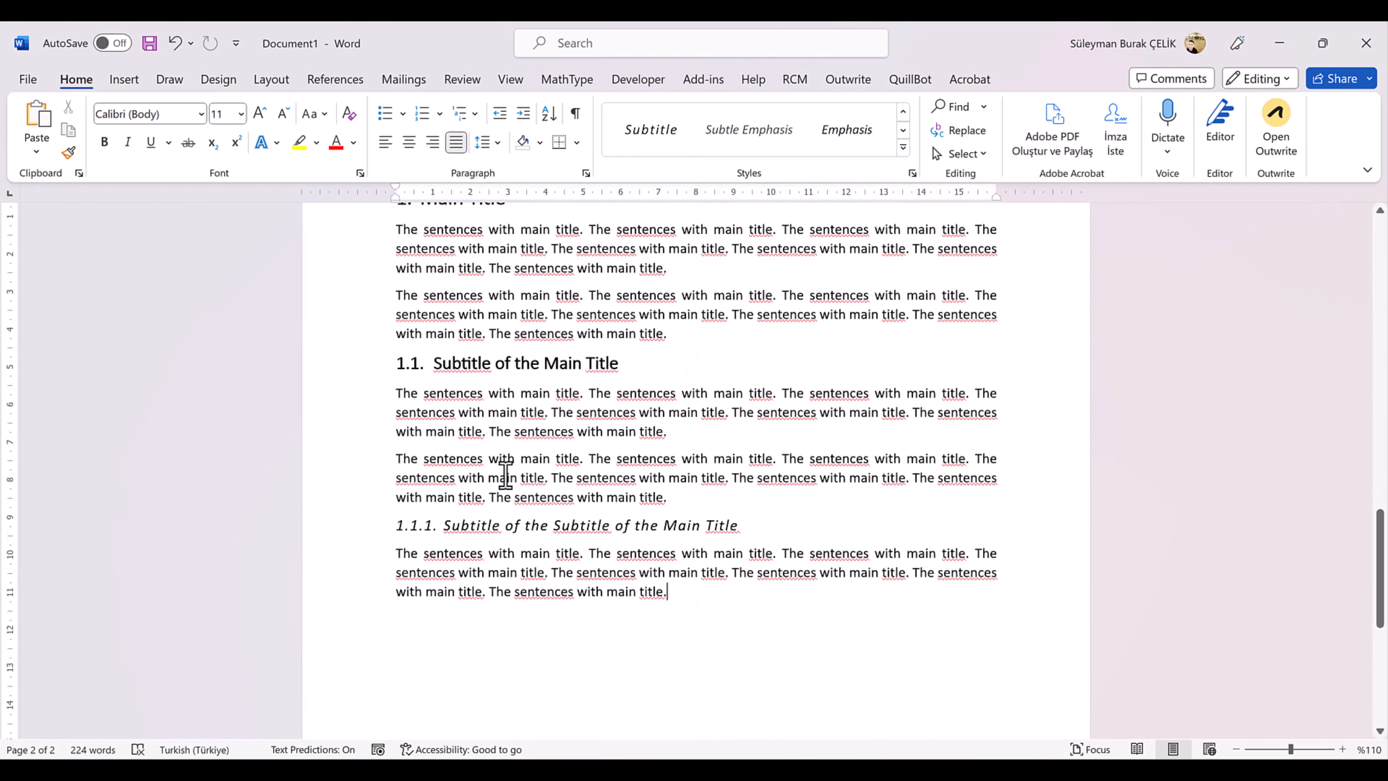
scroll(502, 476, up, 5)
scroll(502, 481, down, 2)
scroll(499, 478, down, 1)
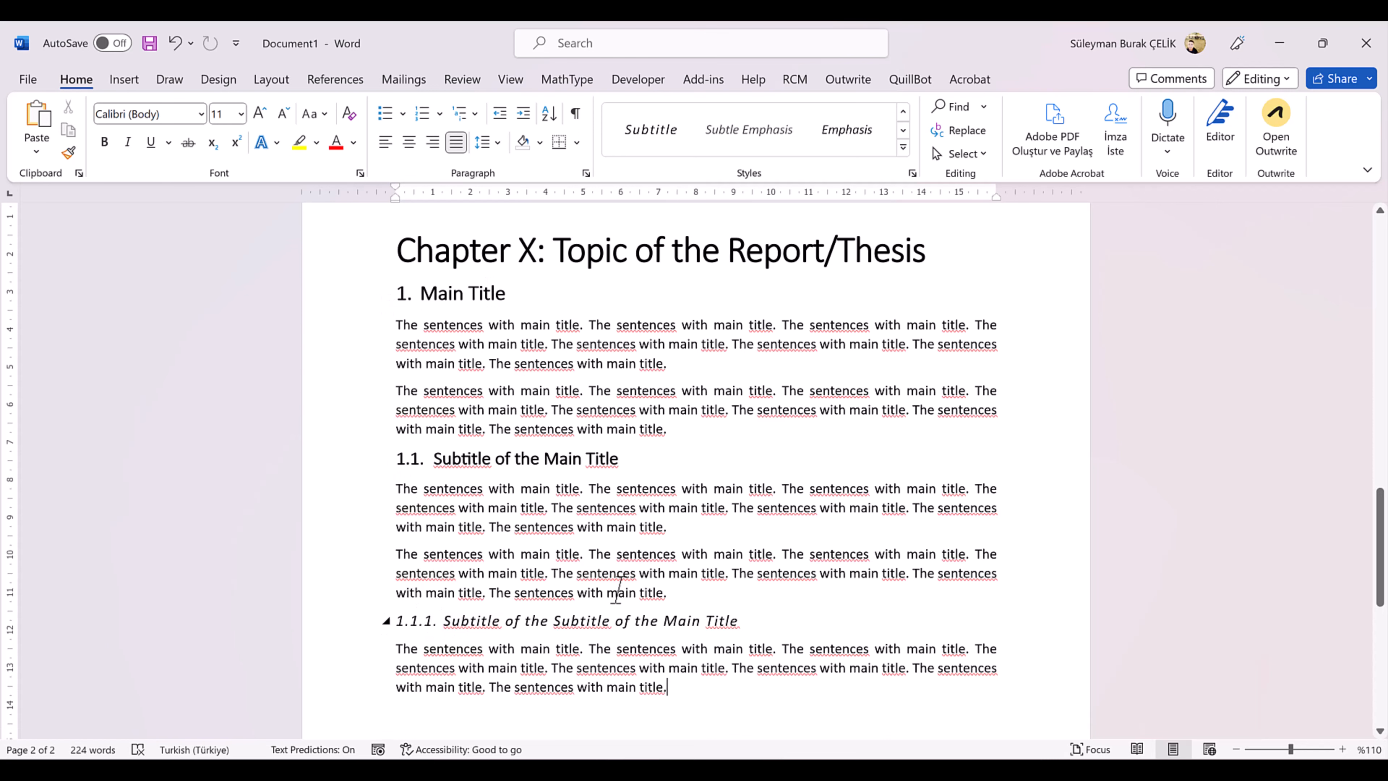
scroll(560, 604, down, 10)
scroll(530, 600, up, 18)
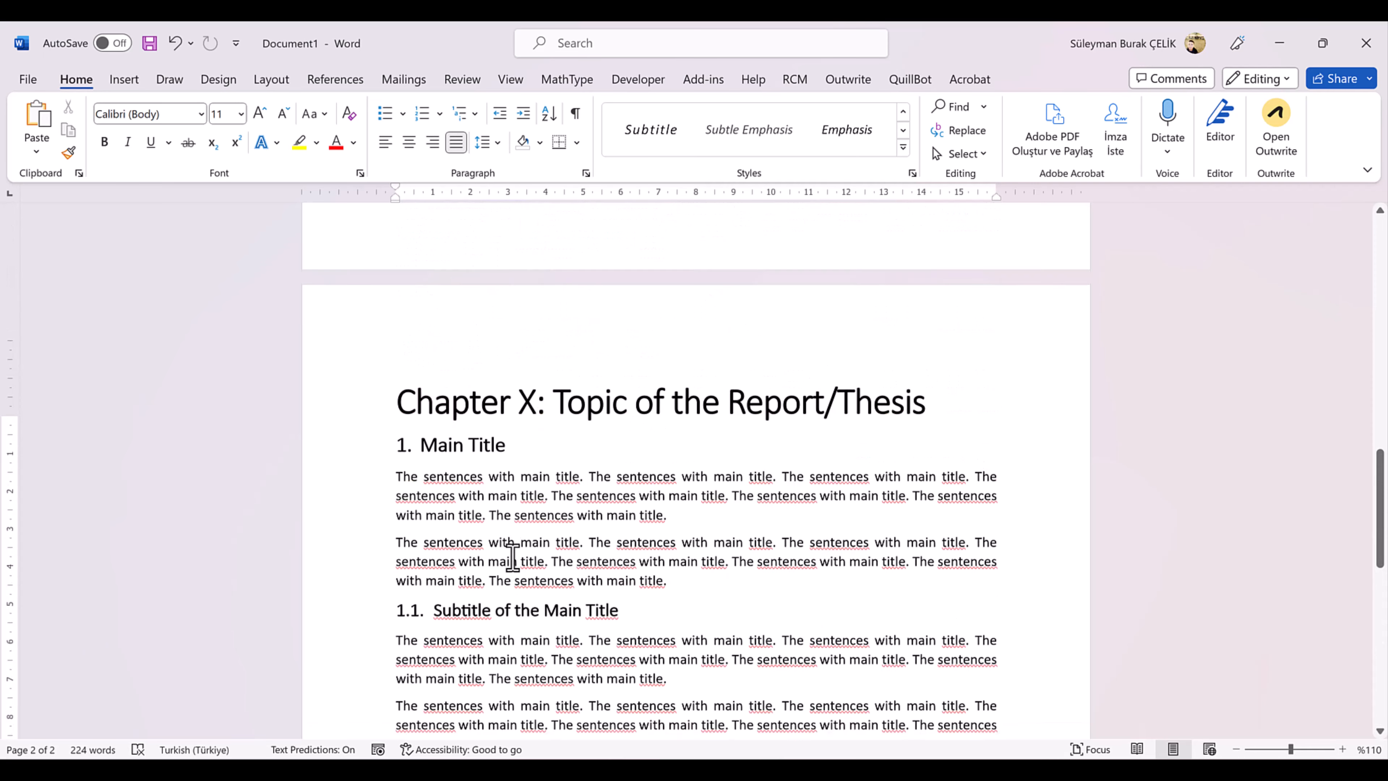
Insert an automatic table of contents in the Automatic Table 1 format at the start of the first page
scroll(514, 574, up, 10)
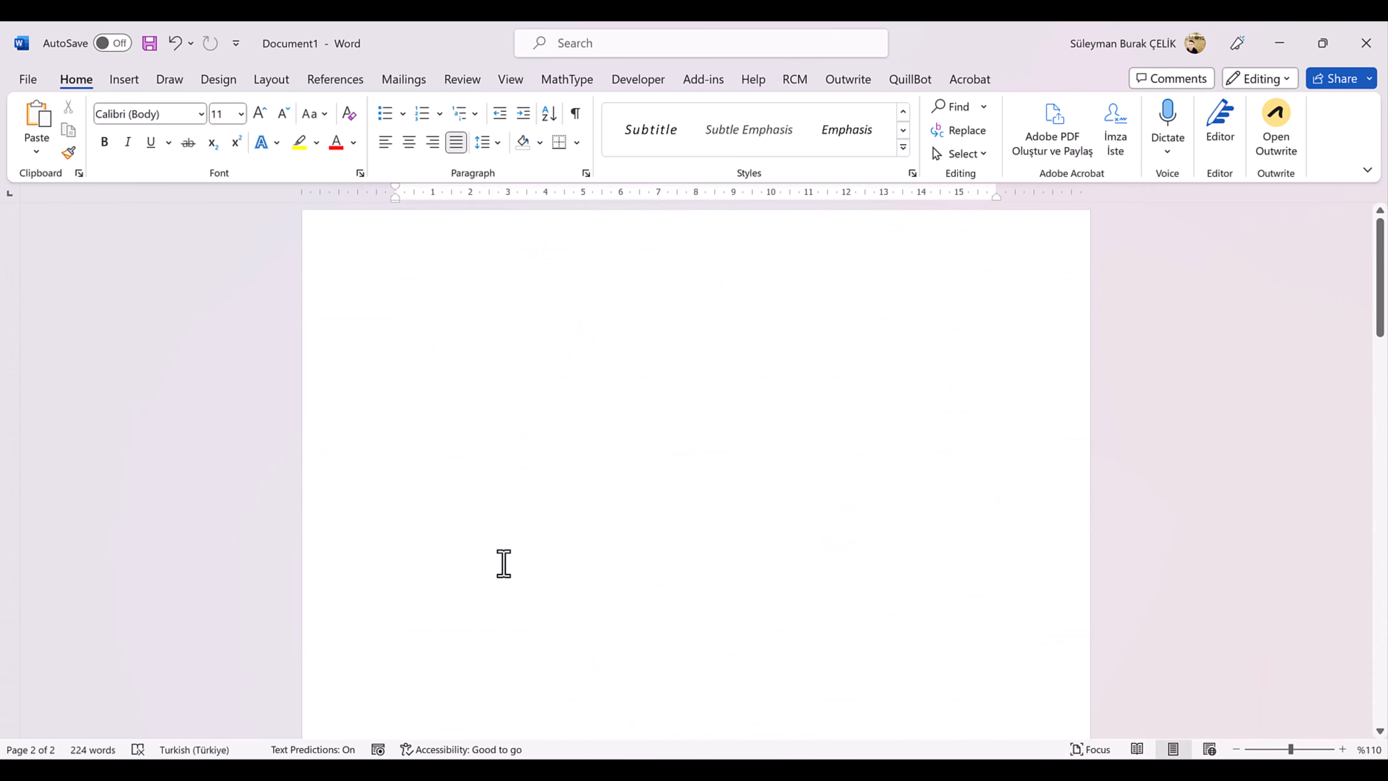
click(424, 307)
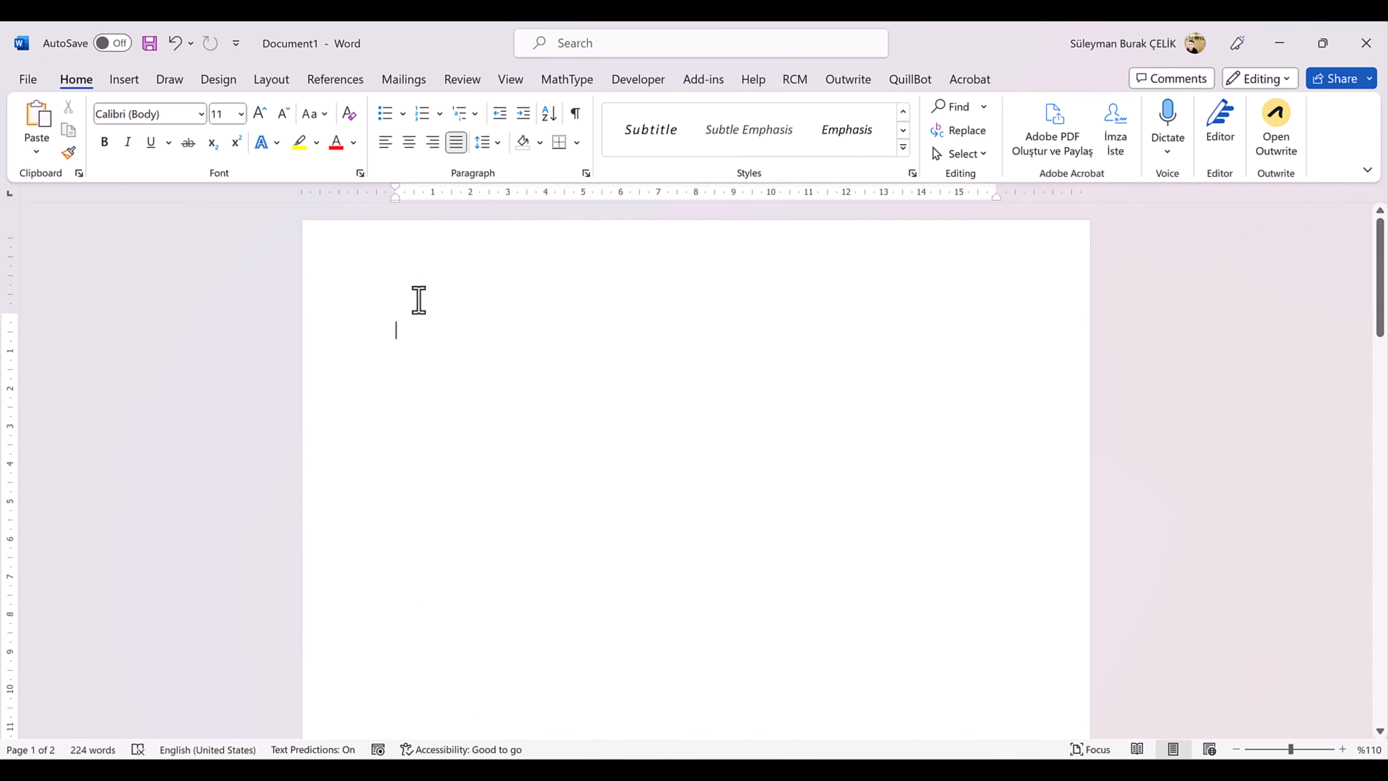
click(575, 113)
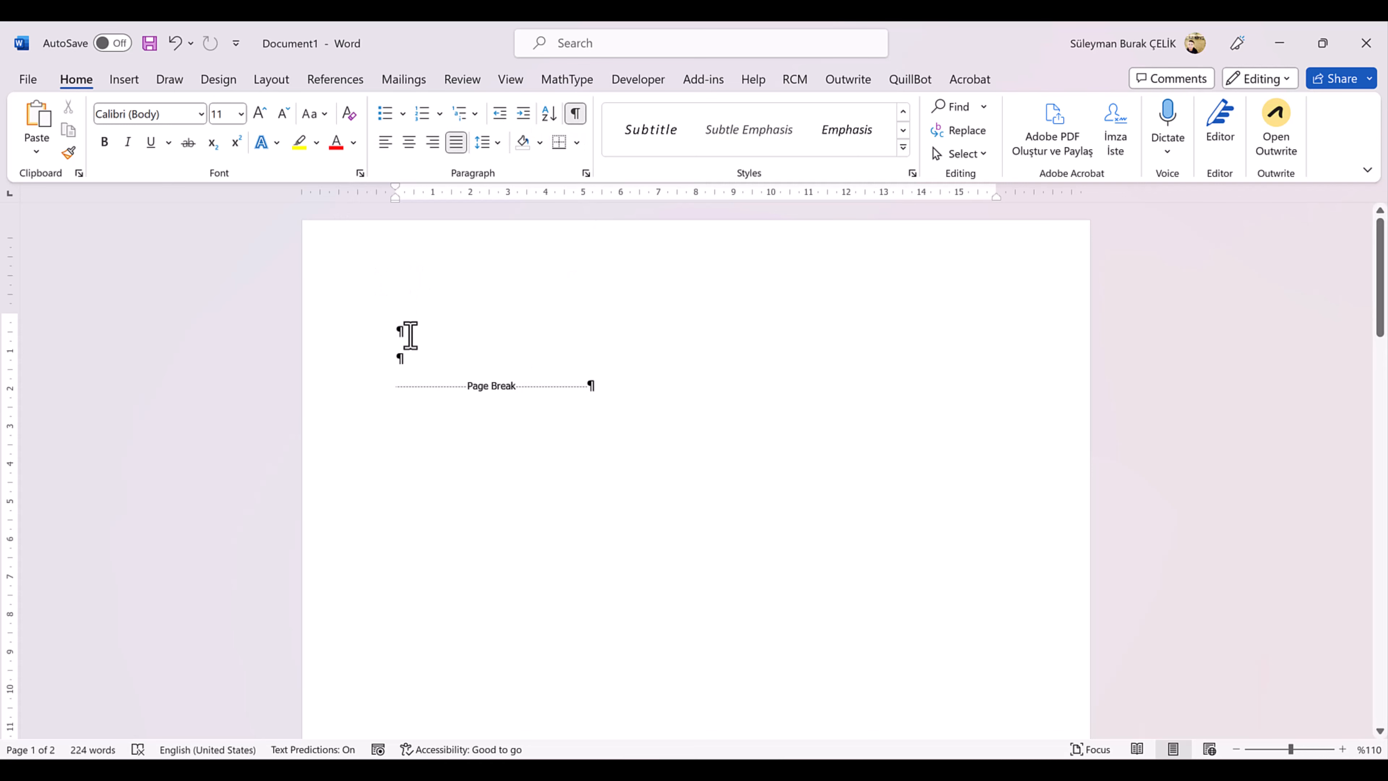
click(575, 114)
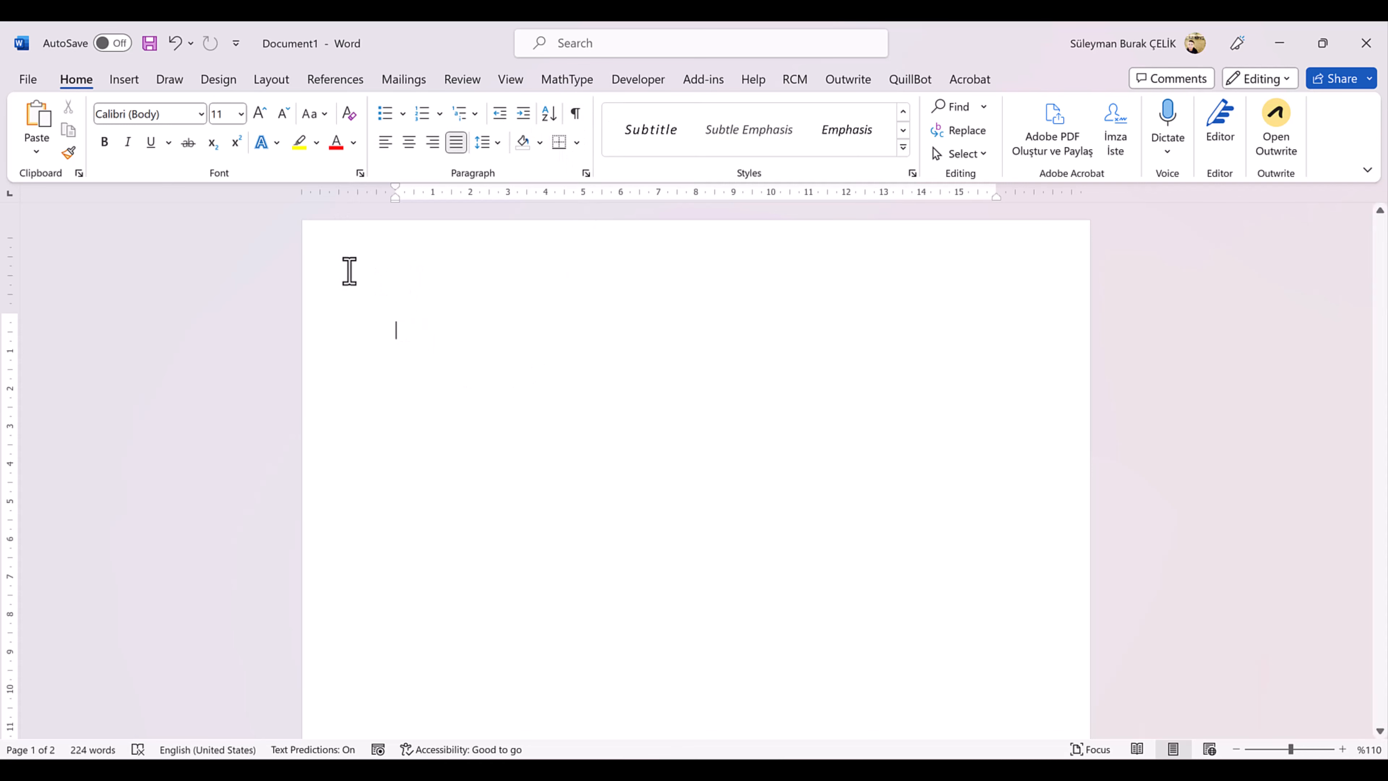
click(335, 79)
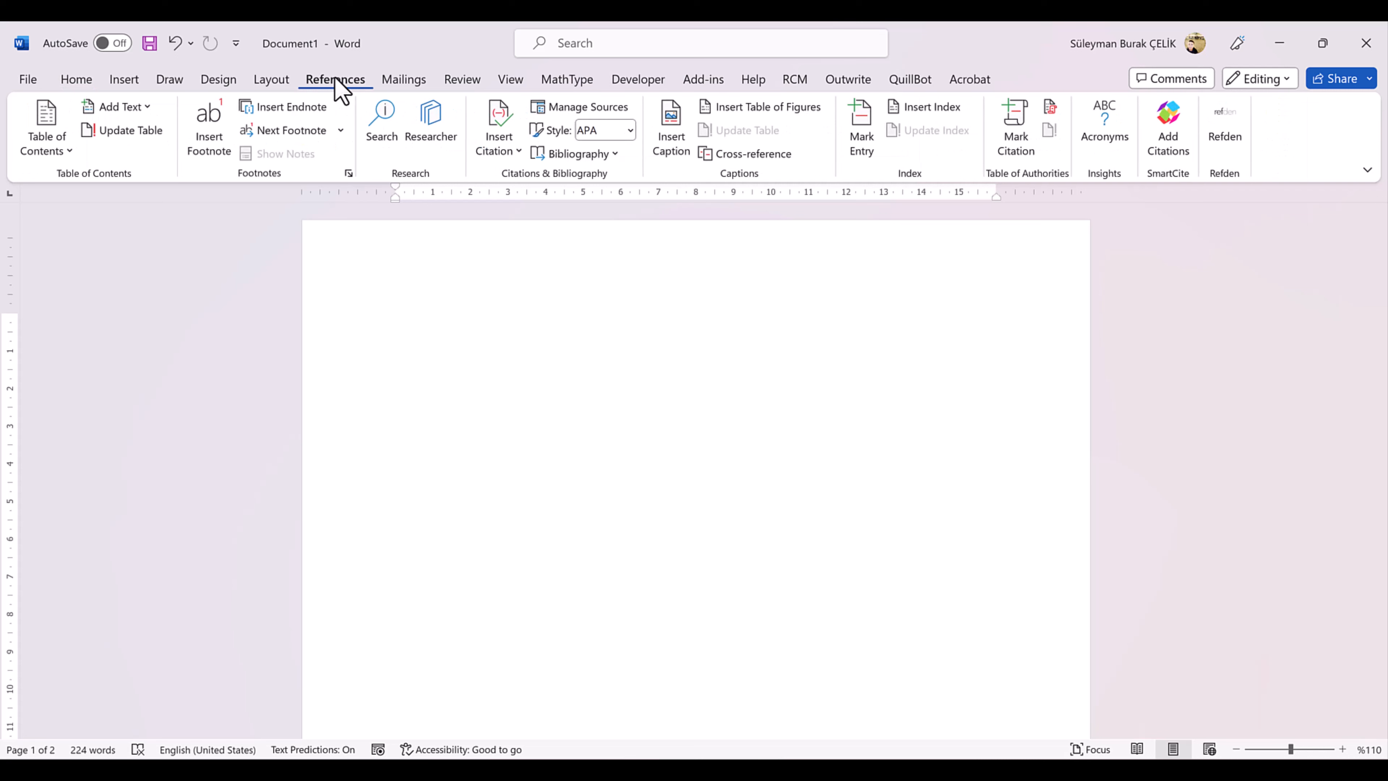
click(46, 150)
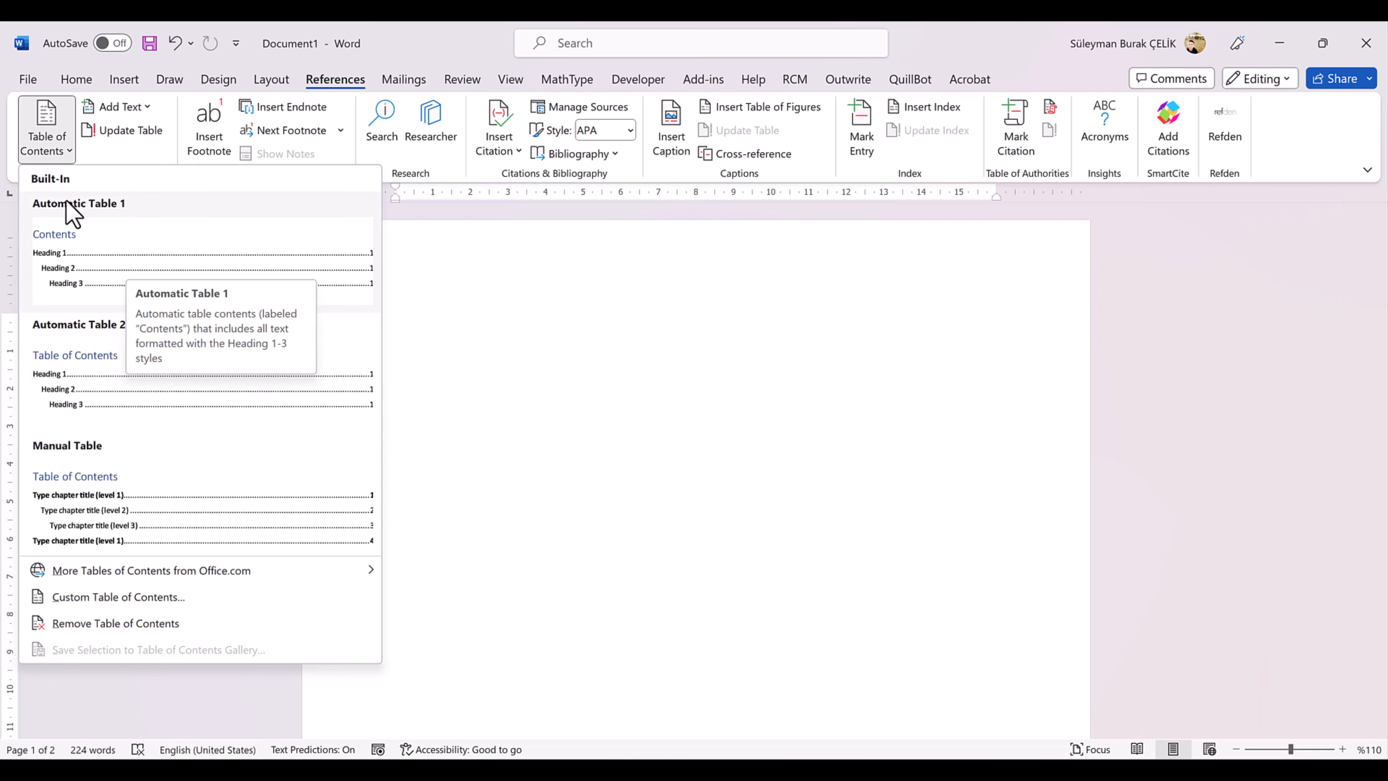
click(166, 268)
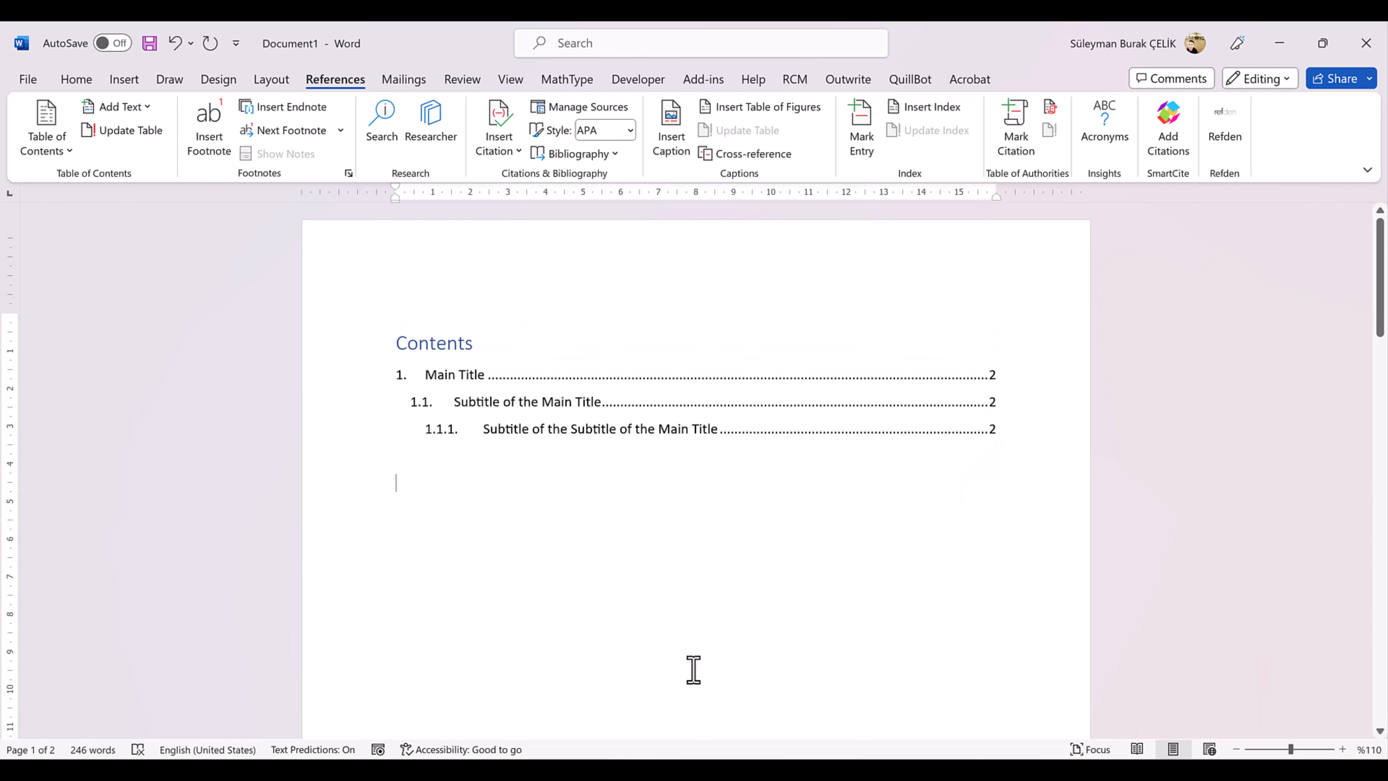
Add an empty paragraph after the last body text and copy all of Chapter X, from its title to its final sentence
scroll(655, 639, down, 20)
drag(673, 615, 394, 223)
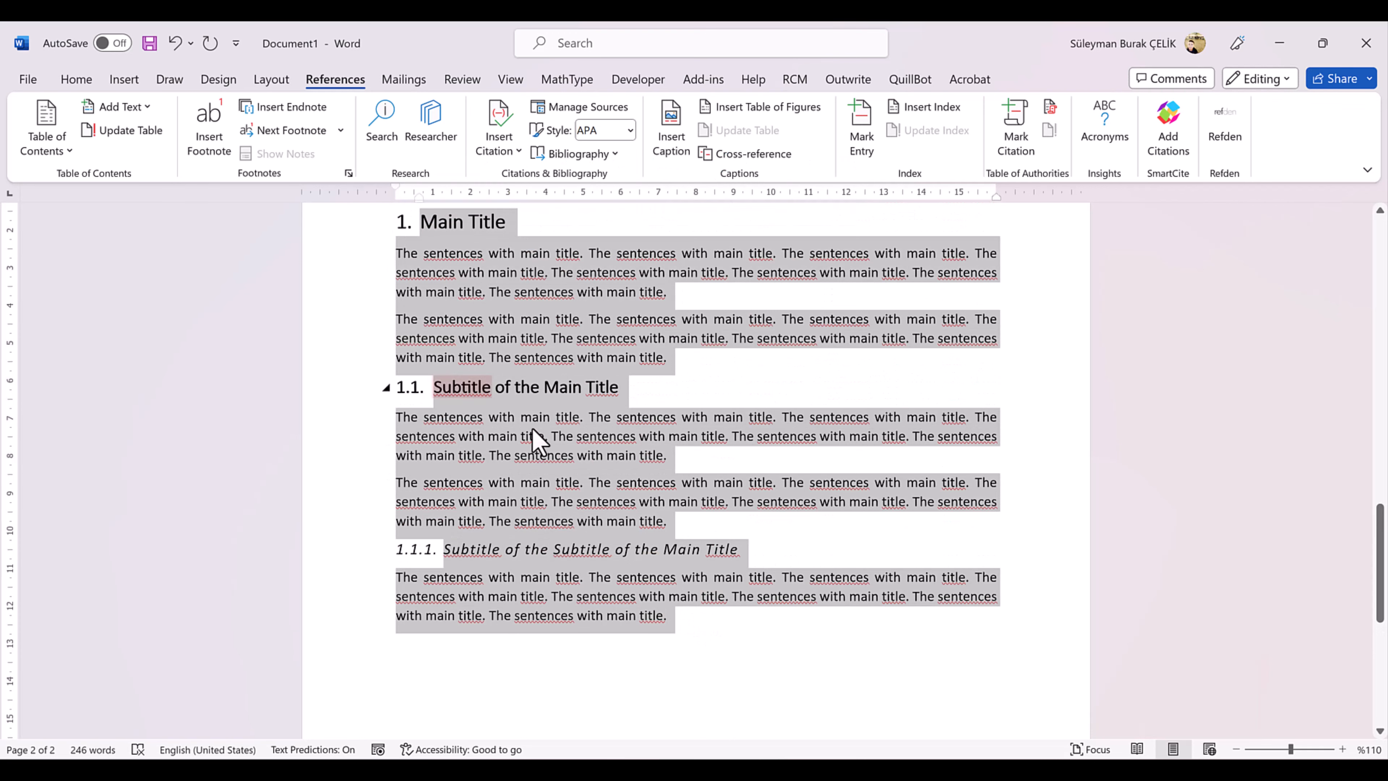
scroll(680, 601, down, 3)
scroll(680, 594, down, 1)
click(688, 431)
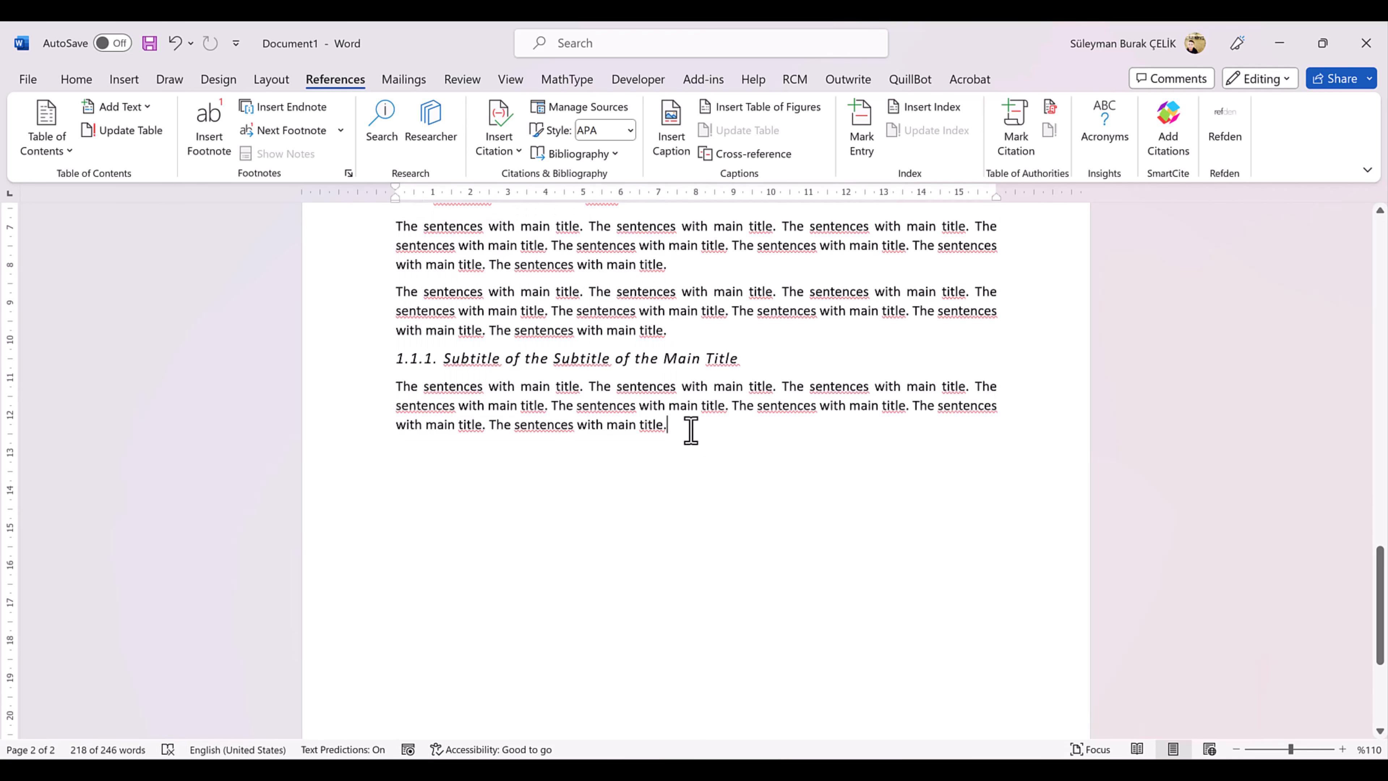
key(Return)
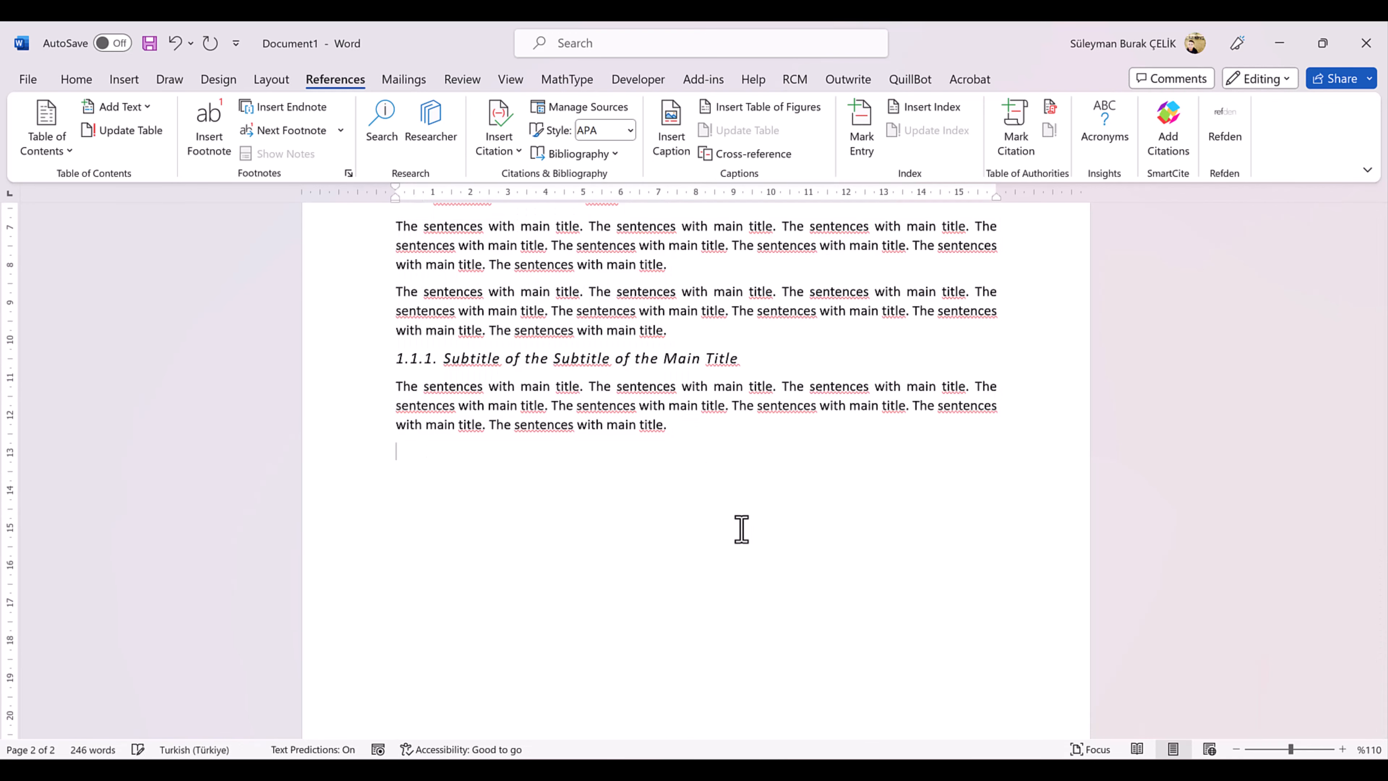
scroll(700, 489, up, 8)
scroll(667, 471, up, 1)
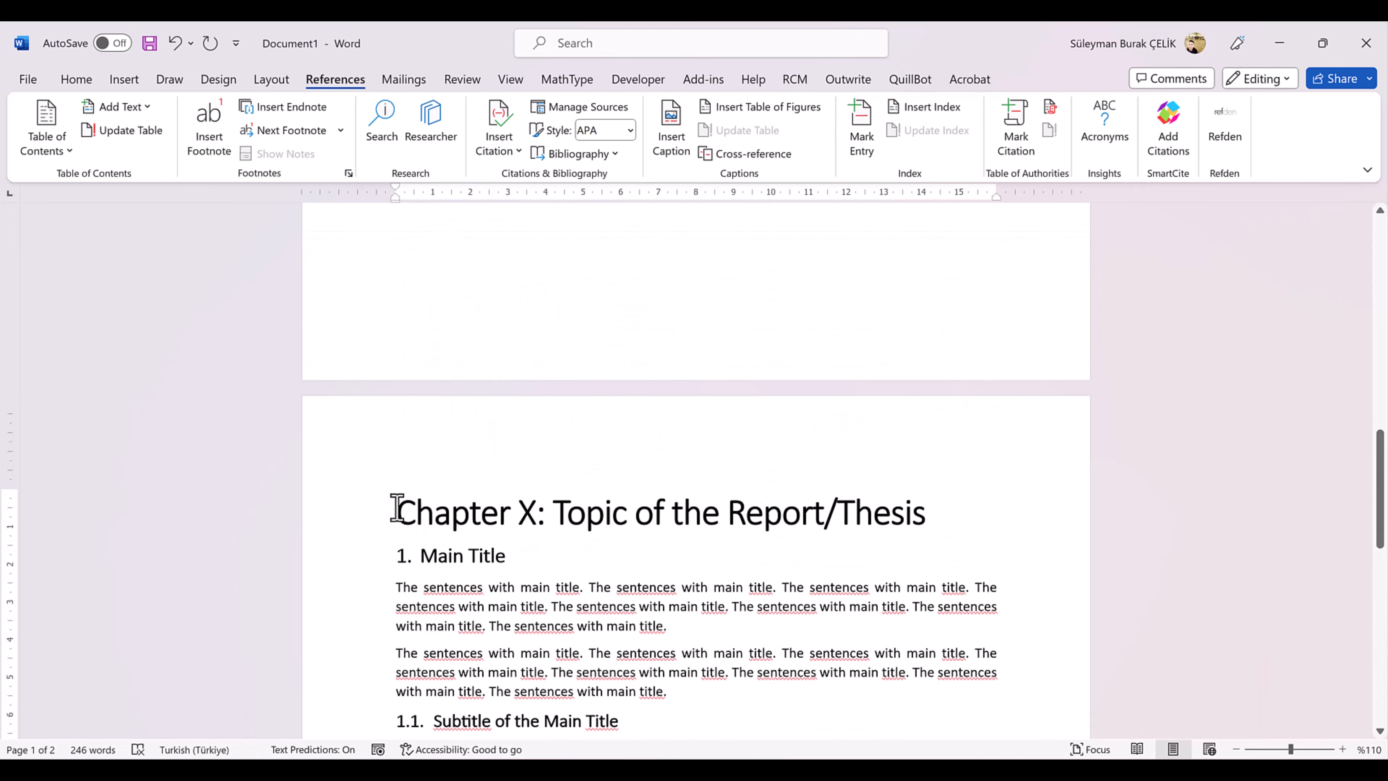
drag(409, 508, 659, 502)
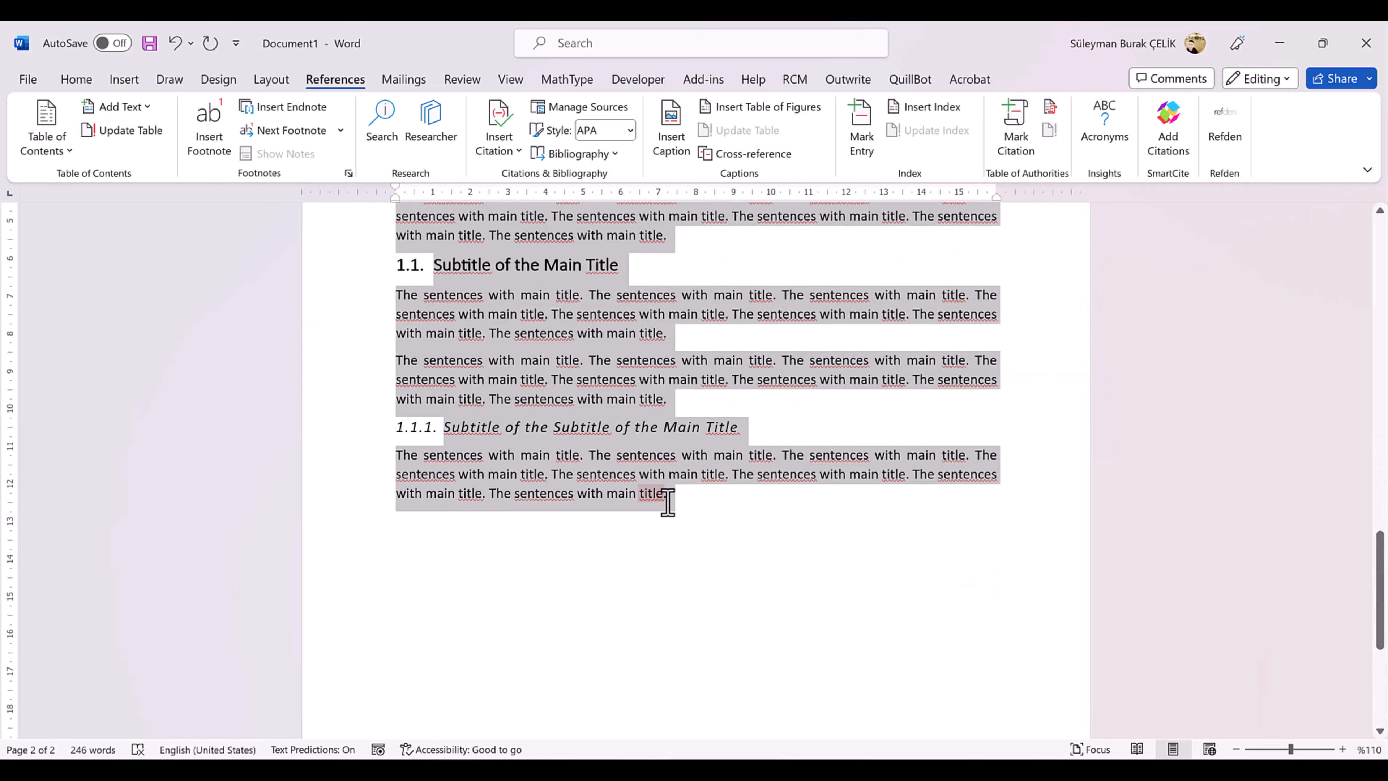
Insert a page break below the end of the Chapter X text
click(647, 611)
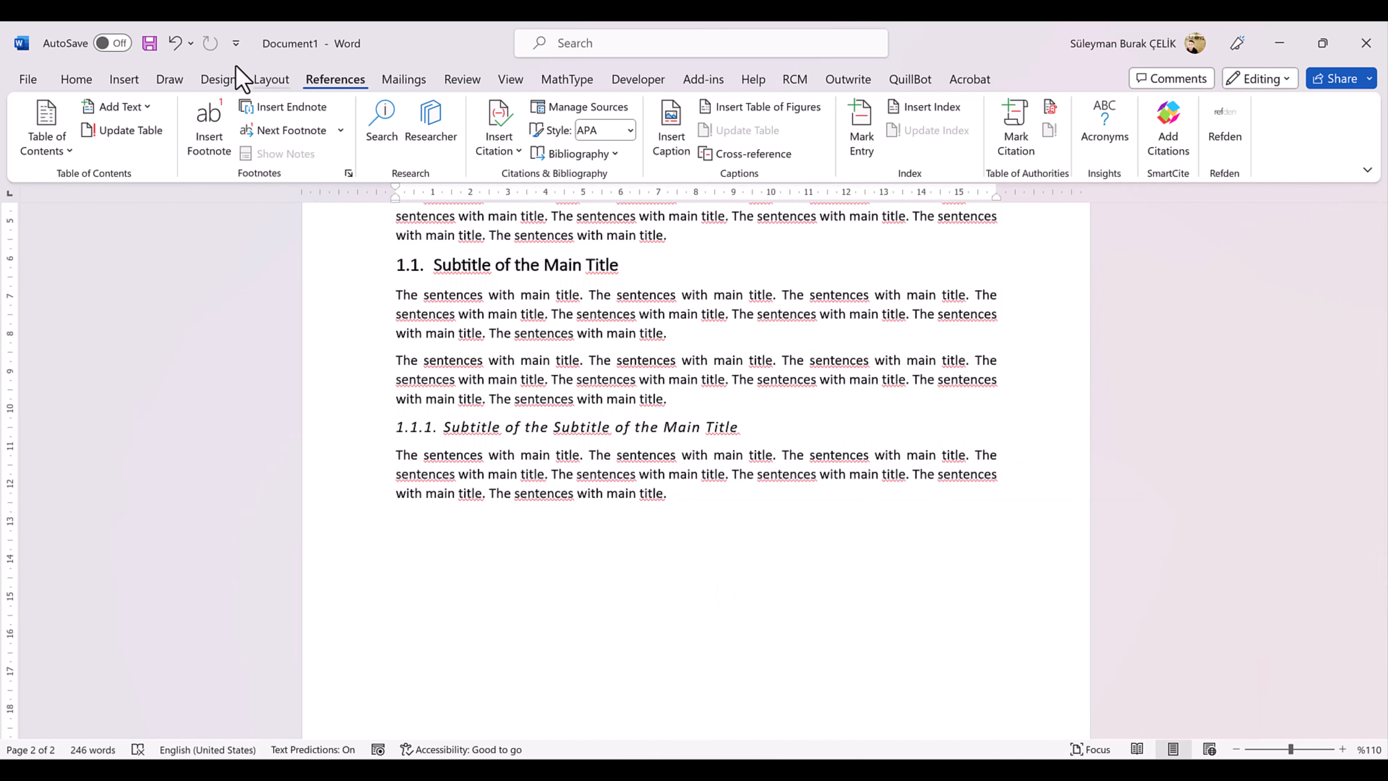
click(269, 80)
click(267, 106)
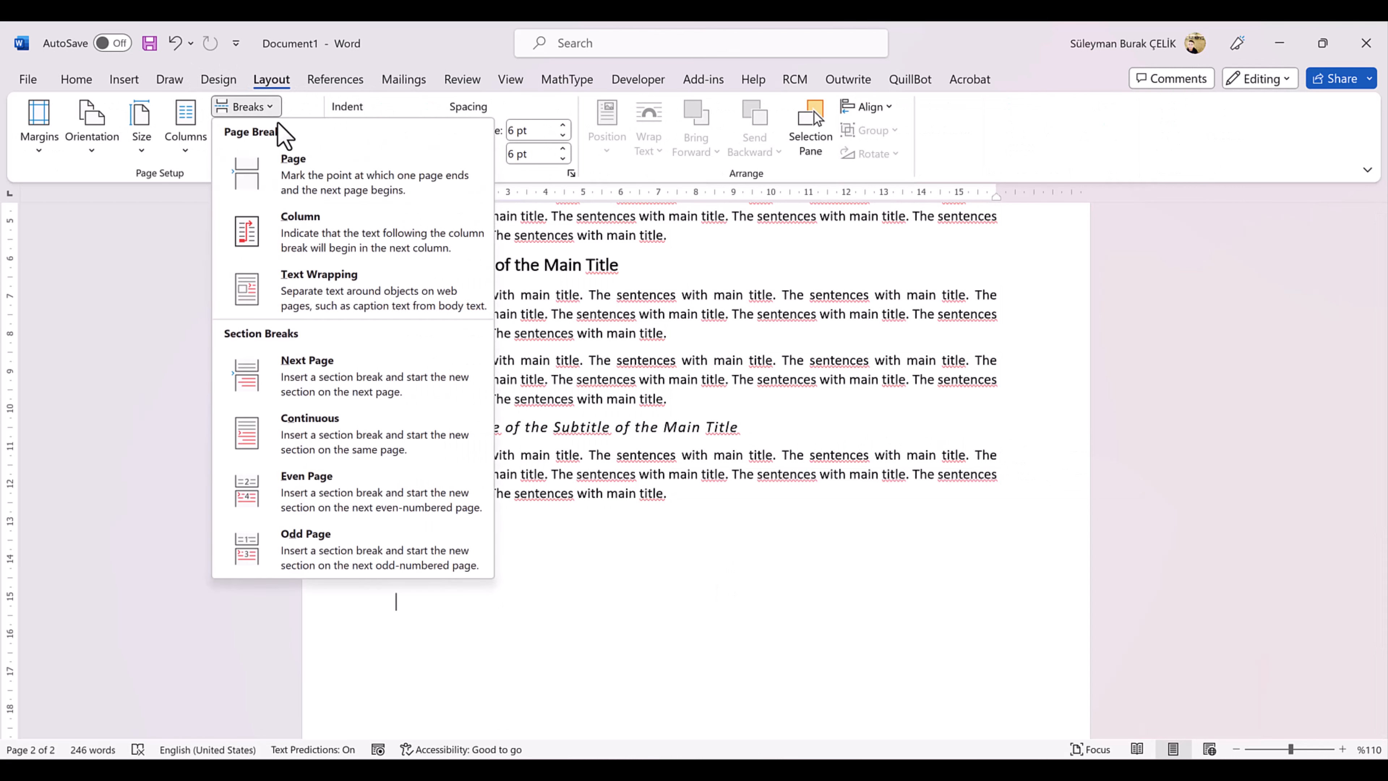
click(298, 172)
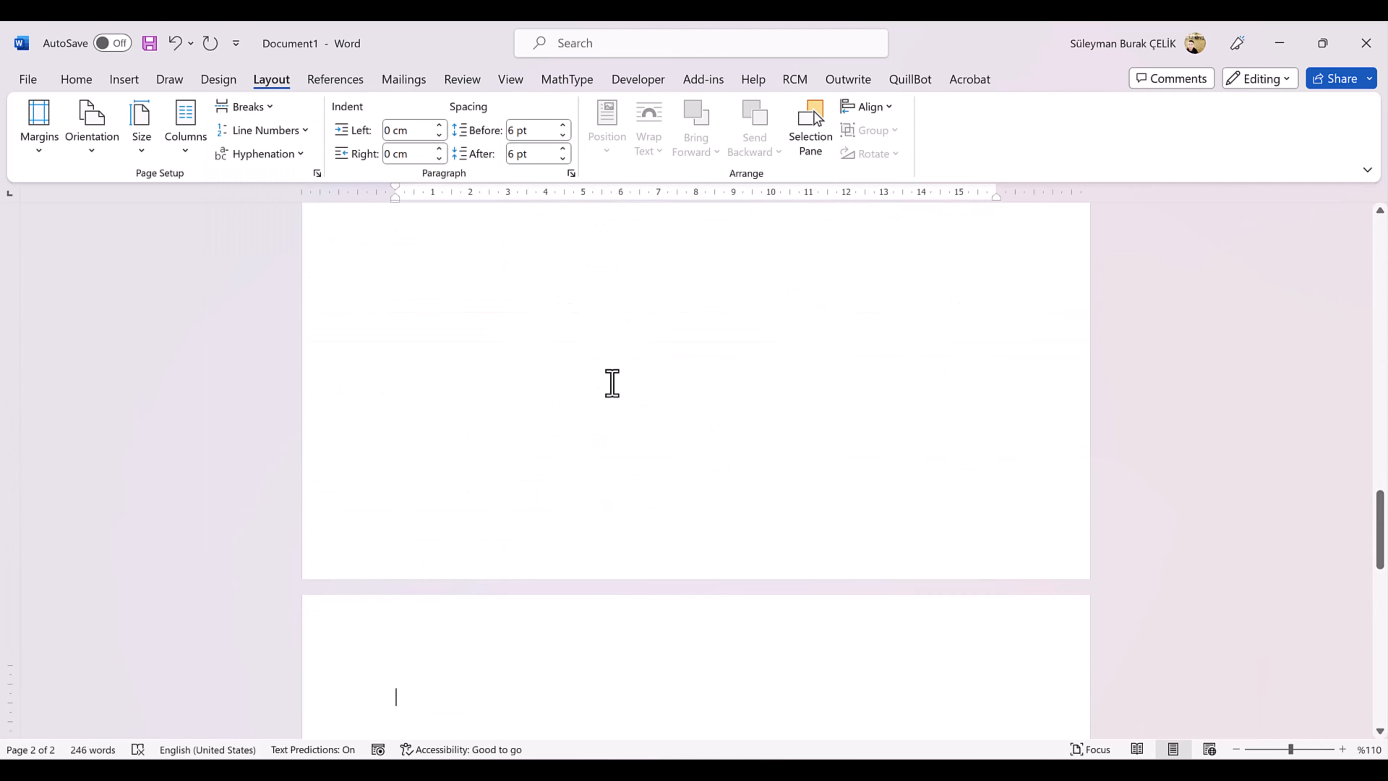
Paste the copied chapter at the start of the new third page
scroll(604, 412, up, 3)
scroll(588, 425, down, 8)
scroll(568, 449, up, 2)
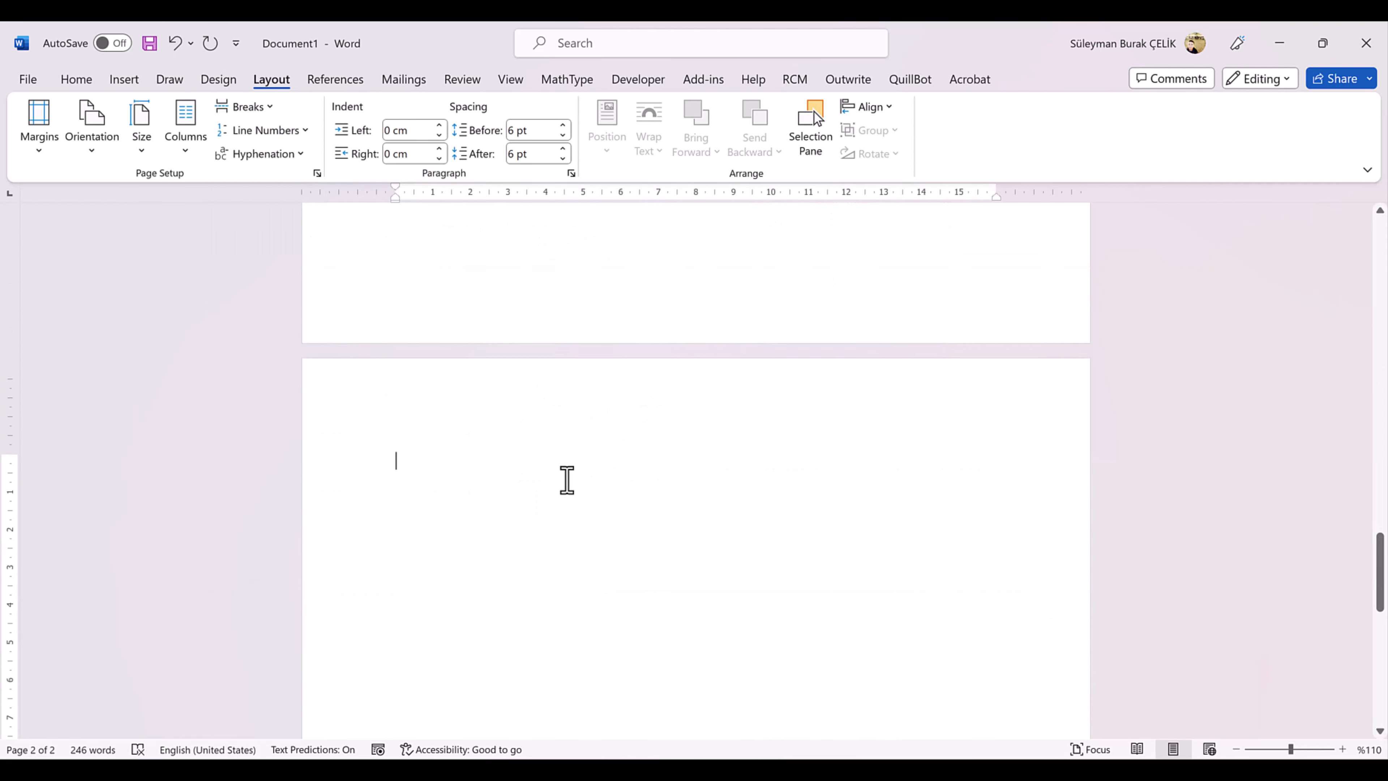
key(ctrl+v)
scroll(546, 415, down, 5)
scroll(557, 351, up, 2)
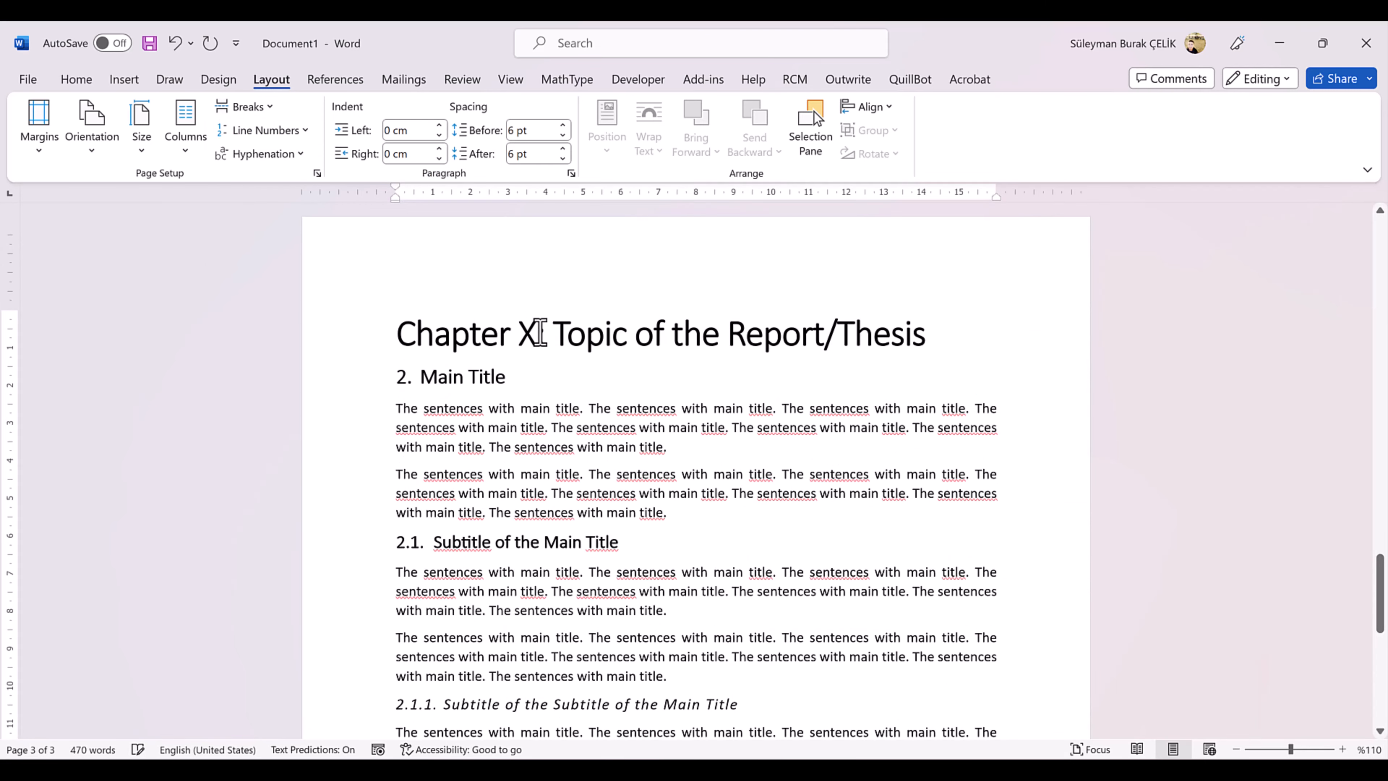
Rename the pasted chapter as Chapter Y and append "Y" to its main title and both subtitle headings
double_click(571, 453)
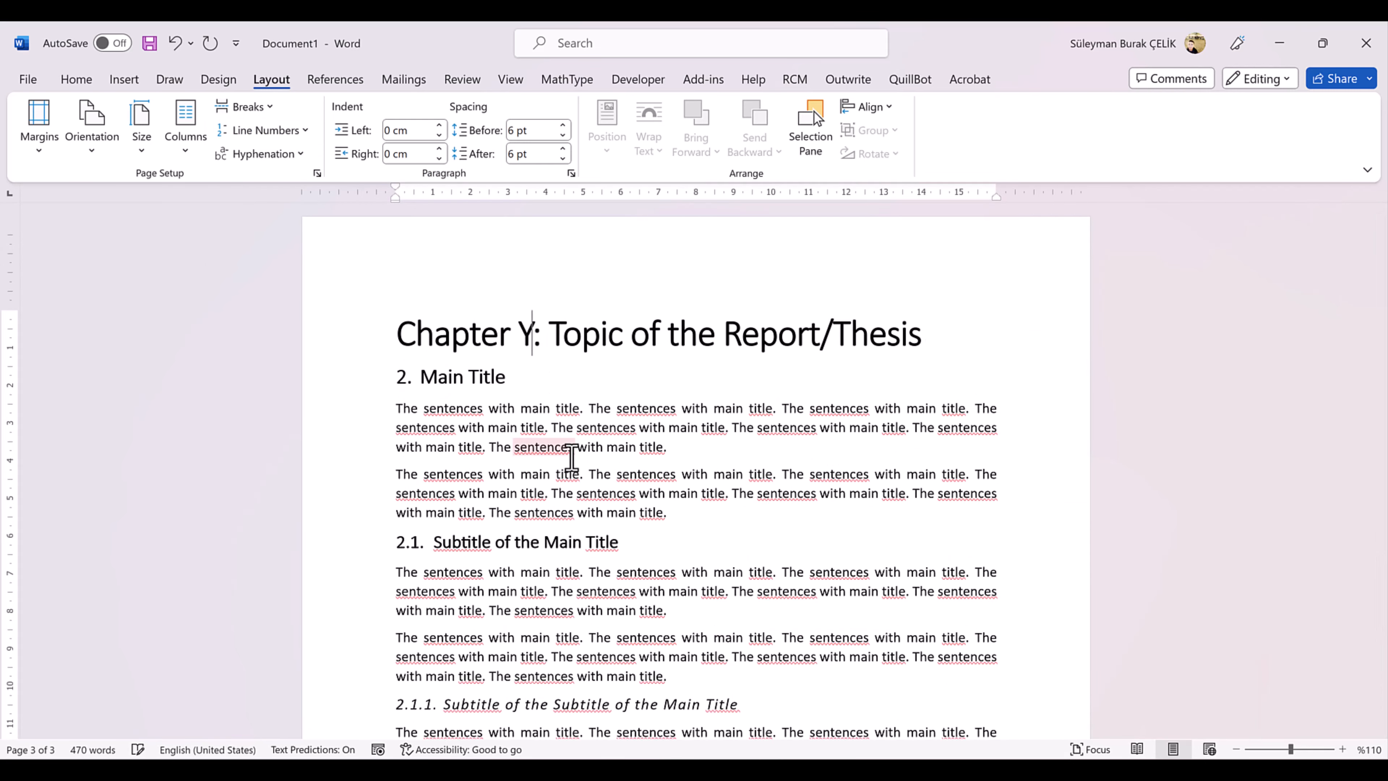
click(499, 381)
text(Y)
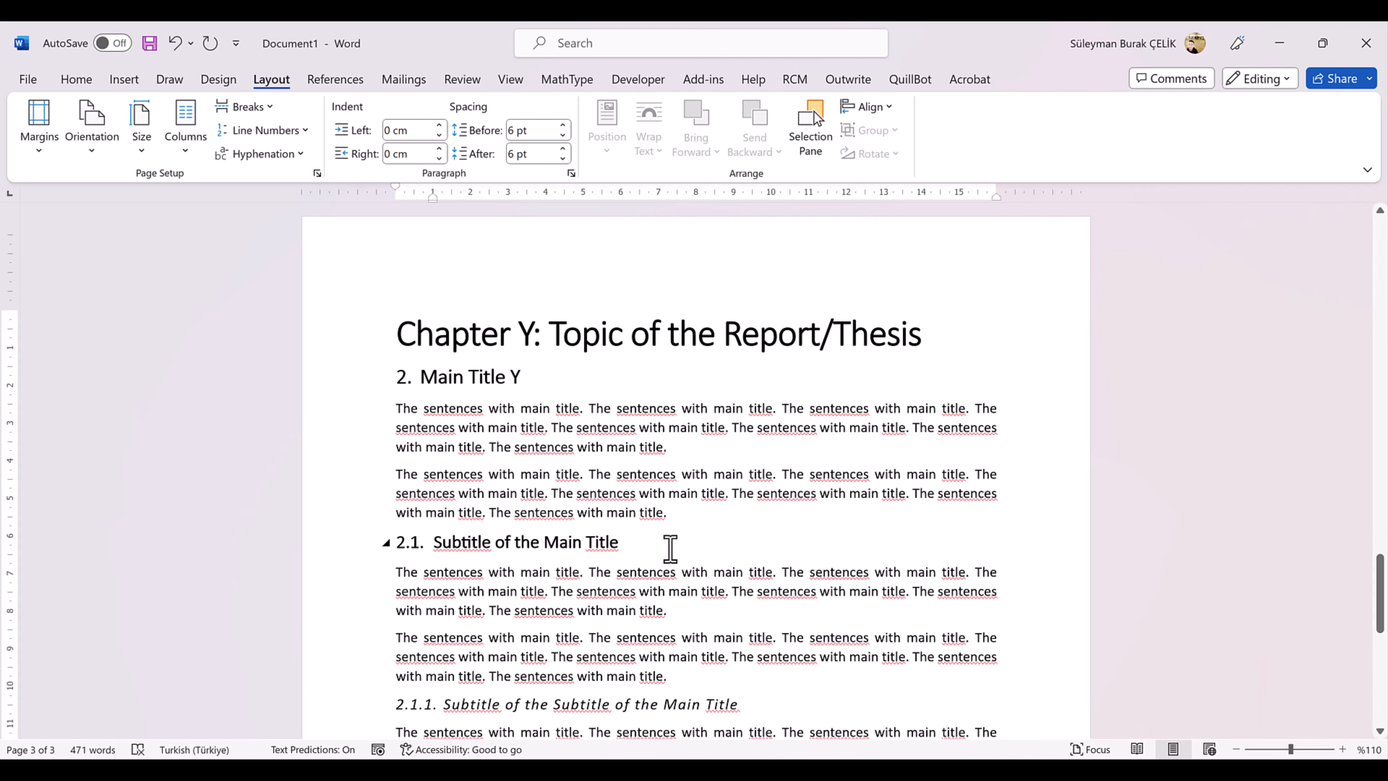
scroll(683, 558, down, 3)
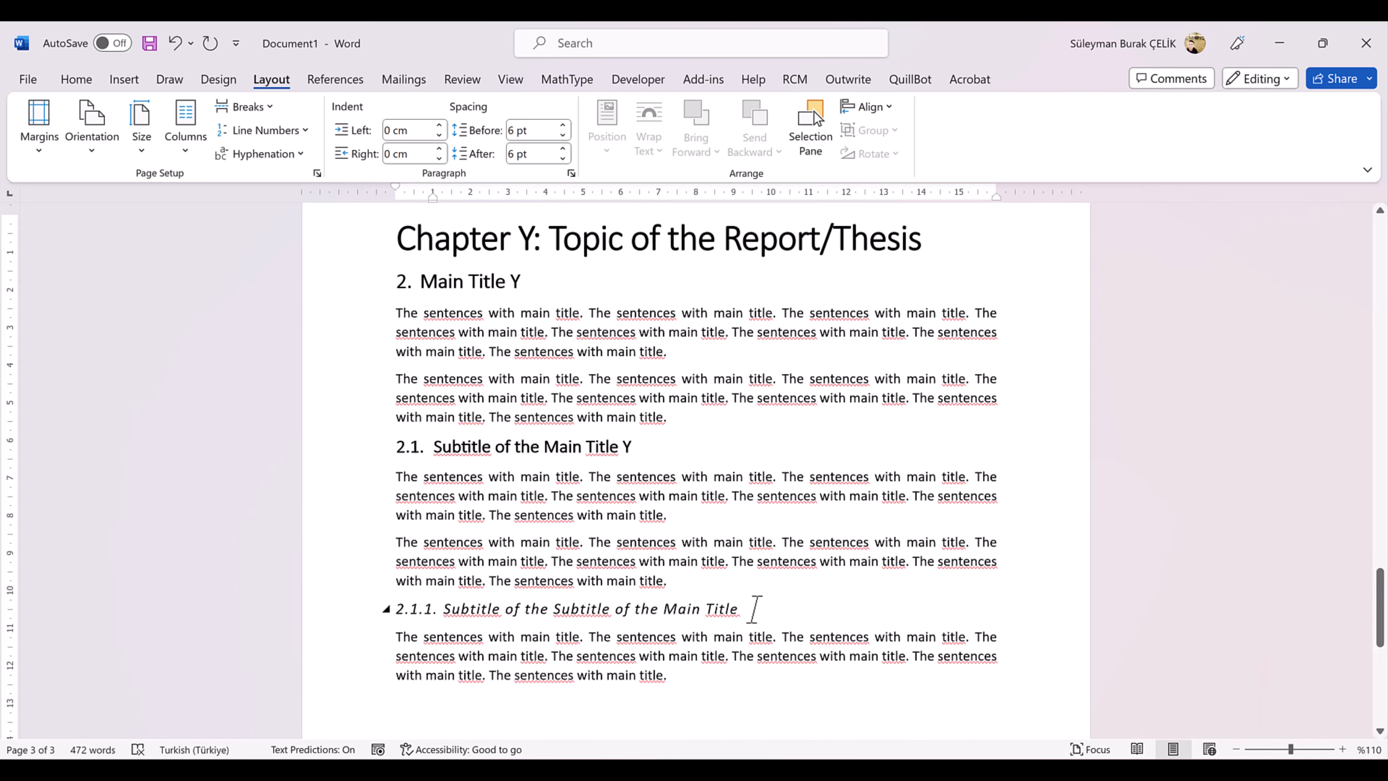
double_click(736, 605)
key(End)
text(Y)
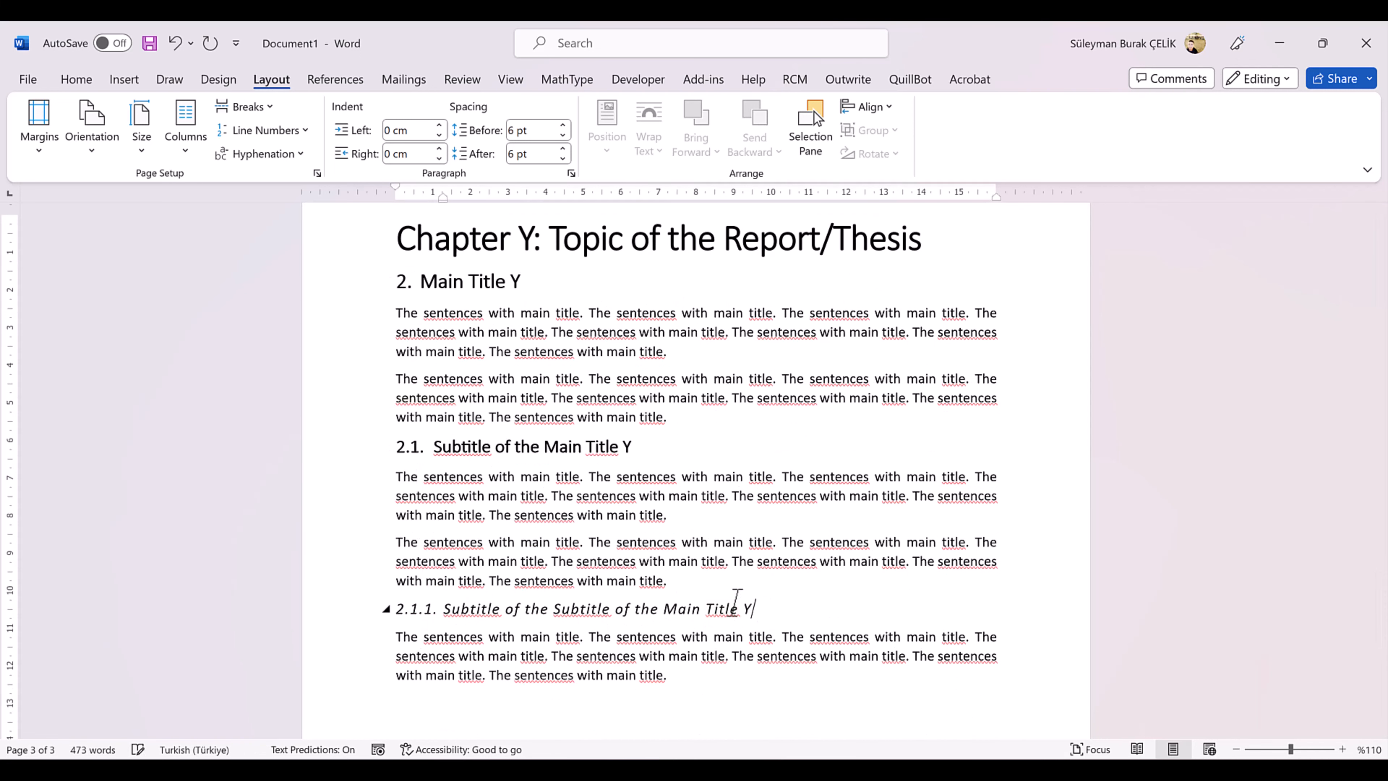
Add page numbers at the bottom of the pages in the Plain Number 3 format and leave footer editing
scroll(759, 496, up, 12)
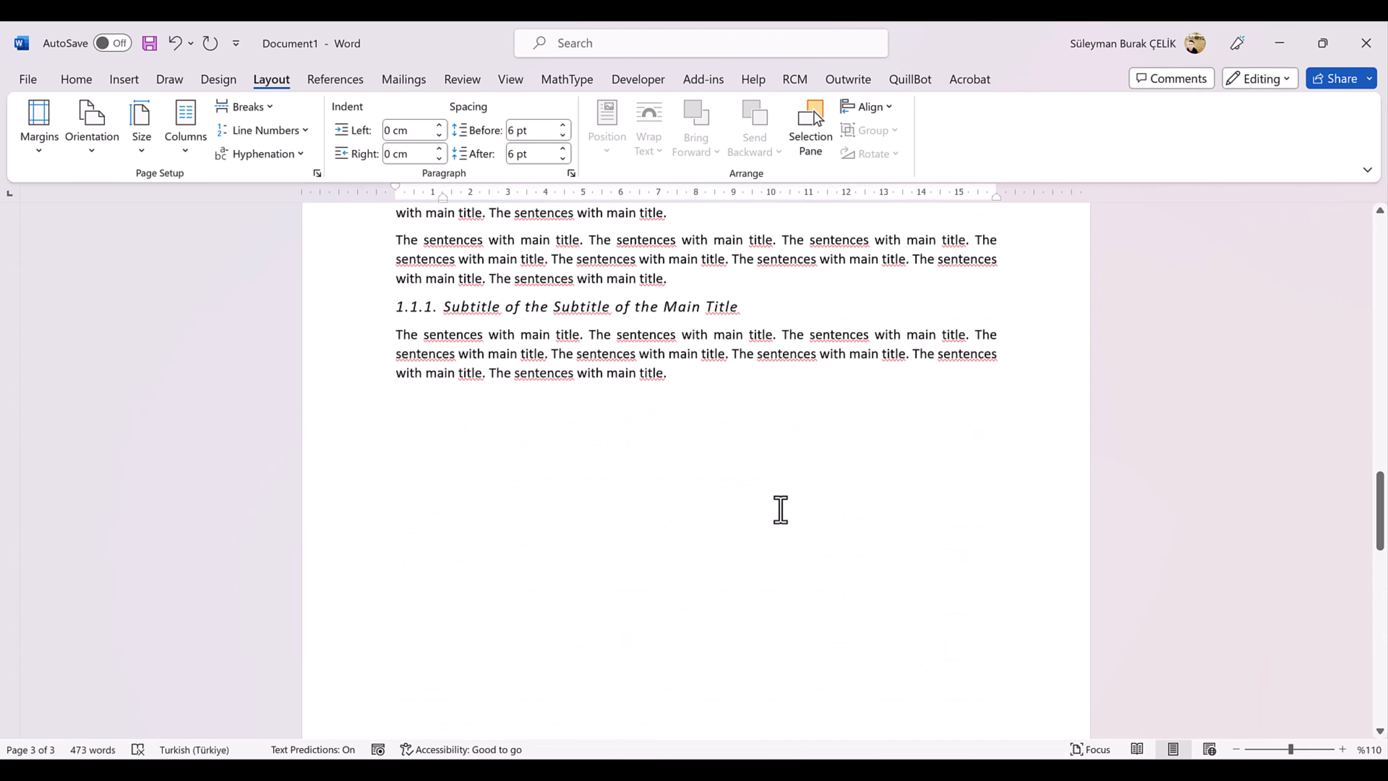
scroll(780, 509, down, 10)
scroll(713, 403, up, 5)
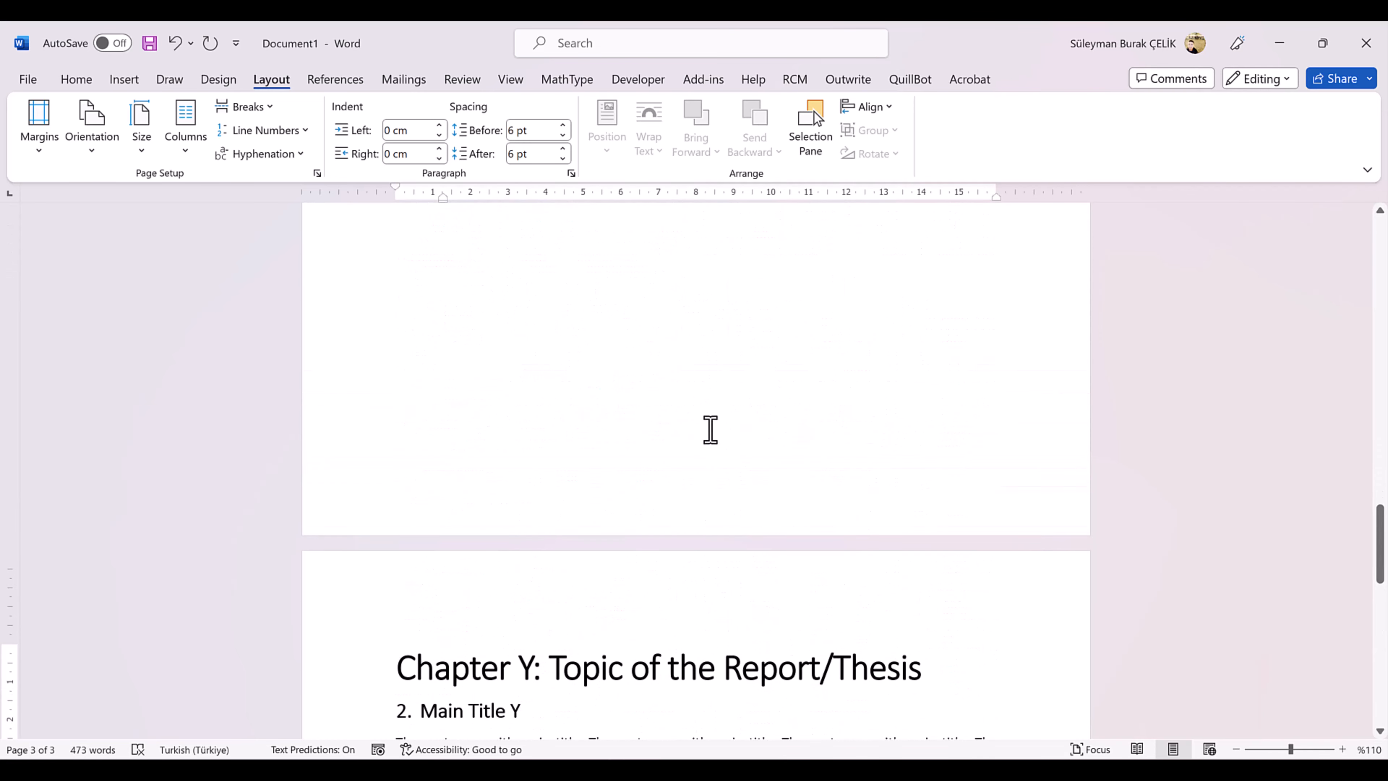
scroll(710, 429, down, 3)
scroll(707, 434, up, 10)
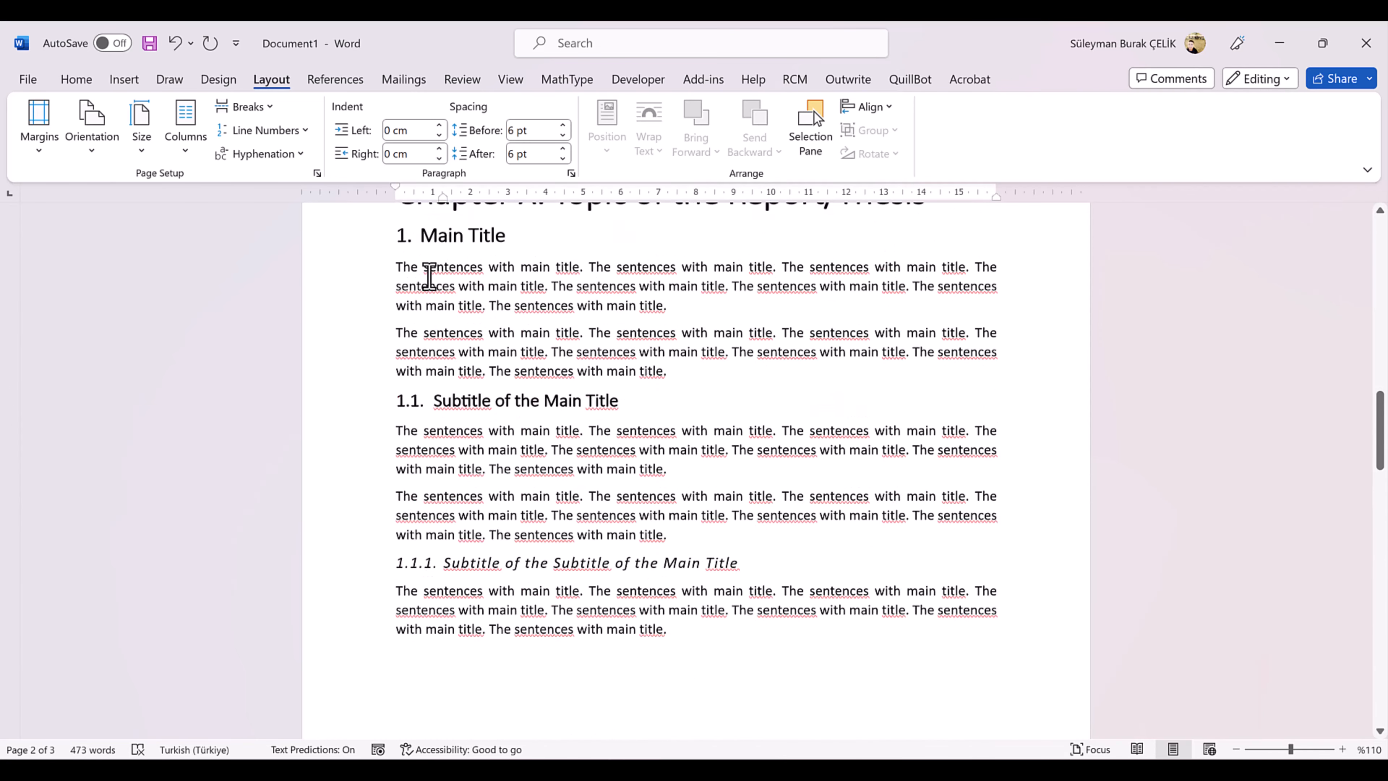
scroll(429, 276, up, 8)
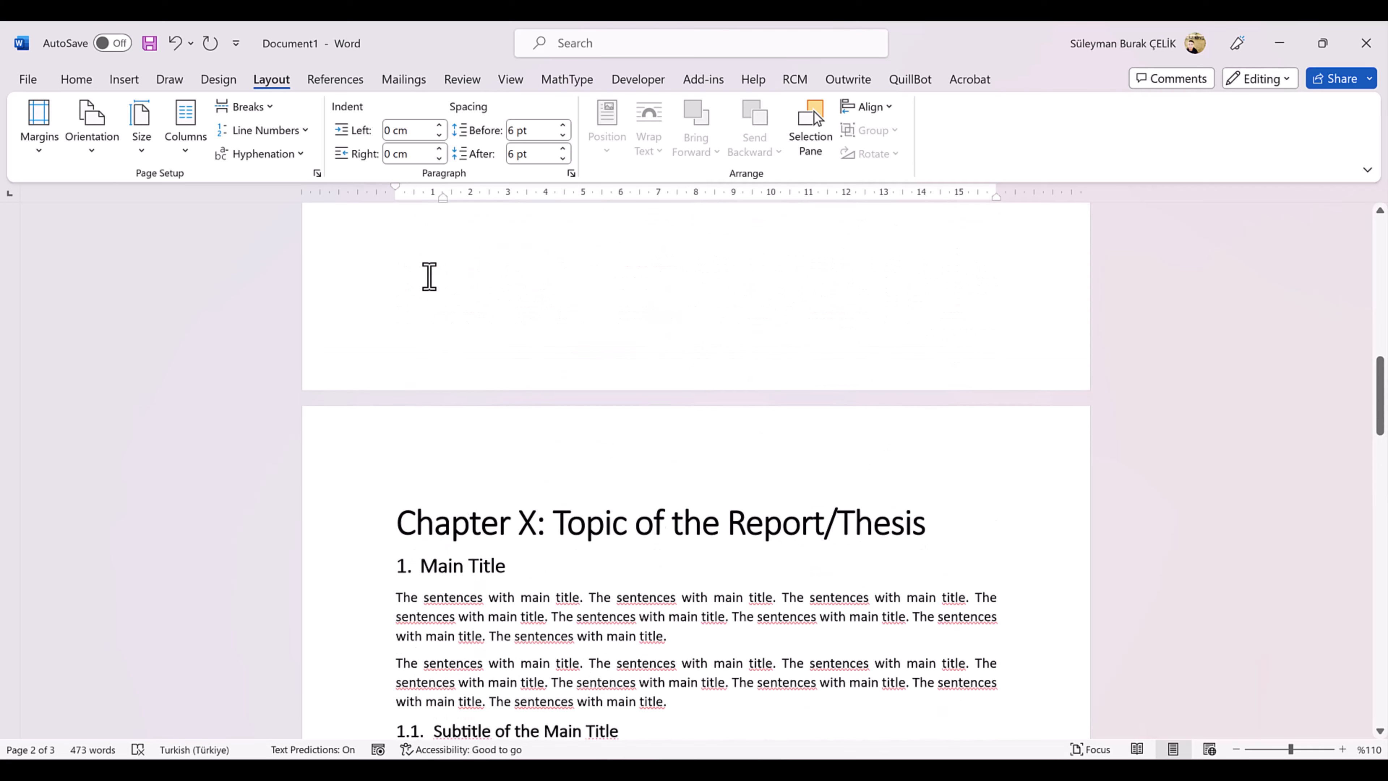
click(125, 80)
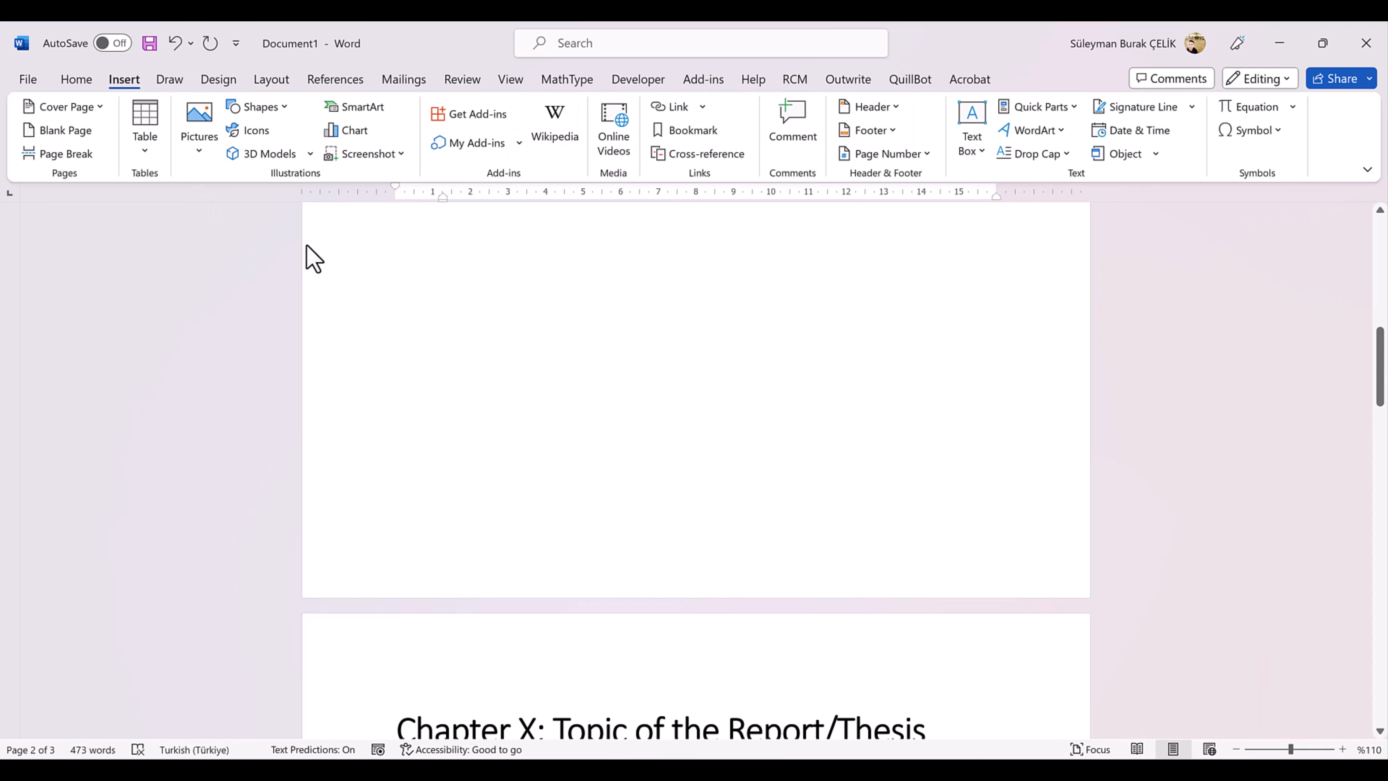
click(923, 152)
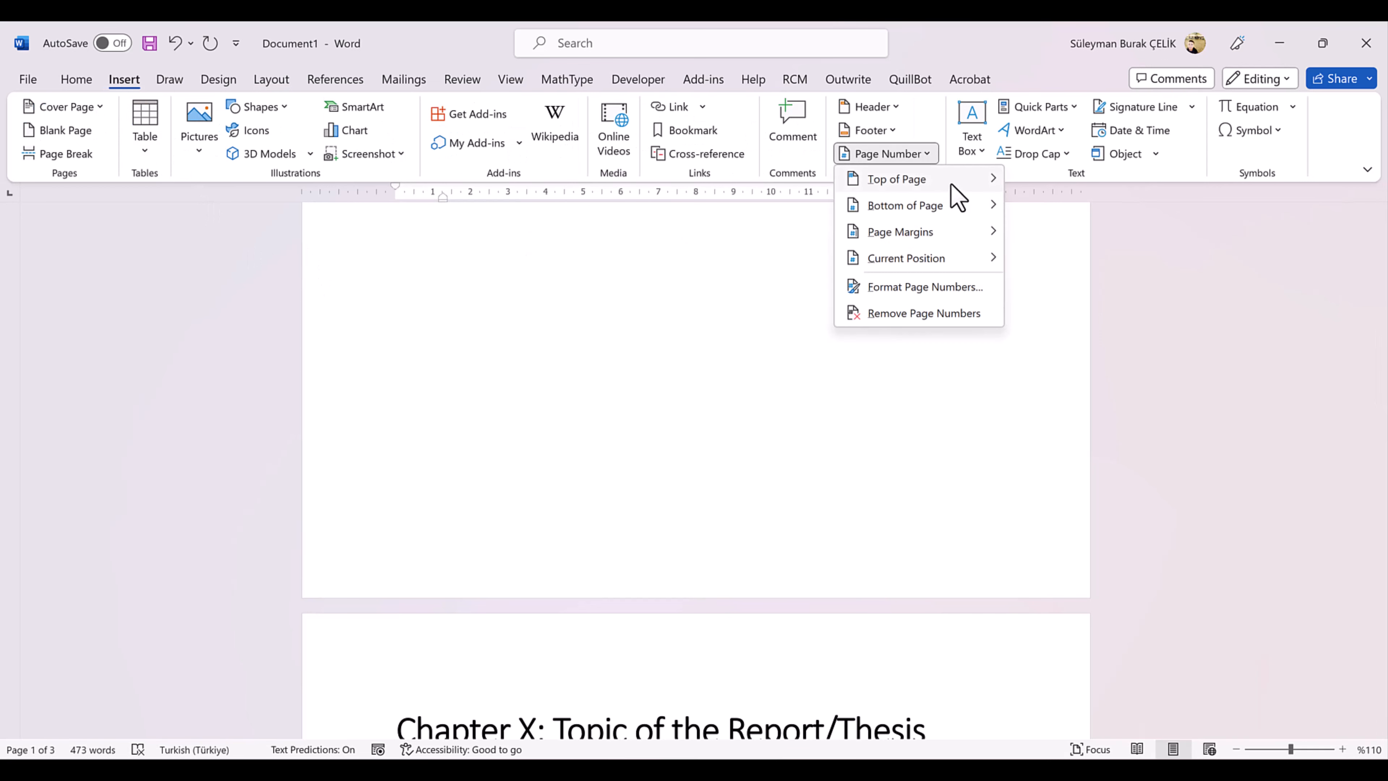
mouse_move(951, 184)
mouse_move(970, 212)
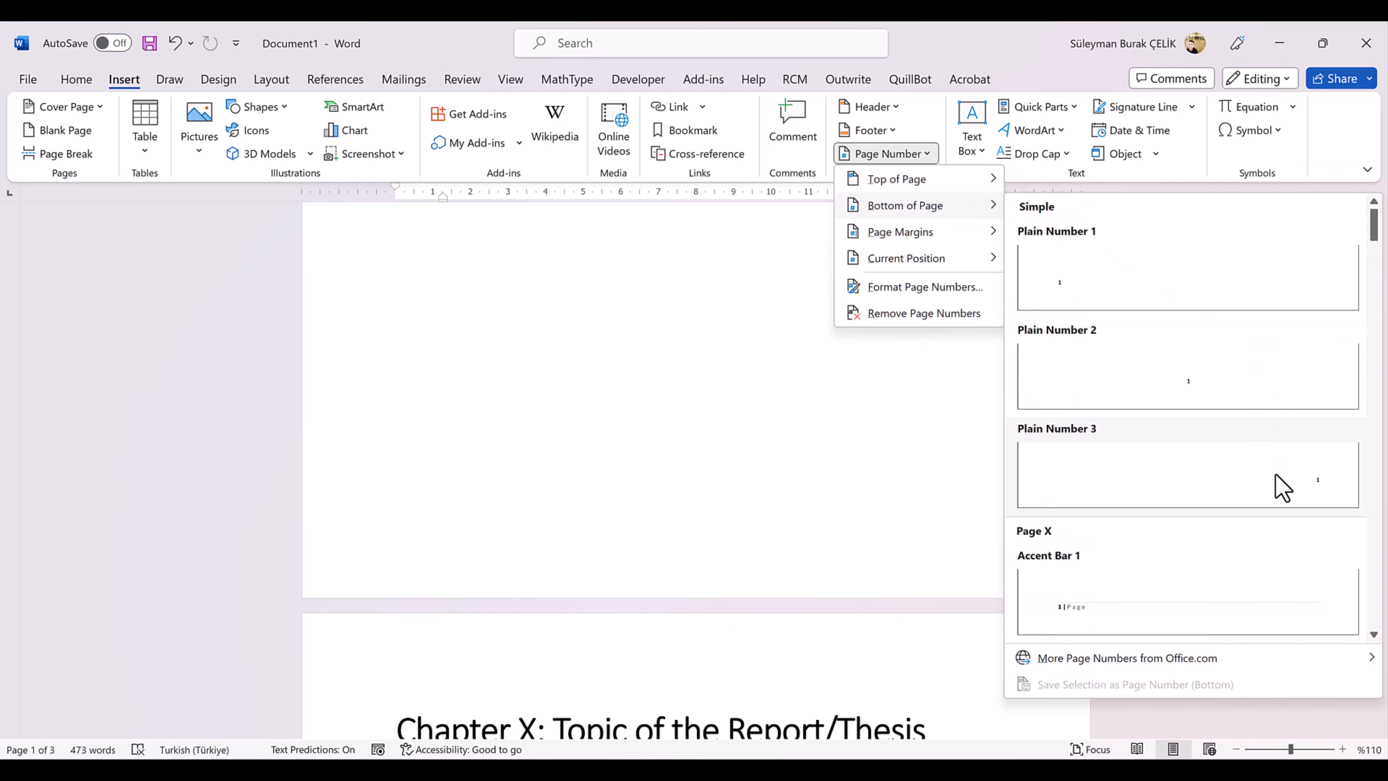
click(1276, 476)
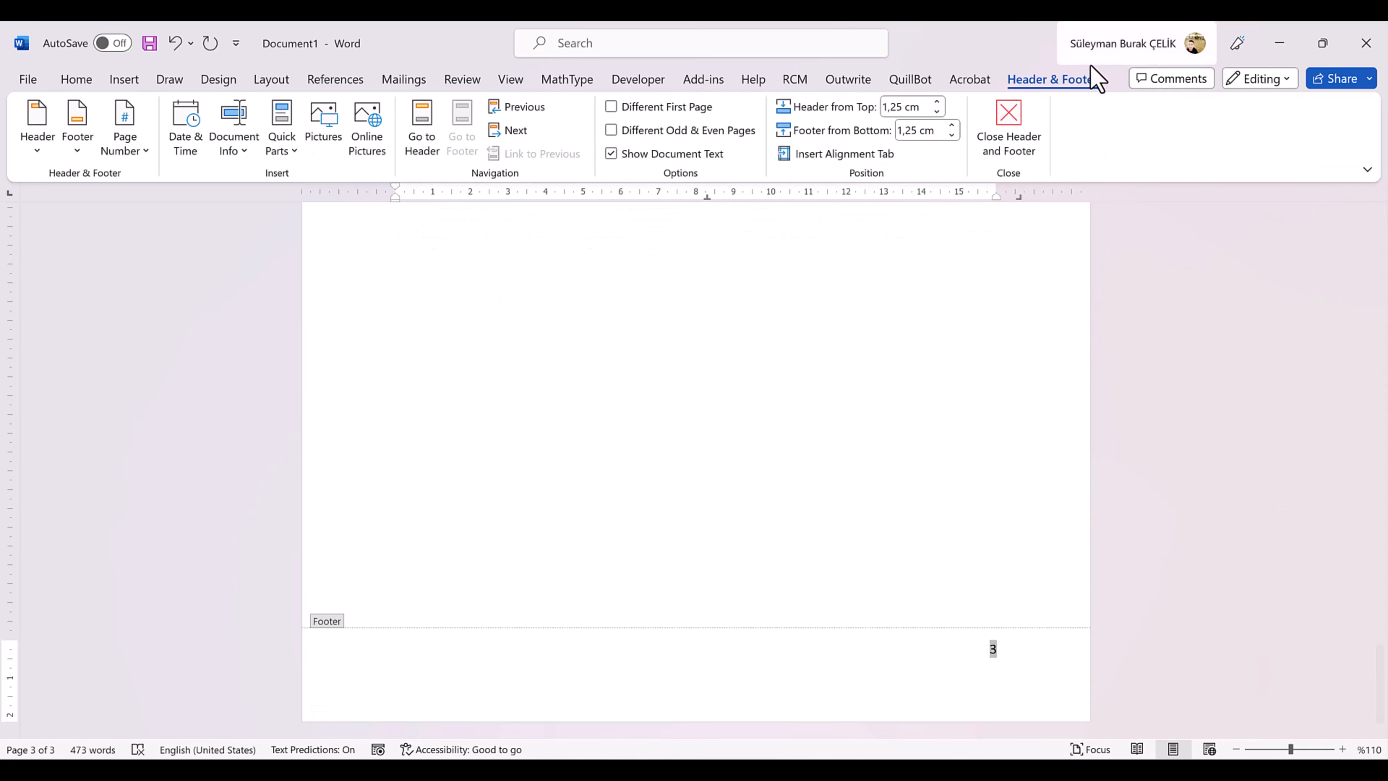
click(1014, 126)
Check the footer page numbers throughout the document and the entries in the table of contents
scroll(1050, 397, up, 10)
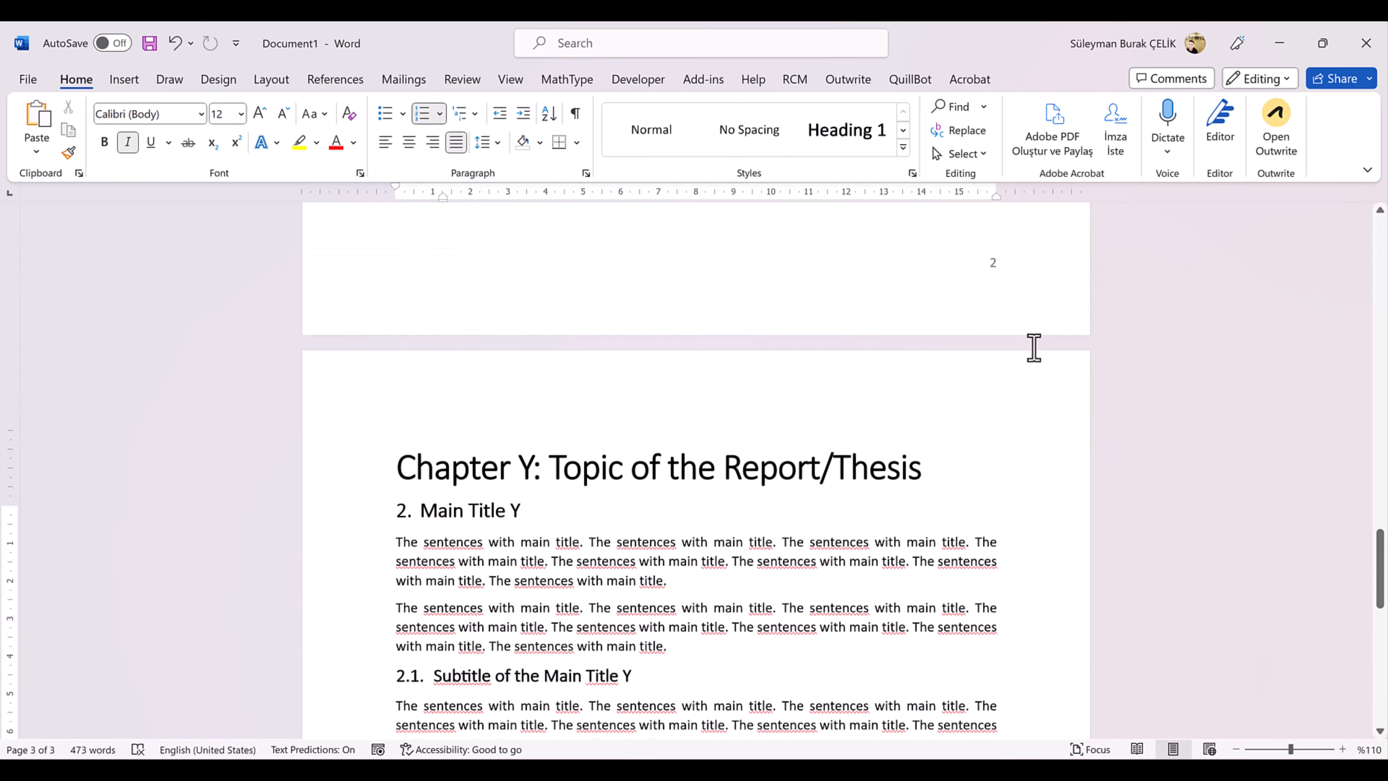
scroll(1033, 350, up, 12)
scroll(765, 363, down, 8)
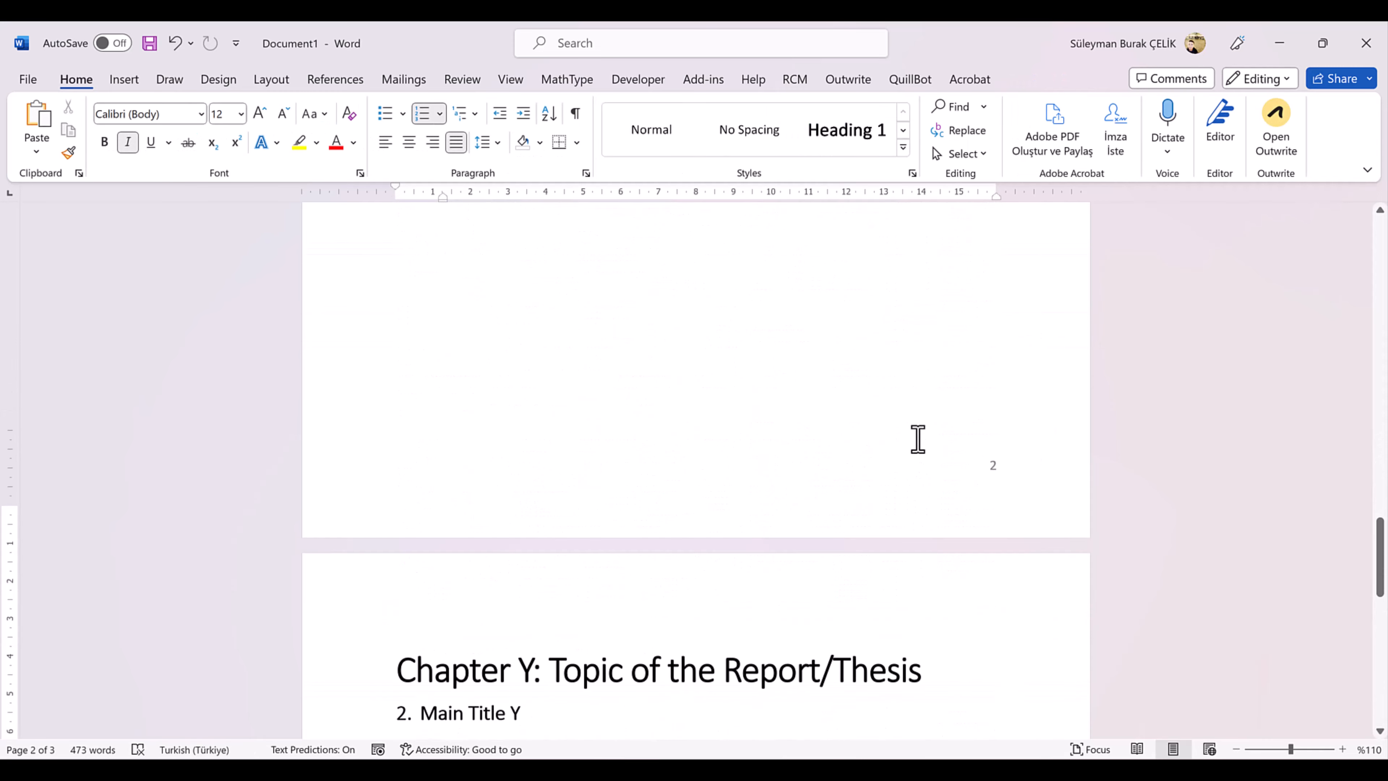
scroll(918, 440, down, 15)
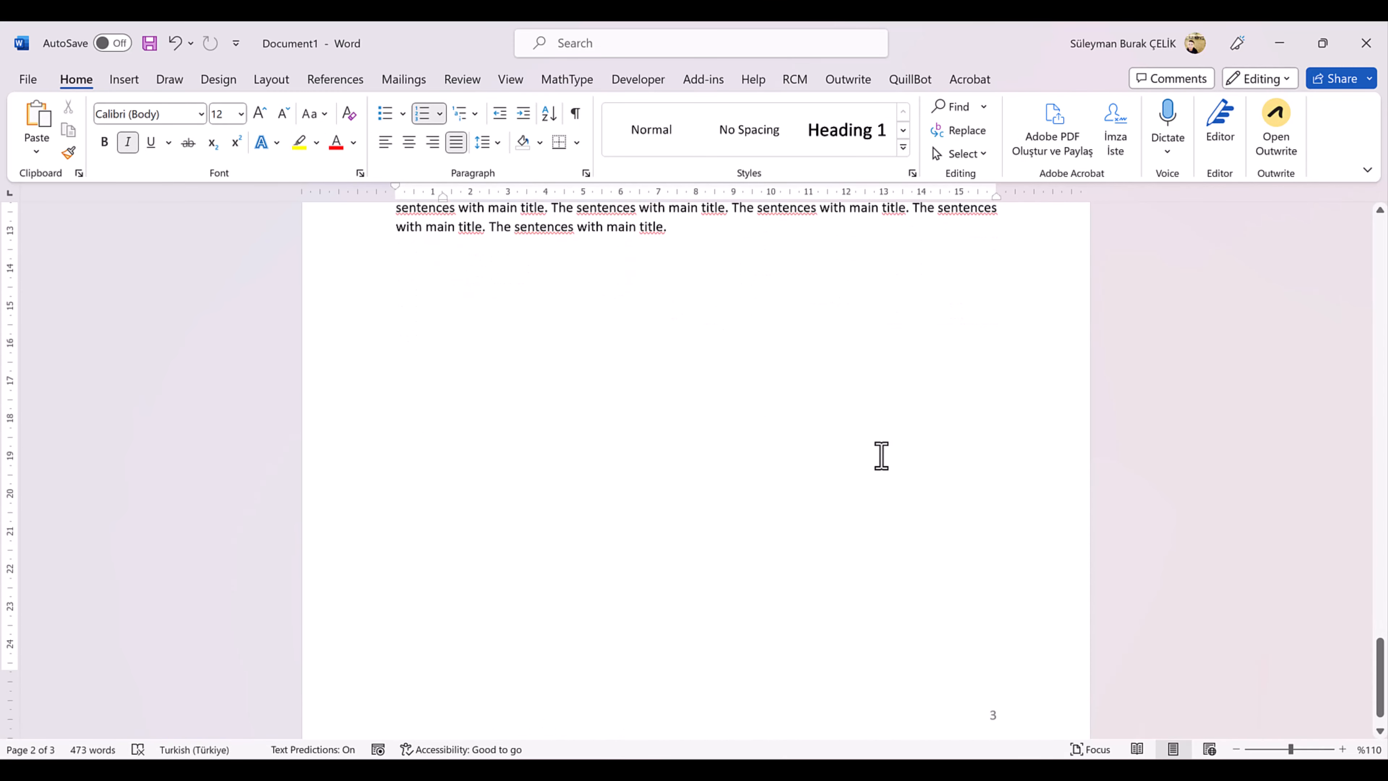
scroll(1034, 639, down, 1)
scroll(658, 452, down, 11)
scroll(579, 434, up, 4)
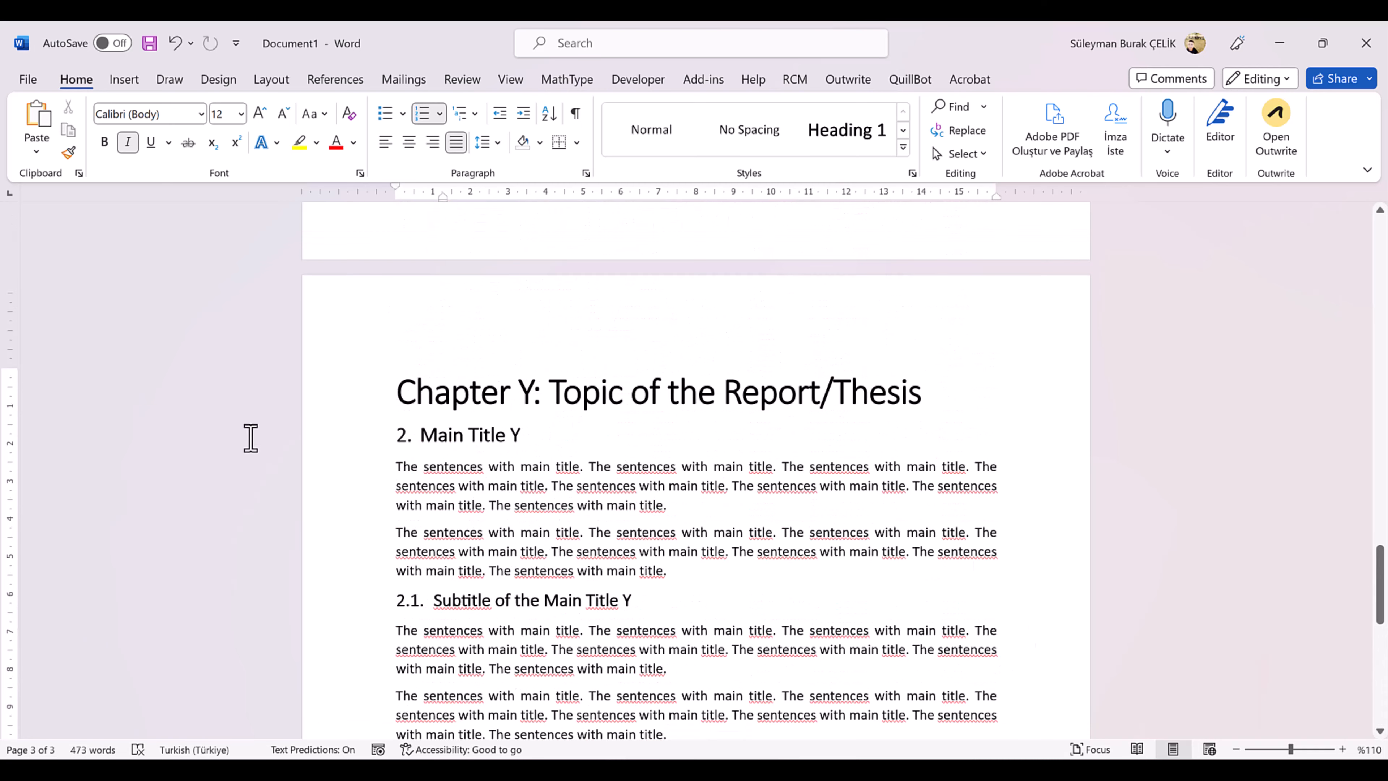
scroll(514, 363, up, 20)
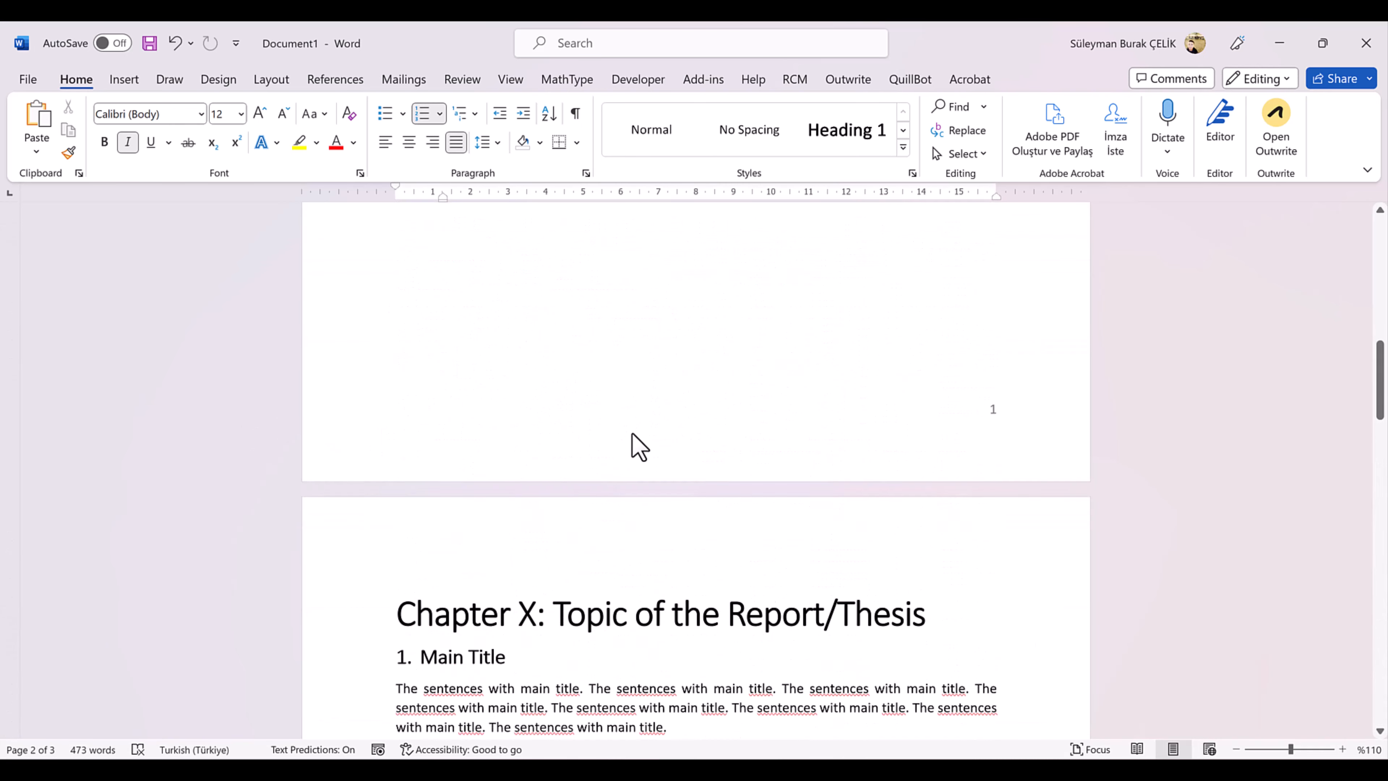
scroll(601, 480, up, 5)
scroll(598, 471, up, 10)
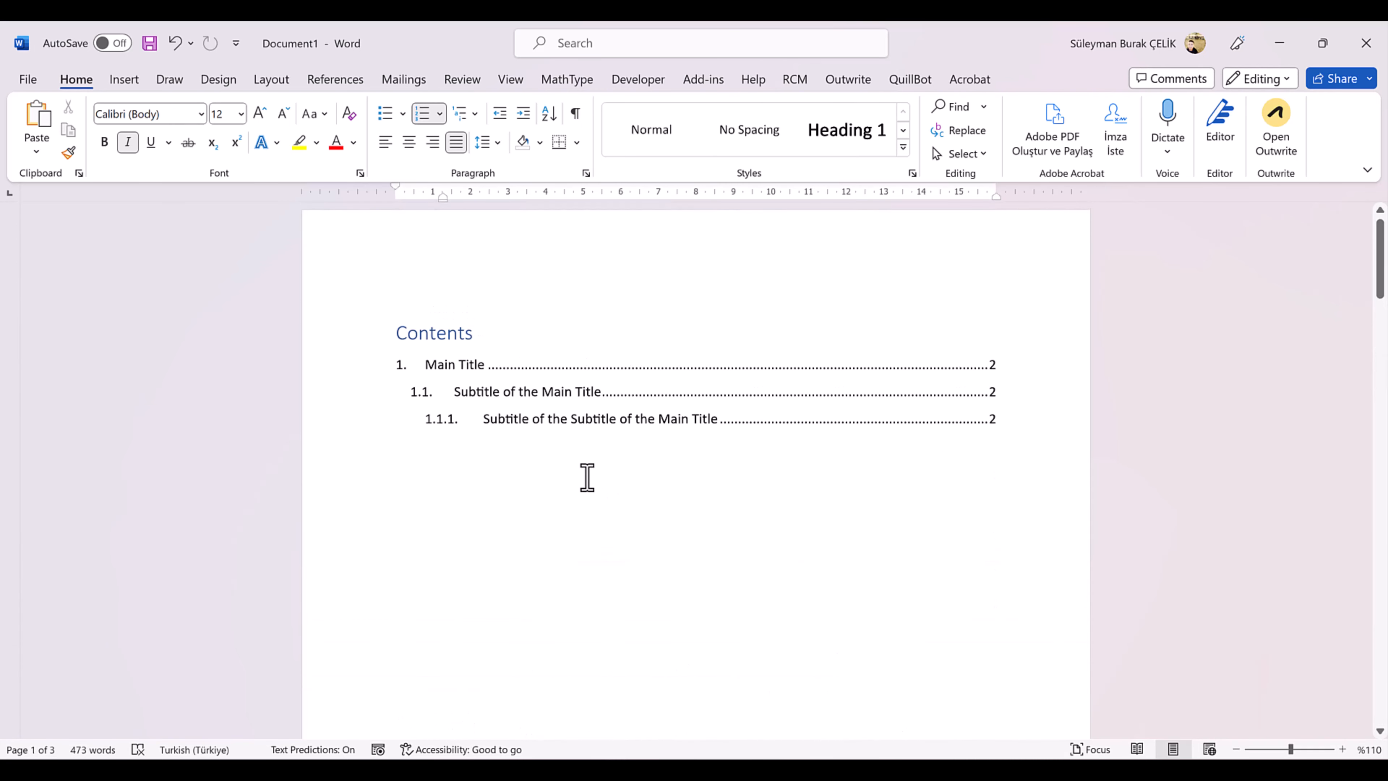
Update the entire table of contents to include the headings of the second chapter
click(487, 340)
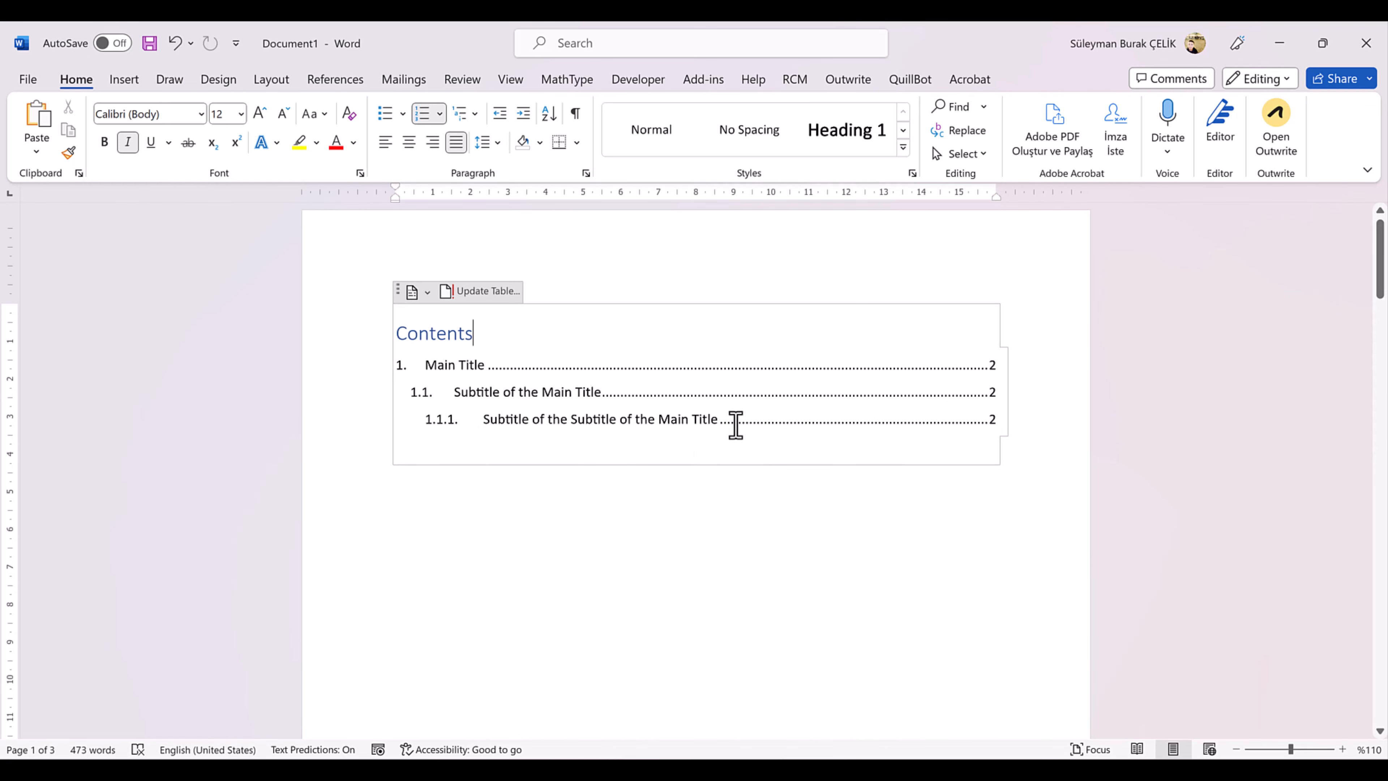
click(488, 291)
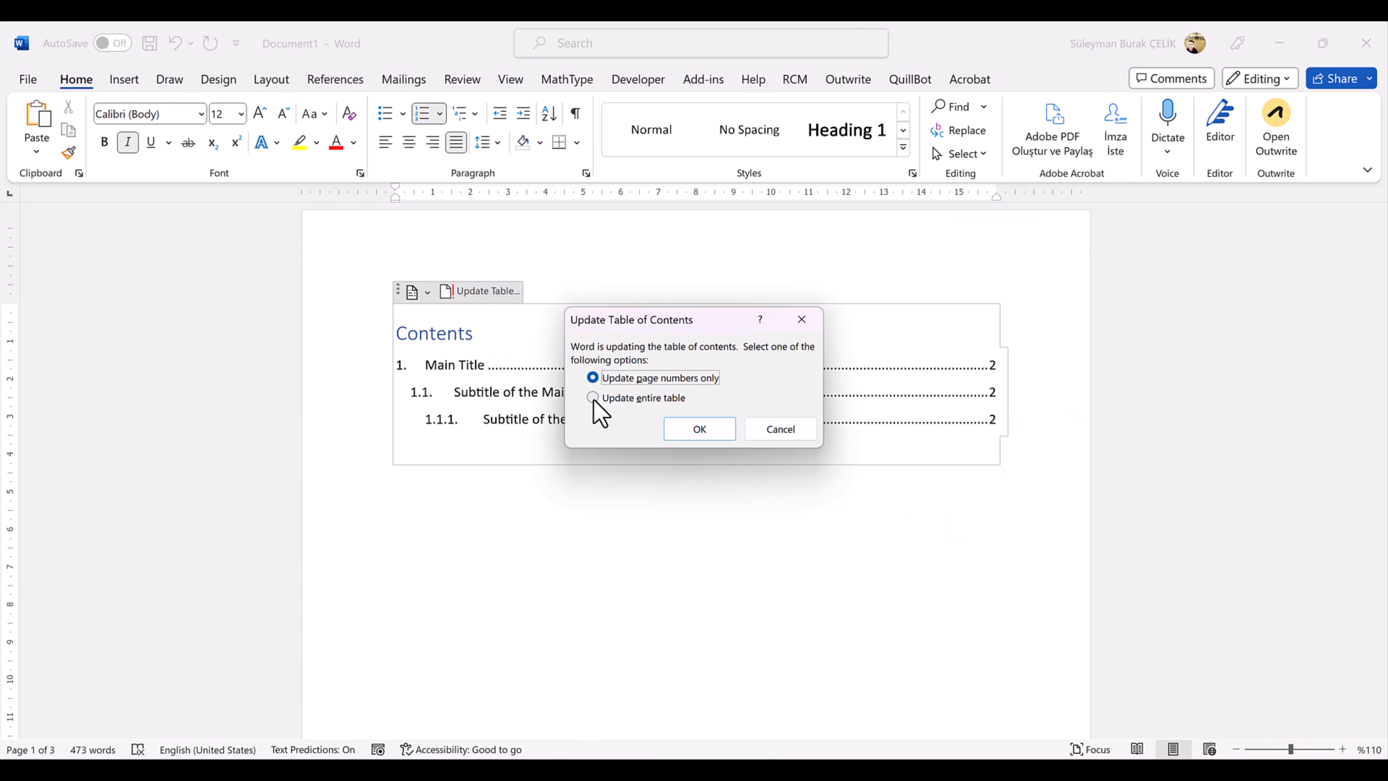
click(705, 429)
Examine the headings and page numbers of both chapters against the updated table of contents
scroll(684, 611, down, 20)
scroll(598, 533, down, 3)
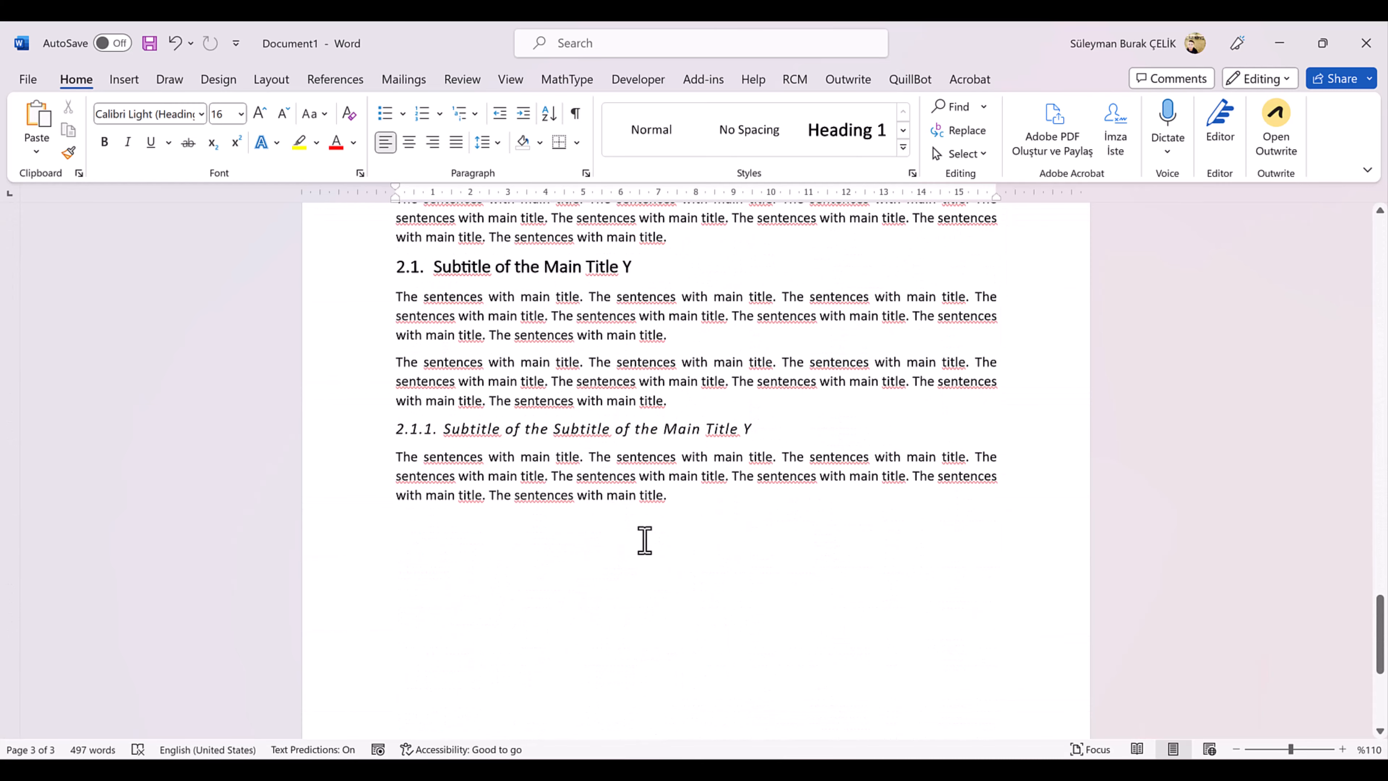
scroll(644, 539, up, 3)
scroll(490, 526, up, 4)
scroll(483, 533, down, 7)
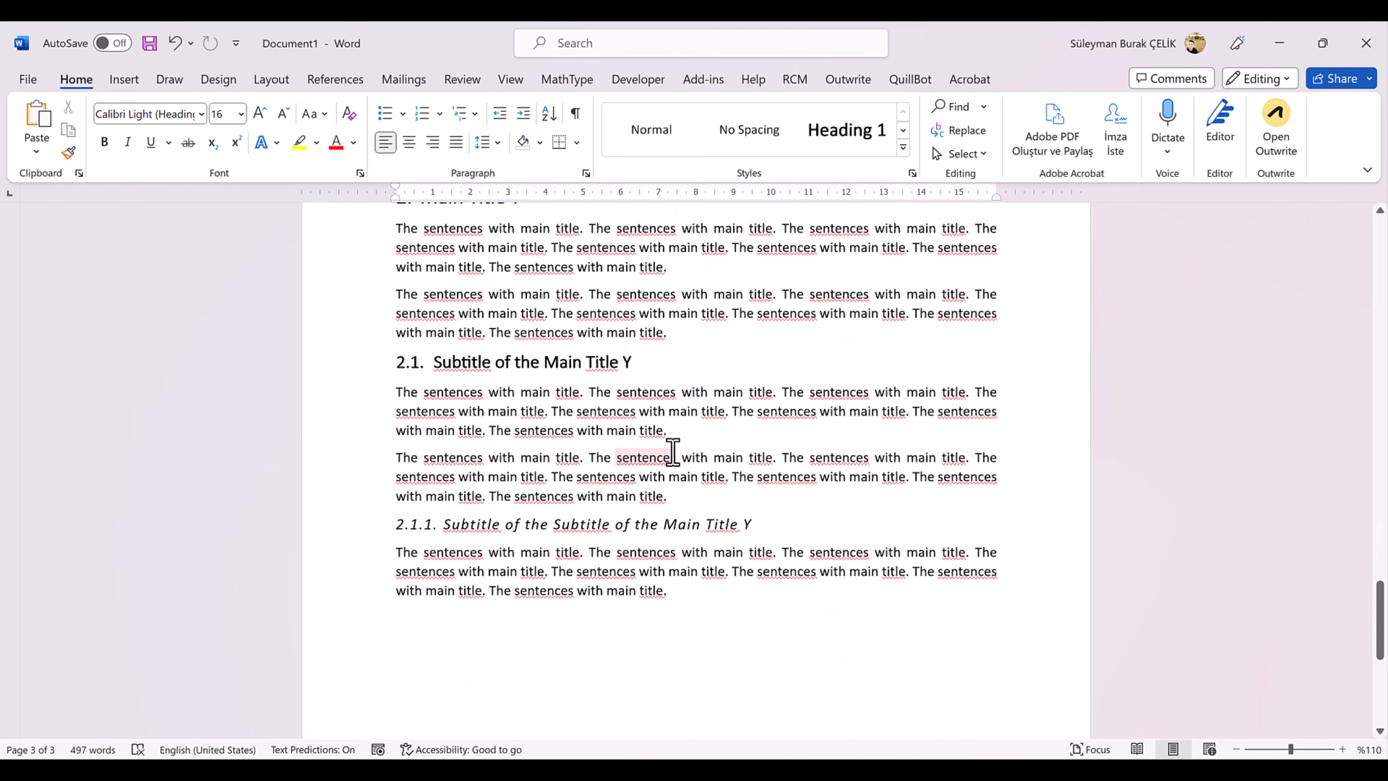
scroll(687, 459, up, 5)
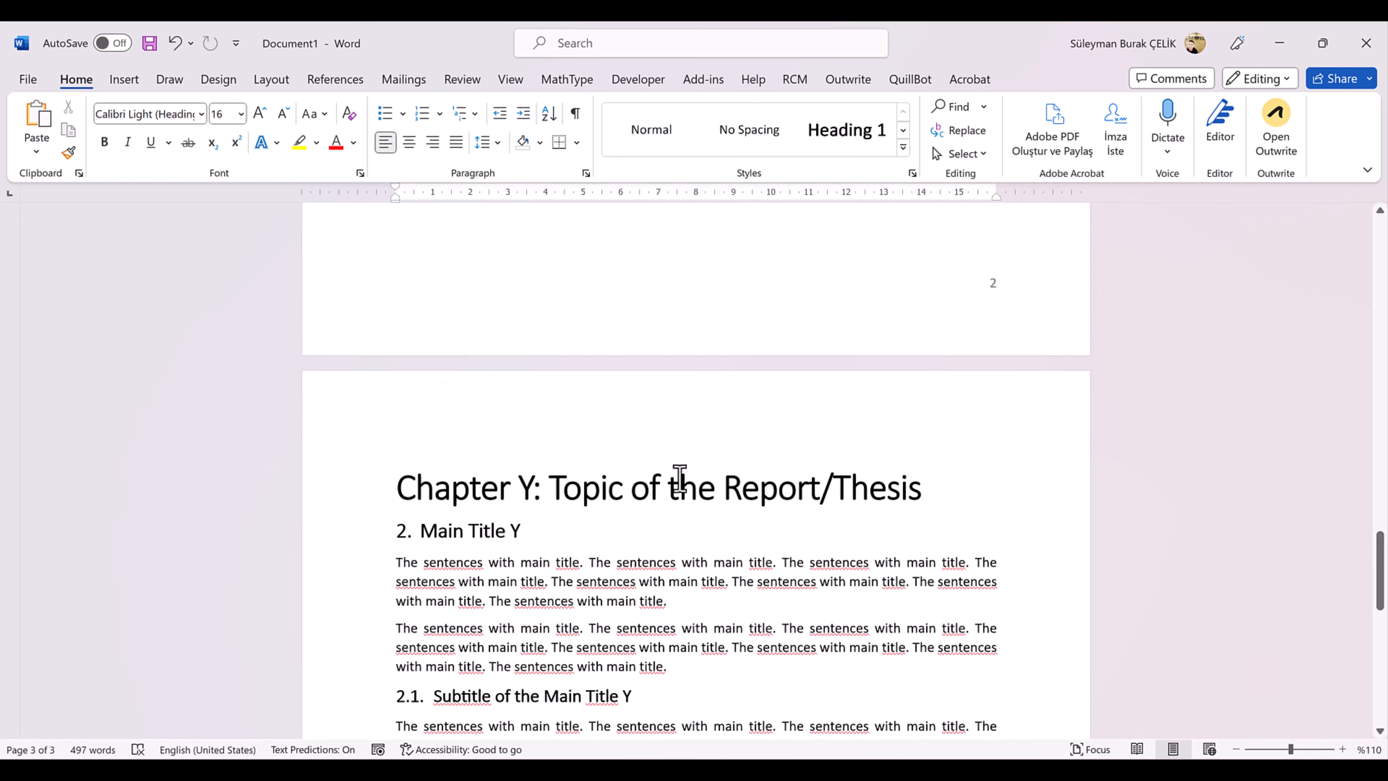
scroll(679, 480, down, 4)
scroll(677, 480, up, 15)
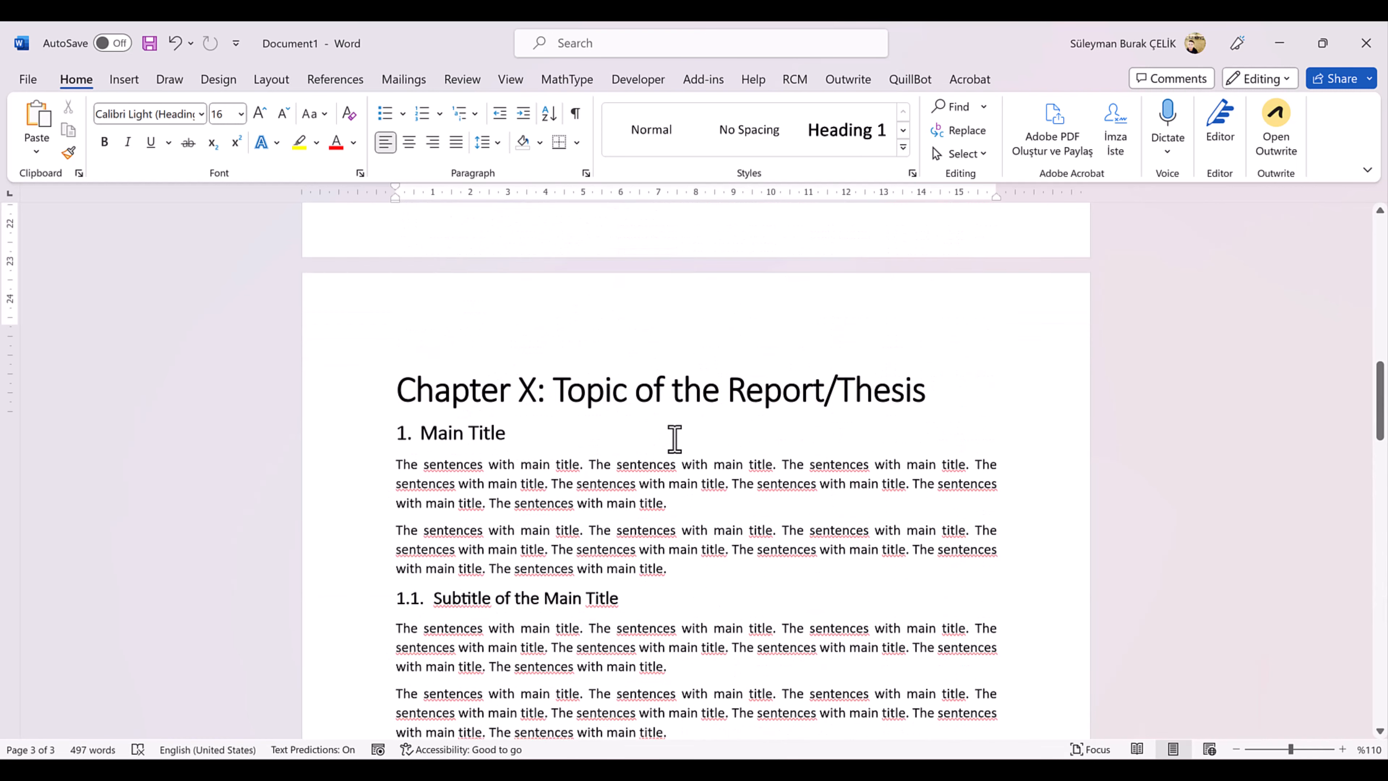
scroll(674, 440, up, 10)
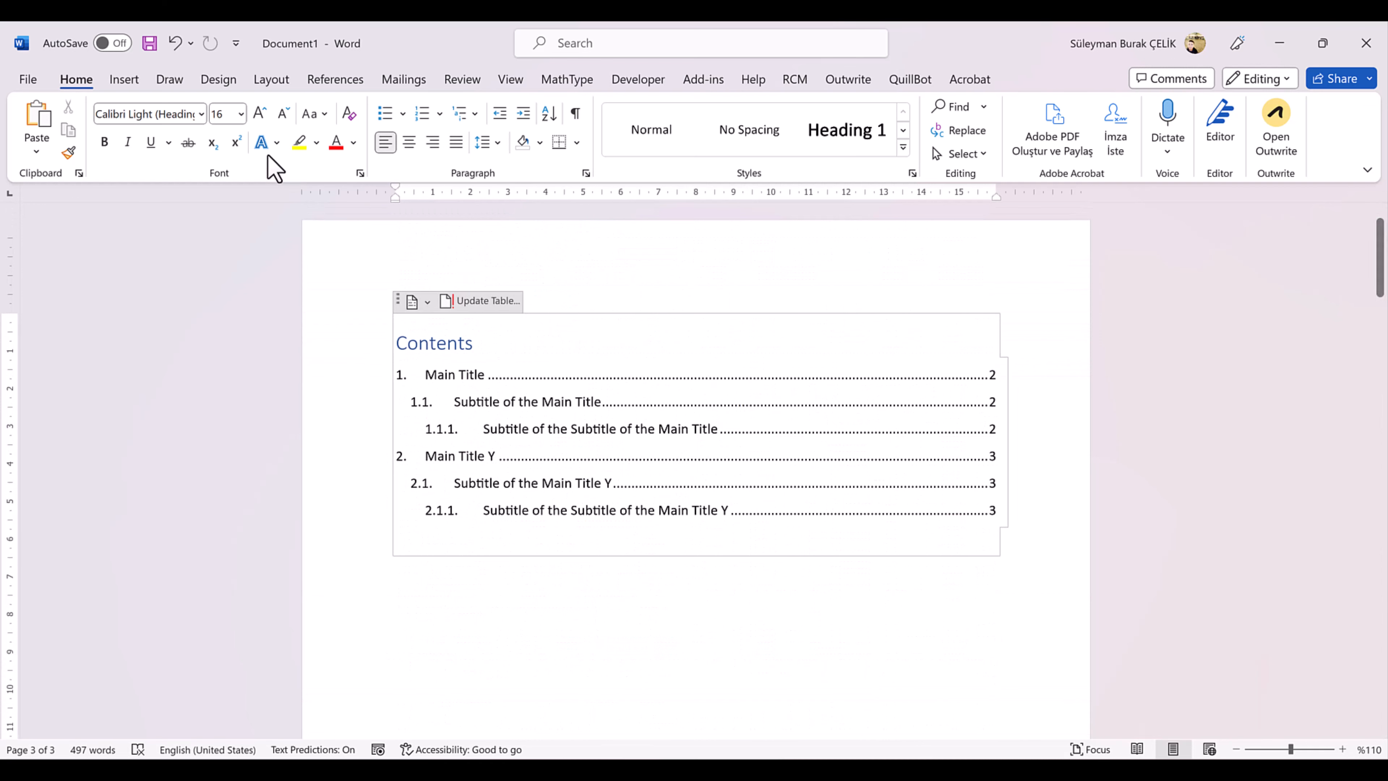
Save the document to the desktop (Masaüstü) as a Word document named Template Calibri.docx
click(26, 82)
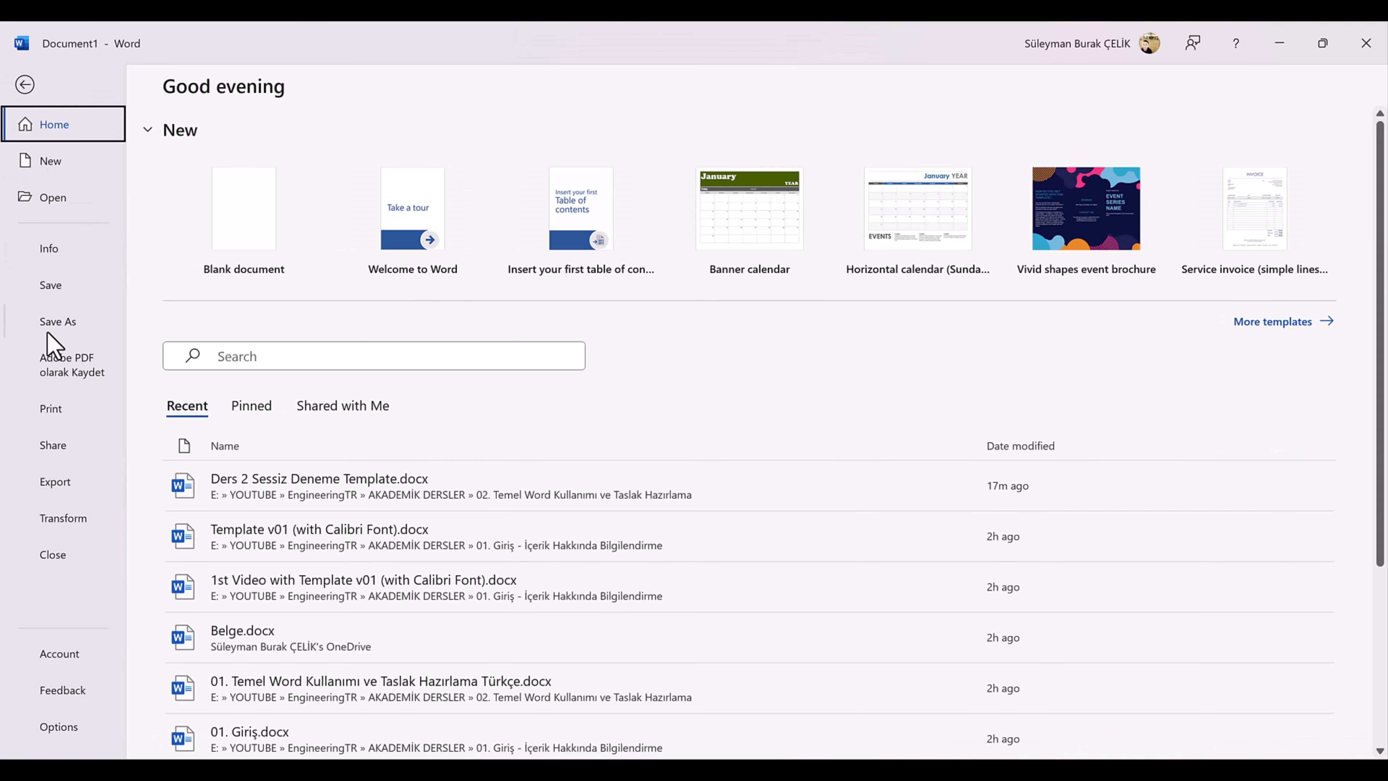
click(54, 323)
click(219, 405)
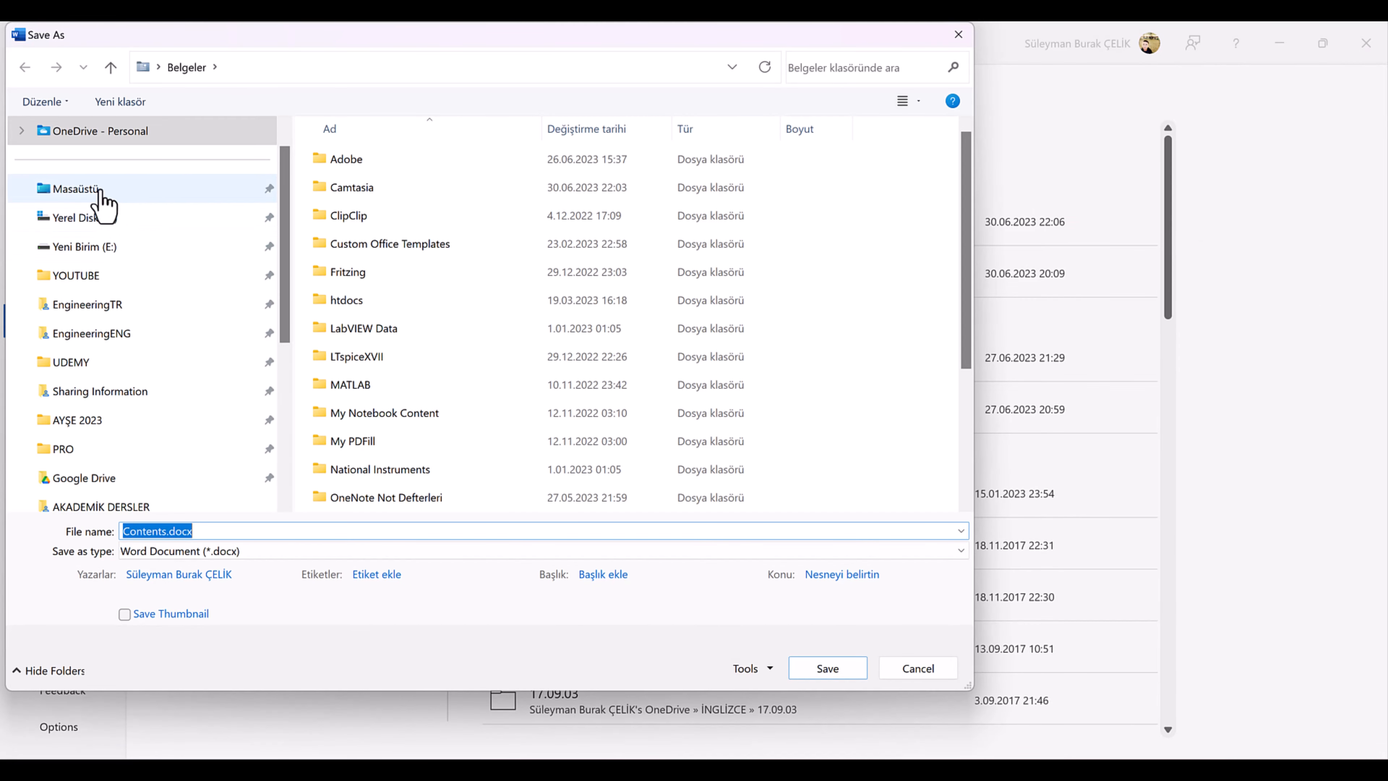
click(99, 192)
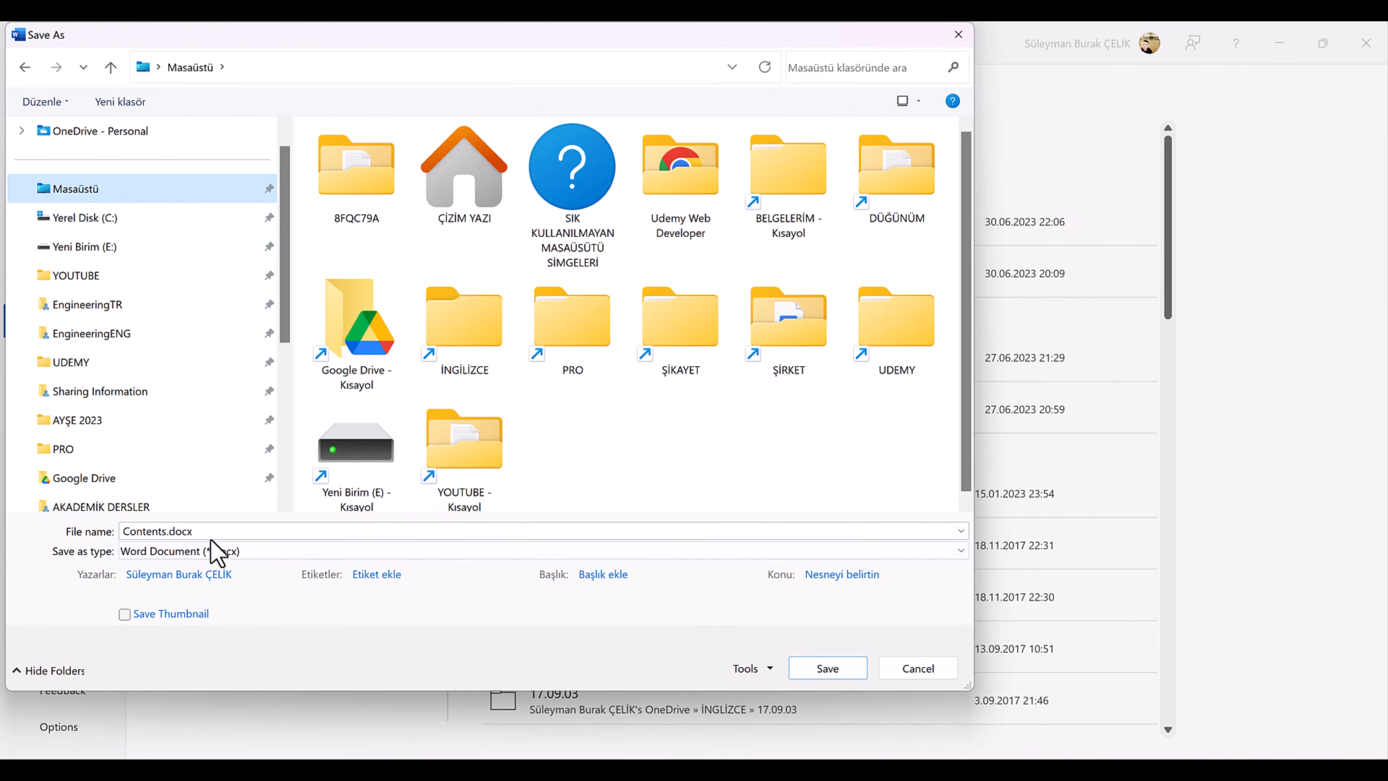
click(161, 531)
click(167, 531)
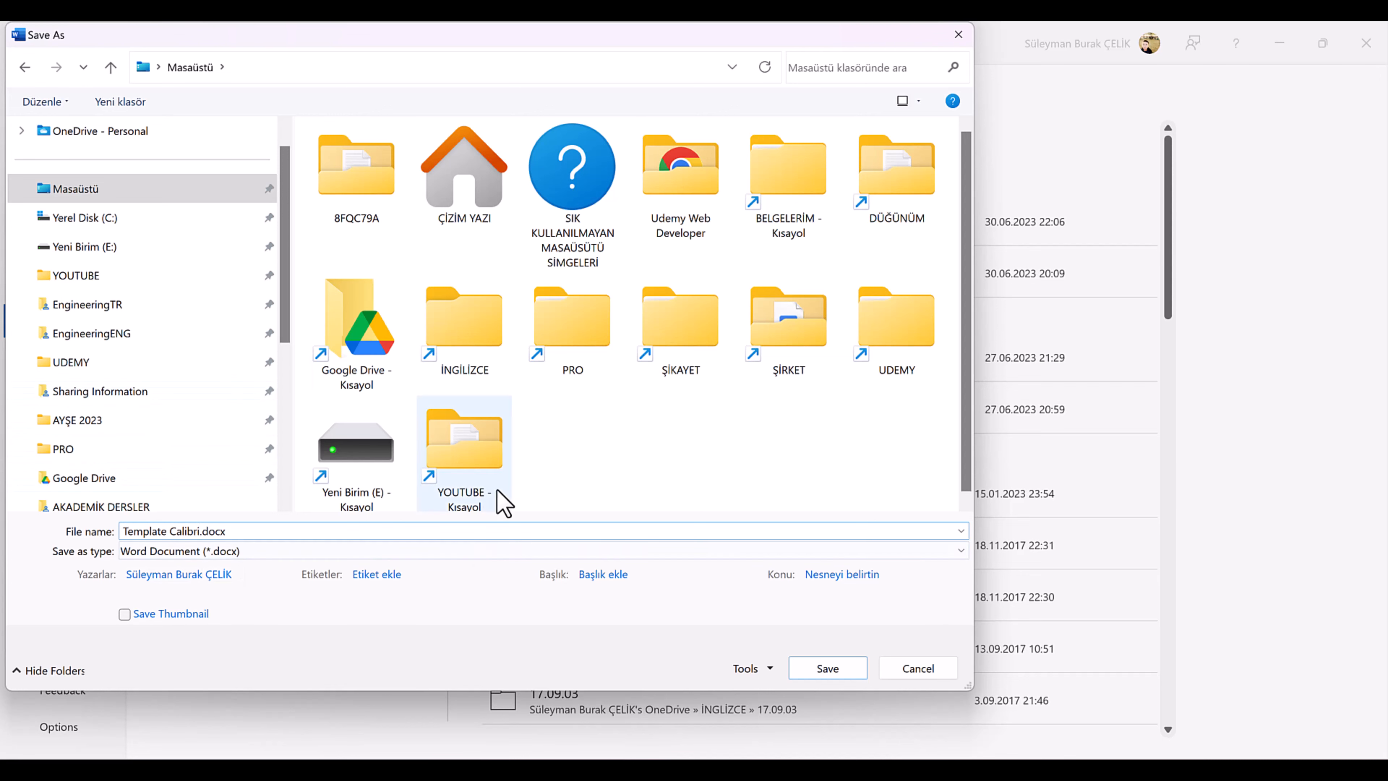
click(827, 671)
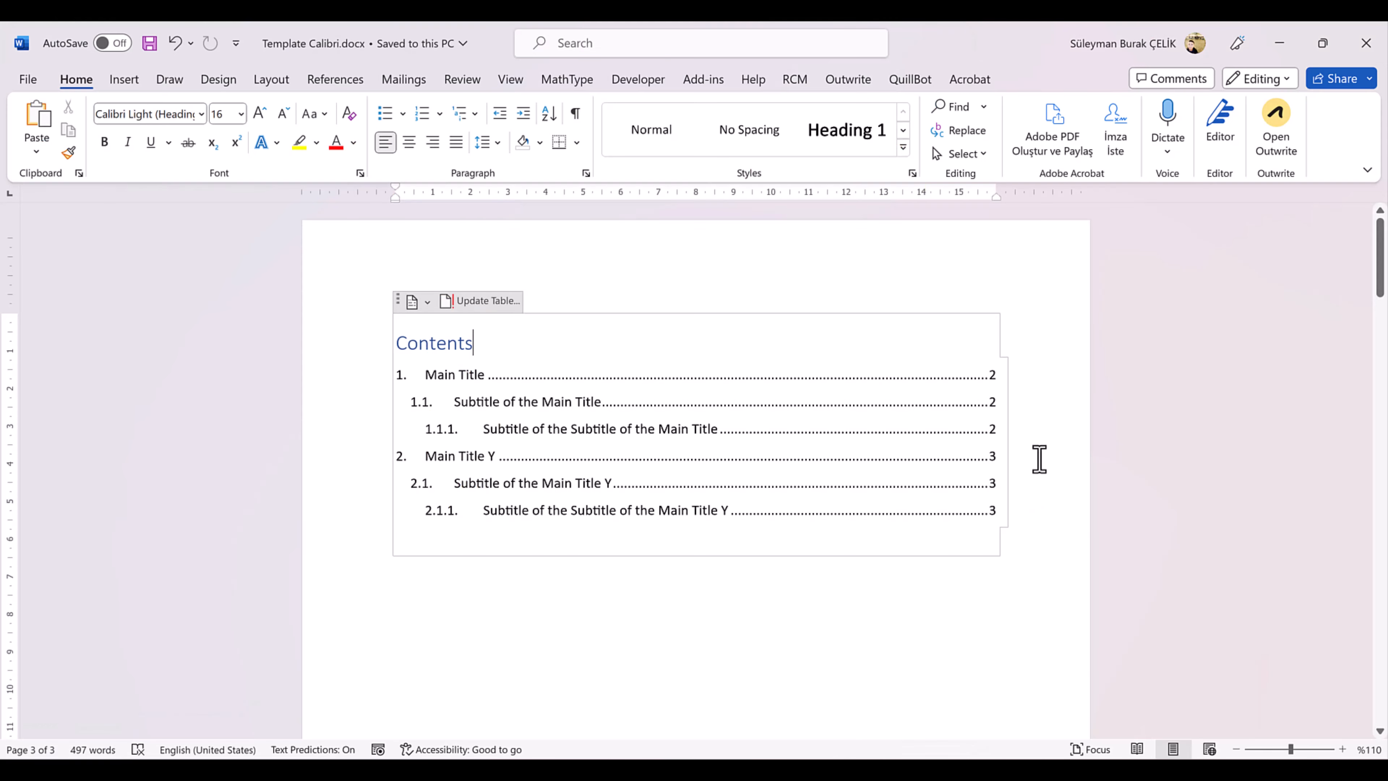
Remove the Heading 3, Subtle Emphasis, Intense Quote and Book Title styles from the style gallery
click(842, 616)
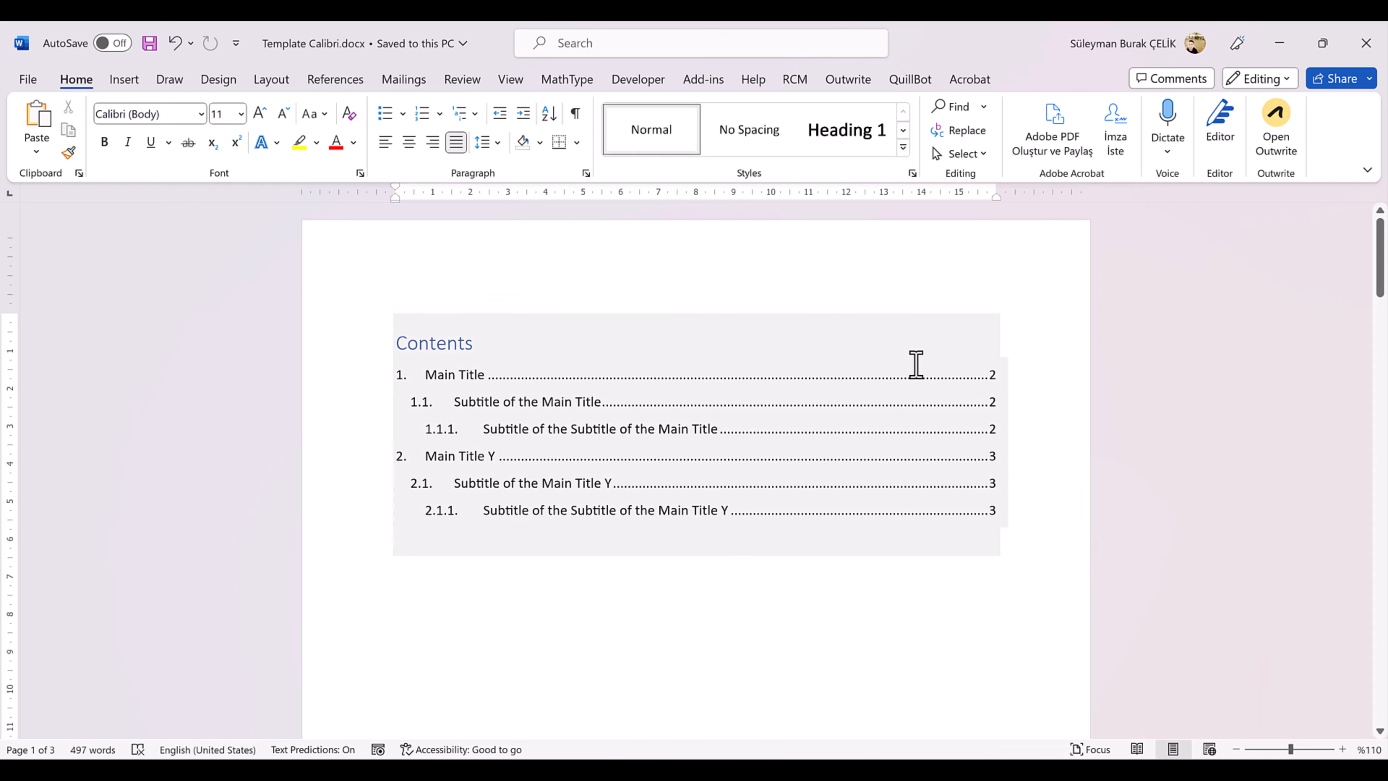
click(903, 147)
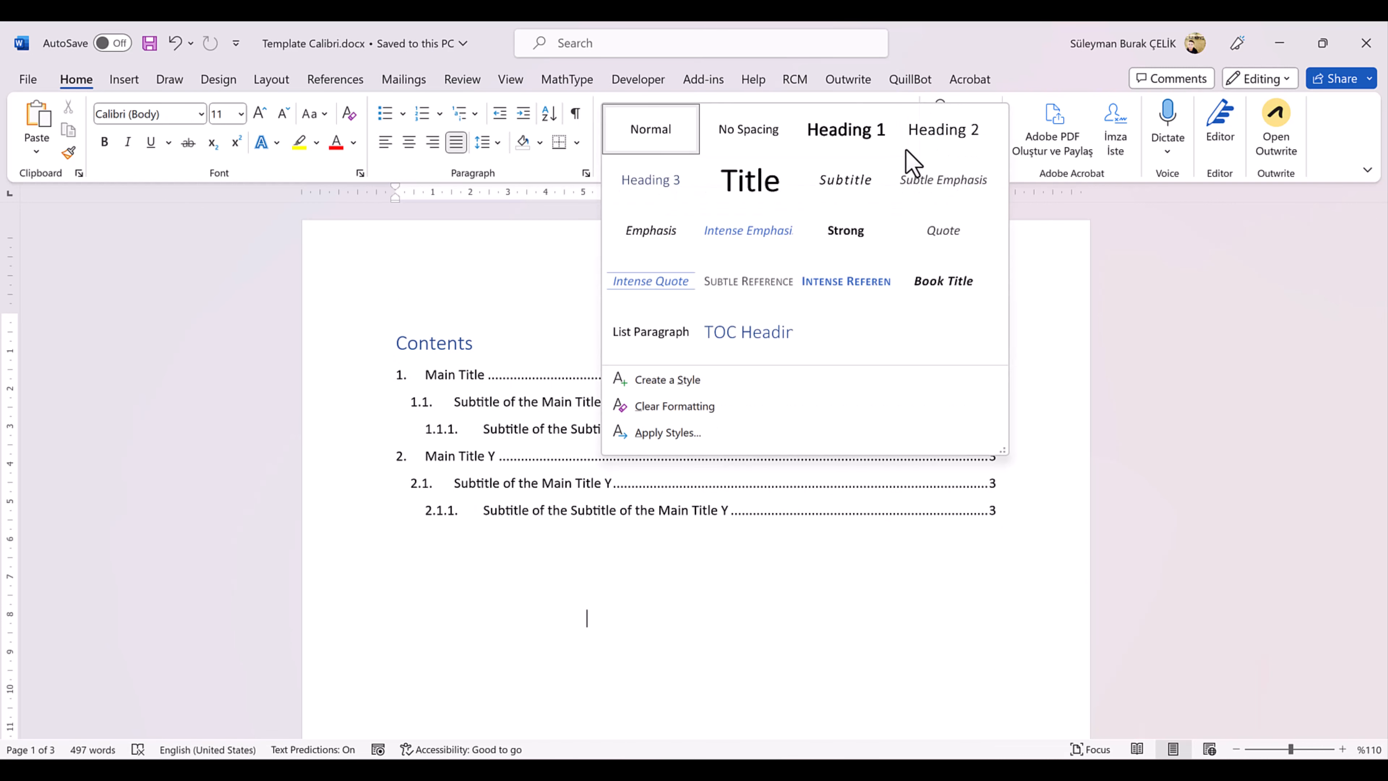
right_click(929, 176)
click(908, 313)
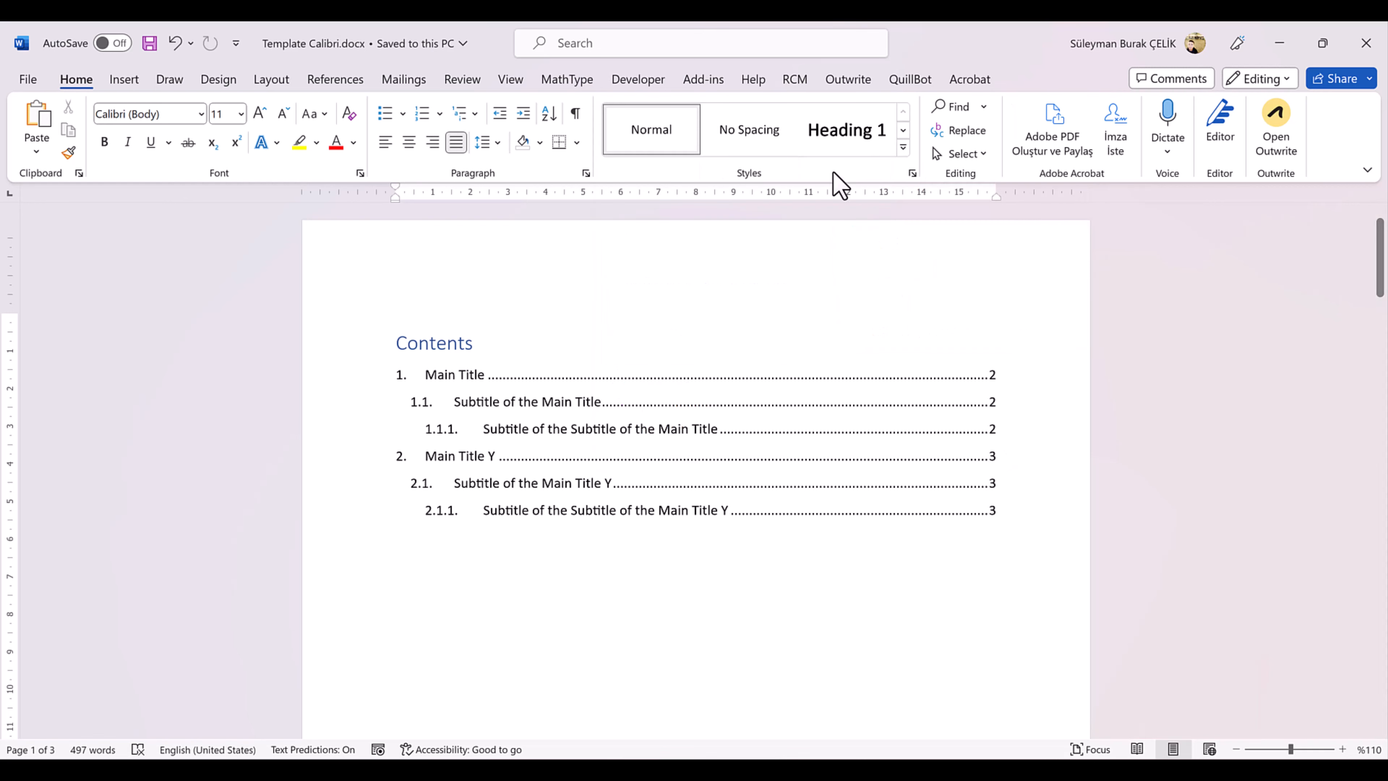
click(904, 152)
right_click(869, 238)
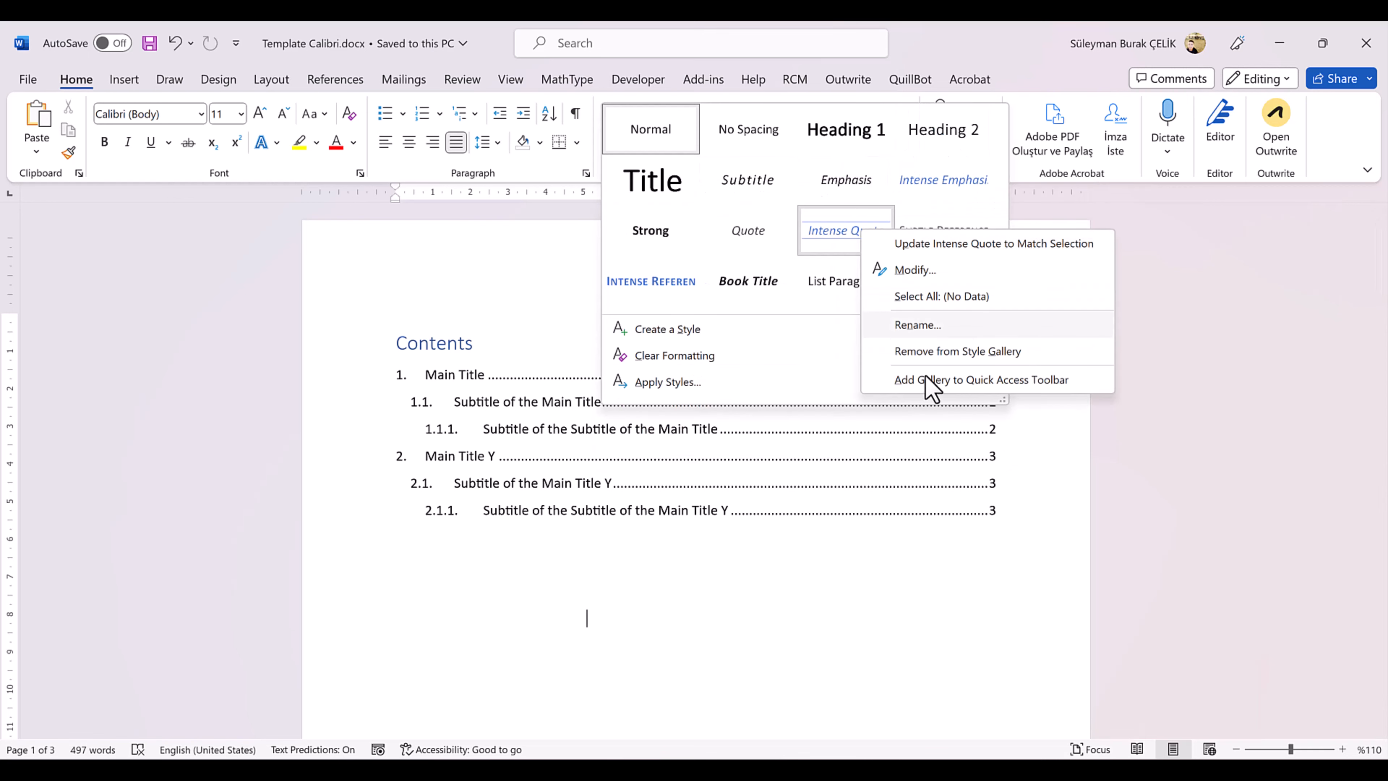
click(928, 351)
right_click(685, 285)
click(744, 403)
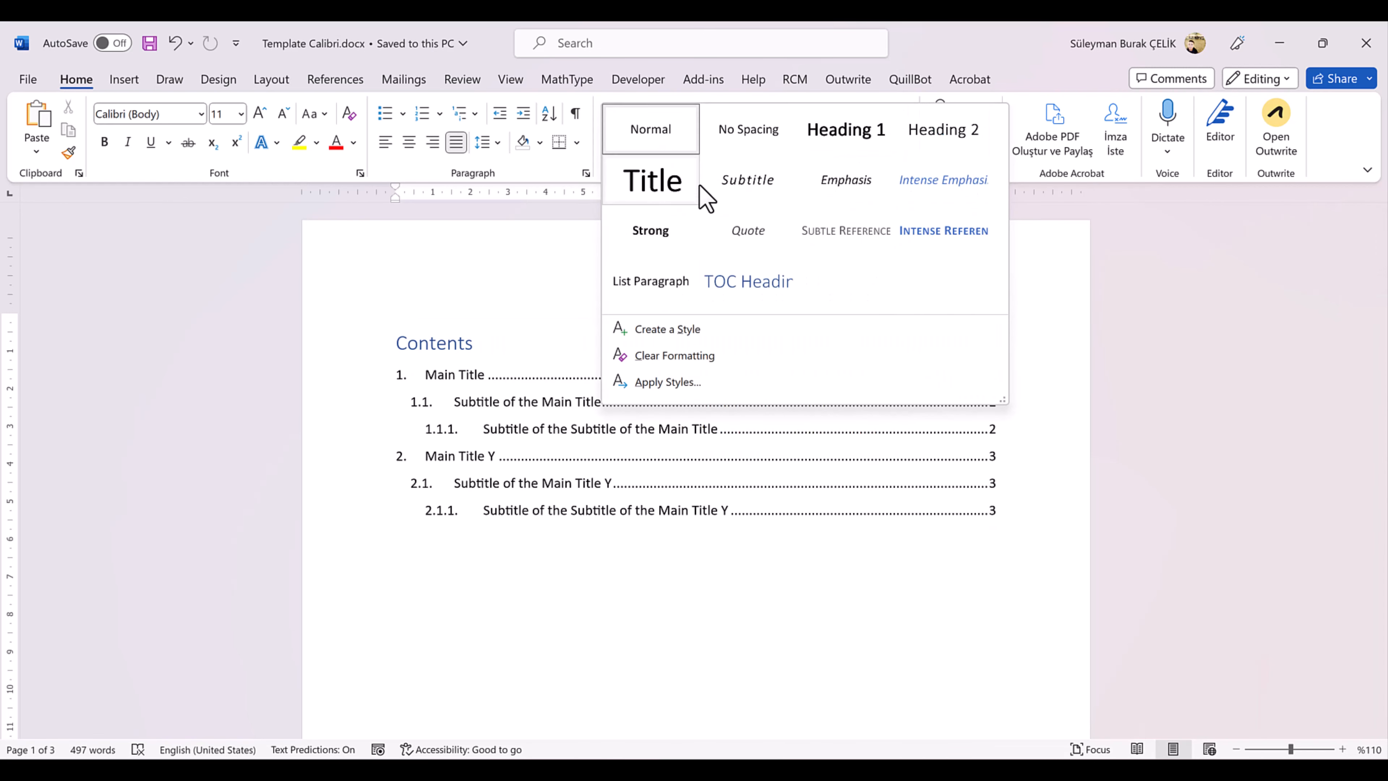
Remove the No Spacing, Intense Emphasis and Subtle Reference styles from the style gallery
right_click(735, 129)
click(798, 245)
right_click(852, 189)
click(918, 309)
right_click(831, 234)
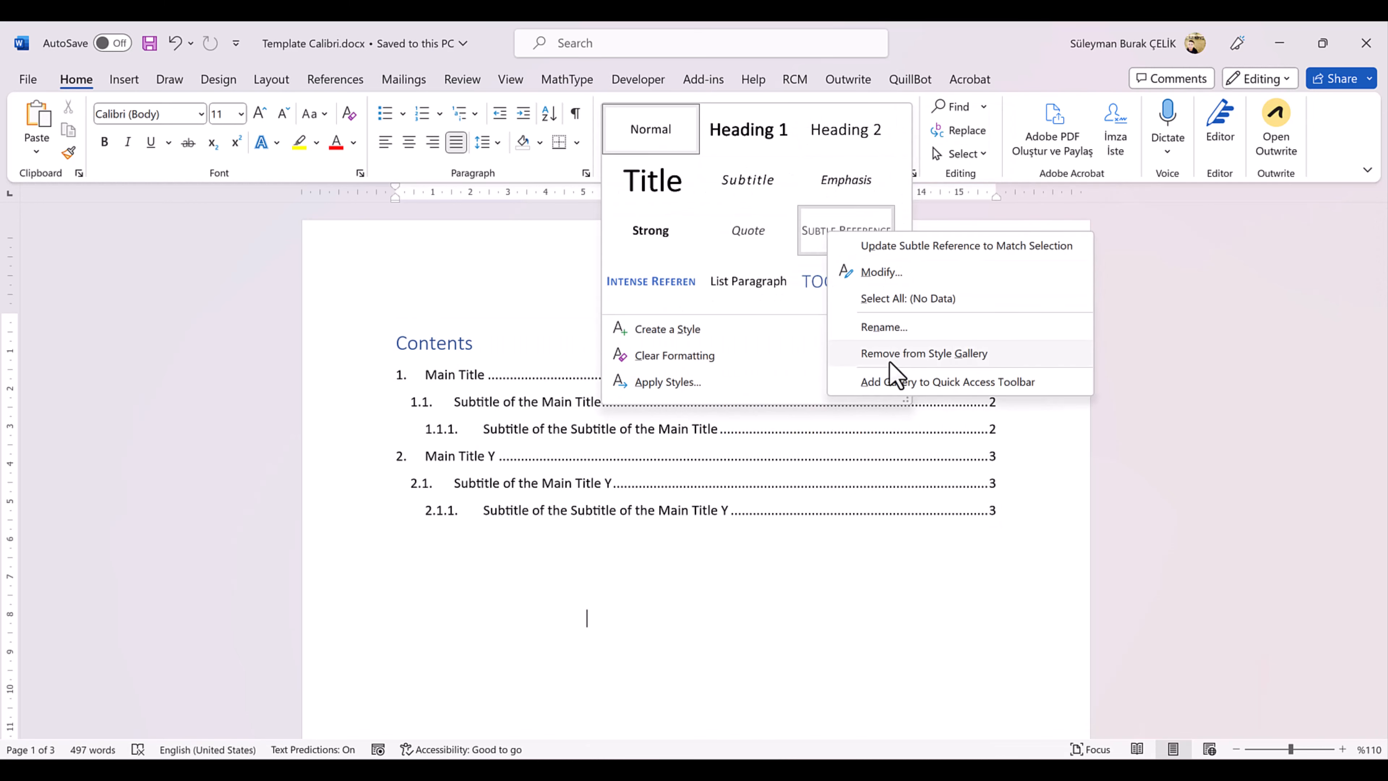
click(890, 360)
Remove the Quote and Intense Reference styles from the style gallery
click(904, 152)
right_click(744, 238)
click(806, 360)
click(904, 152)
right_click(767, 224)
click(830, 345)
Remove the Strong, TOC Heading and Emphasis styles from the style gallery and close the gallery
right_click(659, 232)
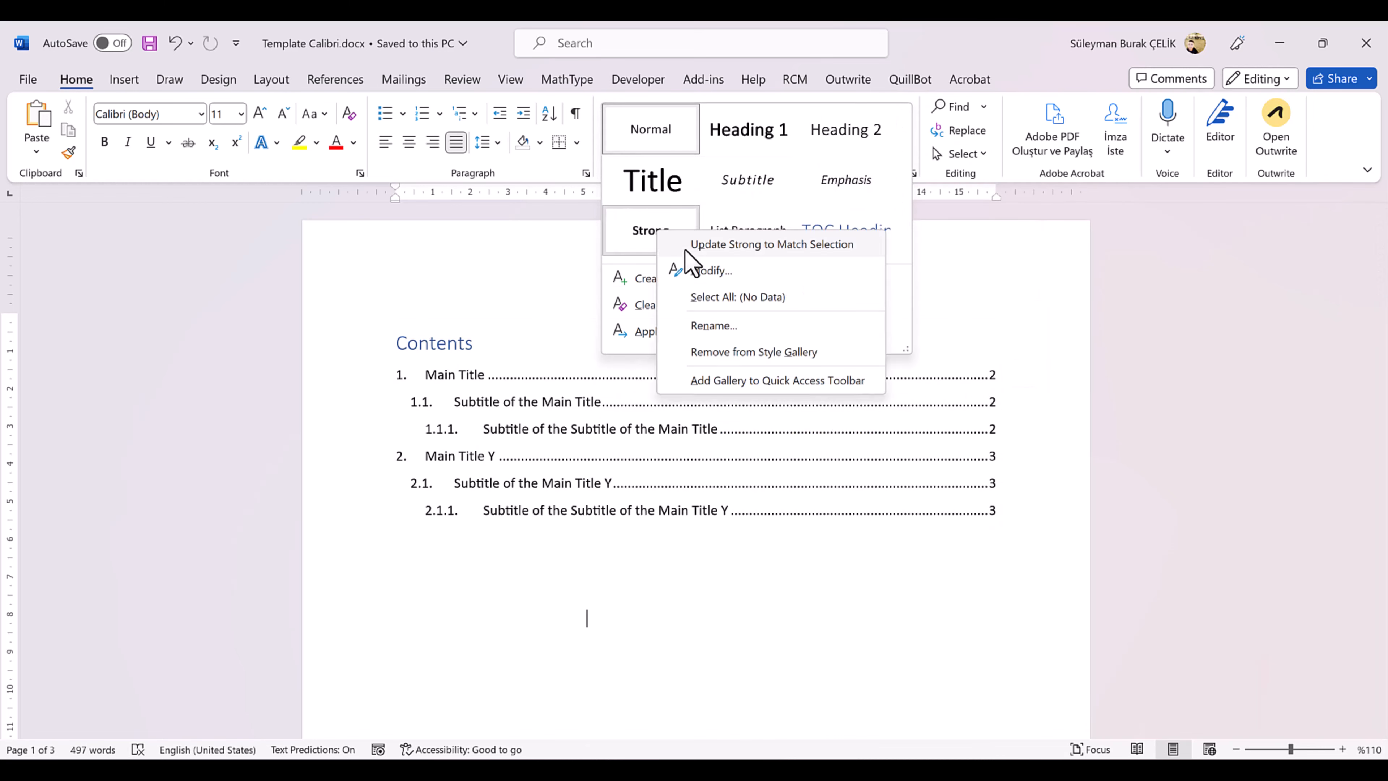
click(753, 351)
right_click(762, 246)
click(824, 367)
right_click(839, 172)
click(900, 293)
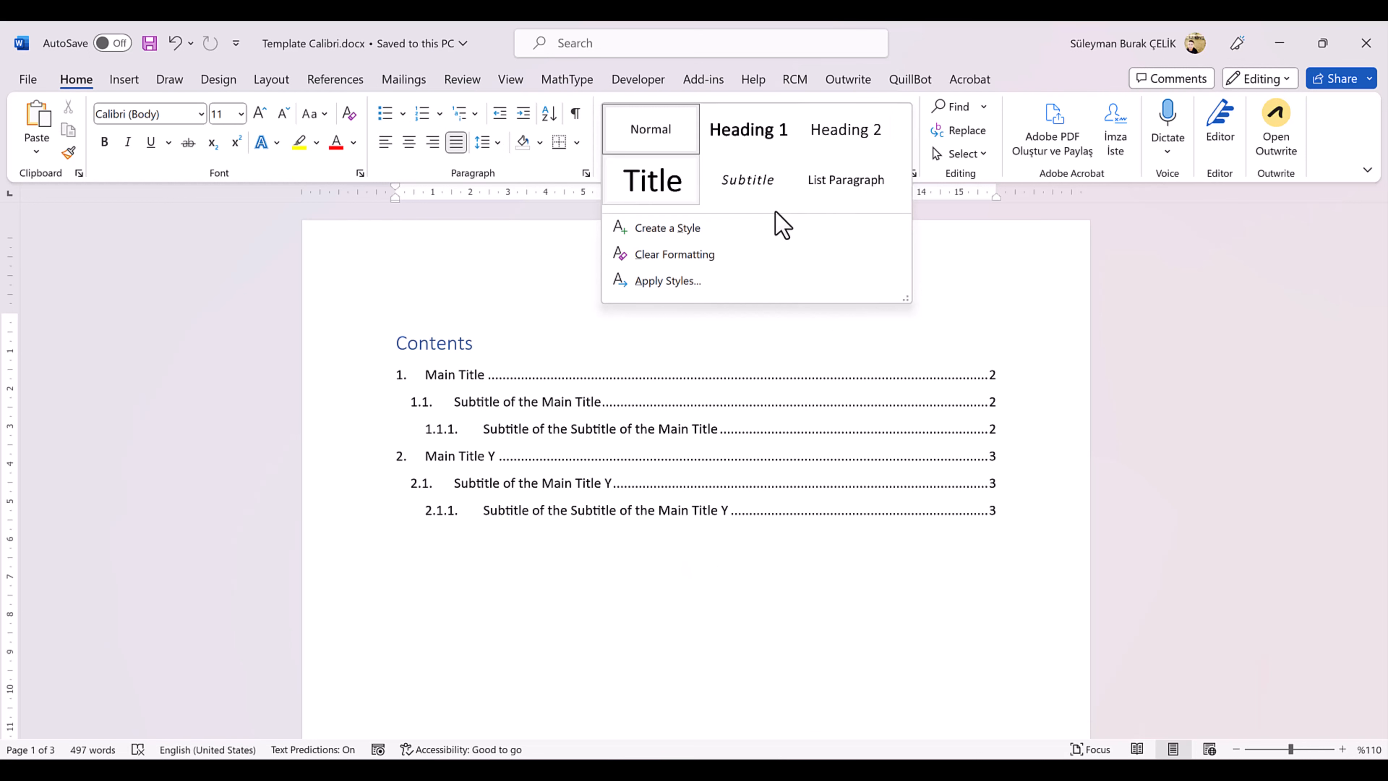
click(634, 596)
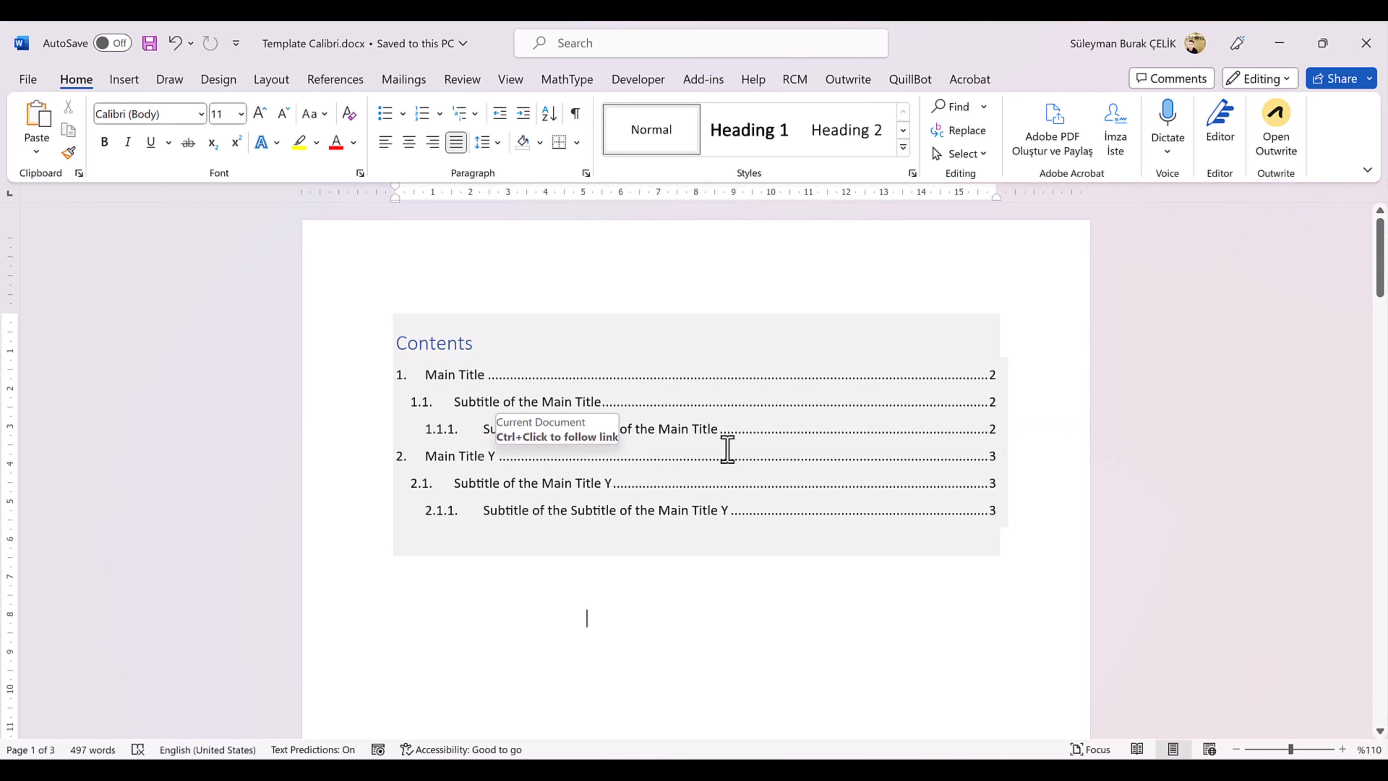
Apply the Title style to the Contents heading of the table of contents and set its font colour to black
scroll(595, 539, down, 1)
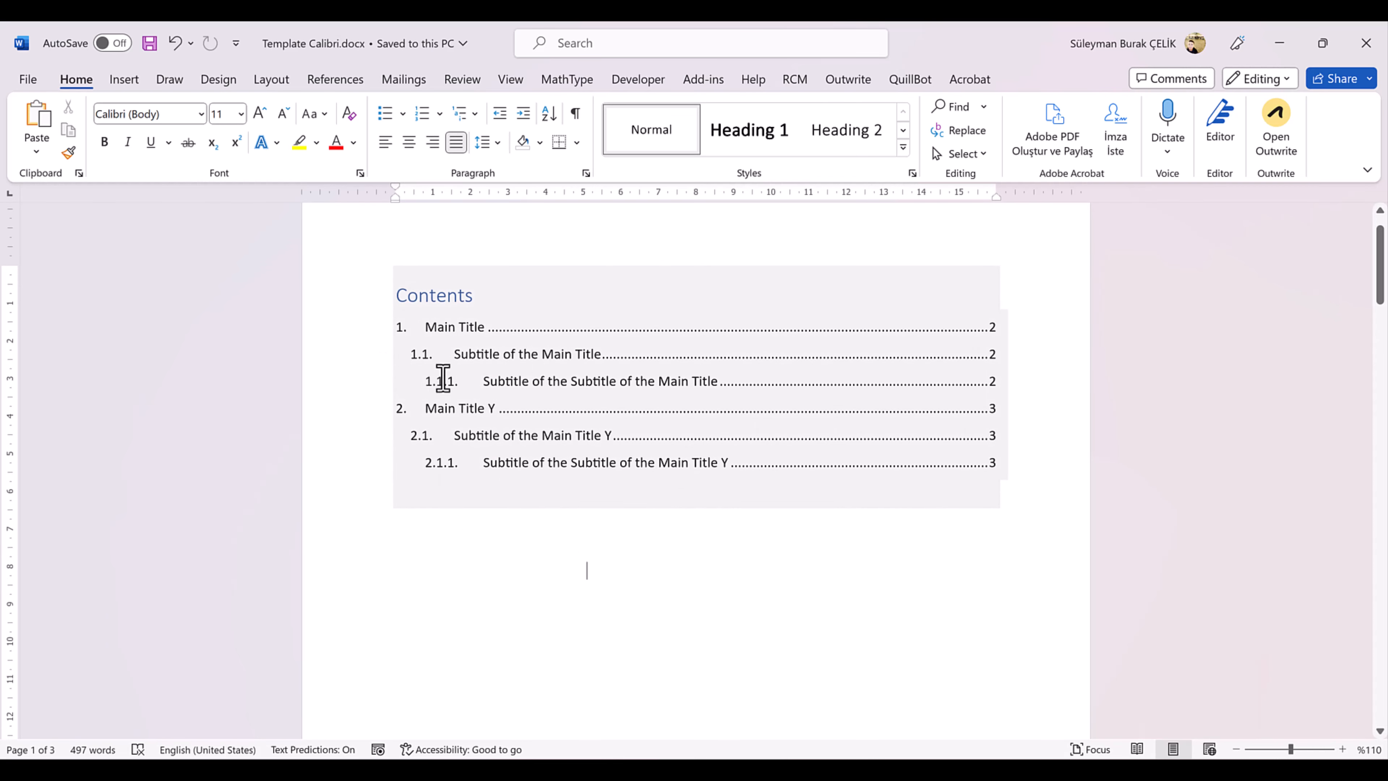
click(480, 294)
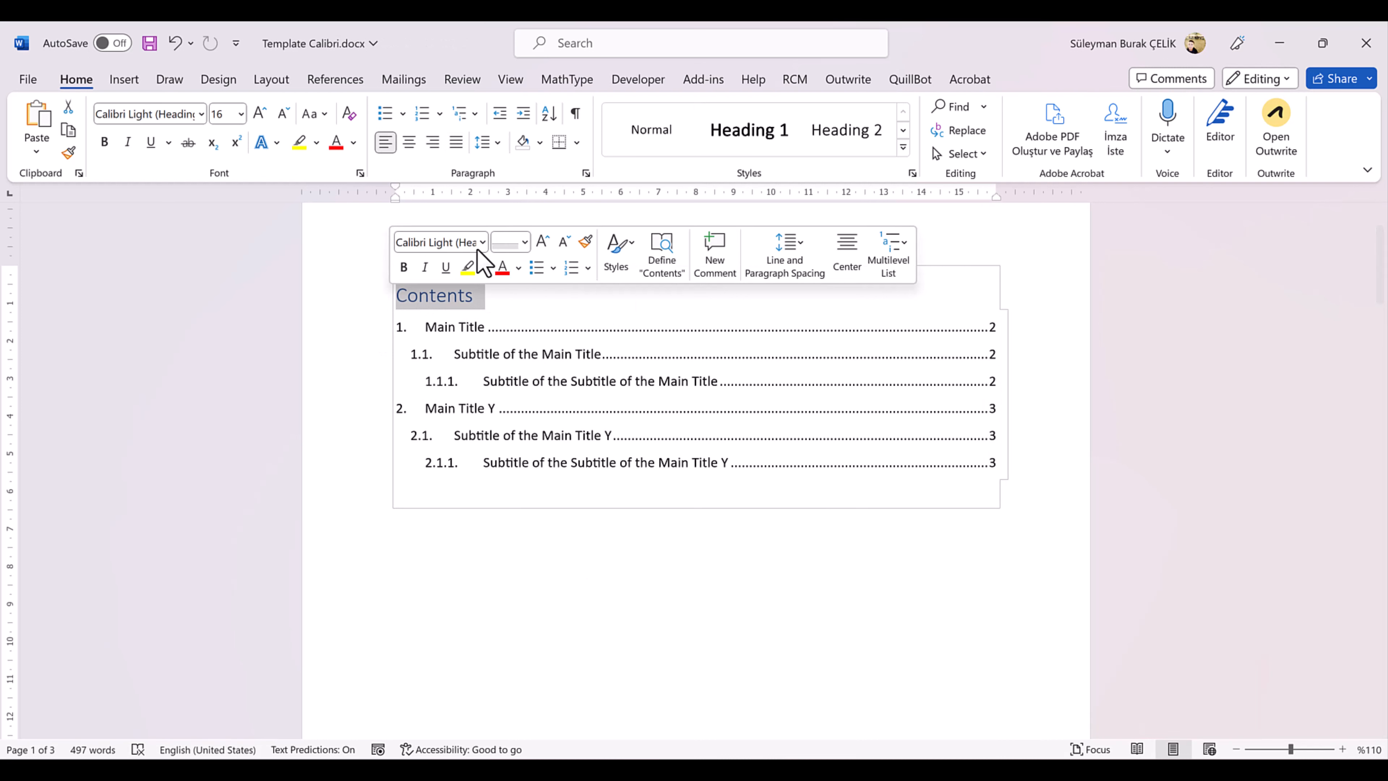
click(903, 148)
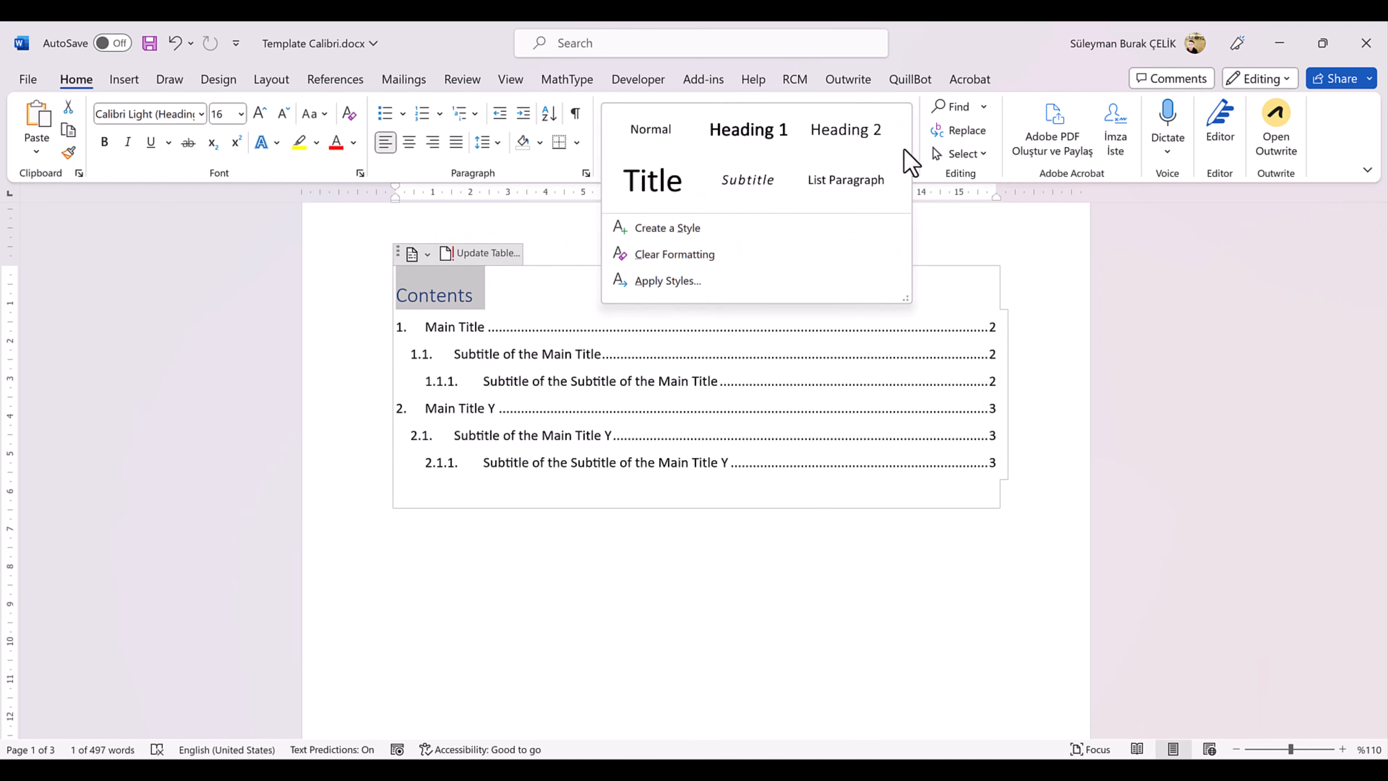
click(634, 202)
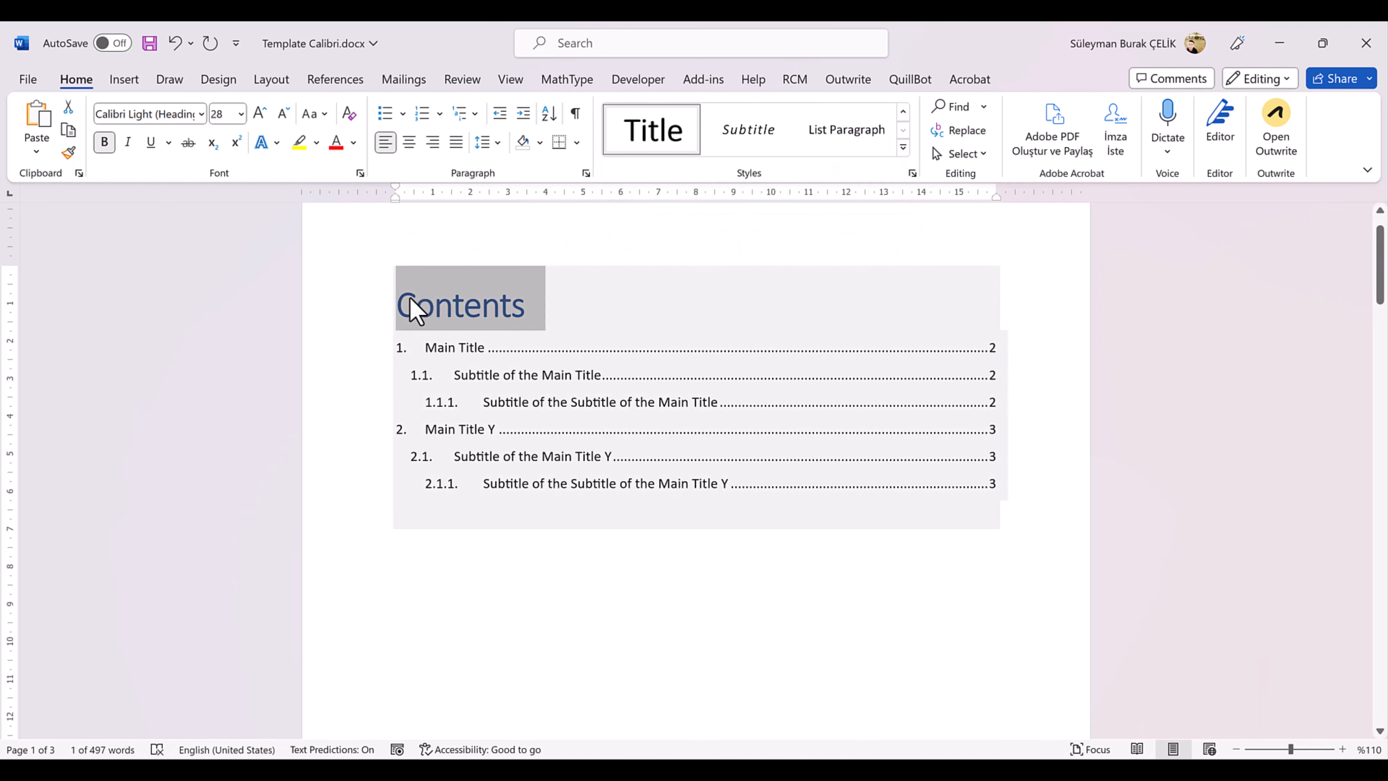
click(353, 143)
click(344, 218)
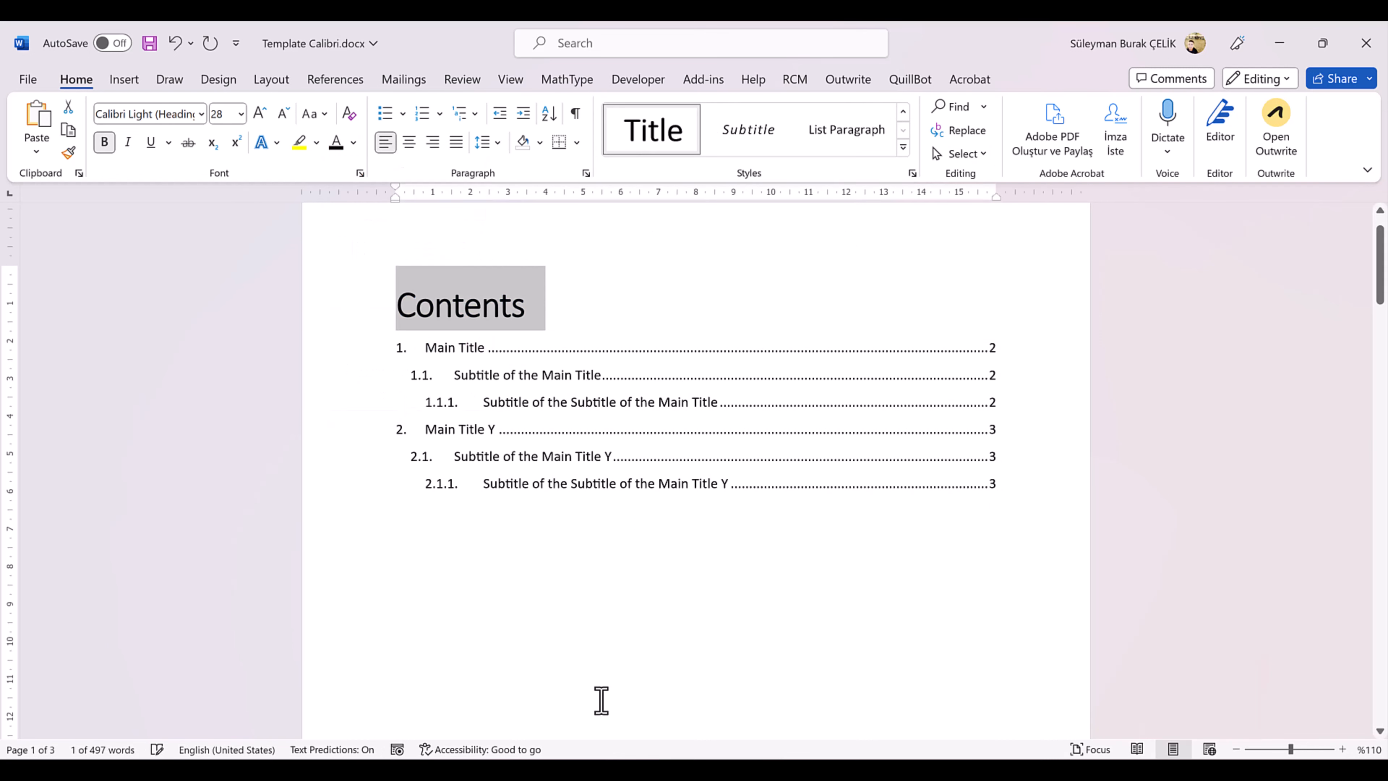
click(626, 606)
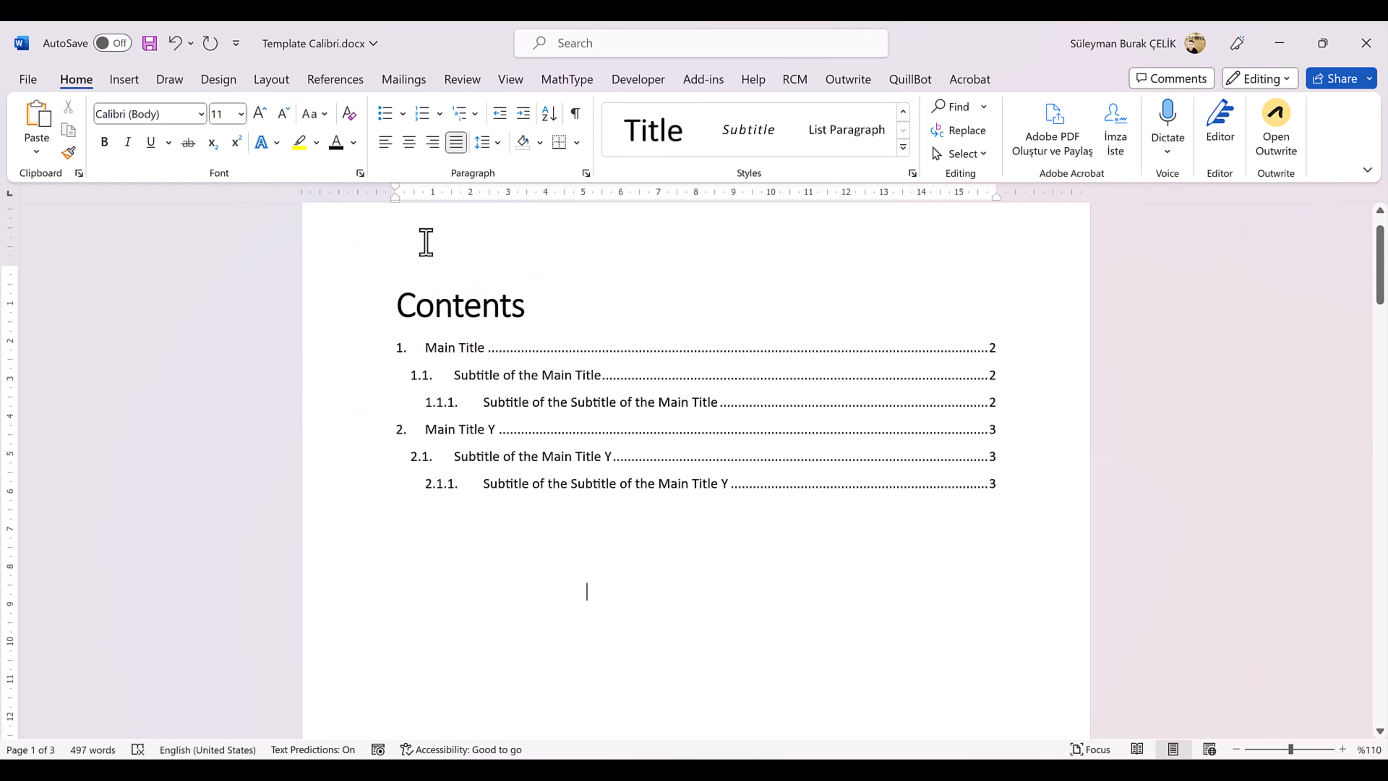
Show the paragraph marks and other hidden formatting symbols in the document
click(425, 244)
click(477, 632)
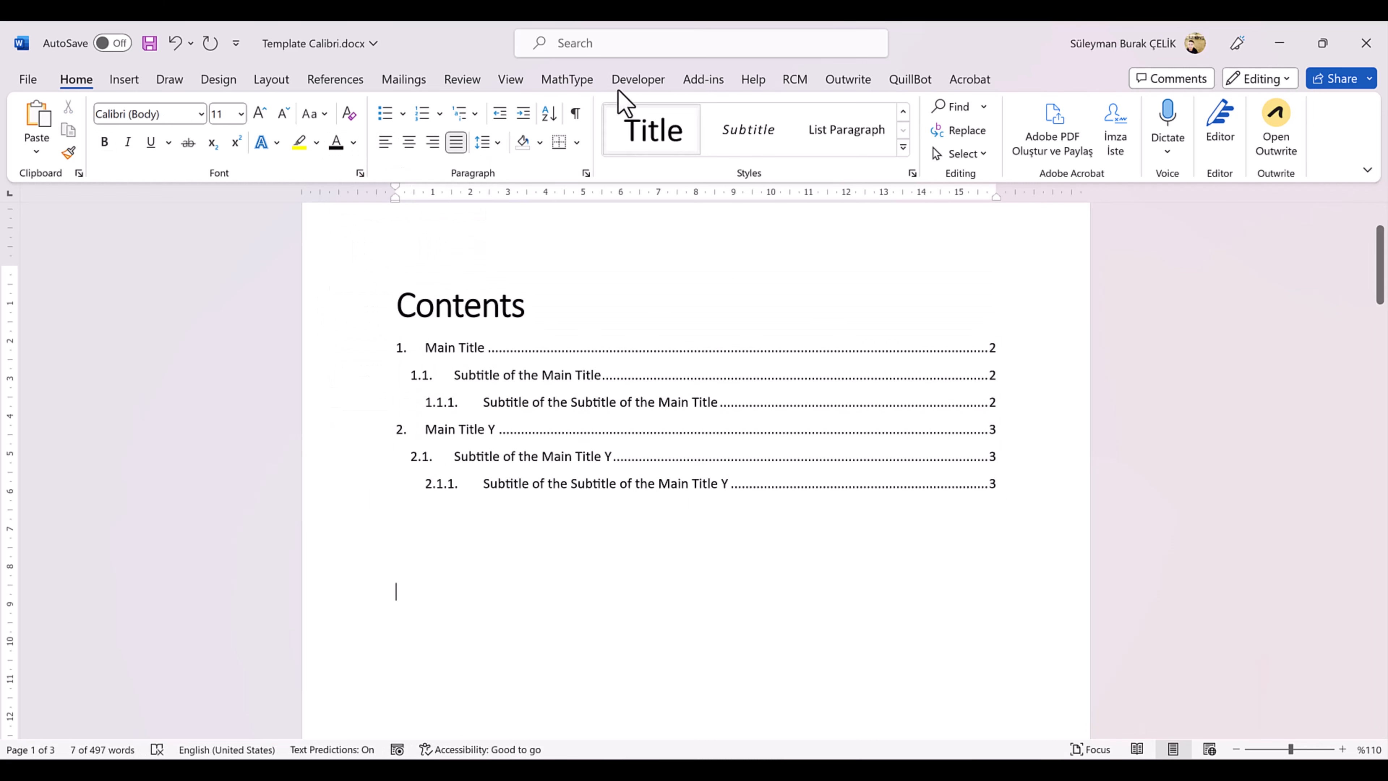
click(575, 114)
Examine the empty paragraphs and page breaks at the ends of the contents page and the chapters
scroll(551, 539, down, 3)
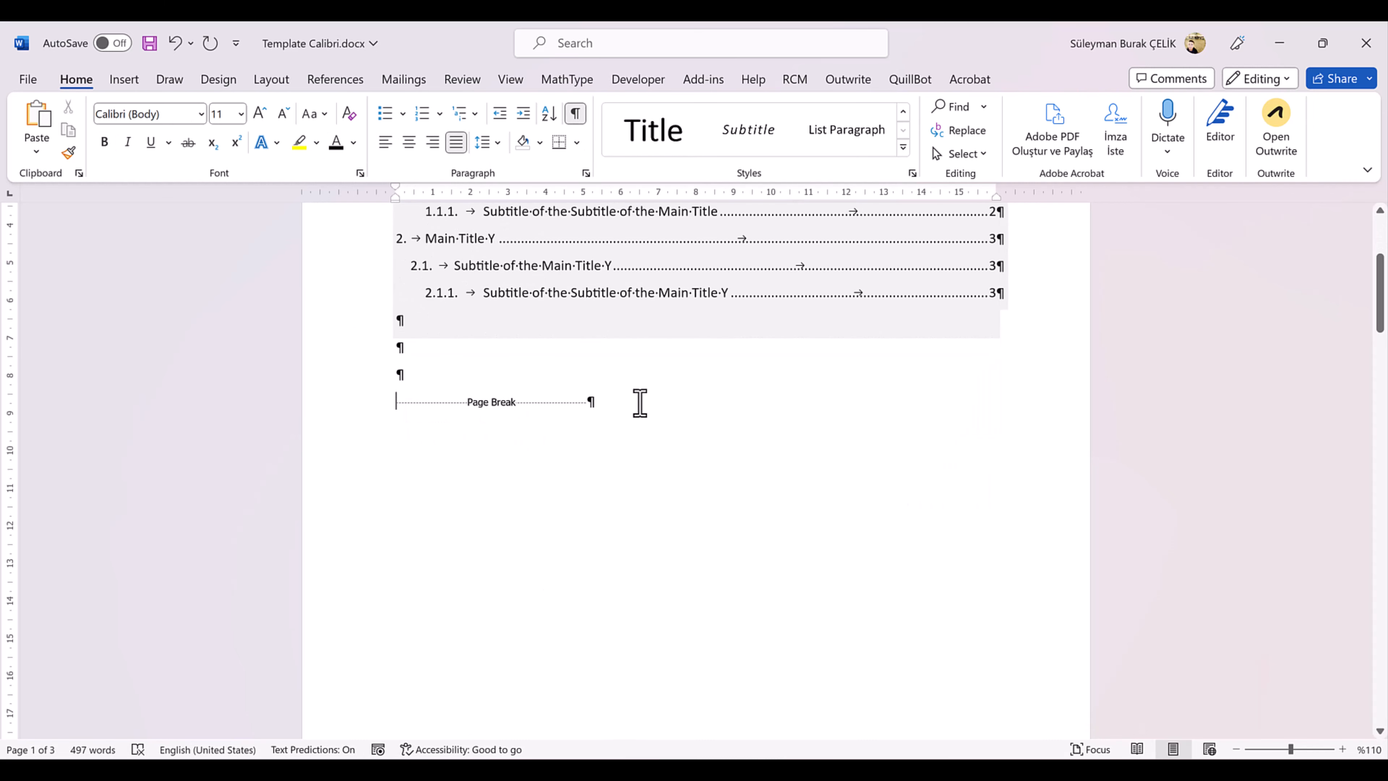
scroll(610, 394, up, 2)
scroll(616, 412, down, 10)
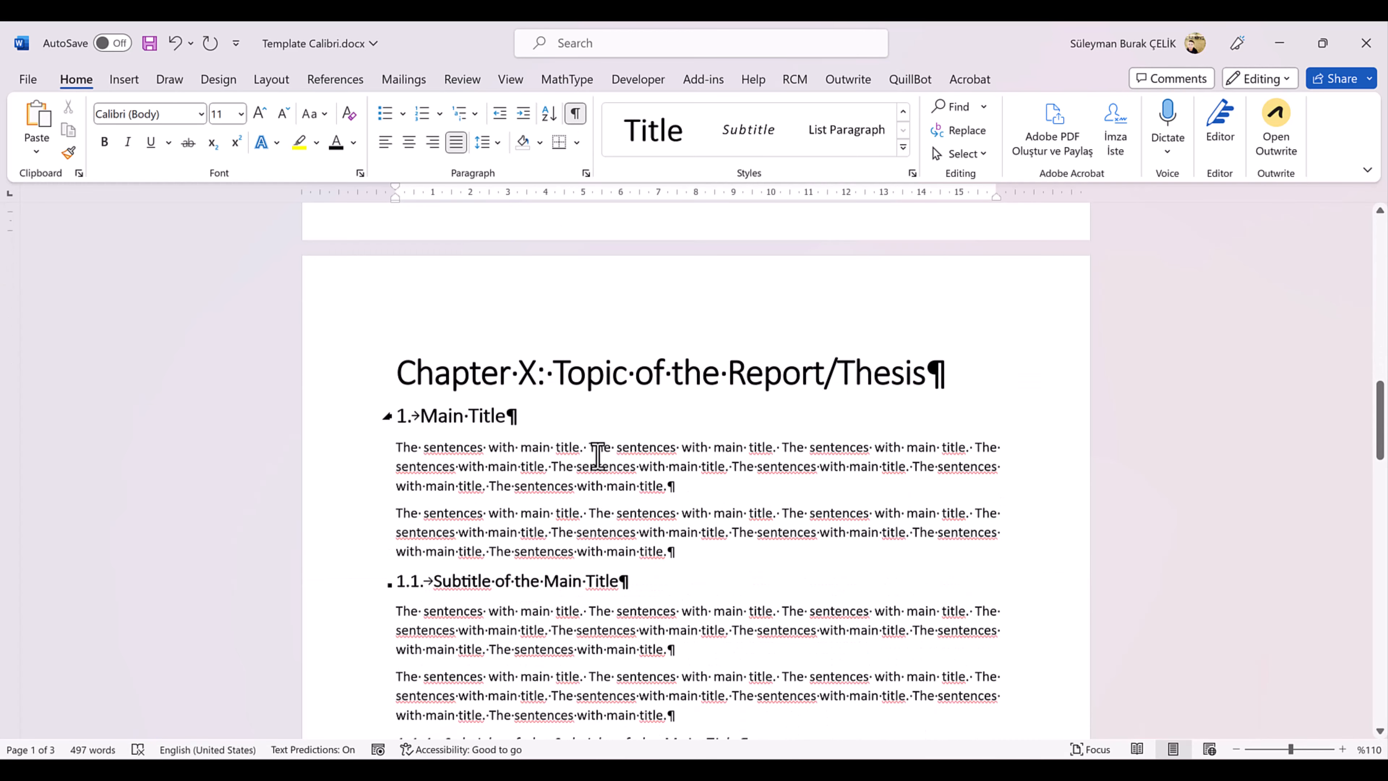
scroll(597, 457, down, 1)
scroll(558, 328, down, 16)
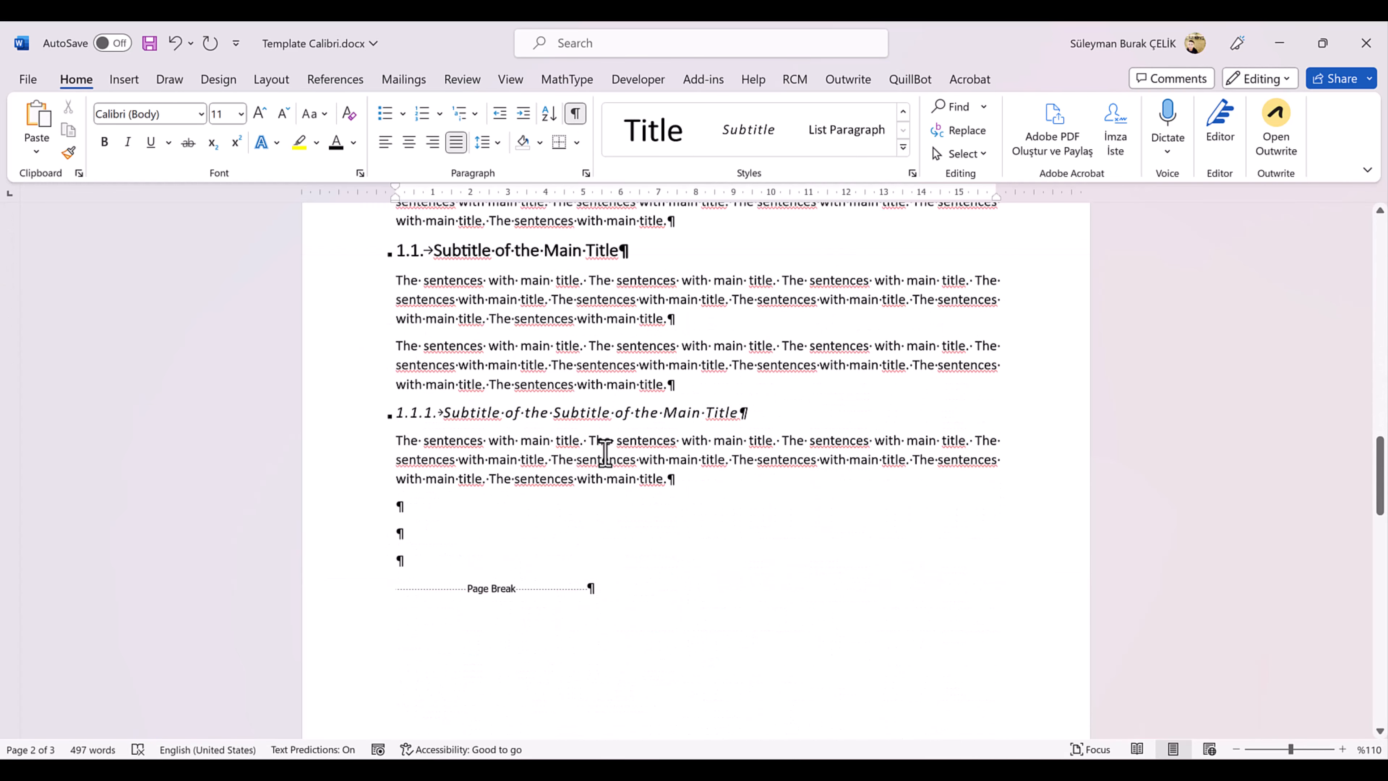
scroll(576, 427, up, 8)
scroll(581, 410, up, 1)
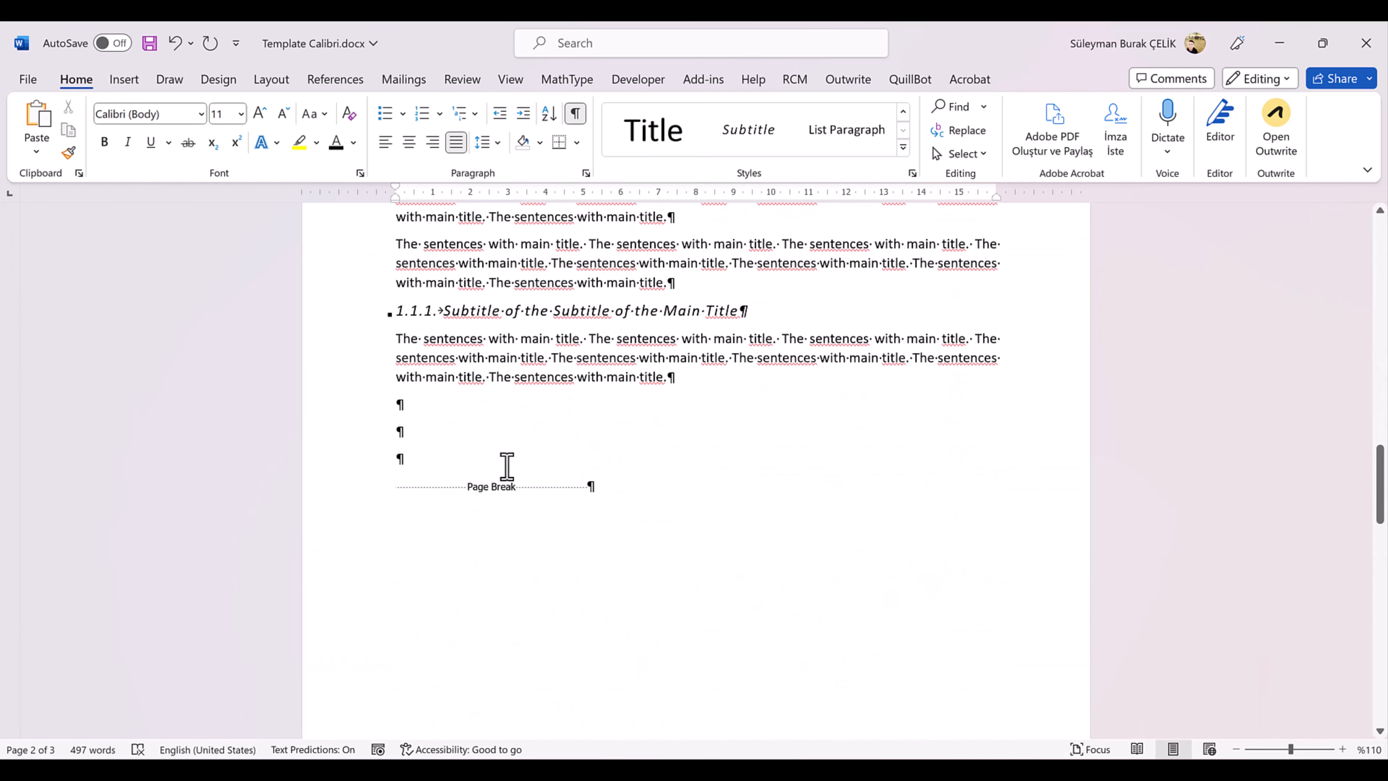
scroll(586, 575, down, 10)
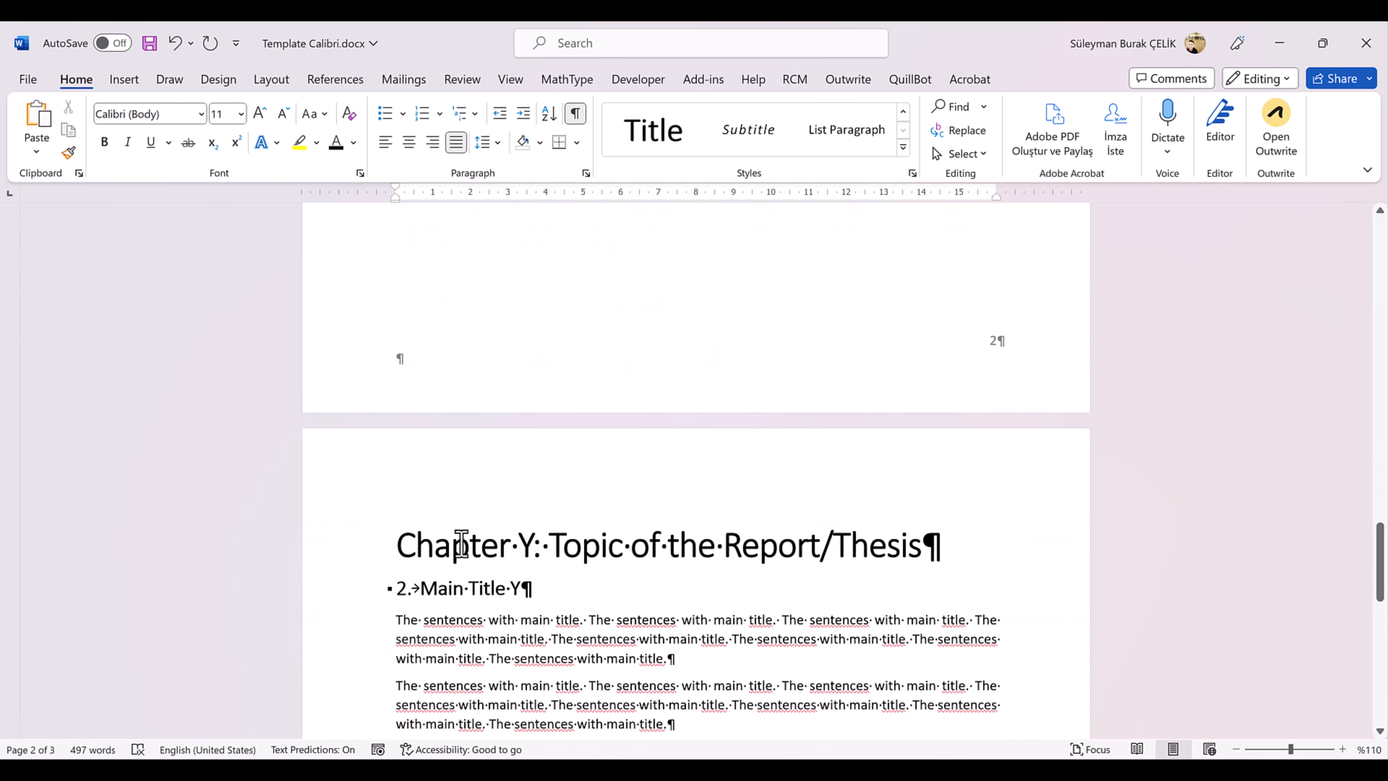
scroll(583, 601, down, 15)
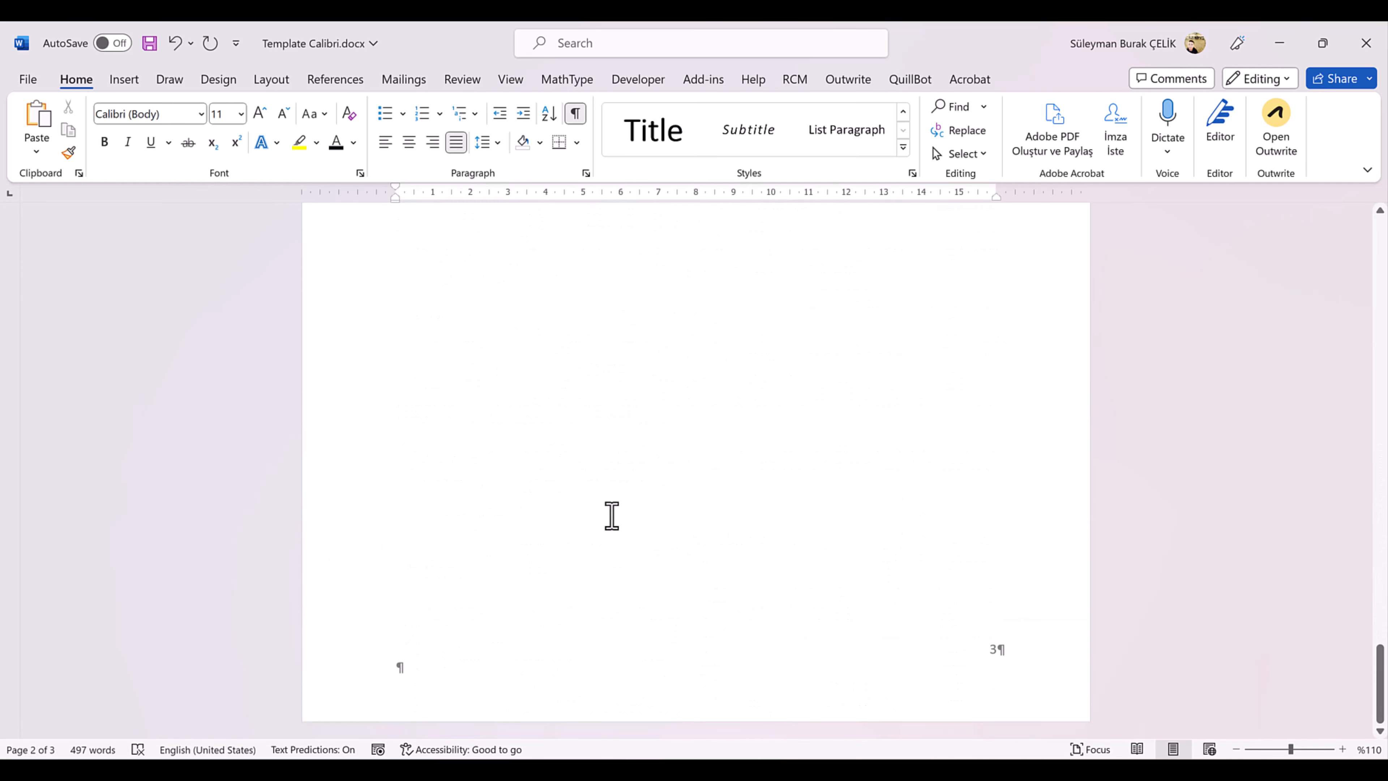
scroll(612, 516, up, 15)
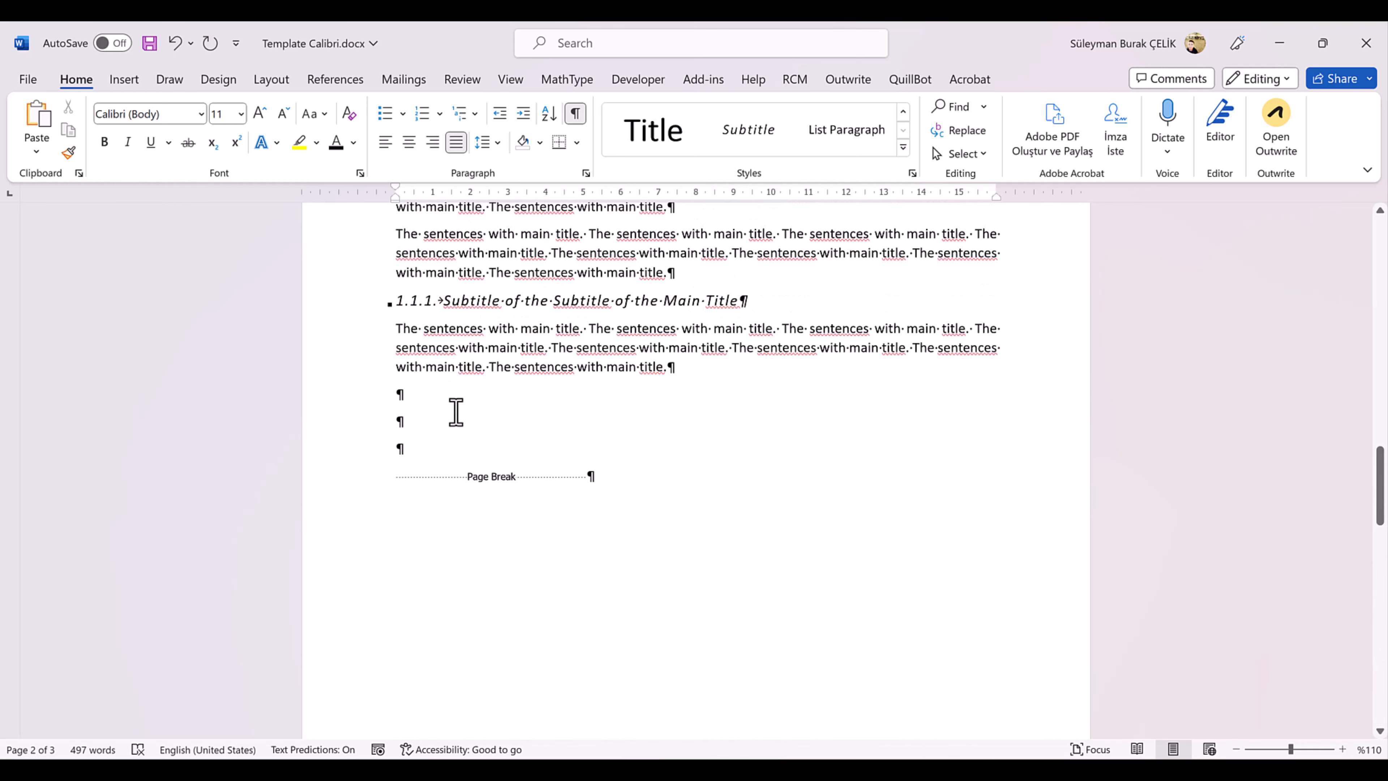
Enter the filler lines Dvsdvxc, Sdfv and Davsd as separate paragraphs below the text of section 1.1.1
text(dvsdvxc)
key(Return)
text(sdfv)
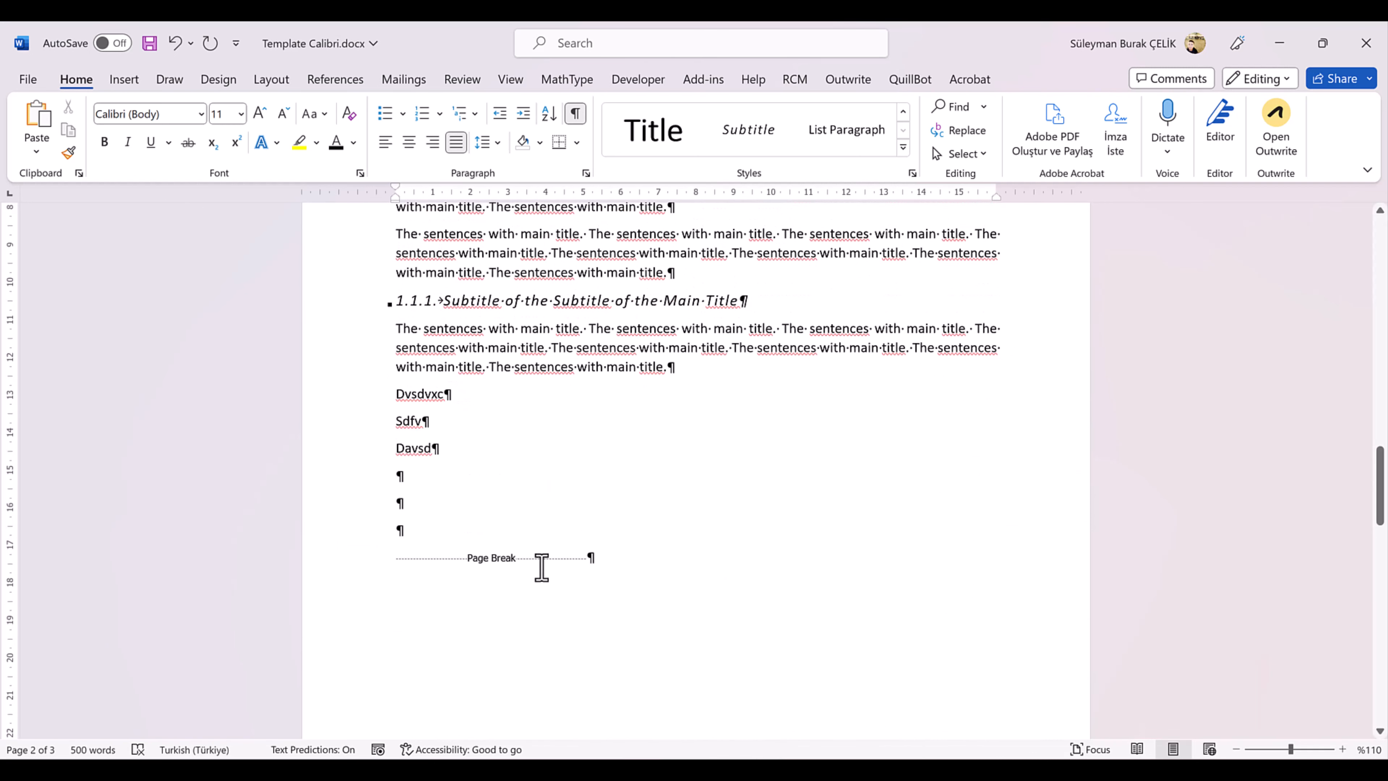
scroll(710, 609, down, 10)
scroll(591, 537, up, 12)
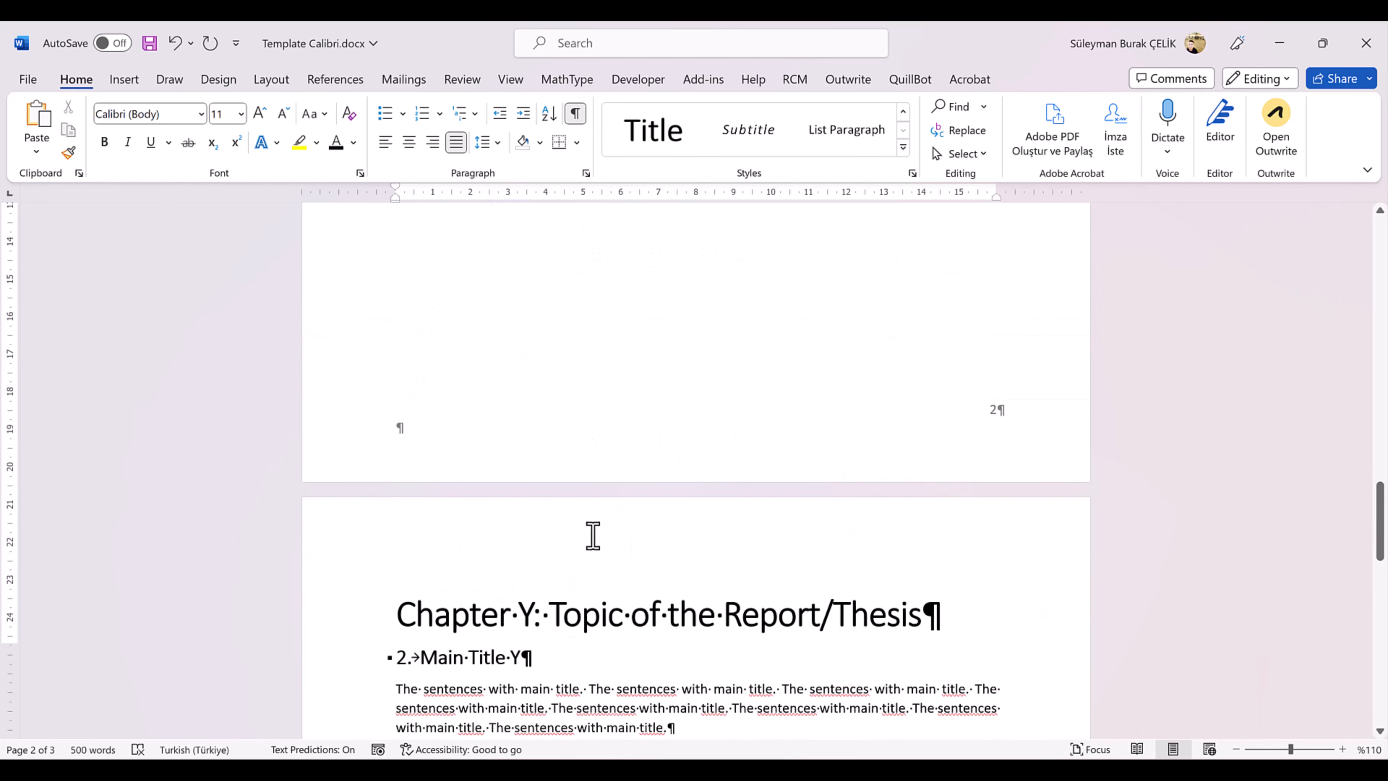
Insert empty paragraphs above the page break at the end of Chapter X until the break moves onto the following page
click(451, 611)
key(Return)
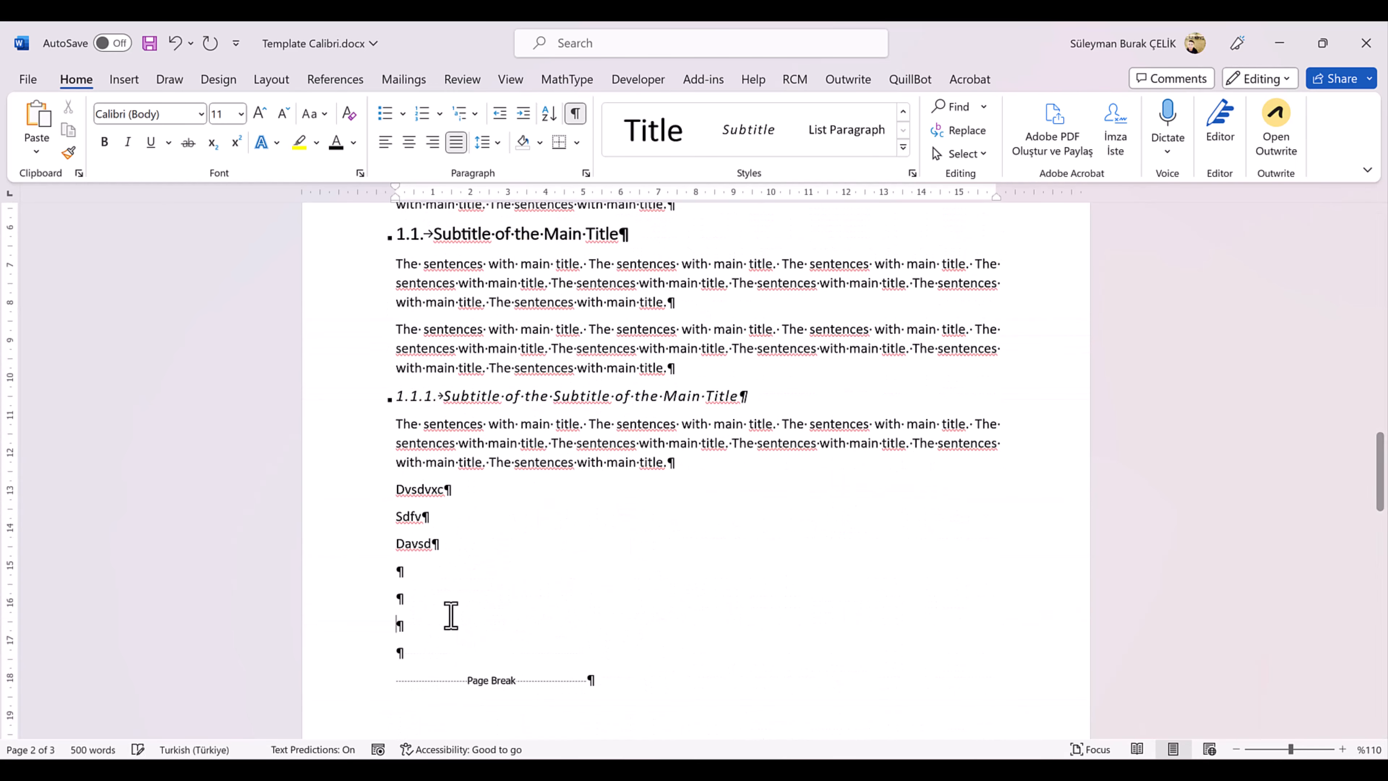
scroll(451, 615, down, 12)
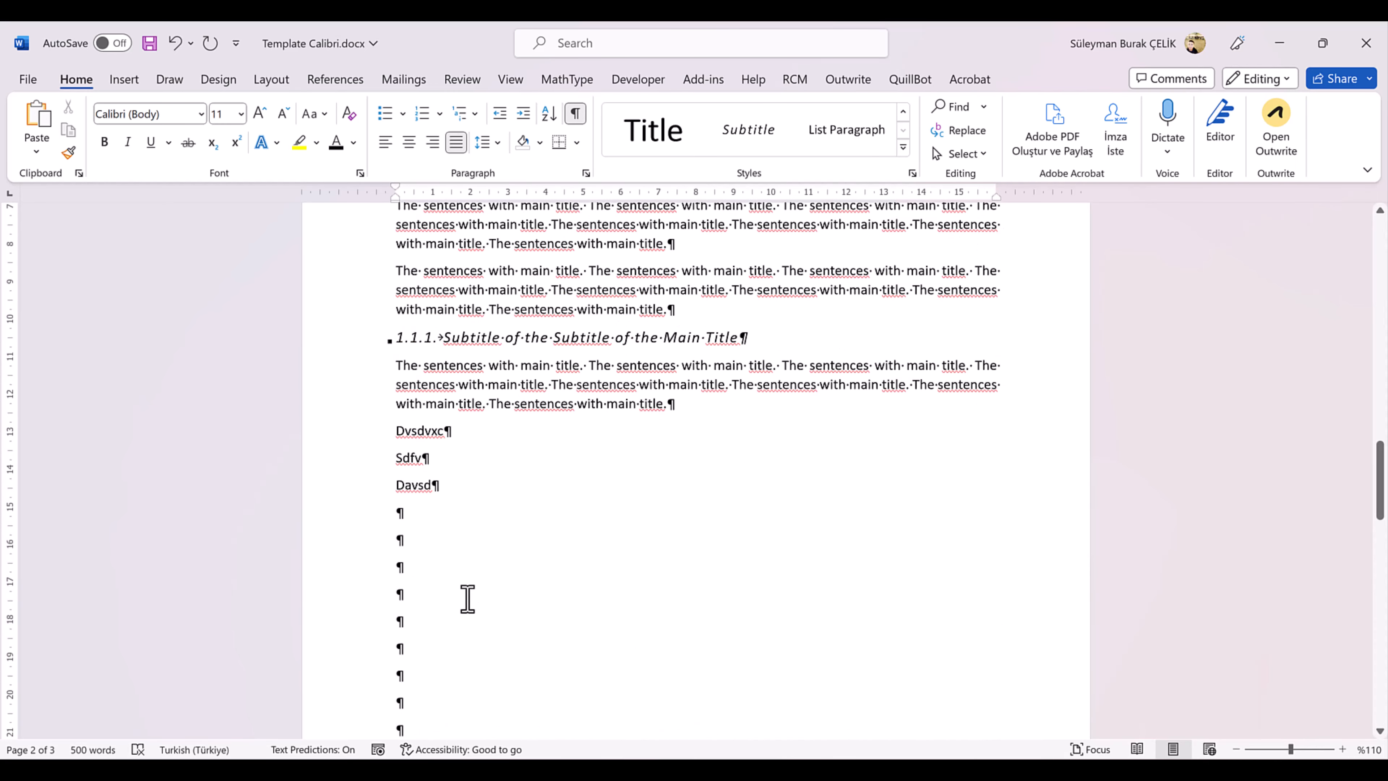
scroll(462, 378, up, 10)
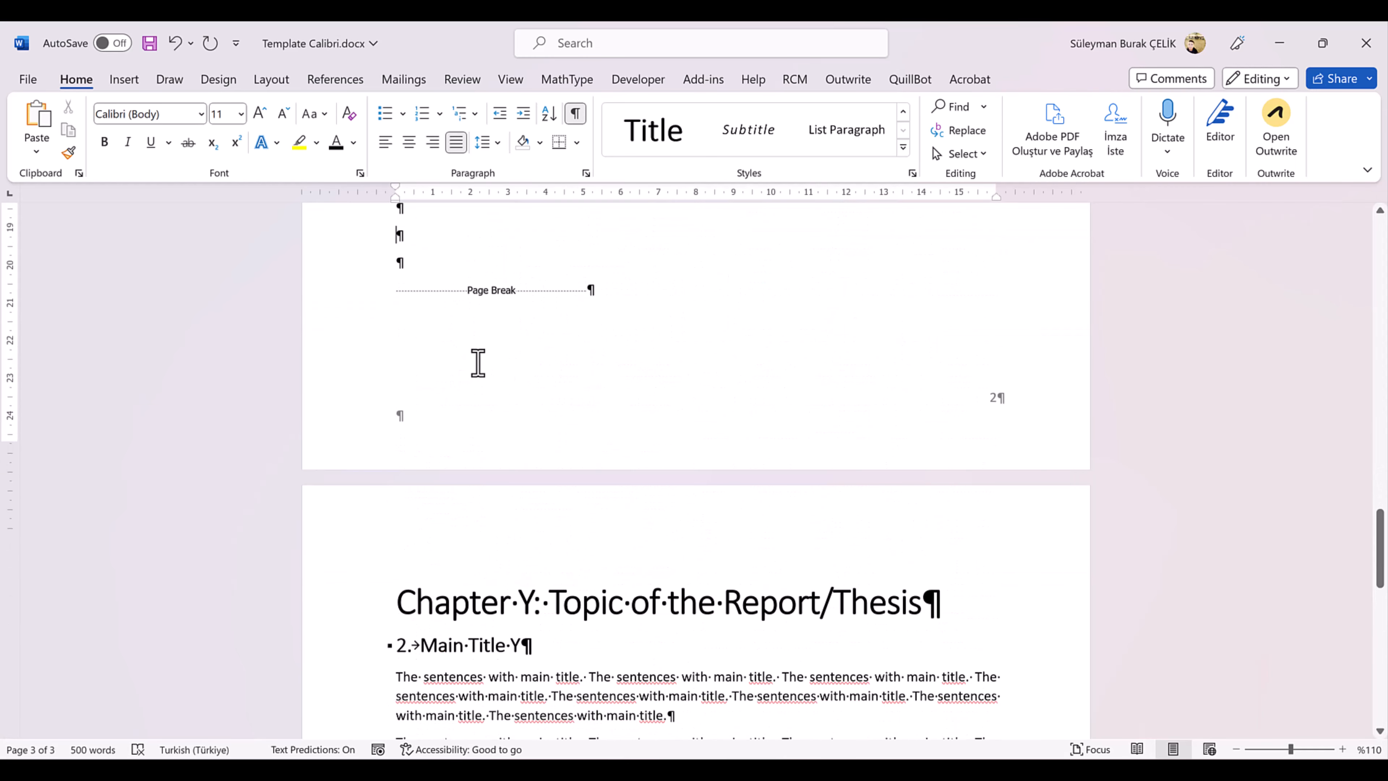
key(Return)
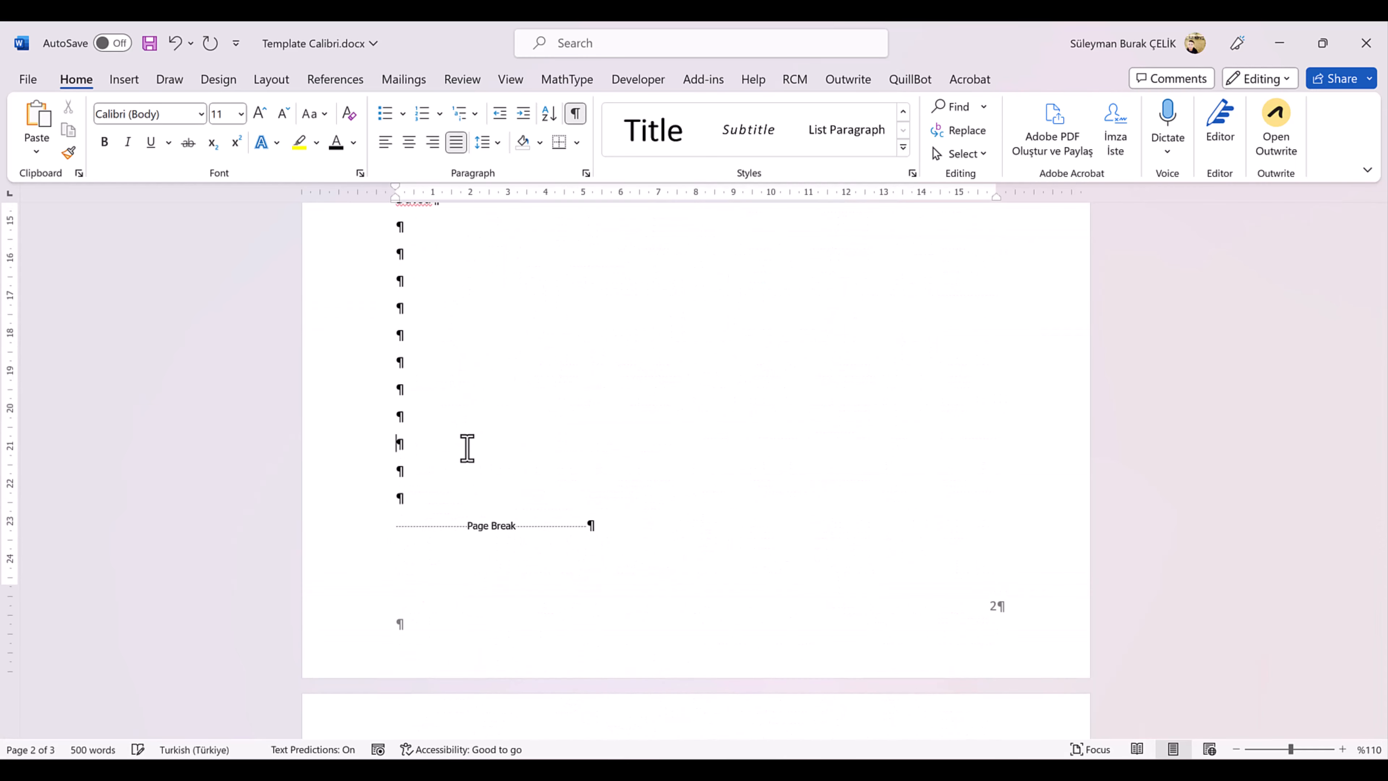
scroll(468, 448, down, 15)
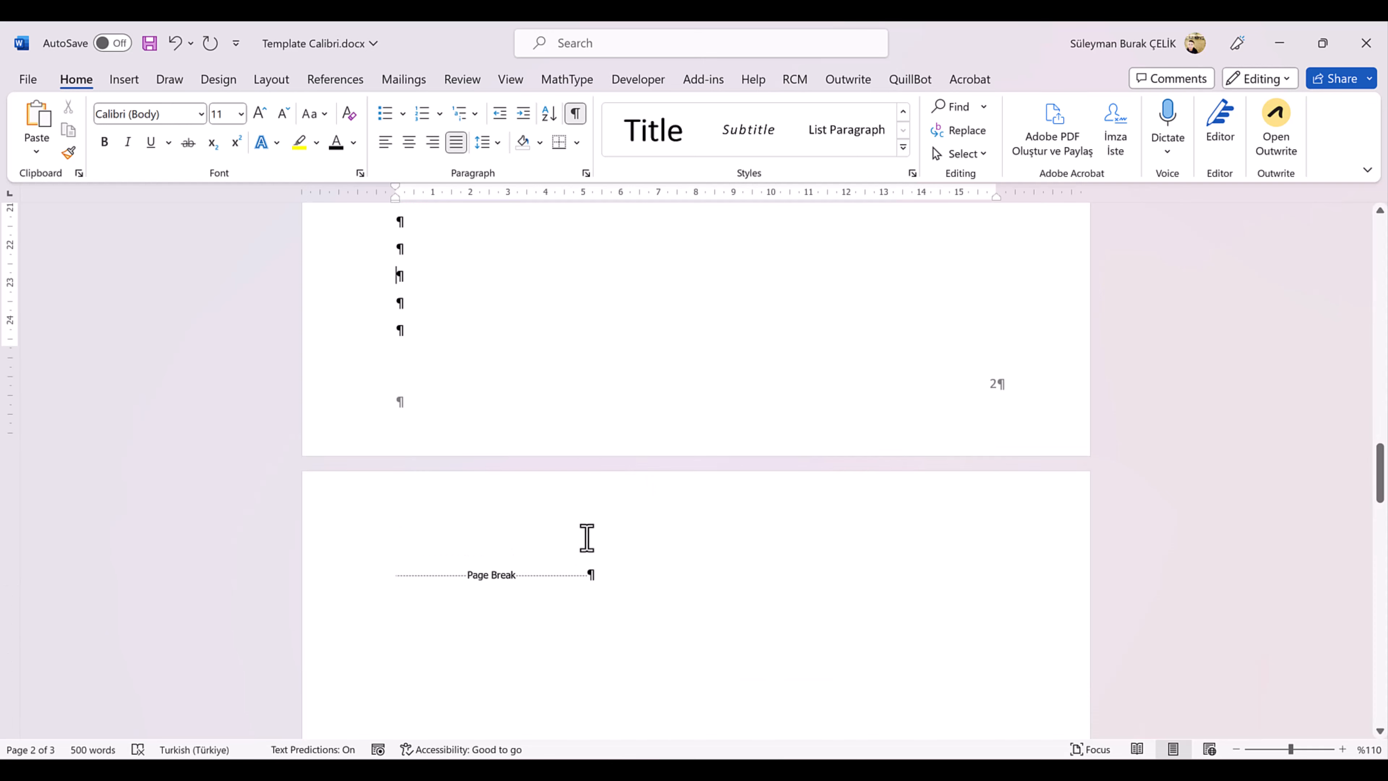
scroll(746, 516, down, 7)
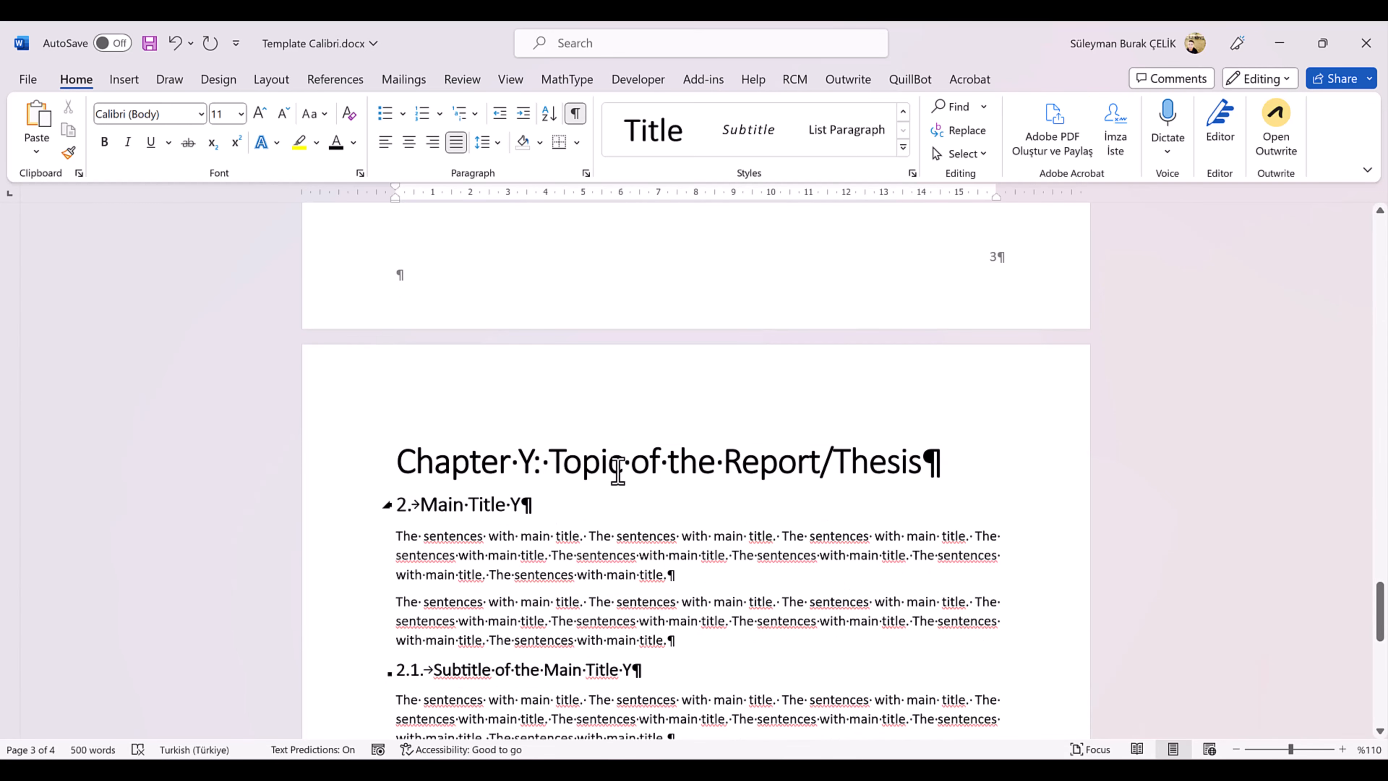
Examine the pages between Chapter X and Chapter Y with the formatting symbols shown and temporarily hidden
scroll(1005, 517, down, 20)
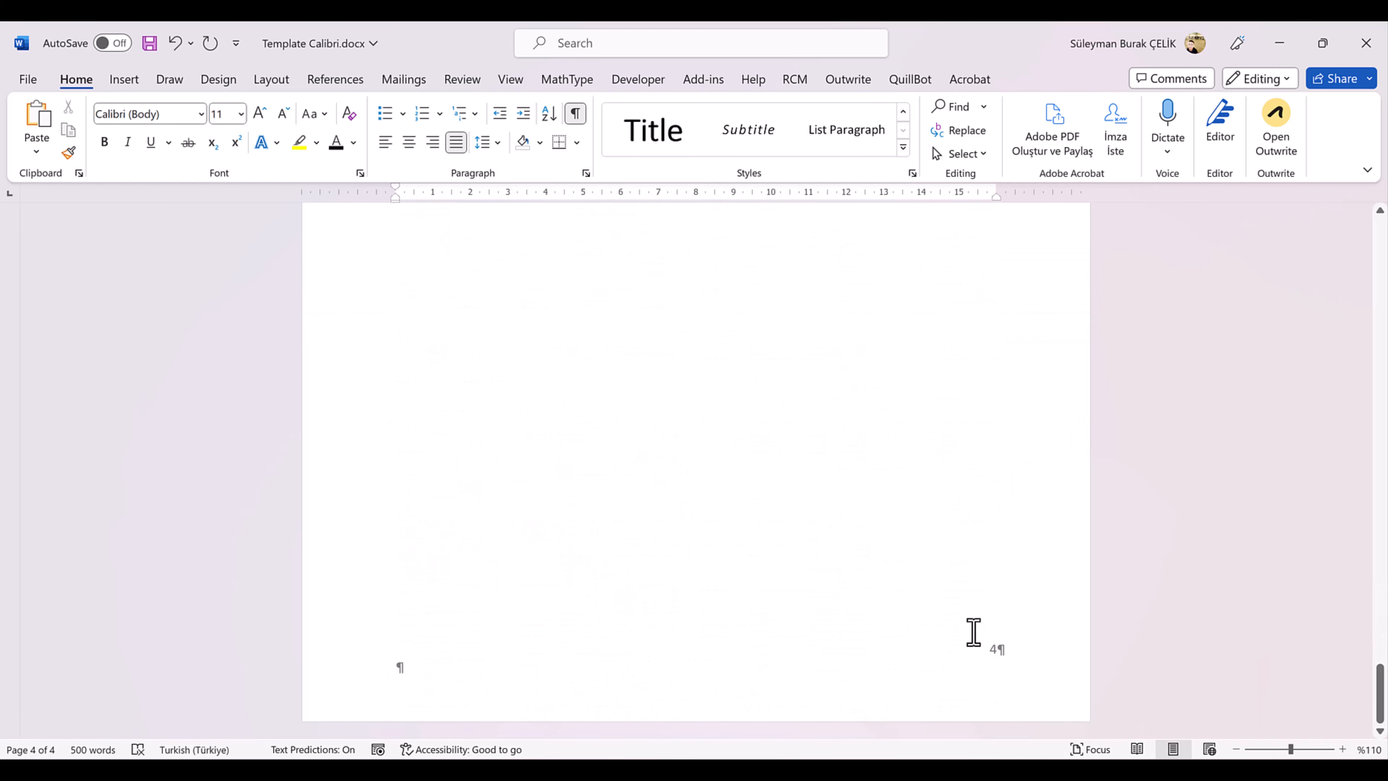
scroll(888, 476, up, 20)
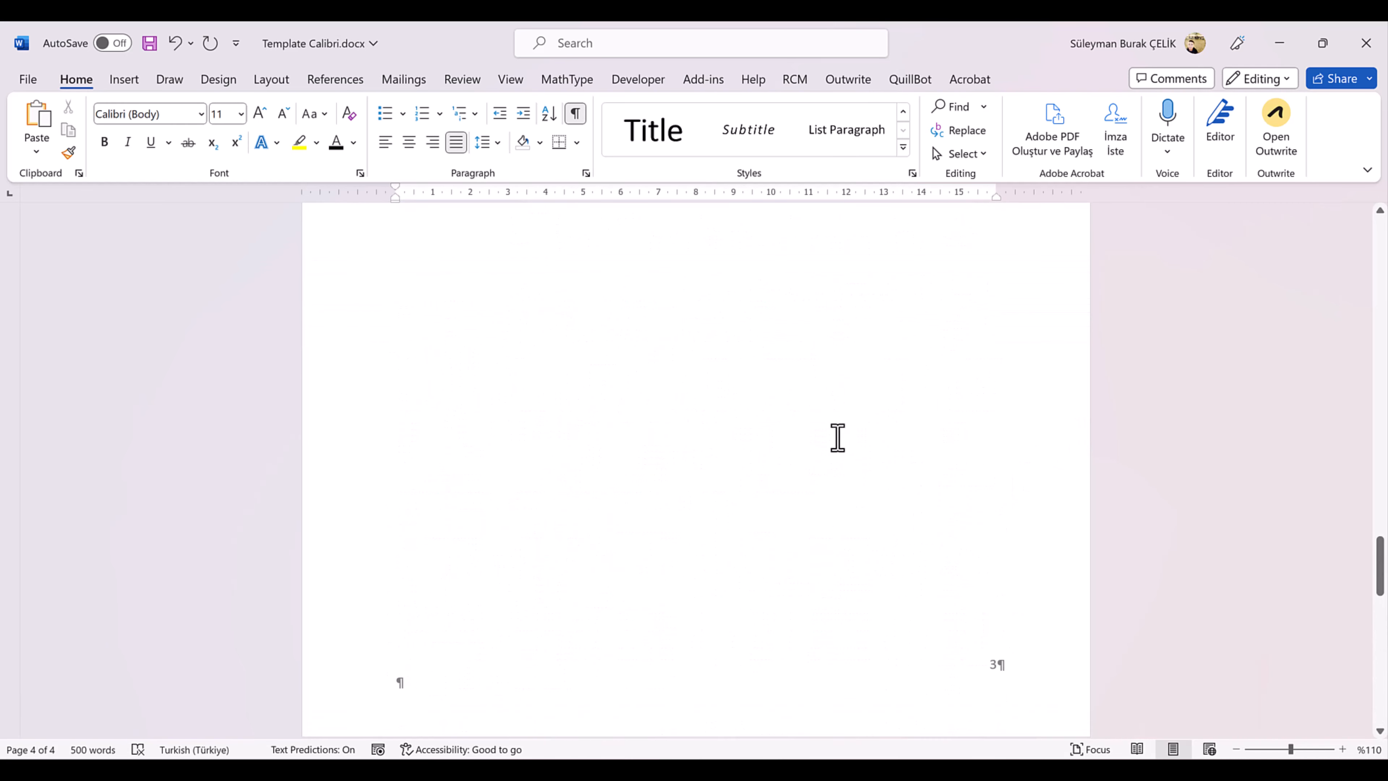
scroll(803, 447, up, 20)
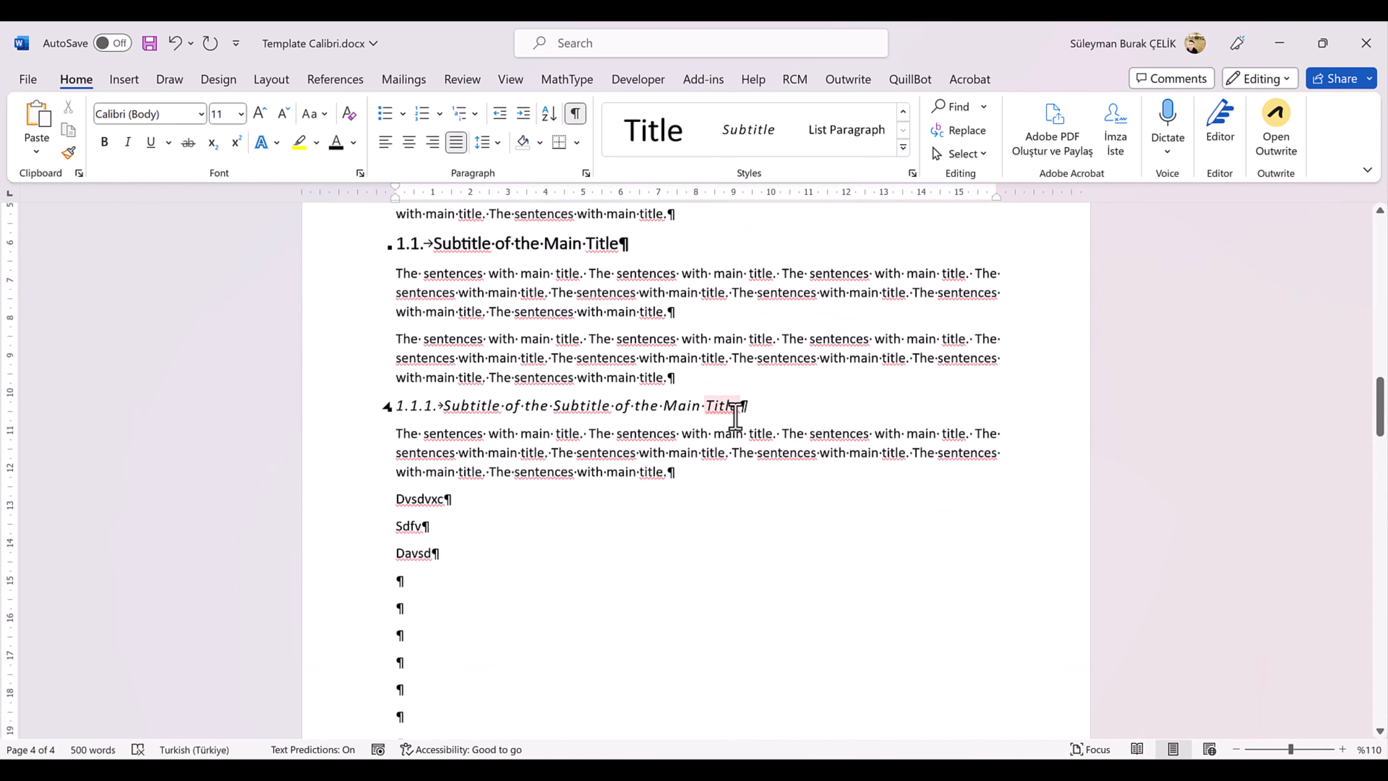
scroll(801, 429, up, 4)
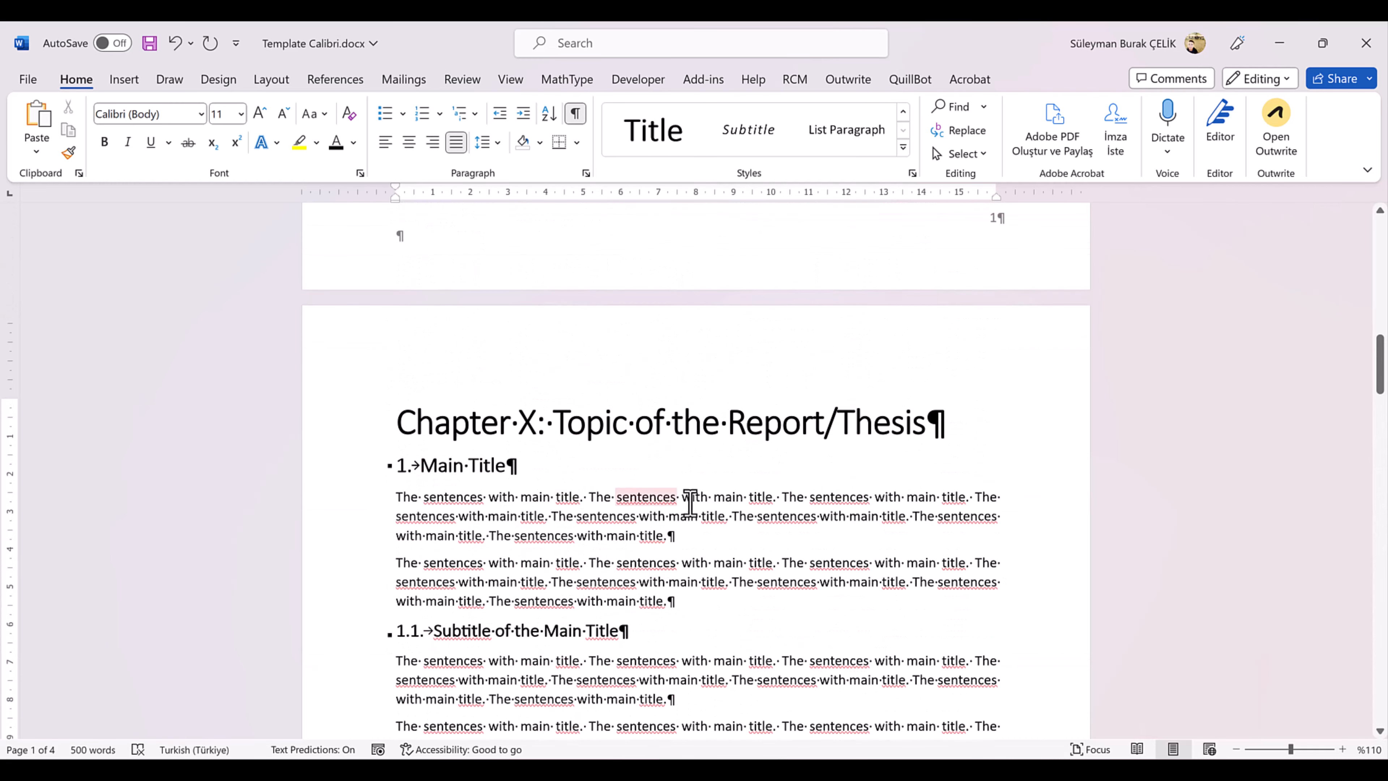
scroll(701, 502, up, 7)
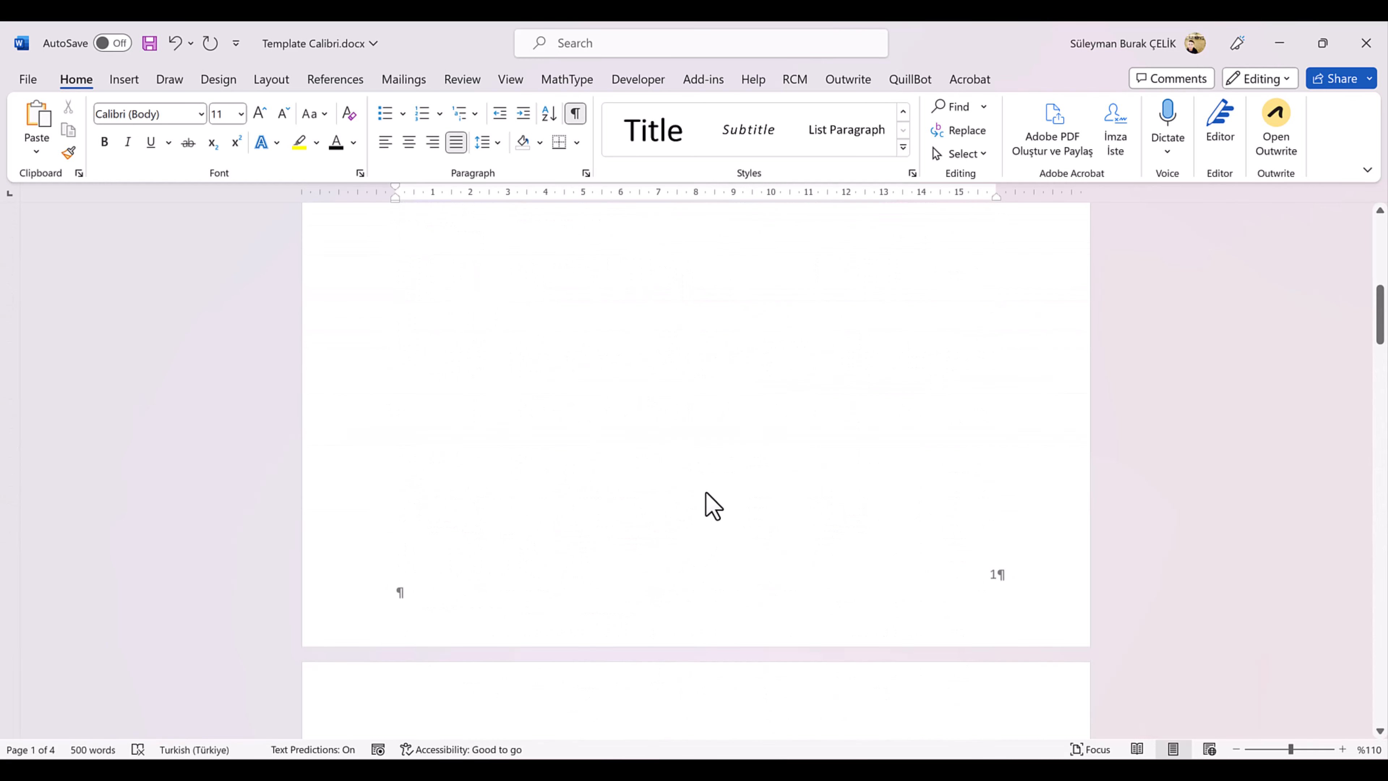
click(578, 116)
scroll(823, 436, up, 9)
scroll(824, 439, down, 8)
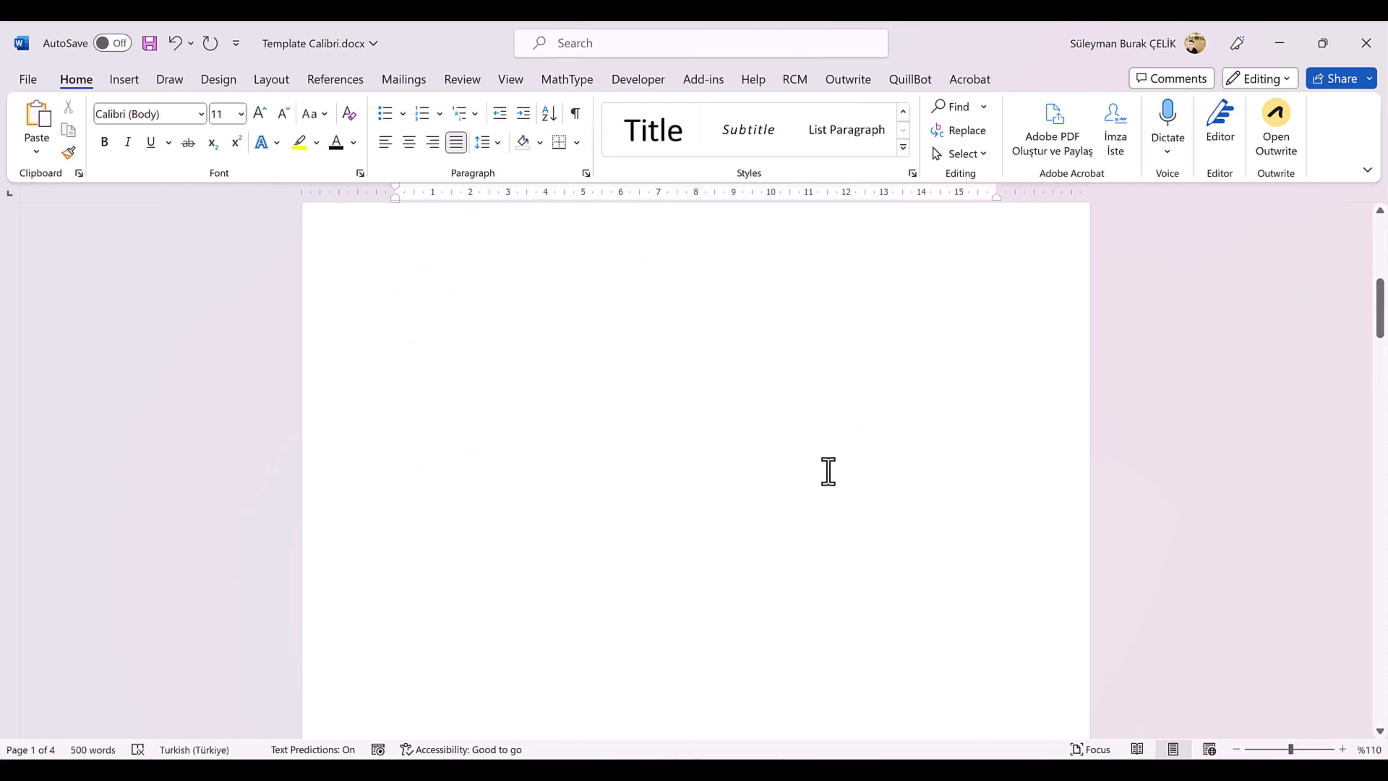
scroll(797, 470, down, 20)
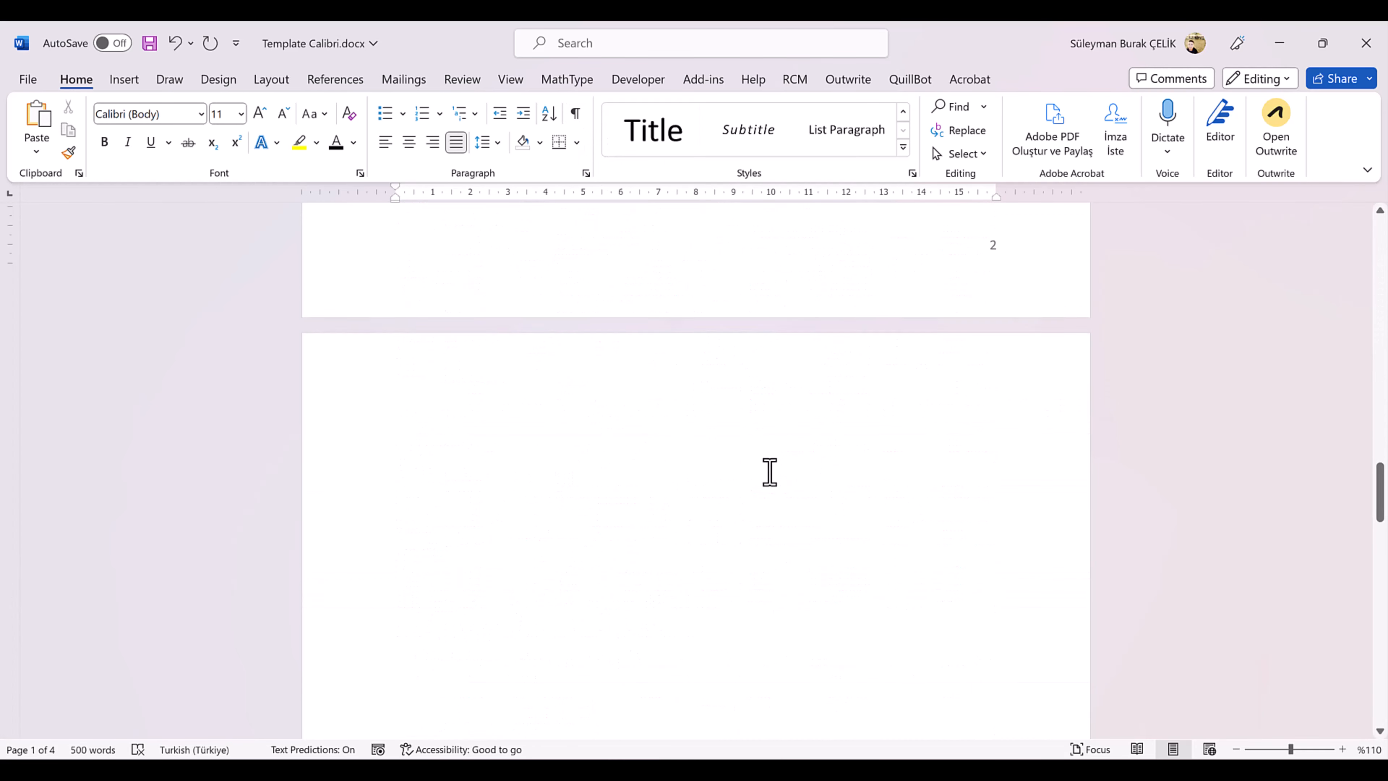
scroll(768, 474, down, 5)
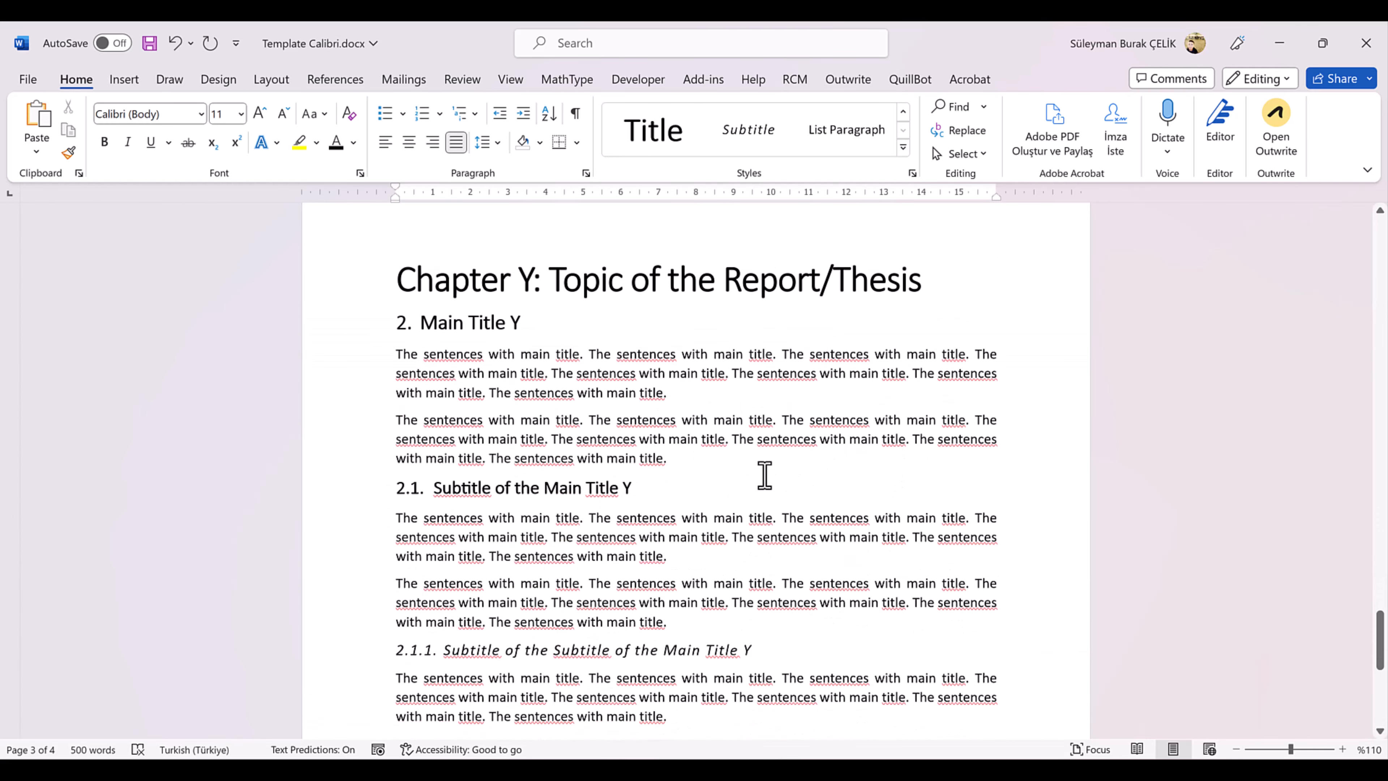
scroll(765, 474, up, 8)
click(577, 124)
Delete surplus empty paragraphs above the page break ending Chapter X so that Chapter Y follows on the next page
scroll(486, 529, up, 10)
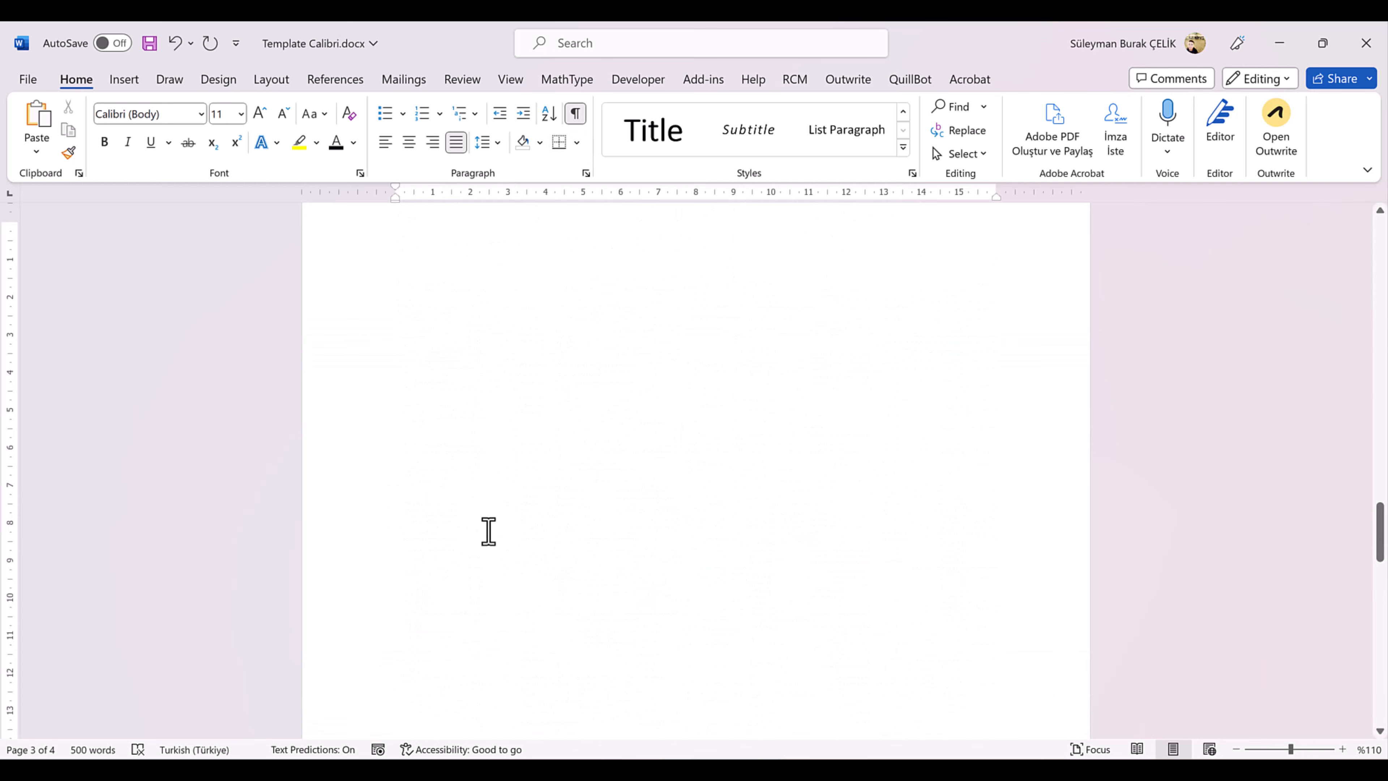
scroll(542, 513, up, 3)
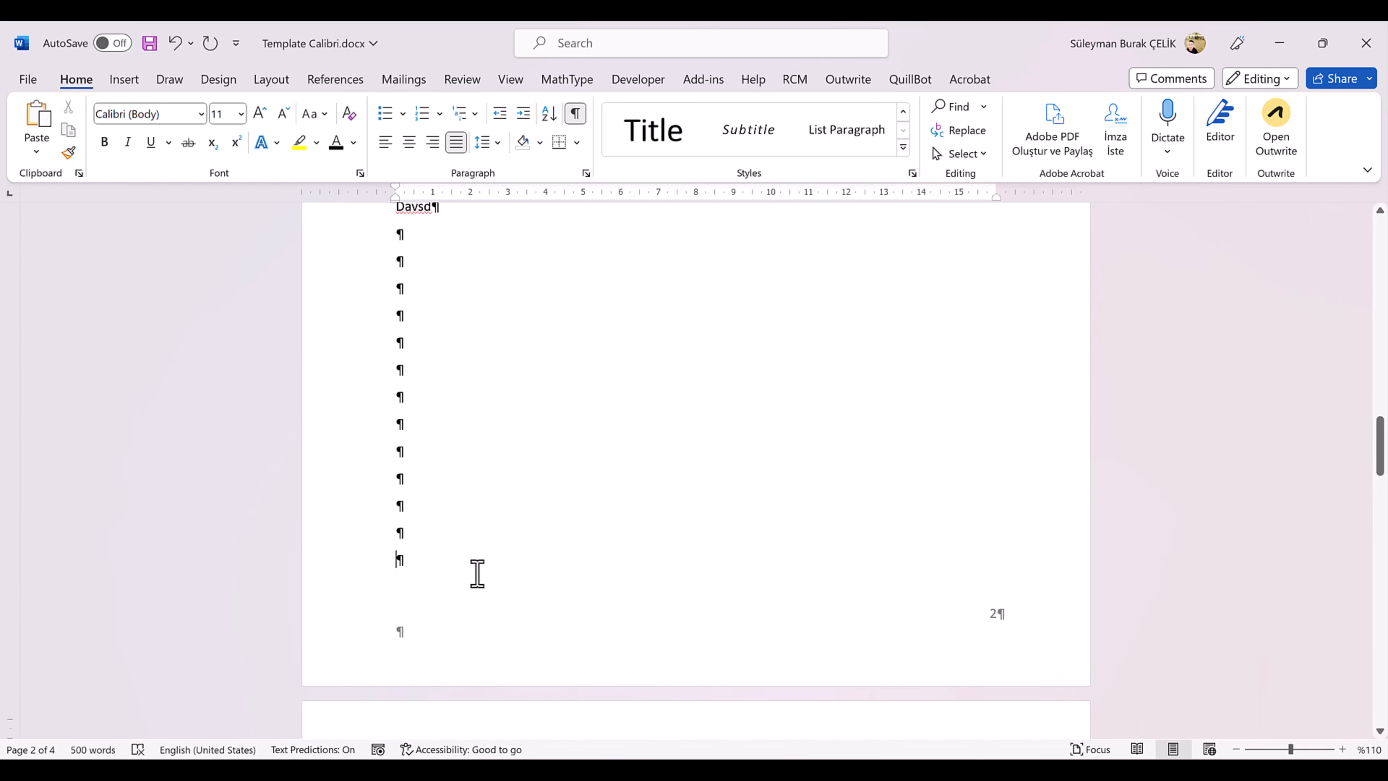
key(BackSpace)
key(BackSpace)
key(BackSpace)
key(BackSpace)
scroll(625, 563, down, 13)
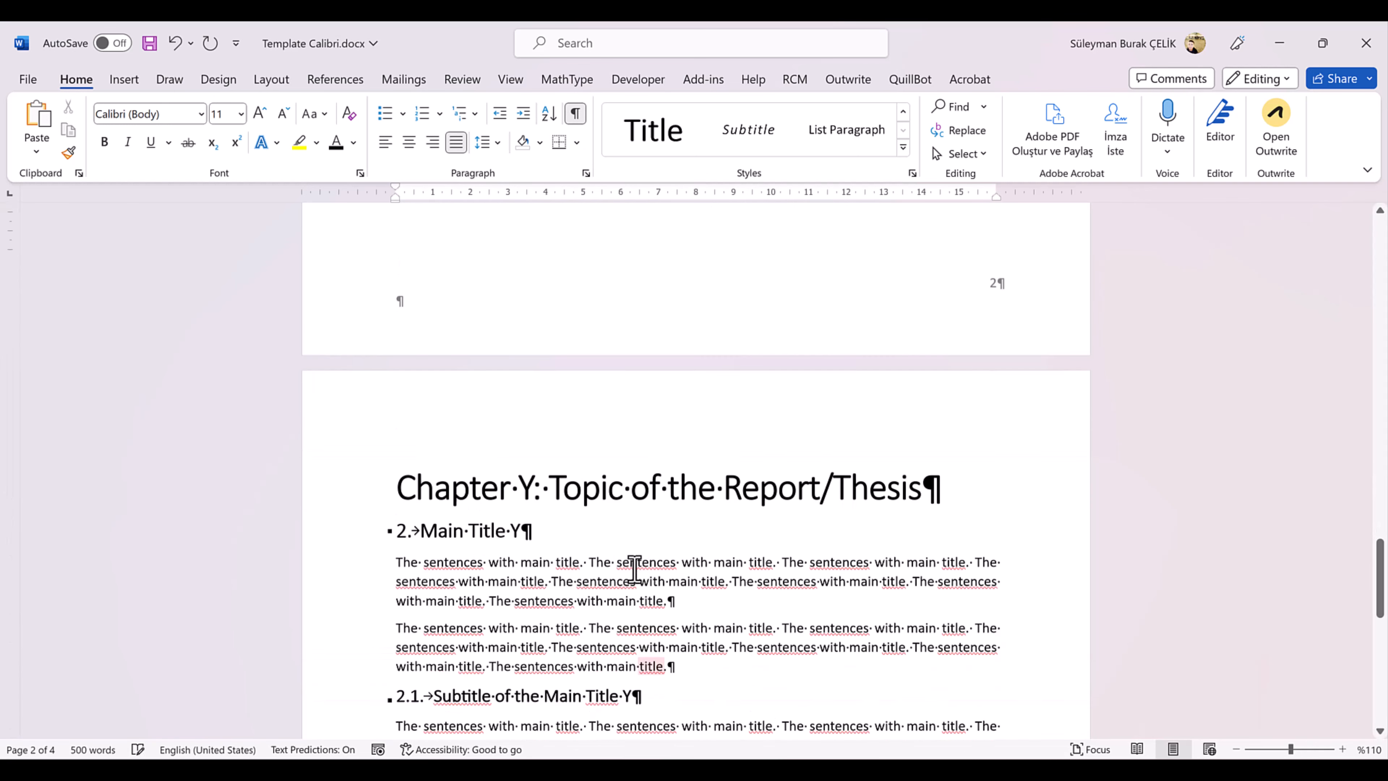
Examine the page layout, page break and paragraph marks throughout Chapter X and Chapter Y
scroll(743, 544, up, 2)
scroll(743, 544, up, 15)
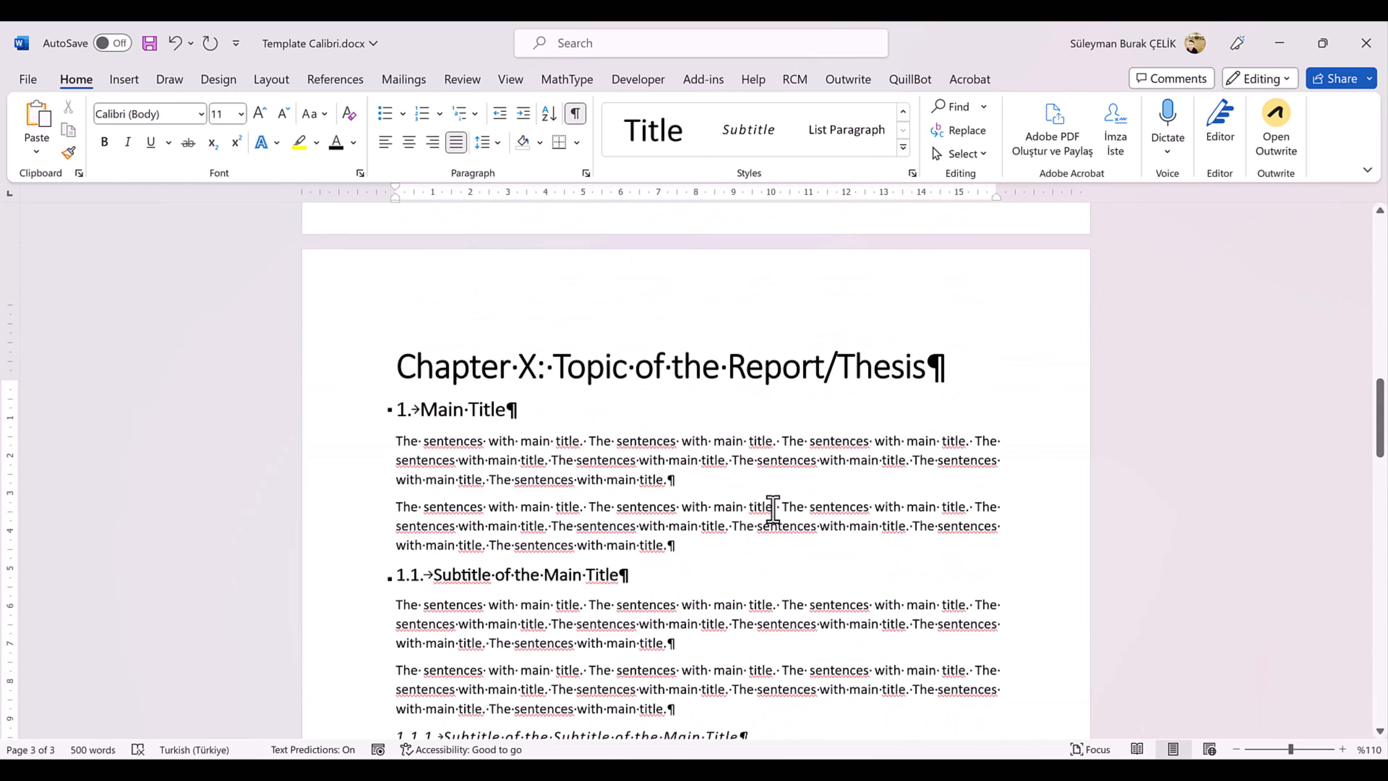
scroll(771, 511, down, 7)
scroll(825, 589, down, 10)
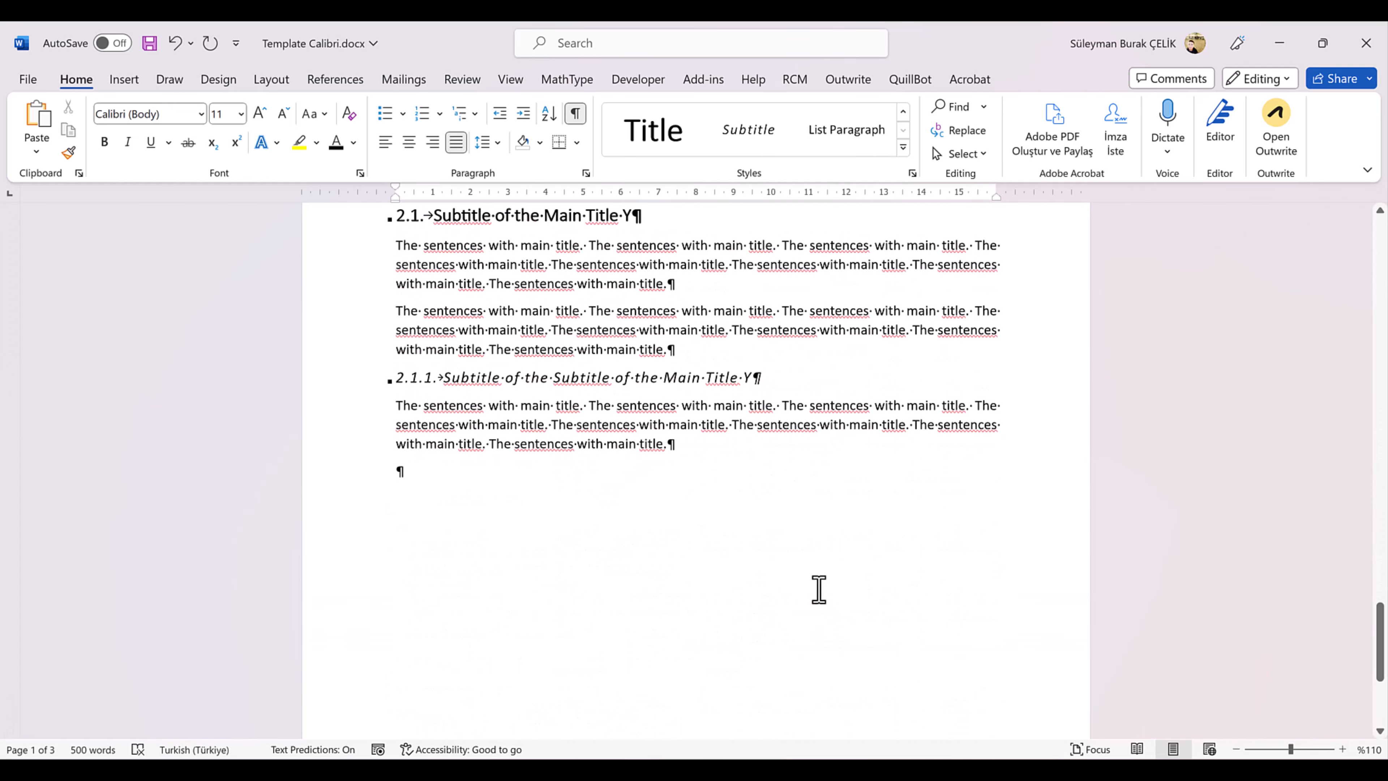
scroll(820, 589, up, 4)
scroll(829, 571, up, 12)
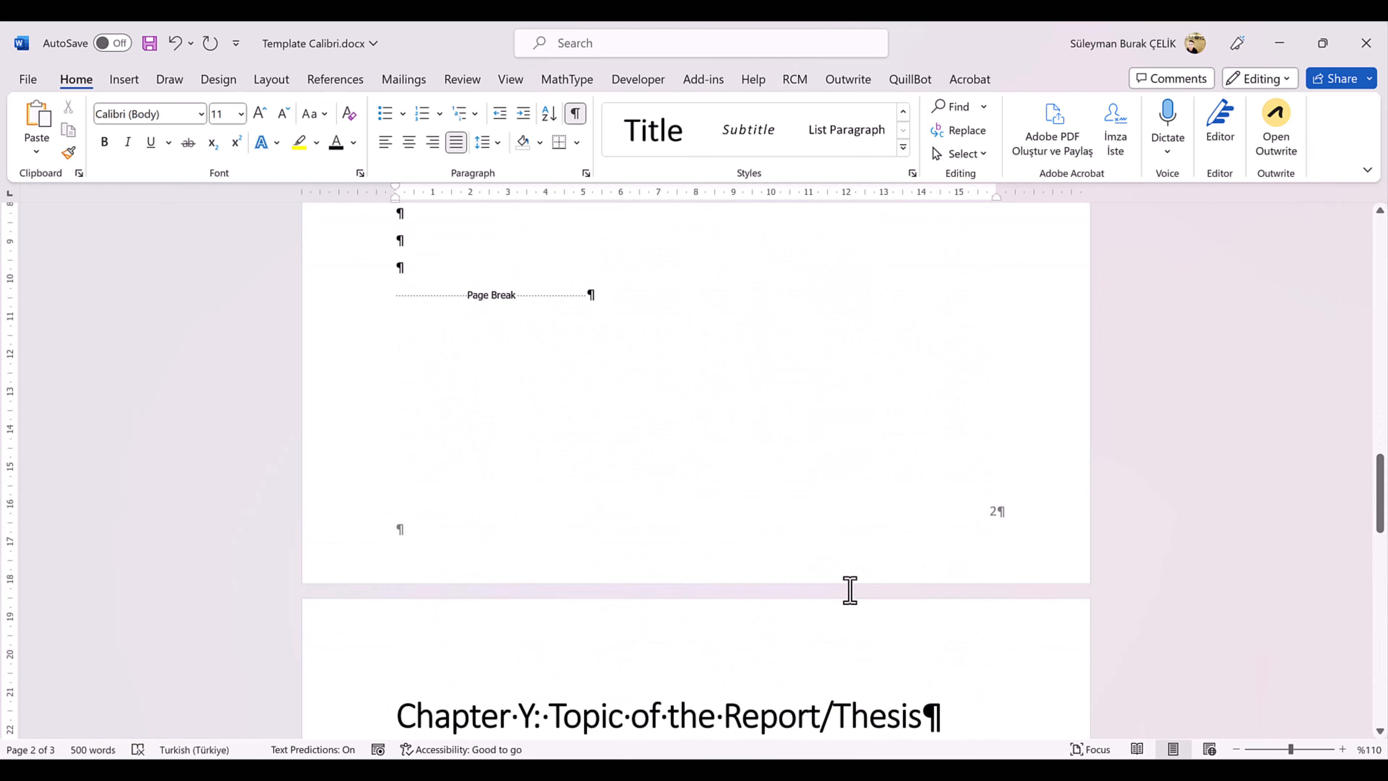
scroll(850, 590, up, 4)
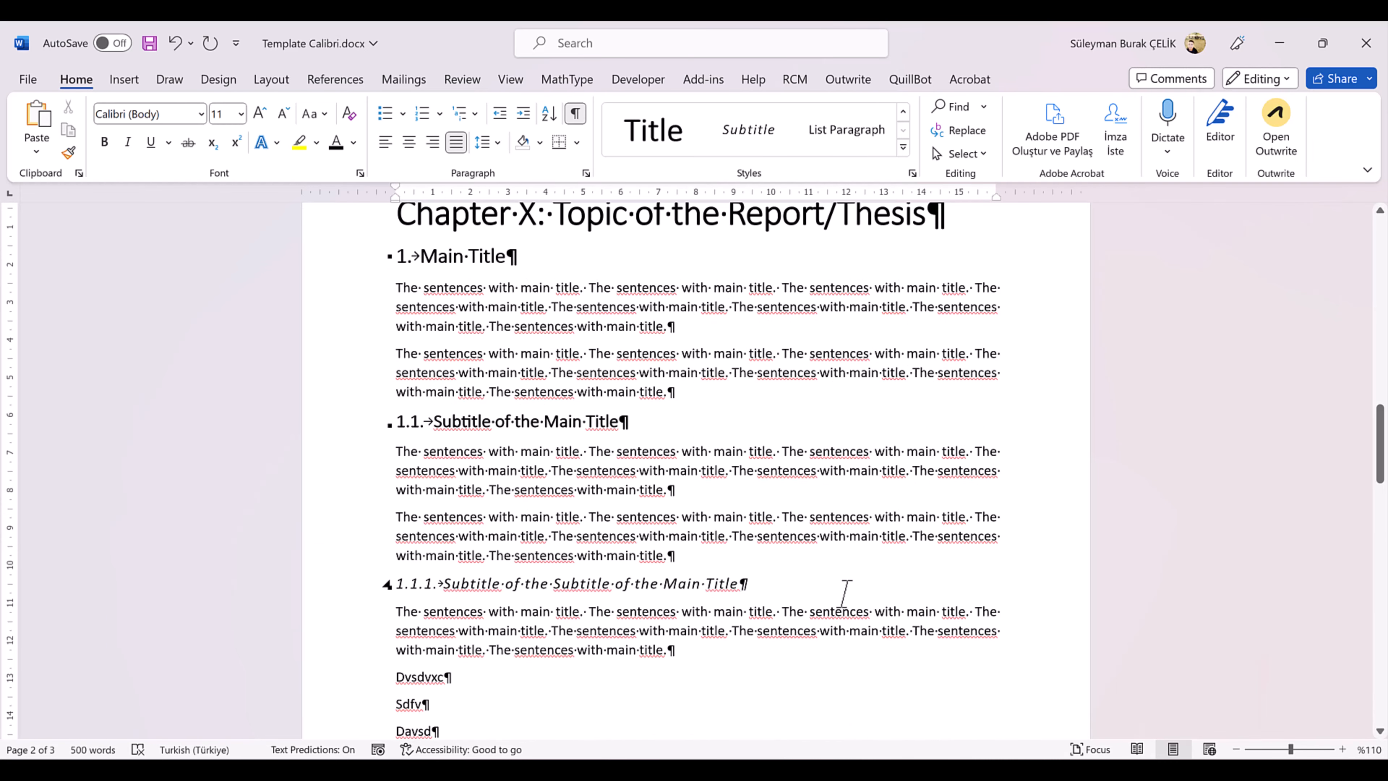
scroll(844, 593, up, 7)
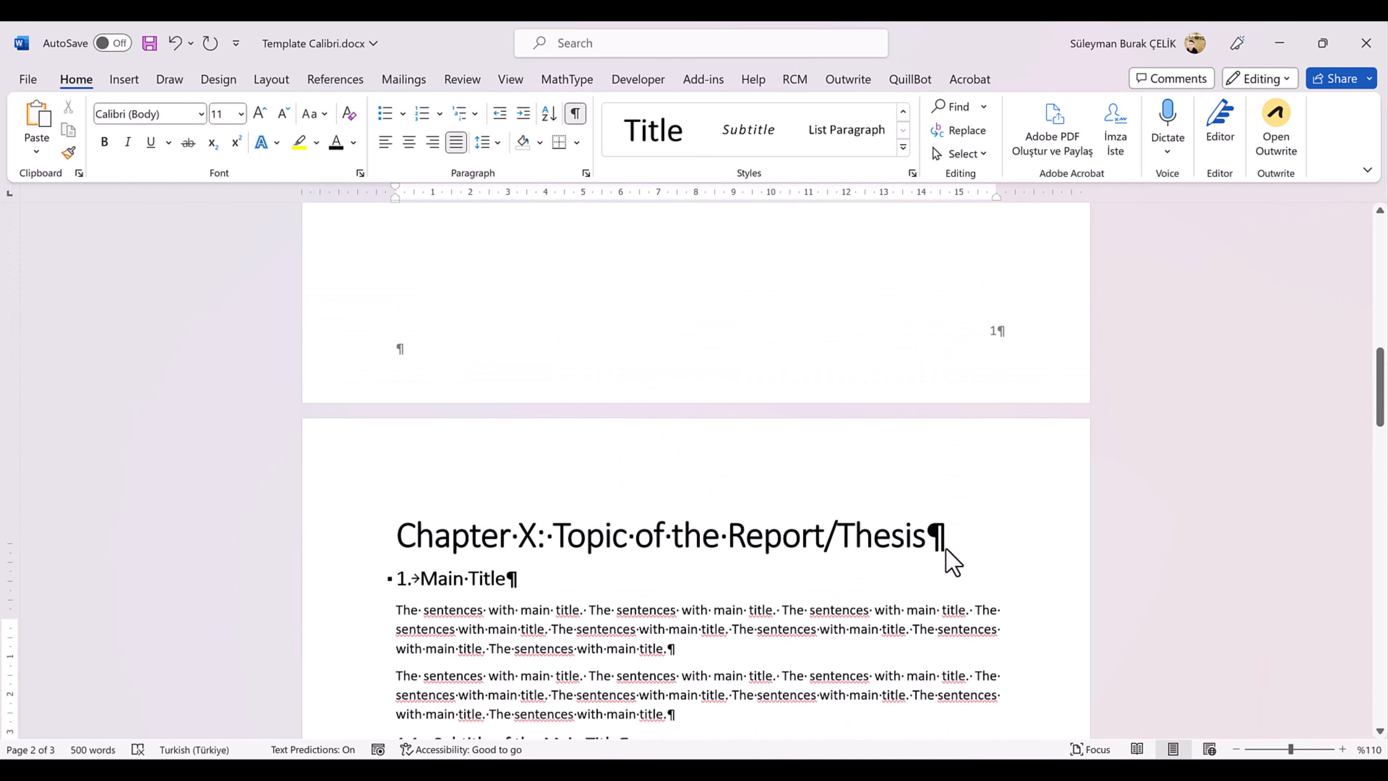